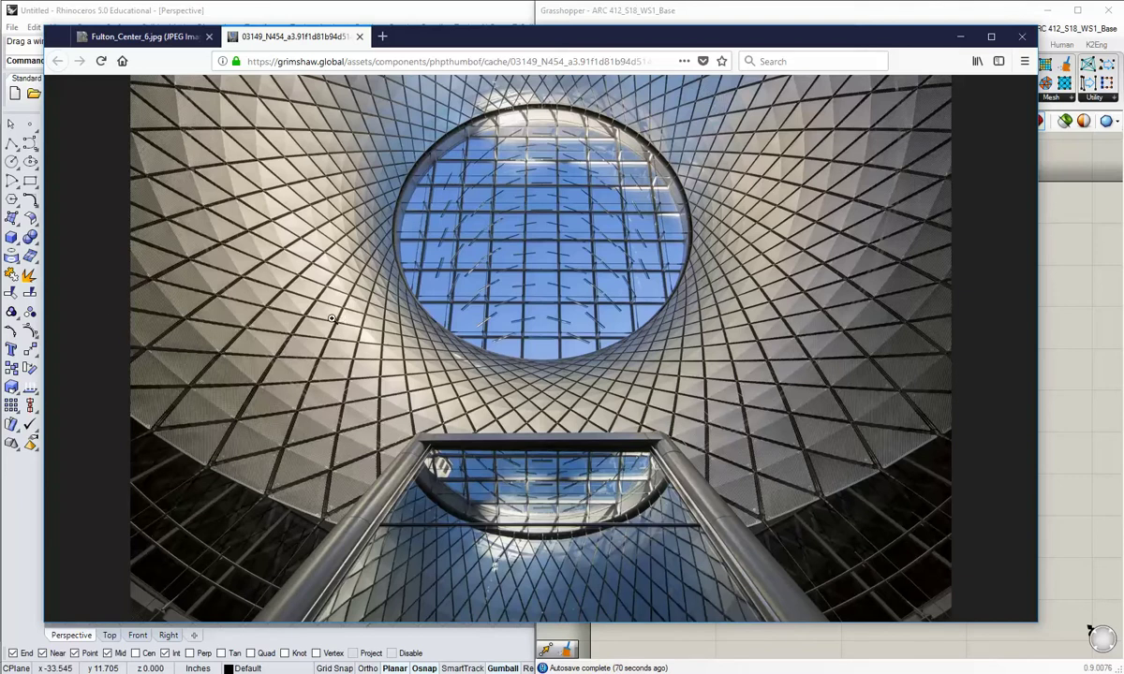
View the Fulton_Center_6.jpg reference photo and minimize the browser to return to Rhino and Grasshopper.
{"action": "left_click", "coordinate": [165, 37]}
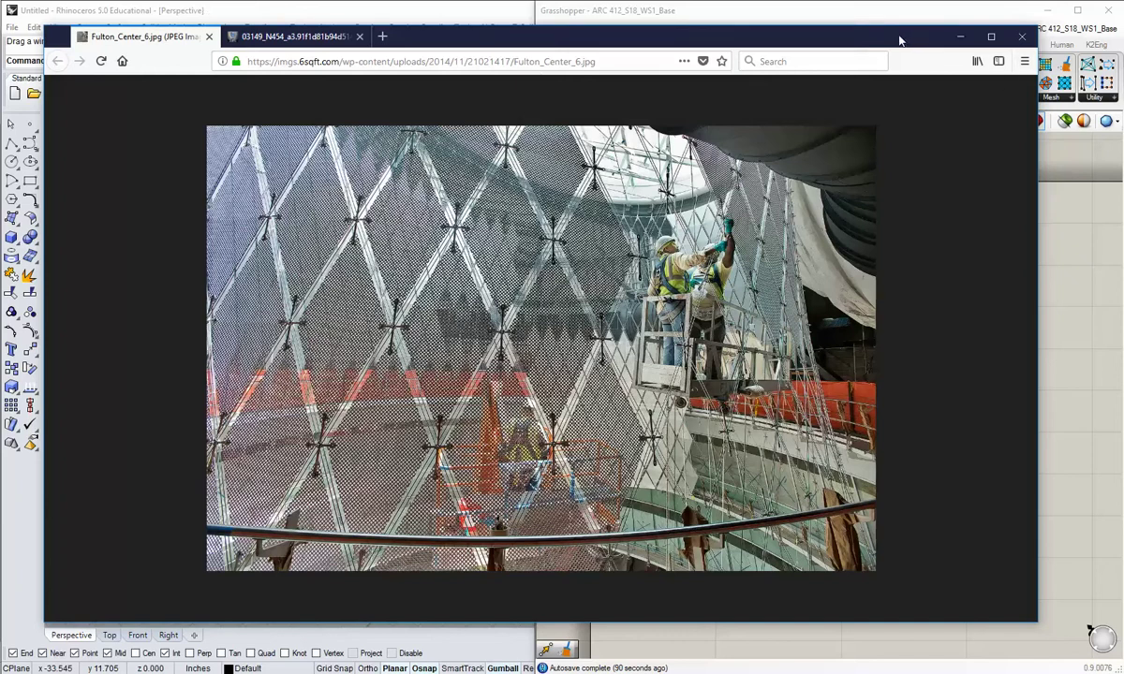
{"action": "left_click_drag", "start_coordinate": [864, 37], "coordinate": [863, 30]}
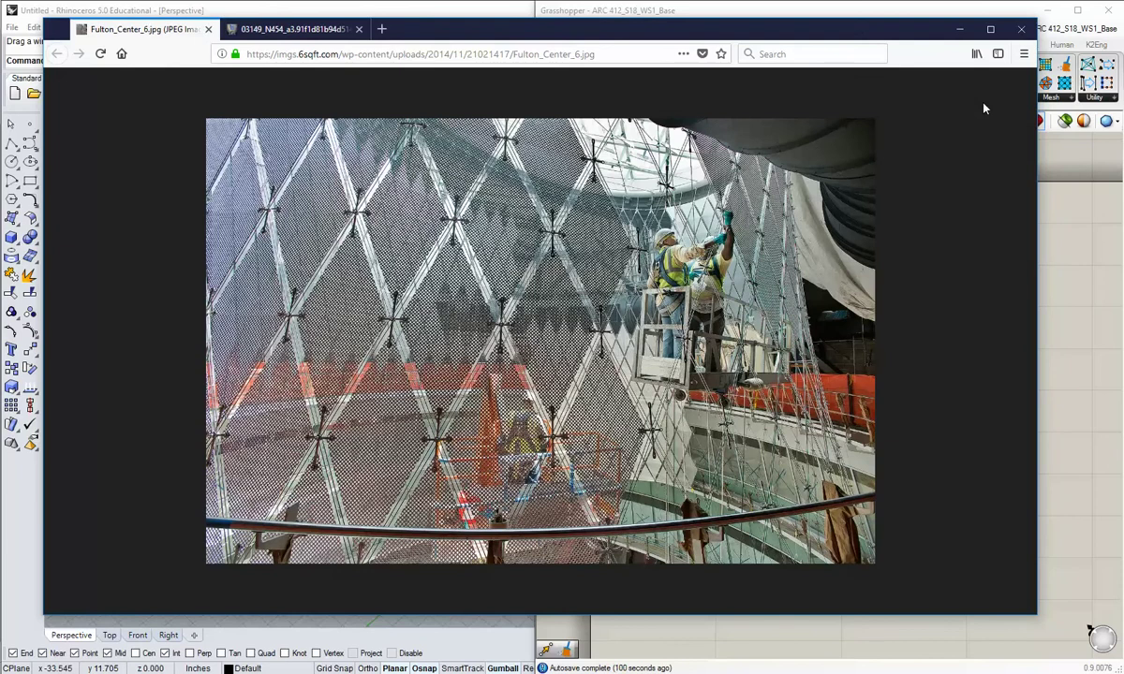
{"action": "left_click", "coordinate": [961, 31]}
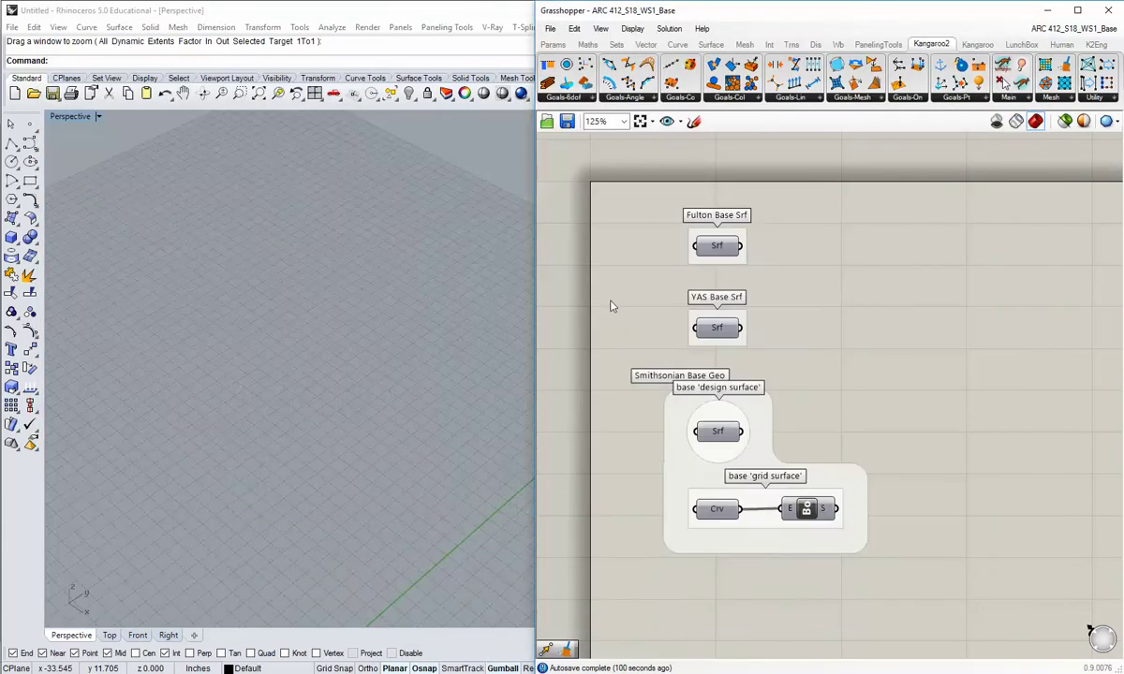
Copy the Fulton Base Srf parameter into a new Grasshopper document and place it near the canvas's upper-left corner.
{"action": "right_click_drag", "start_coordinate": [634, 275], "coordinate": [623, 259]}
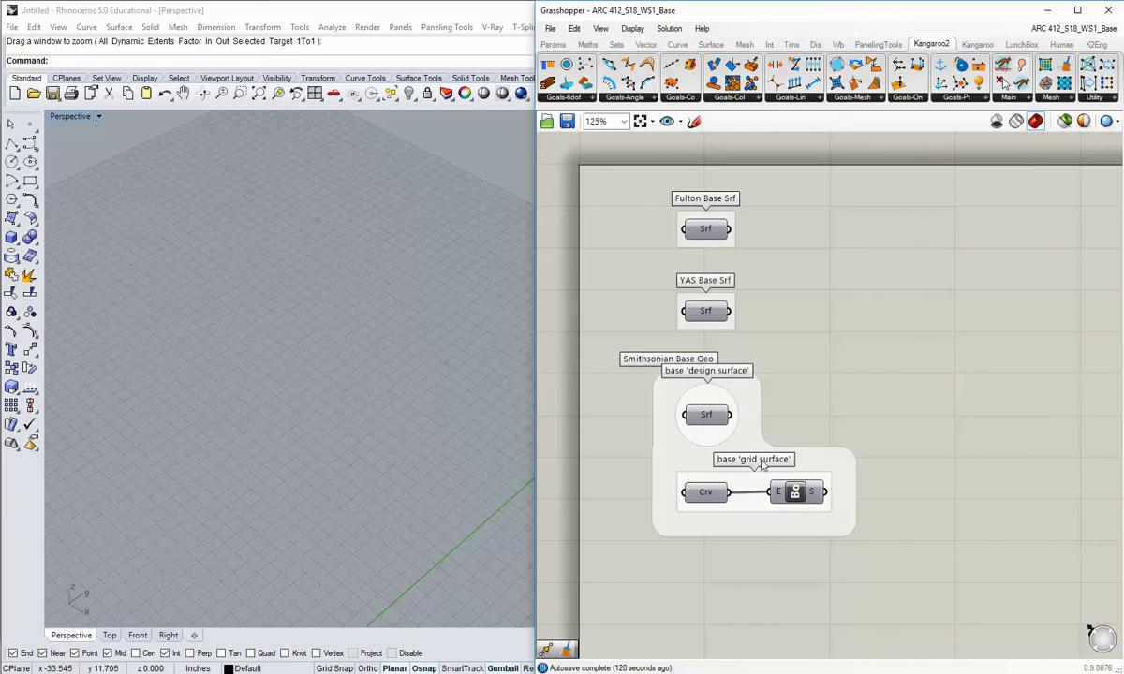
{"action": "left_click", "coordinate": [707, 232]}
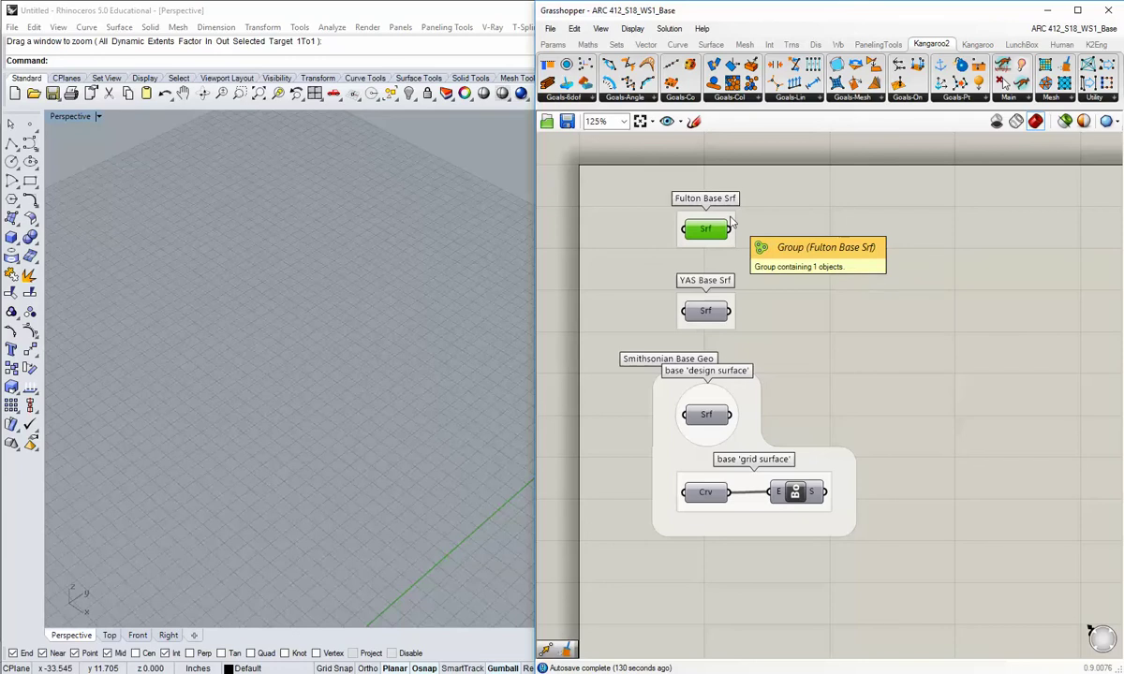
{"action": "left_click", "coordinate": [766, 221]}
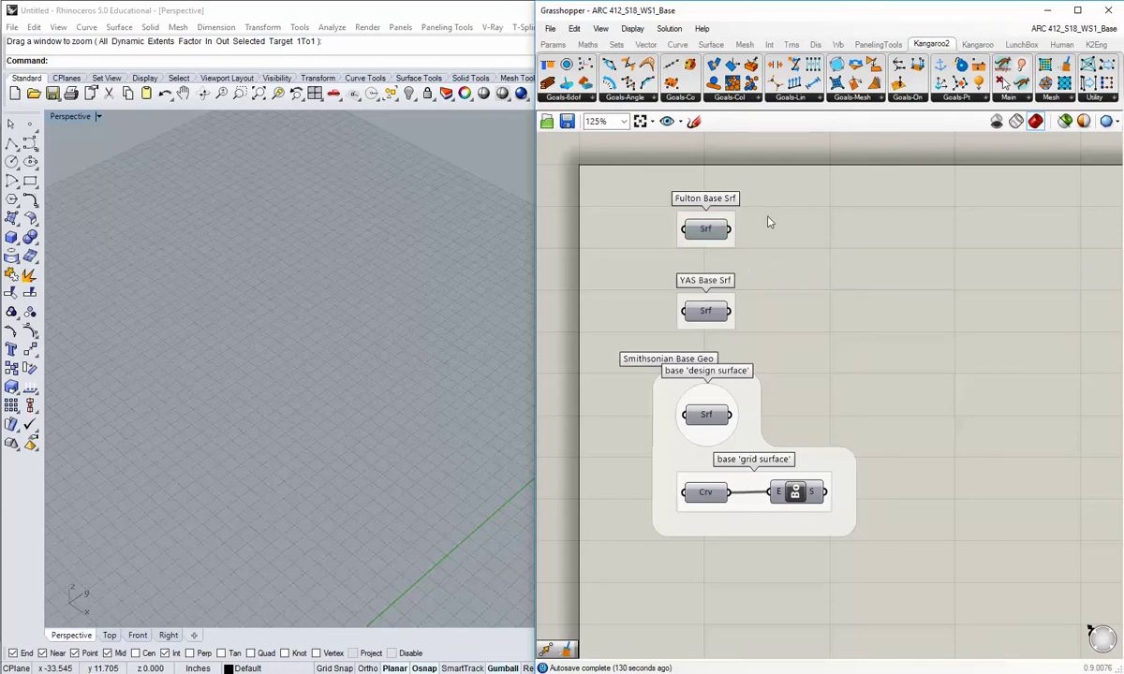
{"action": "left_click", "coordinate": [552, 29]}
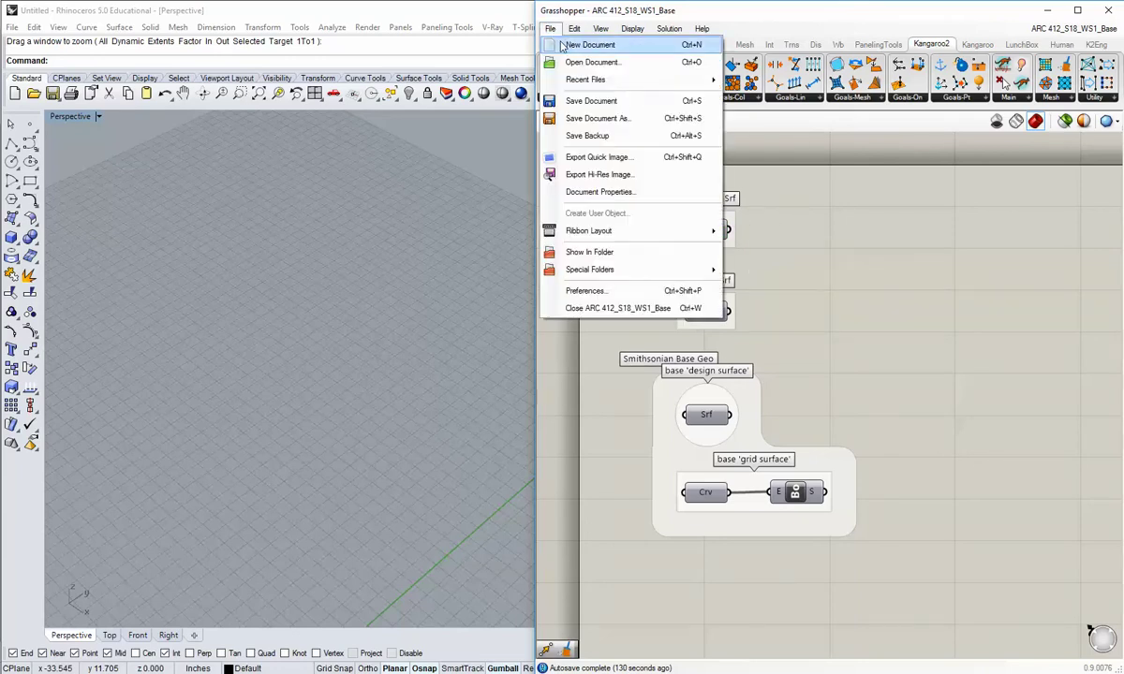
{"action": "left_click", "coordinate": [567, 43]}
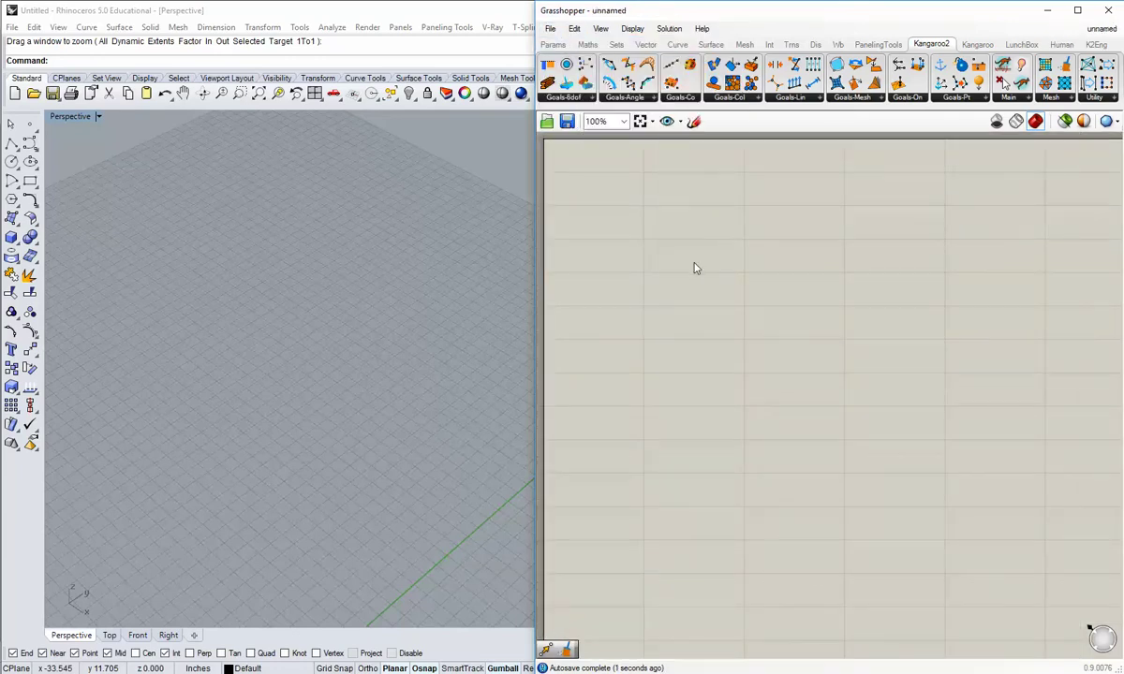
{"action": "key", "text": "ctrl+v"}
{"action": "left_click_drag", "start_coordinate": [652, 197], "coordinate": [609, 197]}
{"action": "left_click", "coordinate": [609, 244]}
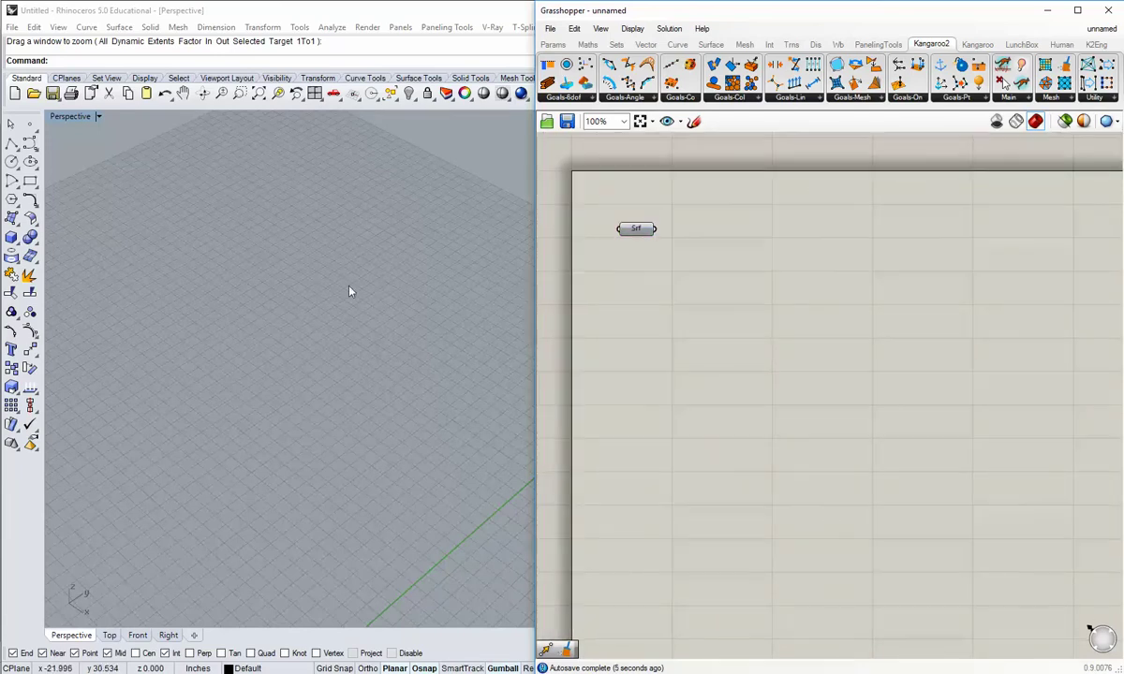
Turn on the preview of the pasted Srf parameter and frame the surface in the Perspective viewport.
{"action": "right_click_drag", "start_coordinate": [350, 293], "coordinate": [232, 382]}
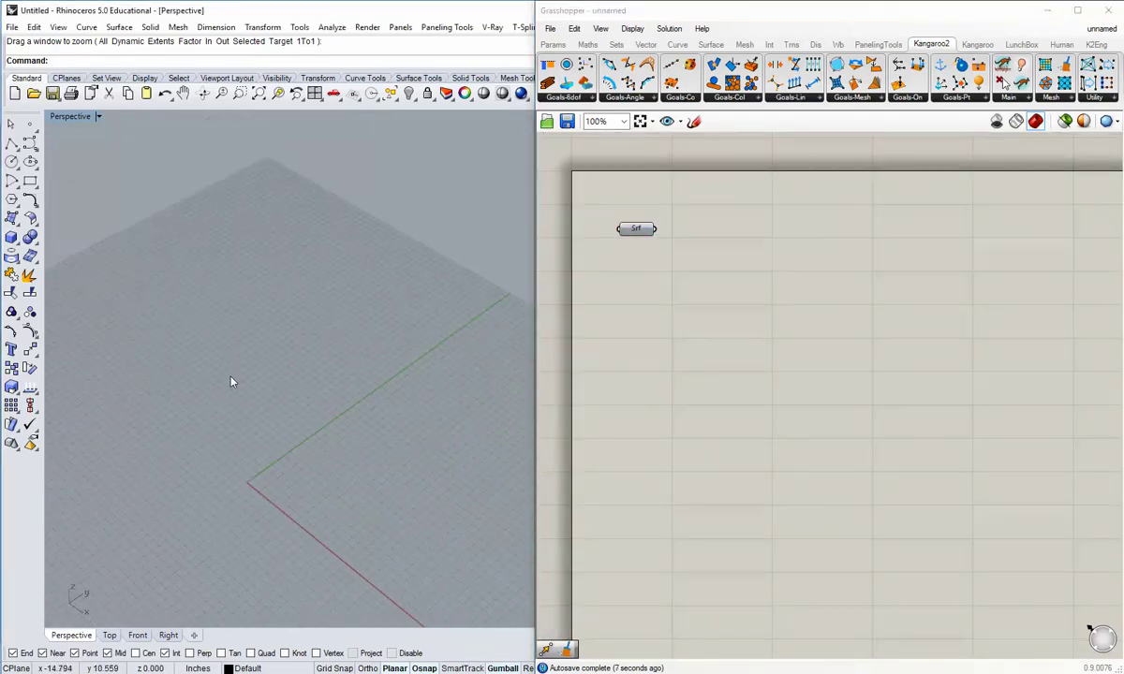
{"action": "right_click", "coordinate": [636, 230]}
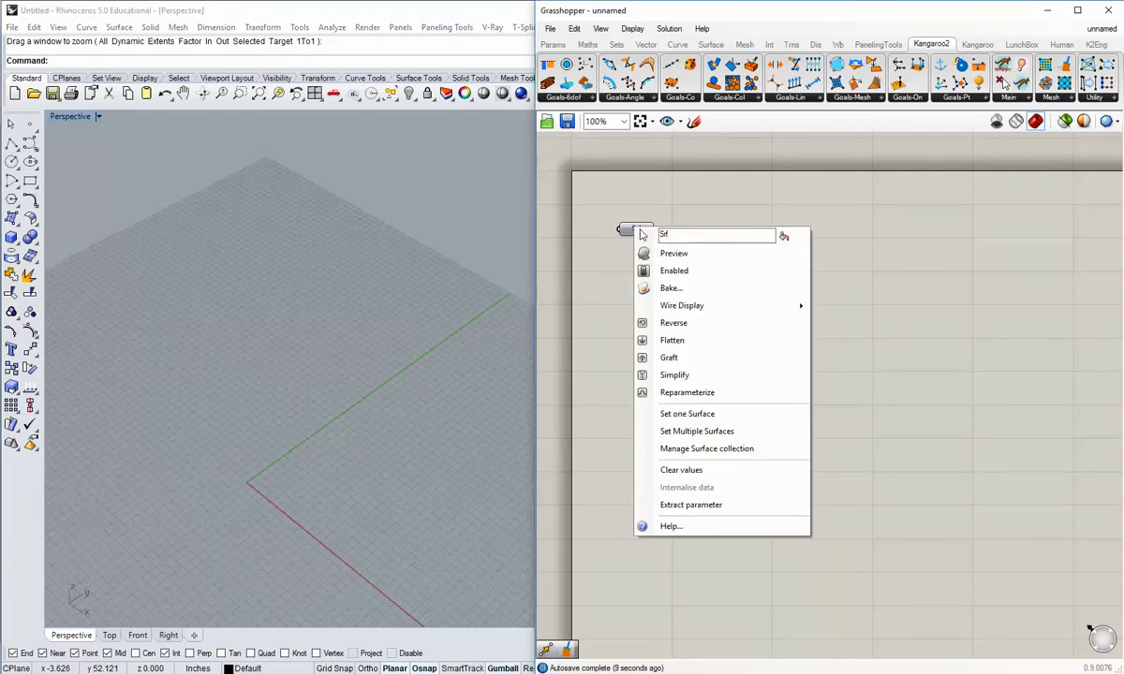
{"action": "left_click", "coordinate": [654, 250]}
{"action": "right_click_drag", "start_coordinate": [335, 386], "coordinate": [374, 431], "text": "shift"}
{"action": "right_click_drag", "start_coordinate": [315, 436], "coordinate": [396, 386]}
{"action": "scroll", "coordinate": [322, 391], "scroll_direction": "up", "scroll_amount": 7}
{"action": "mouse_move", "coordinate": [321, 392]}
{"action": "right_mouse_down"}
{"action": "mouse_move", "coordinate": [346, 459]}
{"action": "mouse_move", "coordinate": [348, 397]}
{"action": "mouse_move", "coordinate": [317, 428]}
{"action": "mouse_move", "coordinate": [323, 412]}
{"action": "right_mouse_up"}
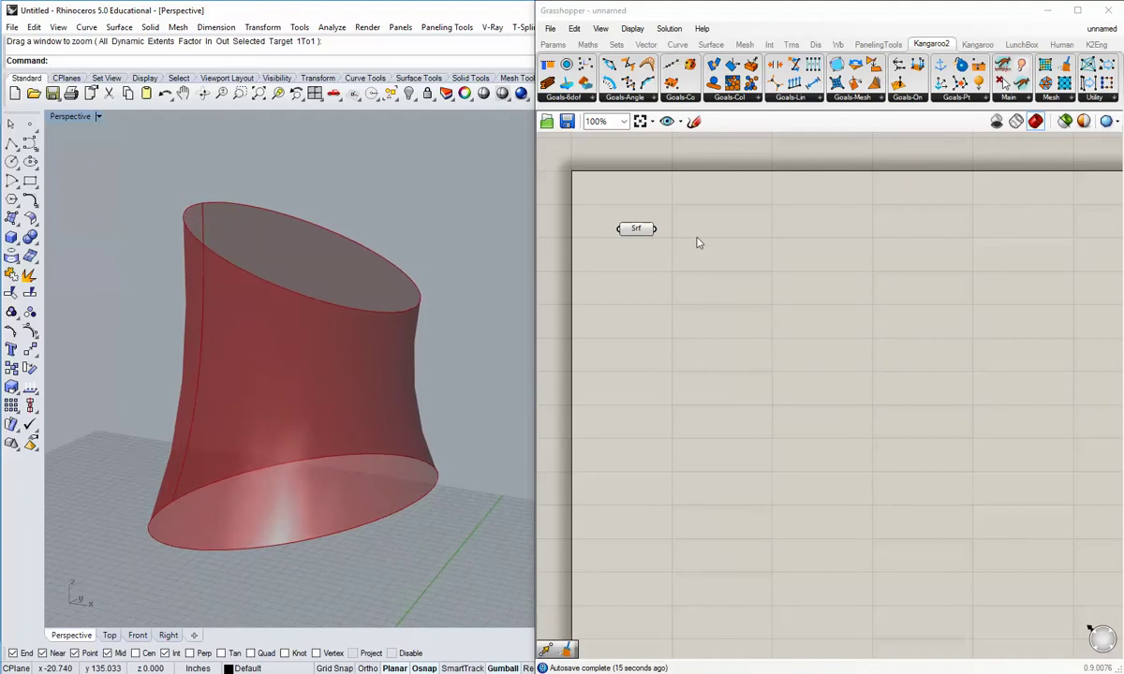
Set the Grasshopper preview mesh quality to High Quality.
{"action": "left_click", "coordinate": [1107, 122]}
{"action": "left_click", "coordinate": [1107, 122]}
{"action": "left_click", "coordinate": [1107, 122]}
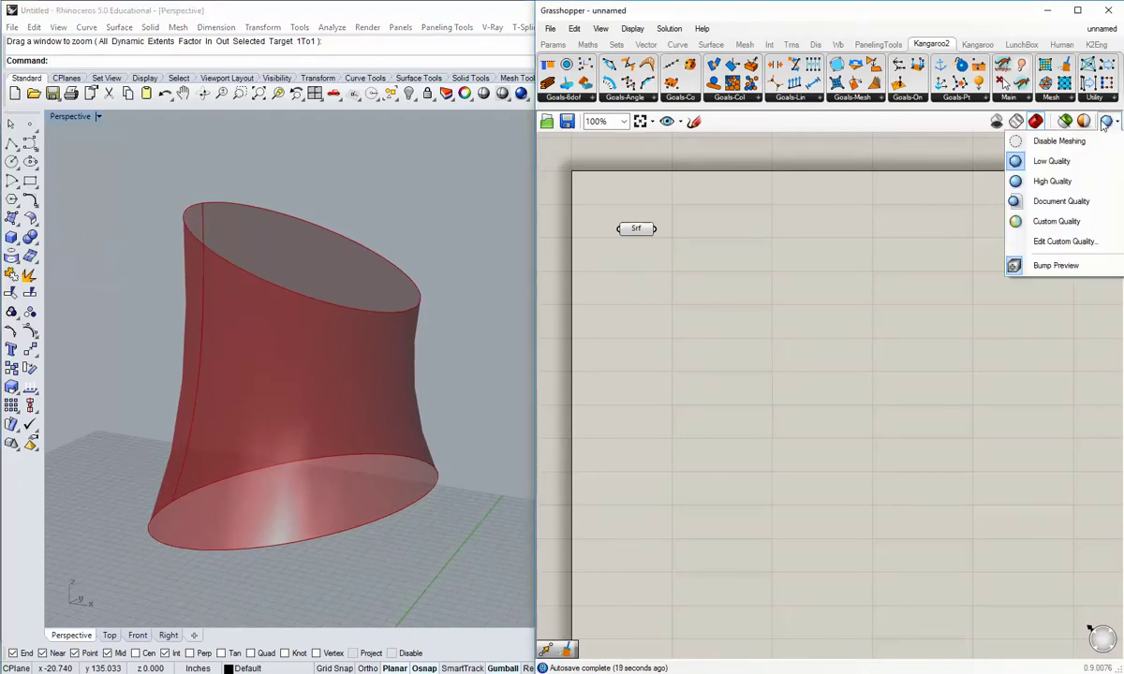
{"action": "left_click", "coordinate": [1106, 122]}
{"action": "left_click", "coordinate": [1103, 121]}
{"action": "left_click", "coordinate": [1054, 181]}
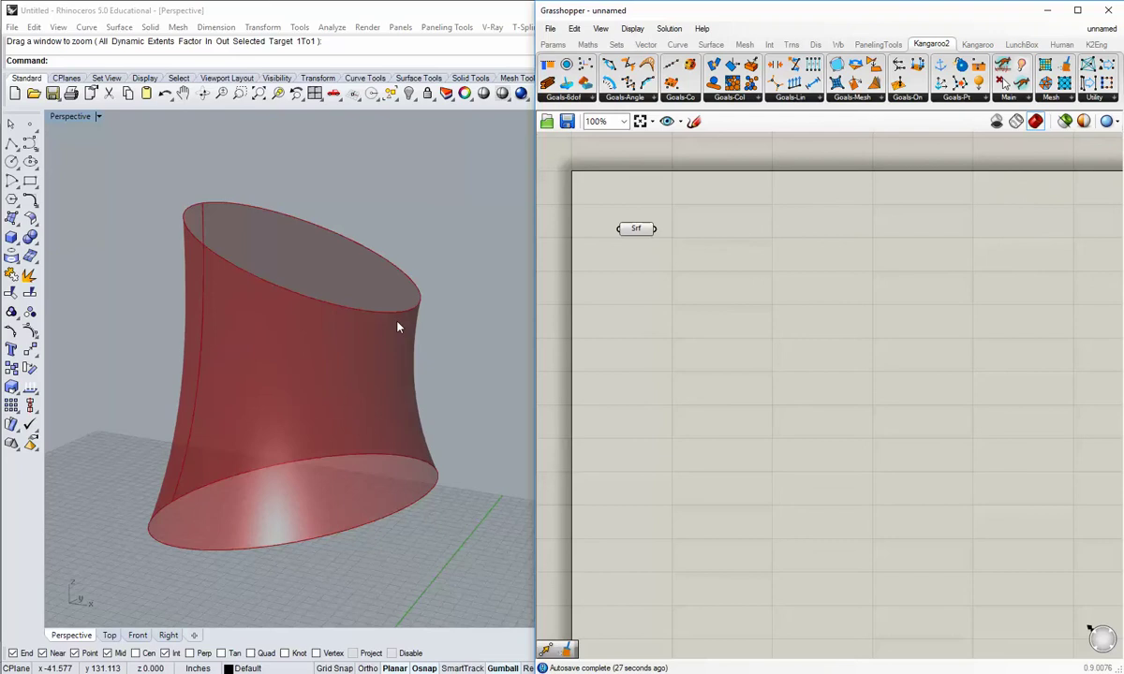
Examine the base surface's open ends and vertical edge line from several angles.
{"action": "mouse_move", "coordinate": [399, 324]}
{"action": "right_mouse_down"}
{"action": "mouse_move", "coordinate": [321, 426]}
{"action": "mouse_move", "coordinate": [300, 426]}
{"action": "right_mouse_up"}
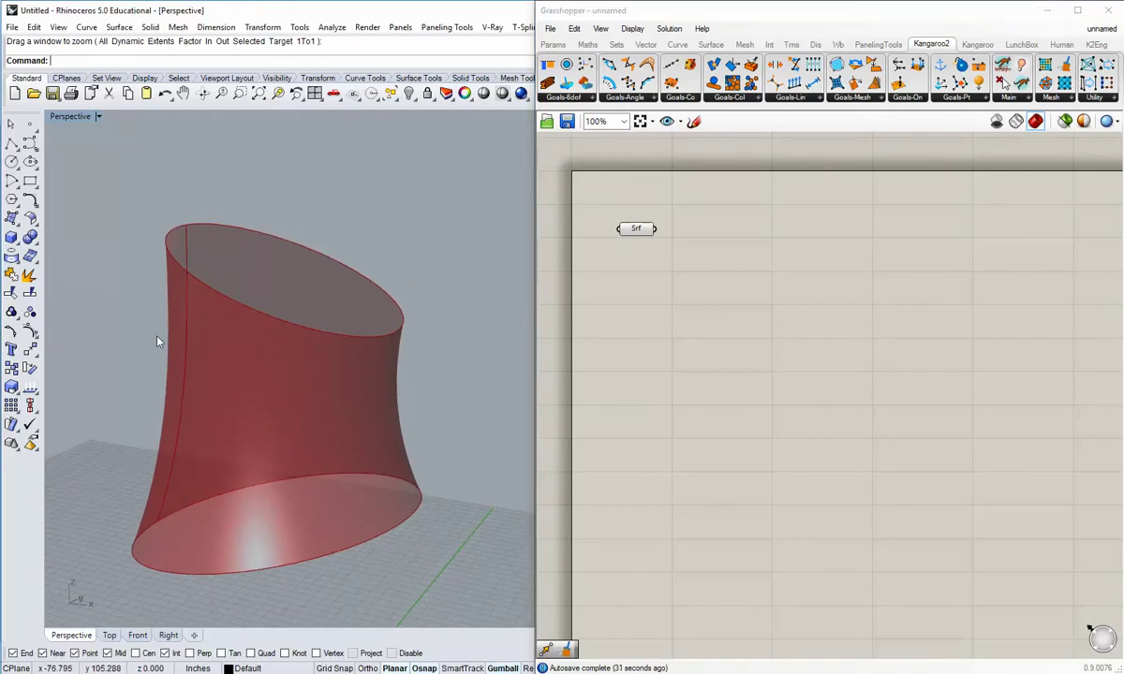
{"action": "right_click_drag", "start_coordinate": [163, 339], "coordinate": [331, 354]}
{"action": "scroll", "coordinate": [331, 355], "scroll_direction": "up", "scroll_amount": 3}
{"action": "scroll", "coordinate": [330, 355], "scroll_direction": "up", "scroll_amount": 1}
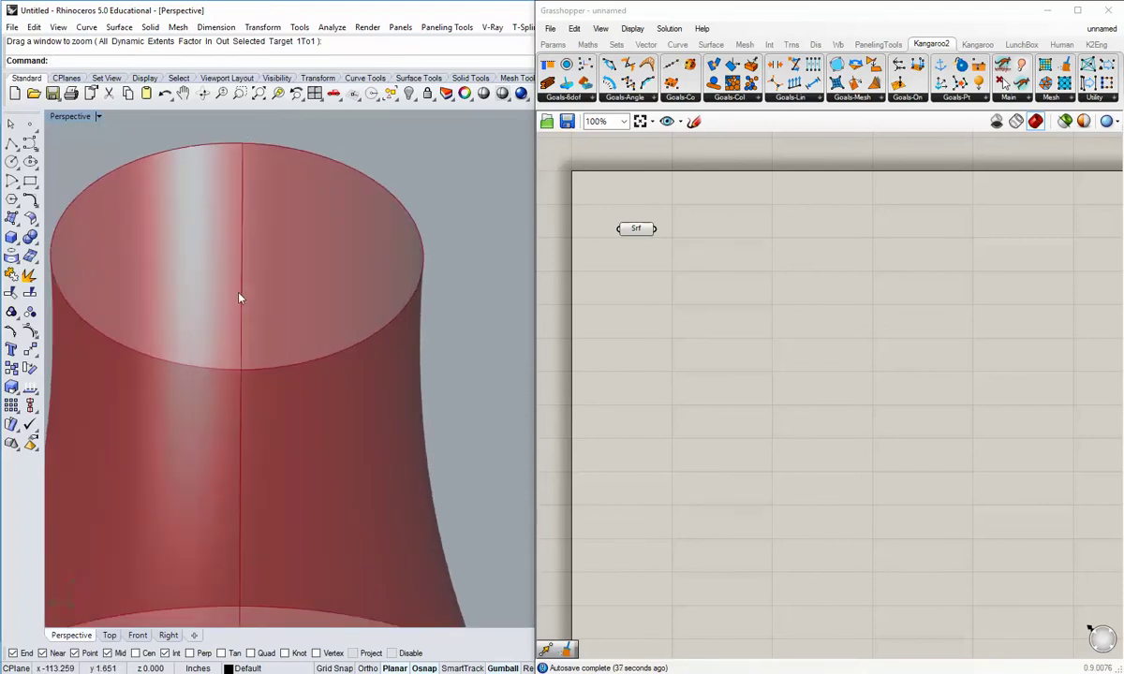
{"action": "scroll", "coordinate": [255, 519], "scroll_direction": "down", "scroll_amount": 2}
{"action": "right_click_drag", "start_coordinate": [293, 496], "coordinate": [215, 371]}
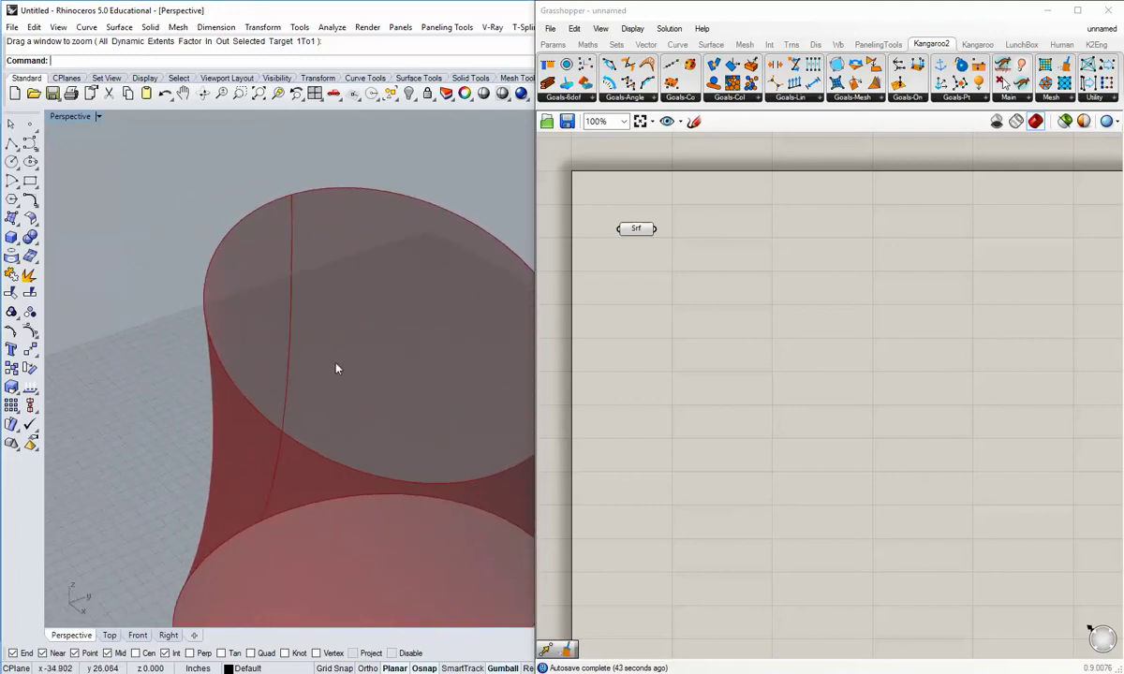
{"action": "right_click_drag", "start_coordinate": [336, 368], "coordinate": [133, 321]}
{"action": "right_click_drag", "start_coordinate": [401, 346], "coordinate": [391, 333], "text": "shift"}
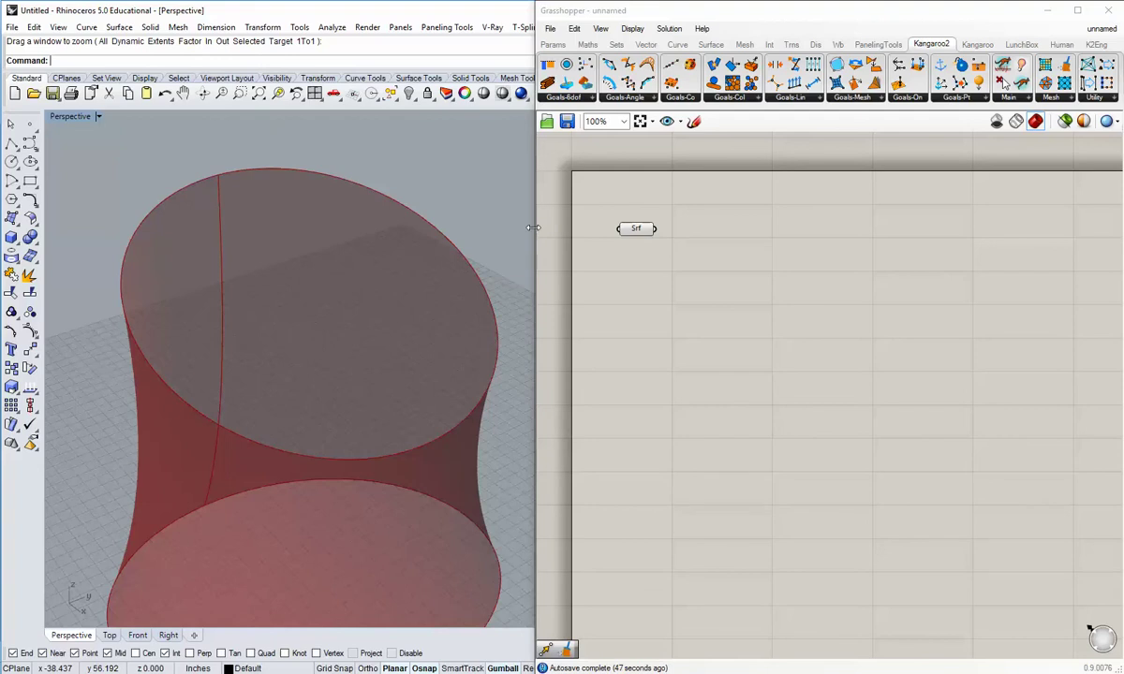
{"action": "mouse_move", "coordinate": [533, 227]}
{"action": "left_mouse_down"}
{"action": "mouse_move", "coordinate": [544, 233]}
{"action": "mouse_move", "coordinate": [534, 233]}
{"action": "left_mouse_up"}
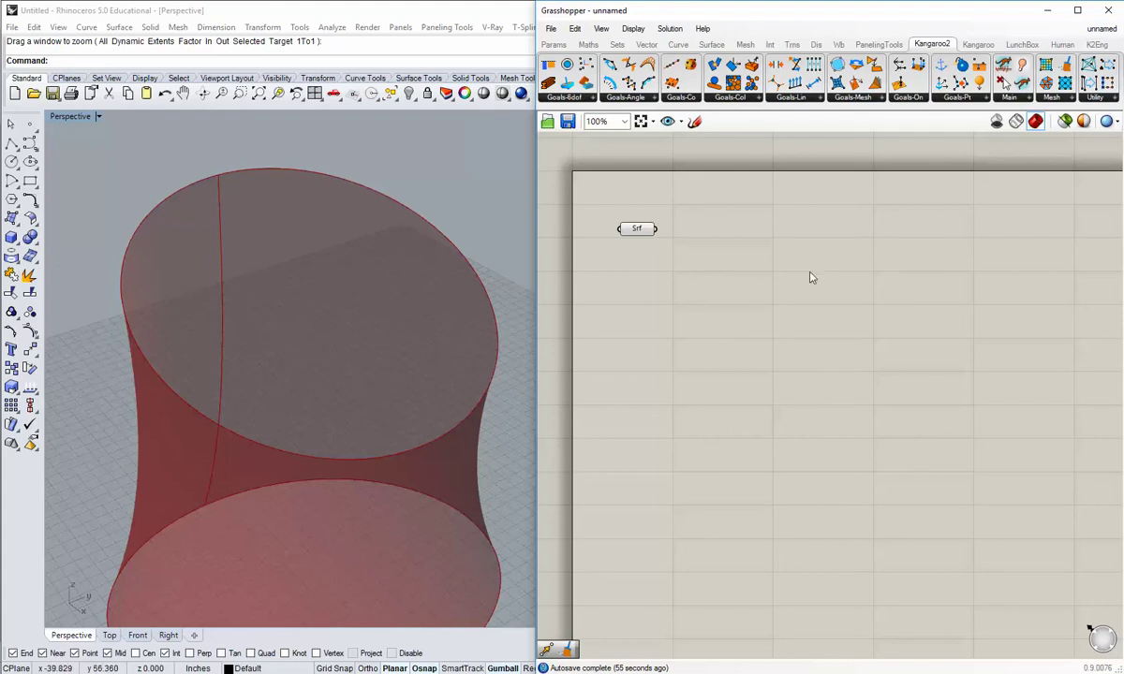
Add a LunchBox Diamond Panels component and connect the Srf parameter to its surface input.
{"action": "left_click", "coordinate": [1022, 45]}
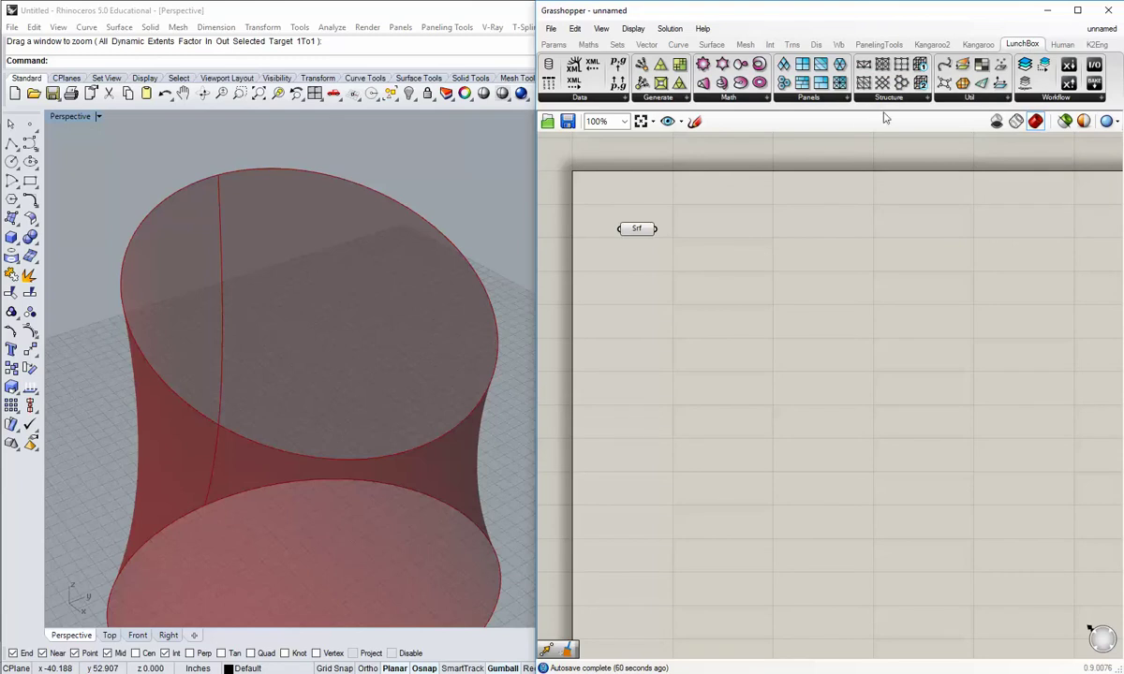
{"action": "left_click", "coordinate": [805, 98]}
{"action": "left_click", "coordinate": [804, 98]}
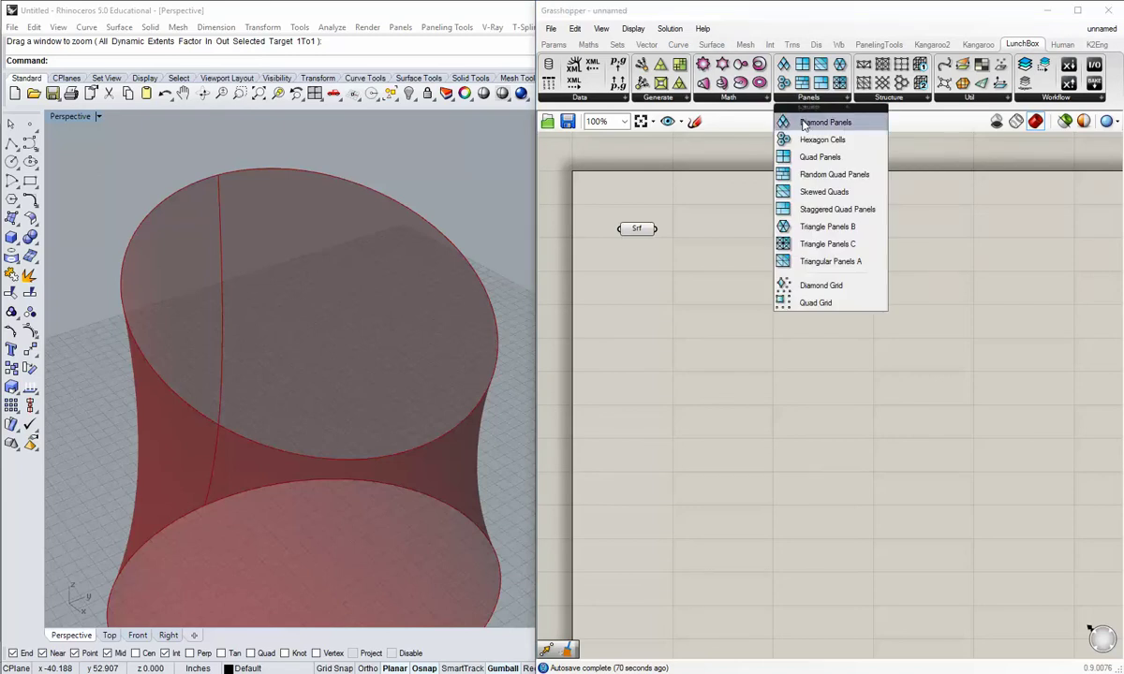
{"action": "left_click_drag", "start_coordinate": [803, 124], "coordinate": [770, 246]}
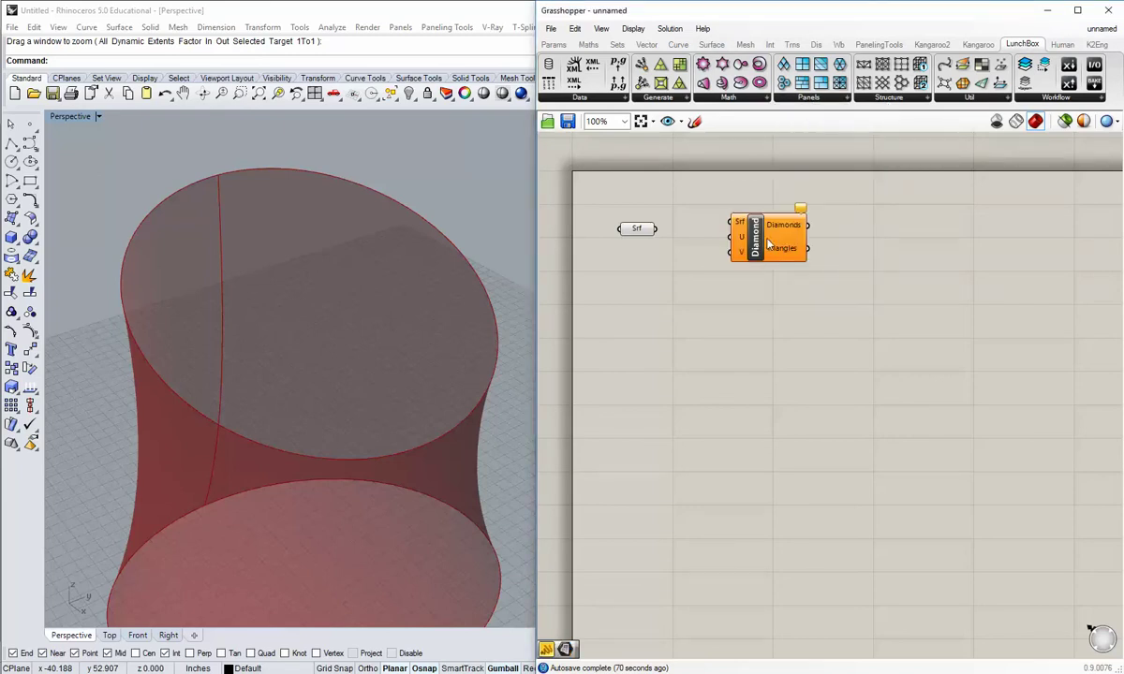
{"action": "left_click_drag", "start_coordinate": [656, 229], "coordinate": [771, 245]}
{"action": "left_click", "coordinate": [712, 246]}
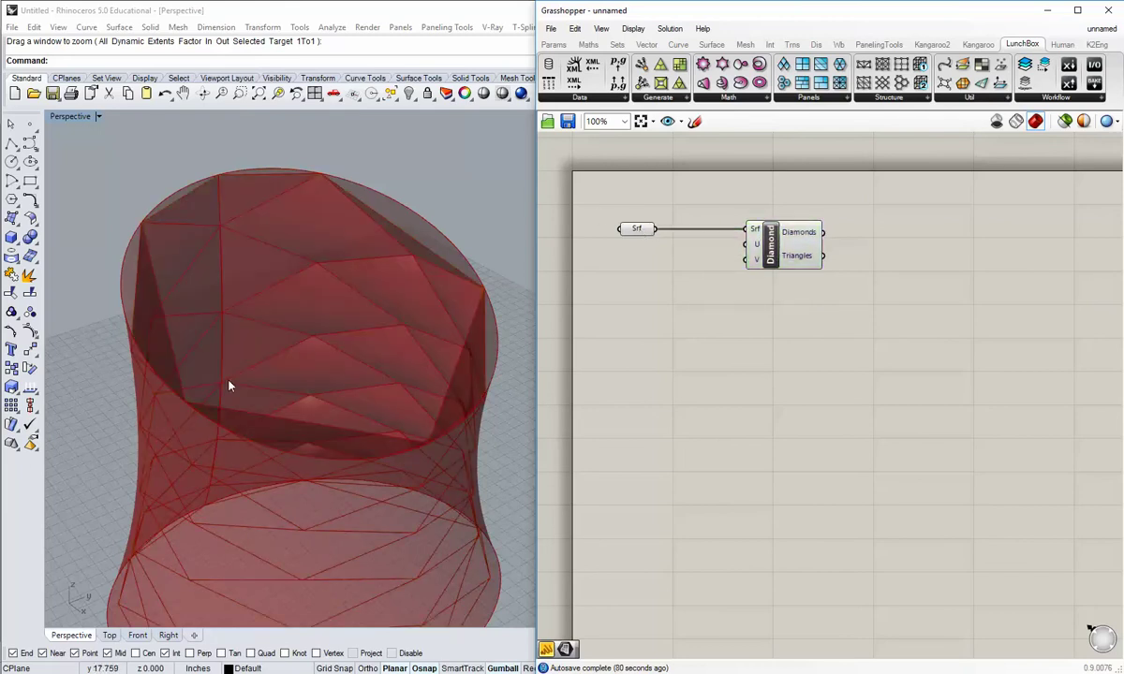
Turn off the base Srf parameter's preview so only the diamond panels are displayed.
{"action": "right_click_drag", "start_coordinate": [226, 383], "coordinate": [250, 368]}
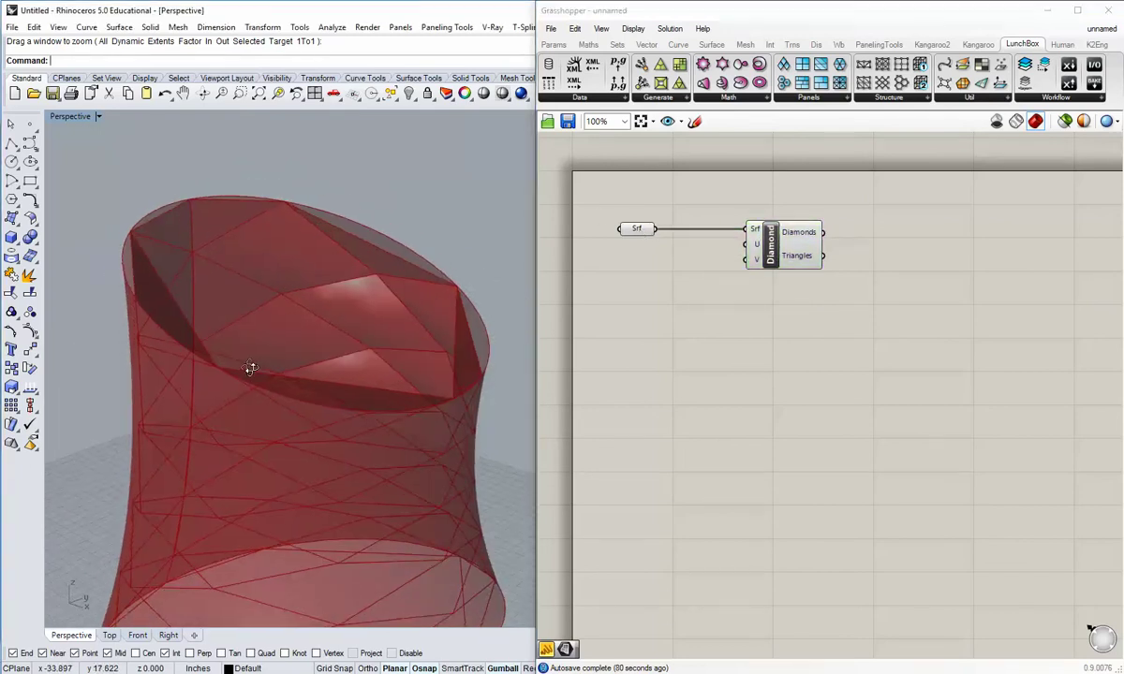
{"action": "right_click", "coordinate": [638, 229]}
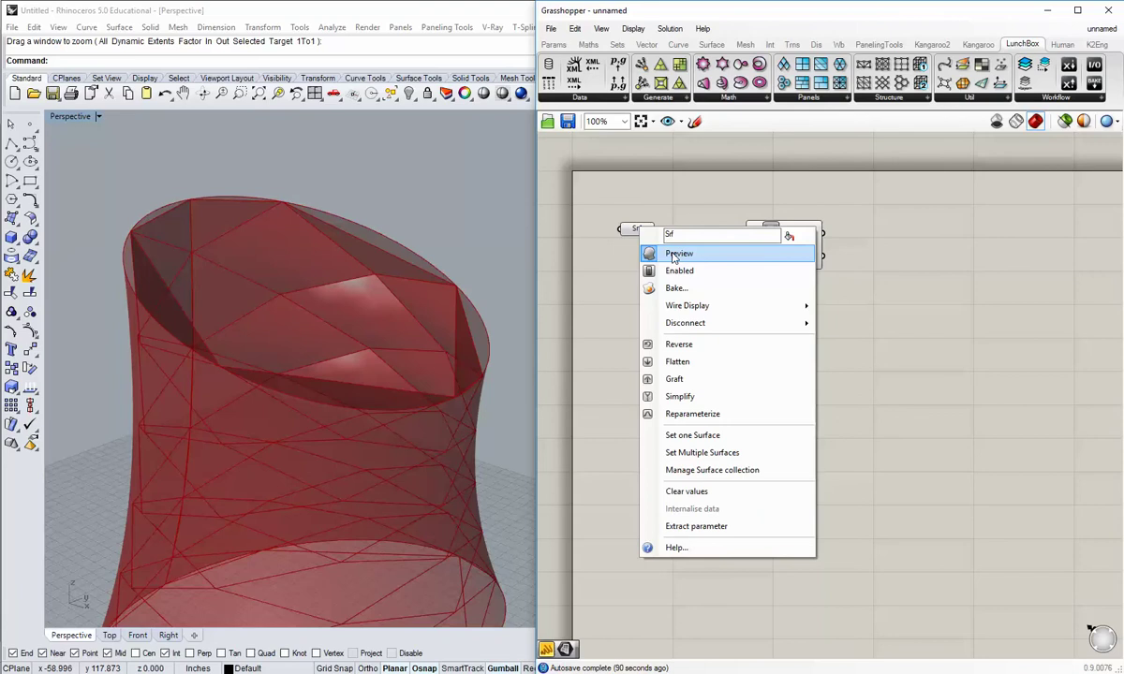
{"action": "left_click", "coordinate": [672, 255]}
{"action": "mouse_move", "coordinate": [376, 281]}
{"action": "right_mouse_down"}
{"action": "mouse_move", "coordinate": [389, 302]}
{"action": "mouse_move", "coordinate": [388, 292]}
{"action": "right_mouse_up"}
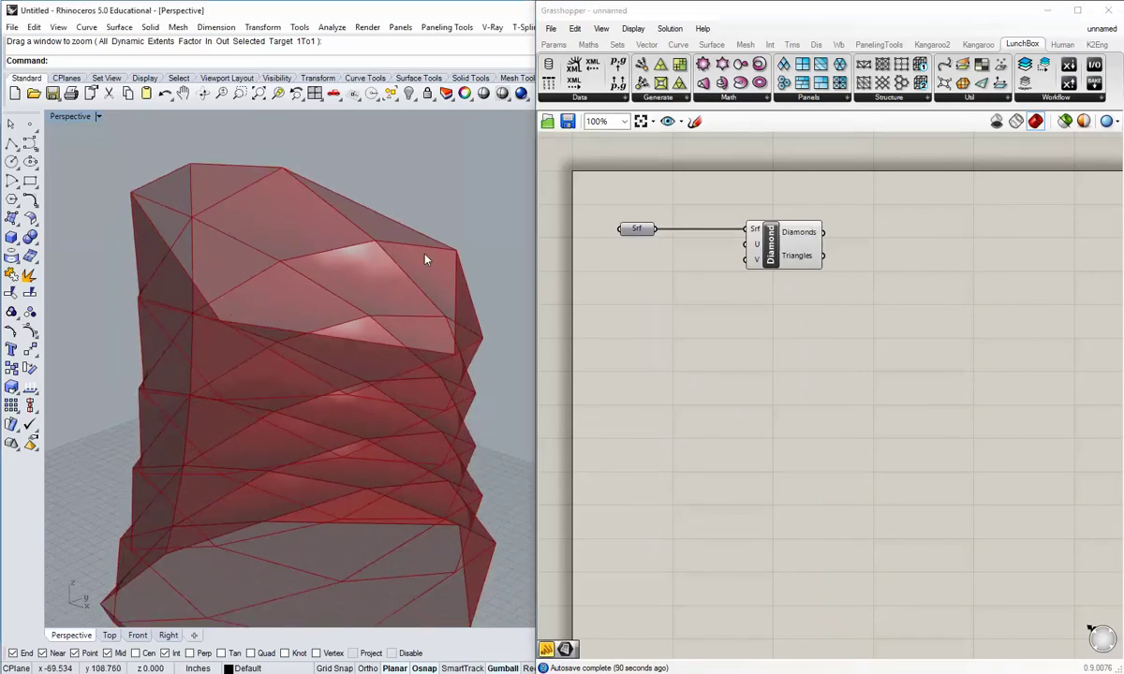
{"action": "right_click_drag", "start_coordinate": [426, 259], "coordinate": [384, 323]}
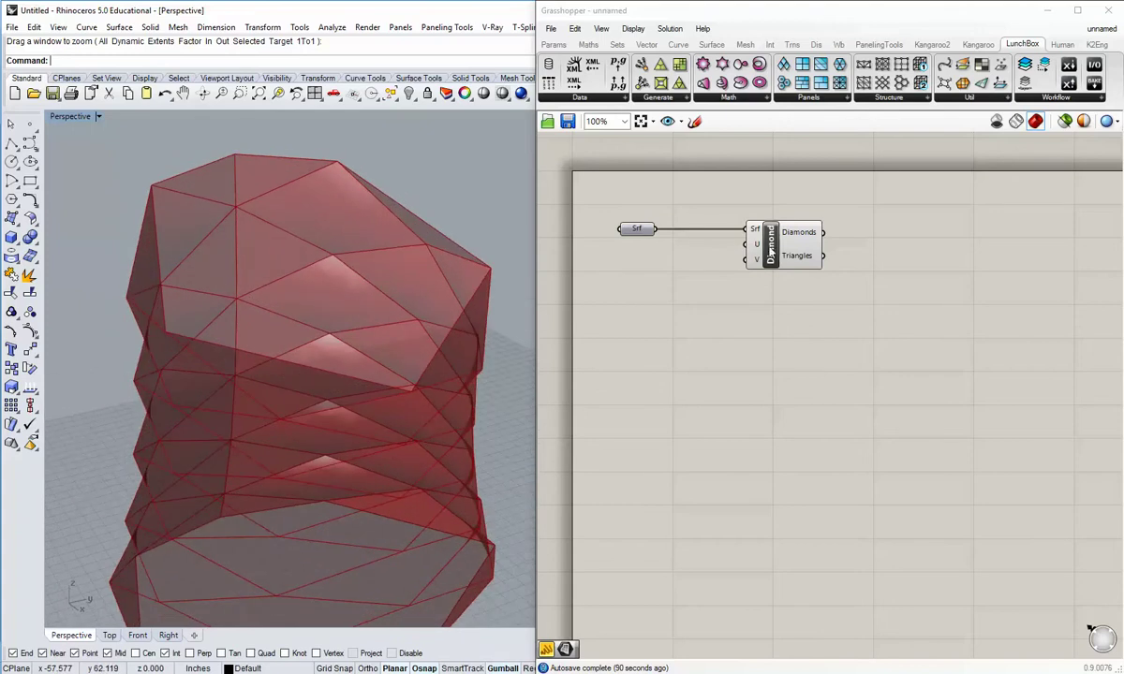
Move the Diamond Panels component farther from the Srf parameter to leave room for its inputs.
{"action": "mouse_move", "coordinate": [757, 268]}
{"action": "left_click_drag", "start_coordinate": [771, 249], "coordinate": [791, 250]}
{"action": "left_click", "coordinate": [765, 316]}
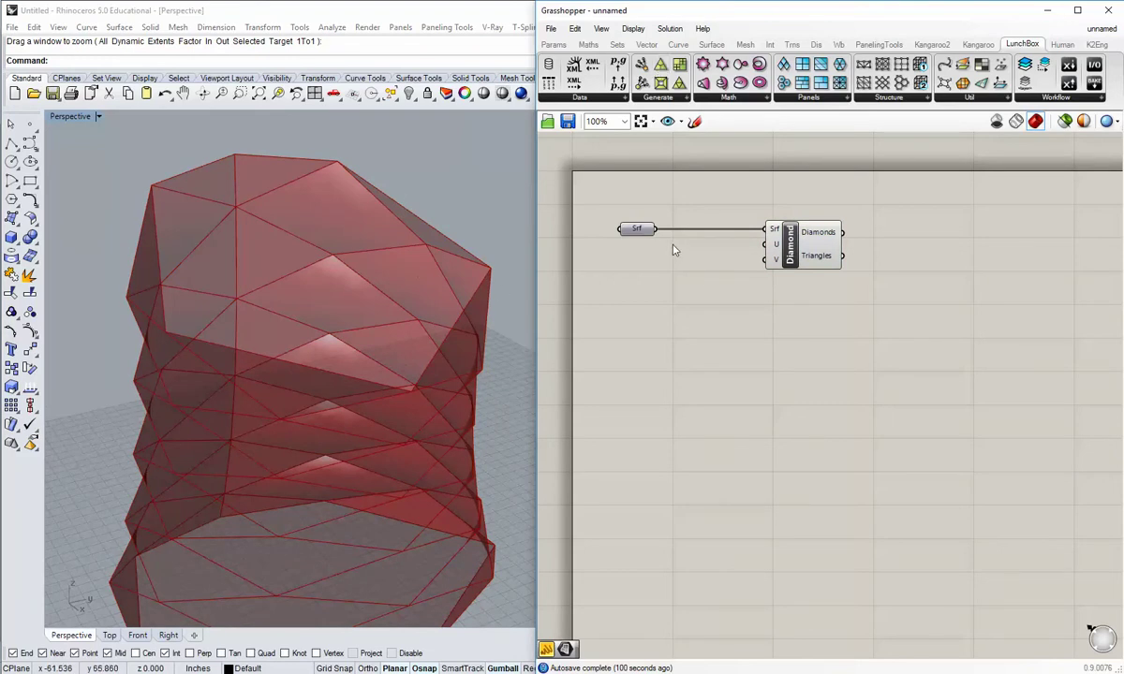
Add a text Panel below the Srf parameter and set its content to 82.
{"action": "left_click", "coordinate": [557, 45]}
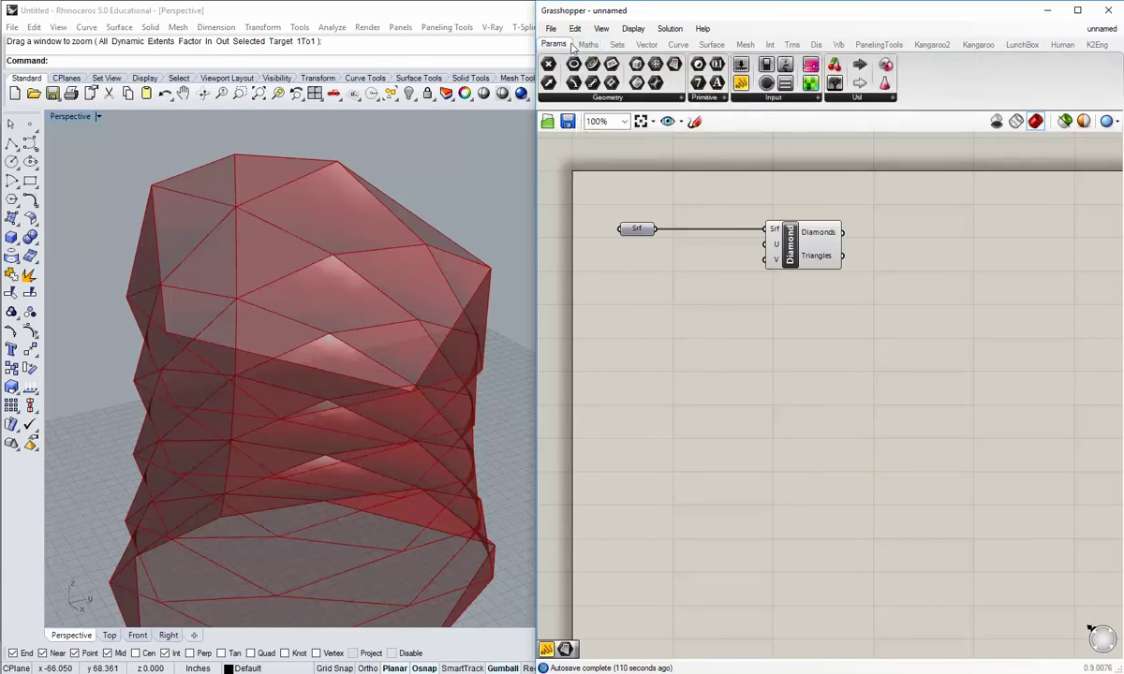
{"action": "mouse_move", "coordinate": [560, 48]}
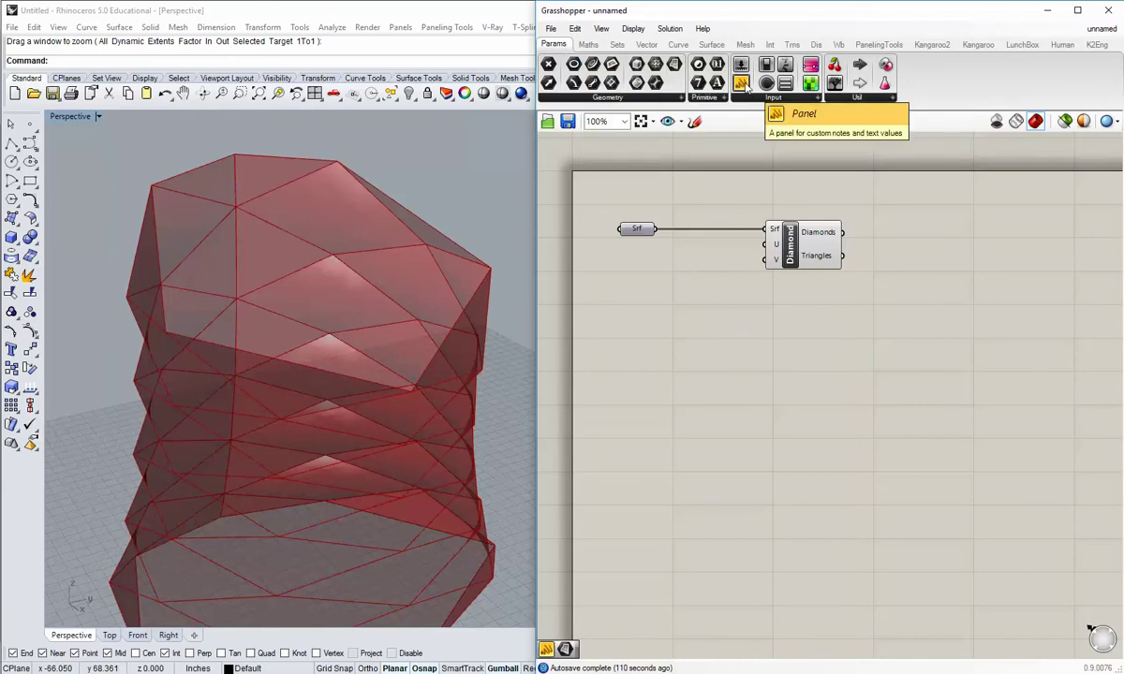
{"action": "left_click_drag", "start_coordinate": [741, 83], "coordinate": [665, 343]}
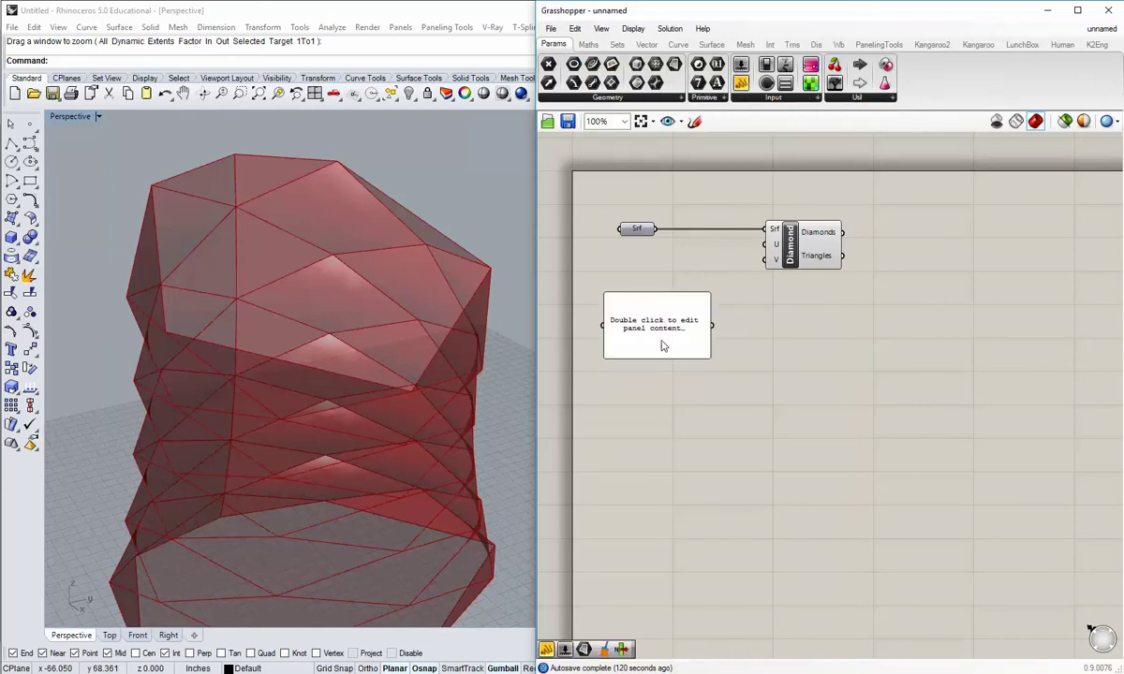
{"action": "double_click", "coordinate": [661, 325]}
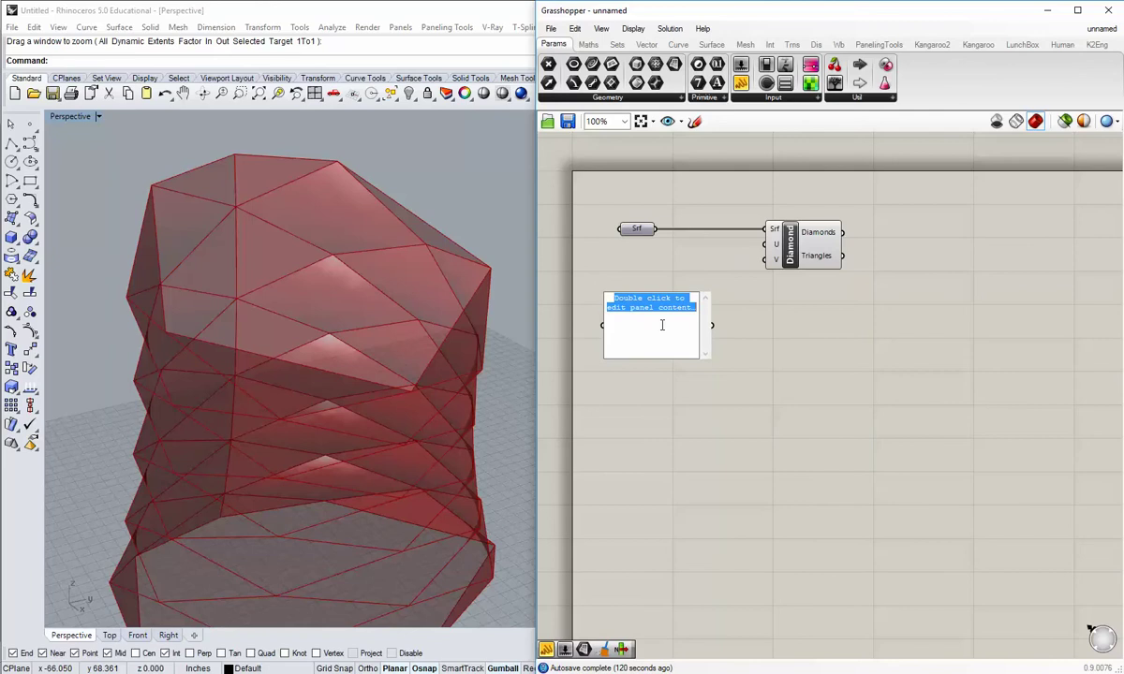
{"action": "type", "text": "82"}
{"action": "left_click", "coordinate": [742, 345]}
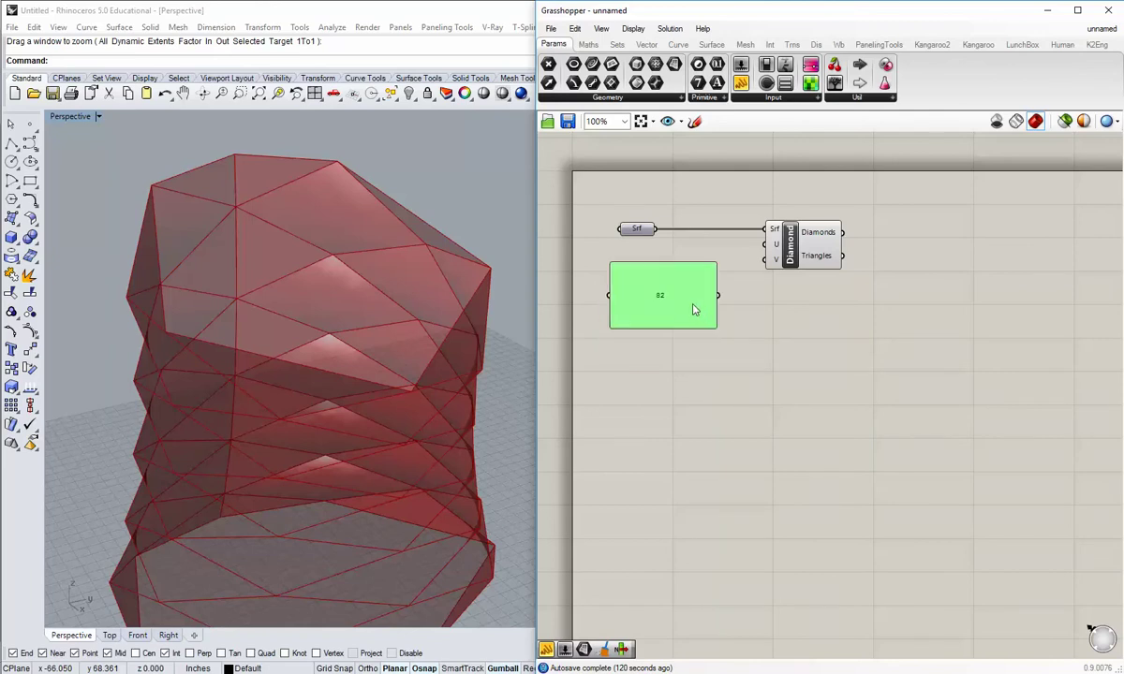
Shrink the 82 panel, position it beside the Diamond Panels U and V inputs, and place a copy below it.
{"action": "left_click_drag", "start_coordinate": [718, 330], "coordinate": [698, 268]}
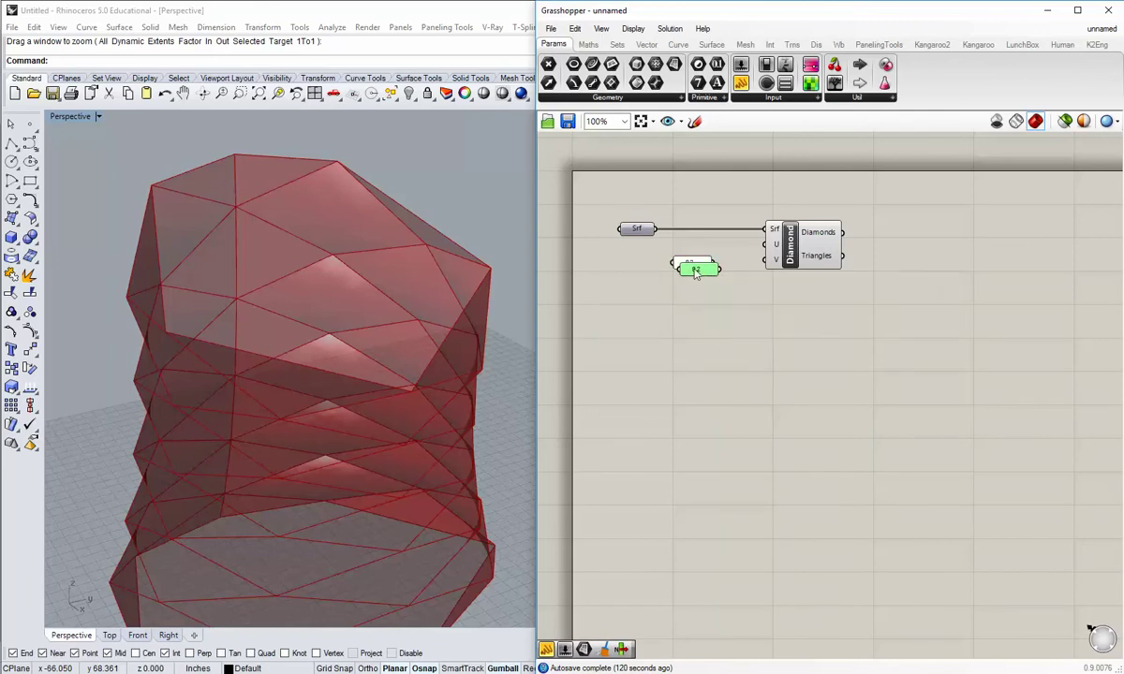
{"action": "scroll", "coordinate": [697, 270], "scroll_direction": "up", "scroll_amount": 2}
{"action": "left_click_drag", "start_coordinate": [696, 270], "coordinate": [696, 293], "text": "alt"}
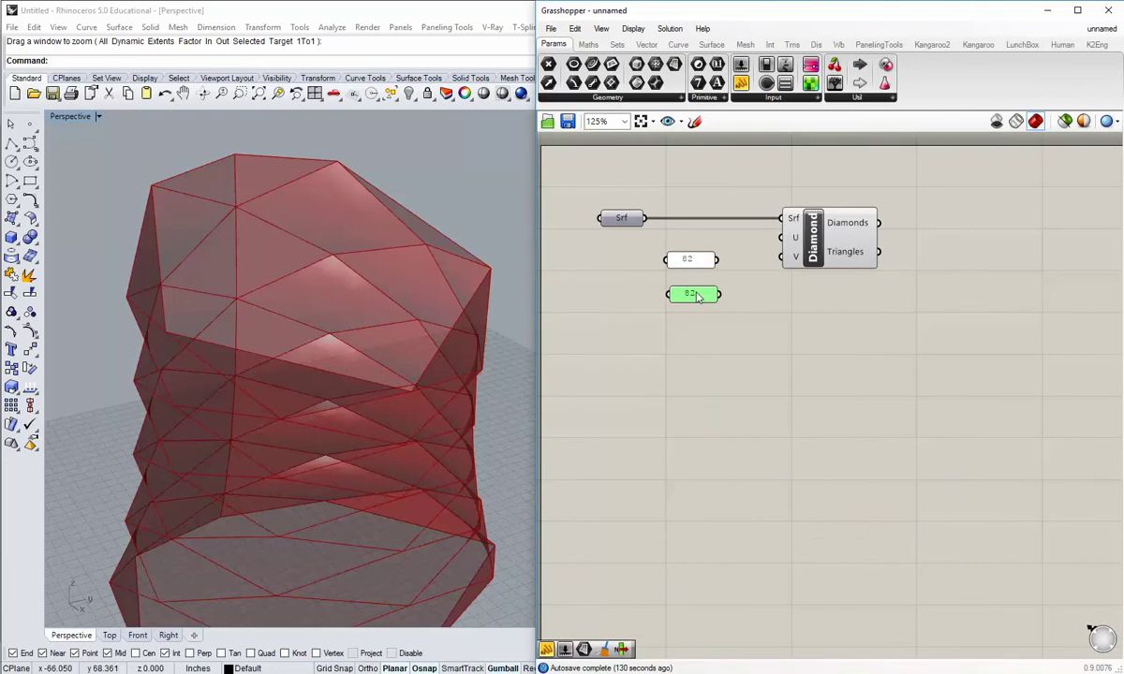
Set the content of the copied panel below the 82 panel to 12.
{"action": "double_click", "coordinate": [696, 293]}
{"action": "type", "text": "12"}
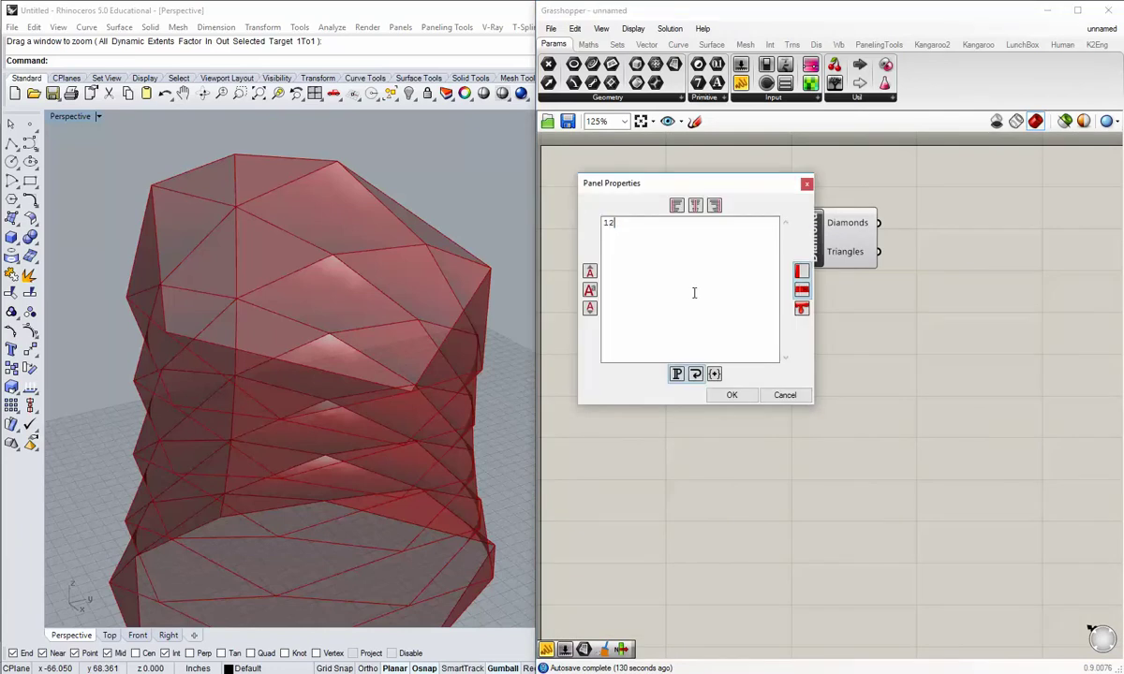
{"action": "left_click", "coordinate": [731, 394]}
{"action": "left_click", "coordinate": [747, 289]}
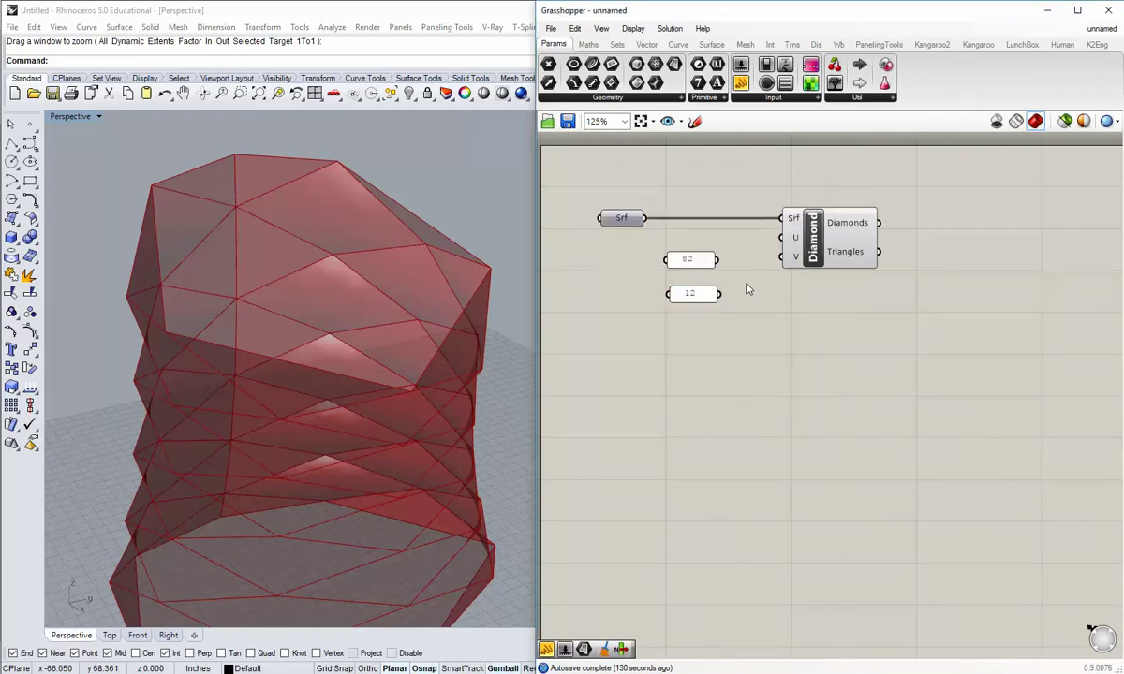
Connect the 82 panel to the Diamond Panels U input and the 12 panel to its V input.
{"action": "double_click", "coordinate": [696, 259]}
{"action": "left_click", "coordinate": [628, 188]}
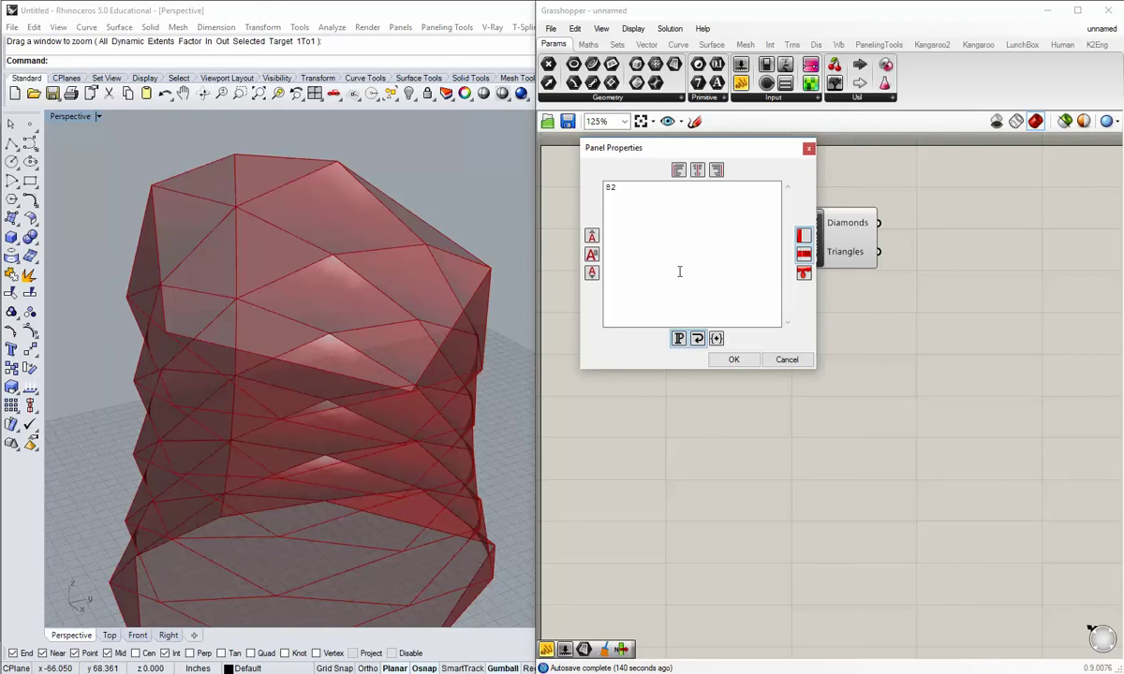
{"action": "left_click", "coordinate": [732, 360]}
{"action": "left_click_drag", "start_coordinate": [716, 260], "coordinate": [782, 237]}
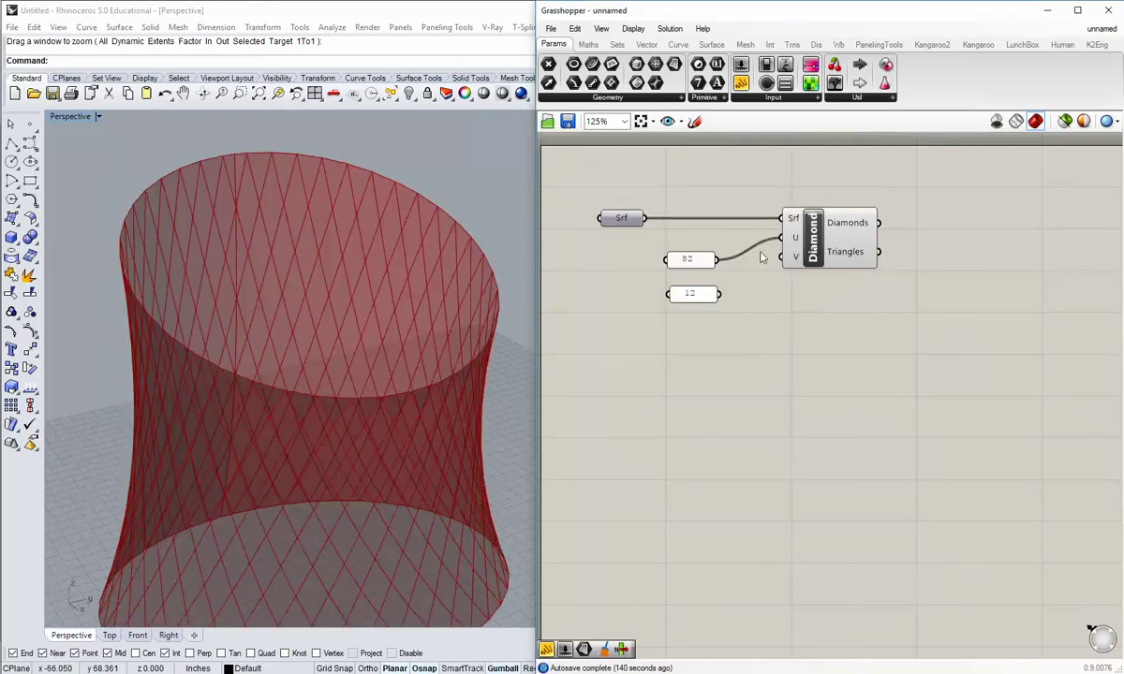
{"action": "left_click_drag", "start_coordinate": [721, 295], "coordinate": [782, 255]}
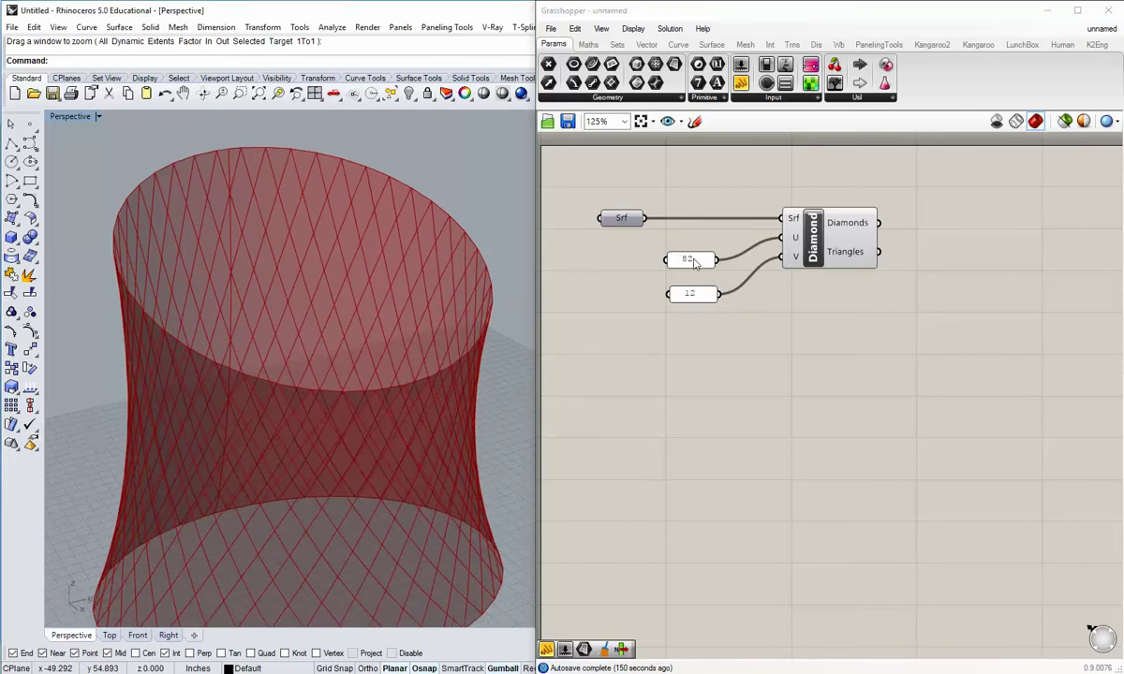
Line up the 82 panel with the U input and the 12 panel with the V input so the wires run straight.
{"action": "left_click_drag", "start_coordinate": [693, 262], "coordinate": [721, 241]}
{"action": "left_click_drag", "start_coordinate": [697, 296], "coordinate": [666, 259]}
{"action": "right_click_drag", "start_coordinate": [339, 351], "coordinate": [326, 326]}
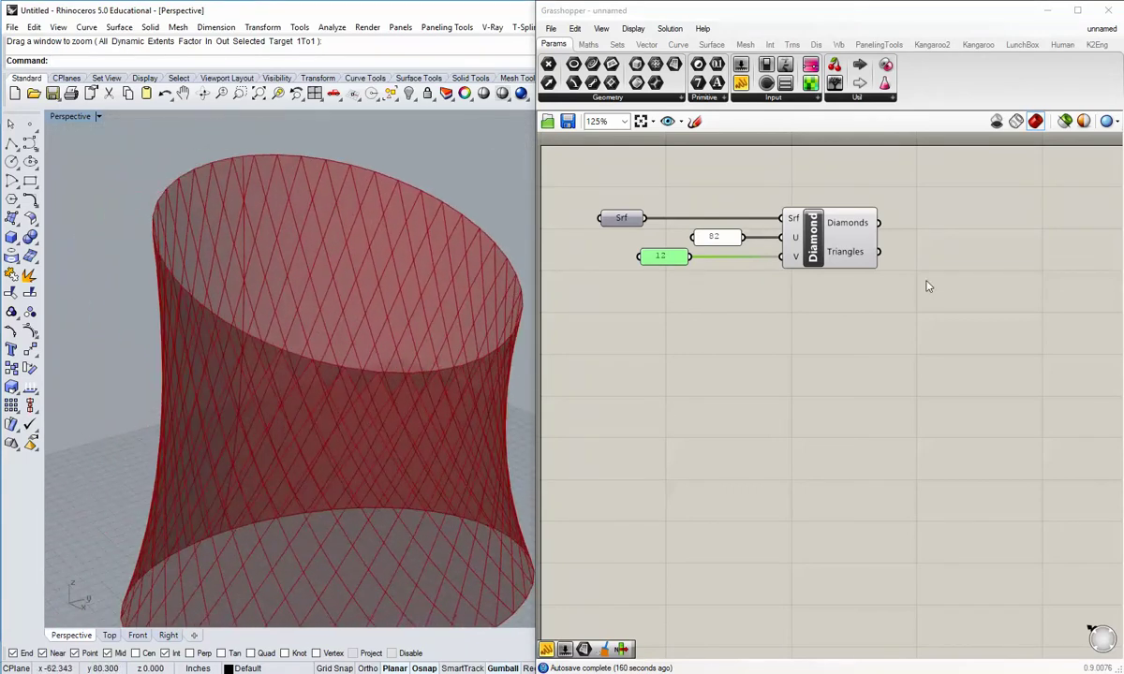
{"action": "left_click", "coordinate": [841, 294]}
{"action": "right_click_drag", "start_coordinate": [841, 295], "coordinate": [777, 315]}
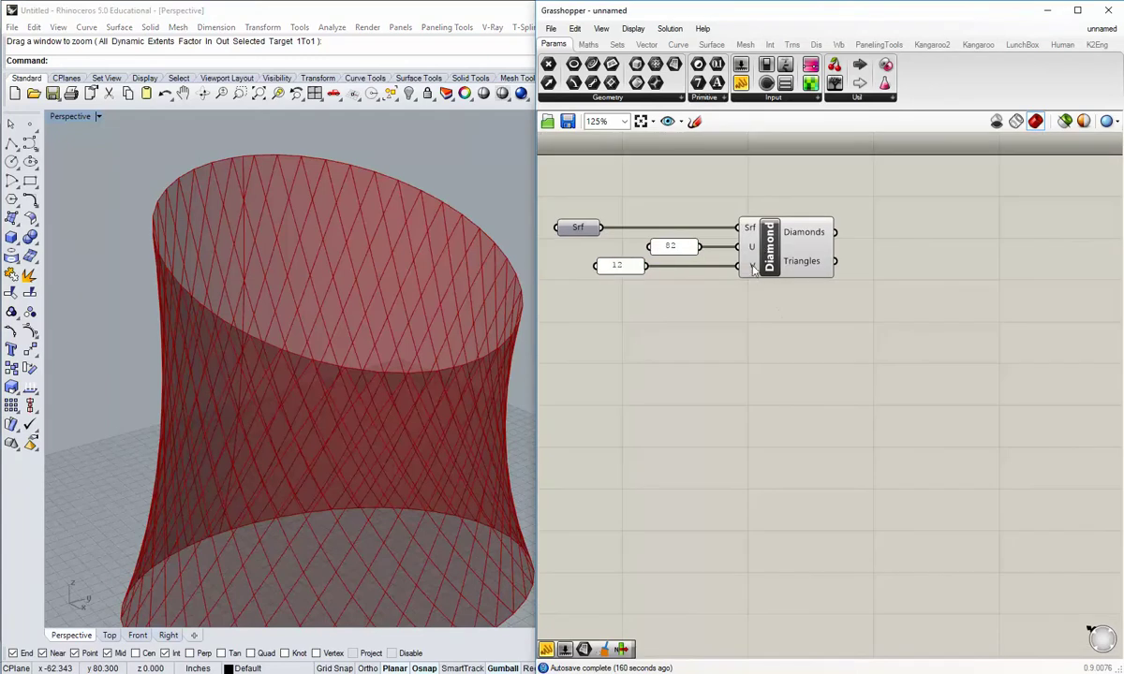
Move the Diamond Panels component and its two value panels lower on the canvas, and turn off the component's preview.
{"action": "right_click_drag", "start_coordinate": [336, 356], "coordinate": [319, 363]}
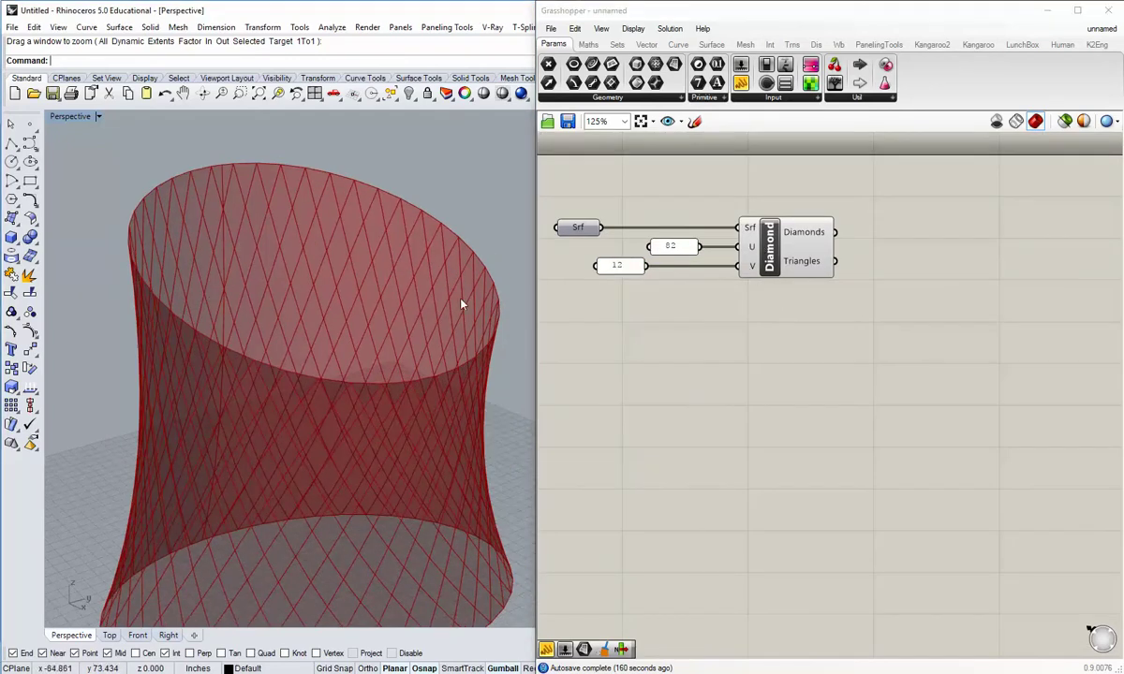
{"action": "right_click_drag", "start_coordinate": [410, 453], "coordinate": [327, 441]}
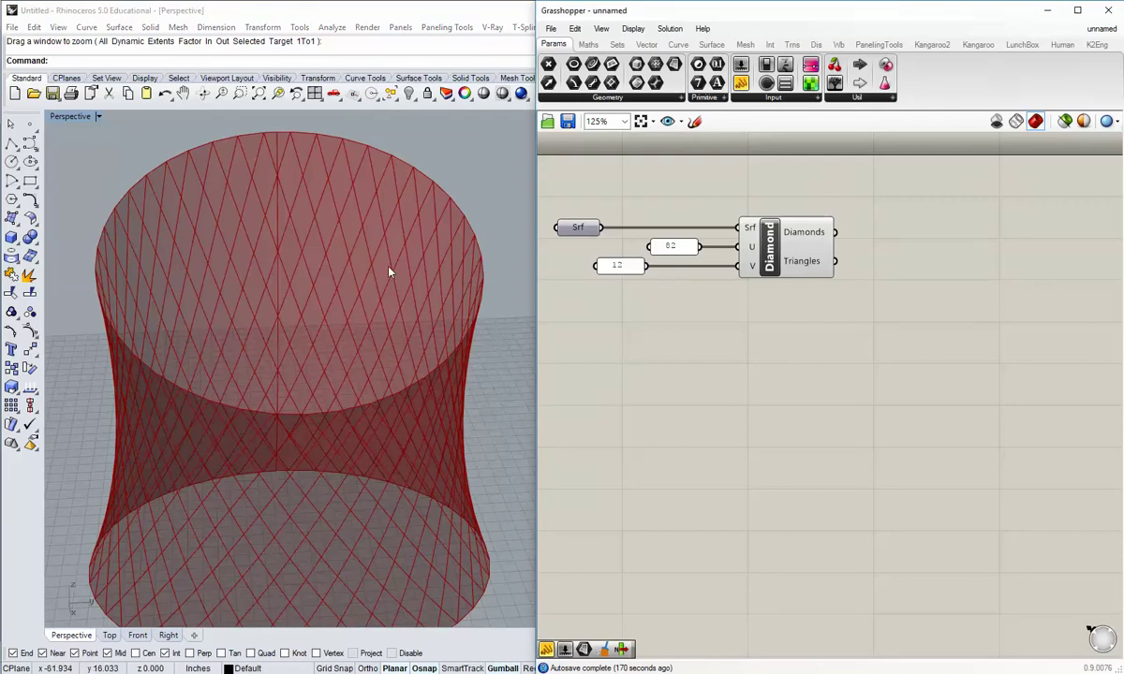
{"action": "scroll", "coordinate": [326, 311], "scroll_direction": "up", "scroll_amount": 6}
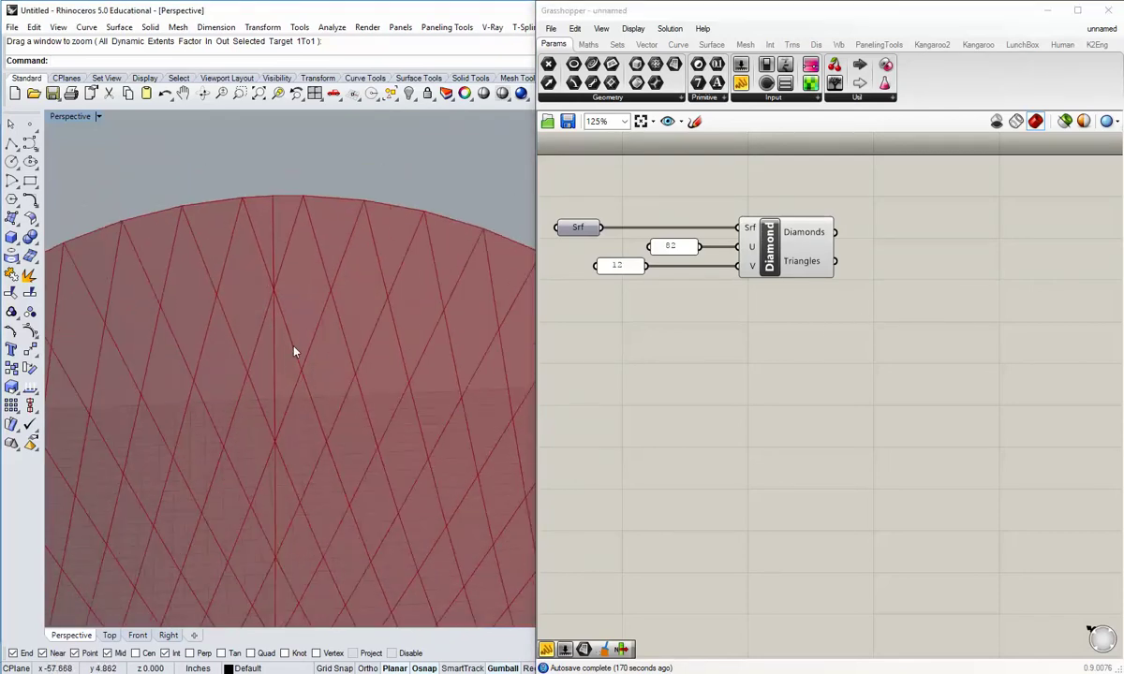
{"action": "right_click_drag", "start_coordinate": [294, 352], "coordinate": [326, 309]}
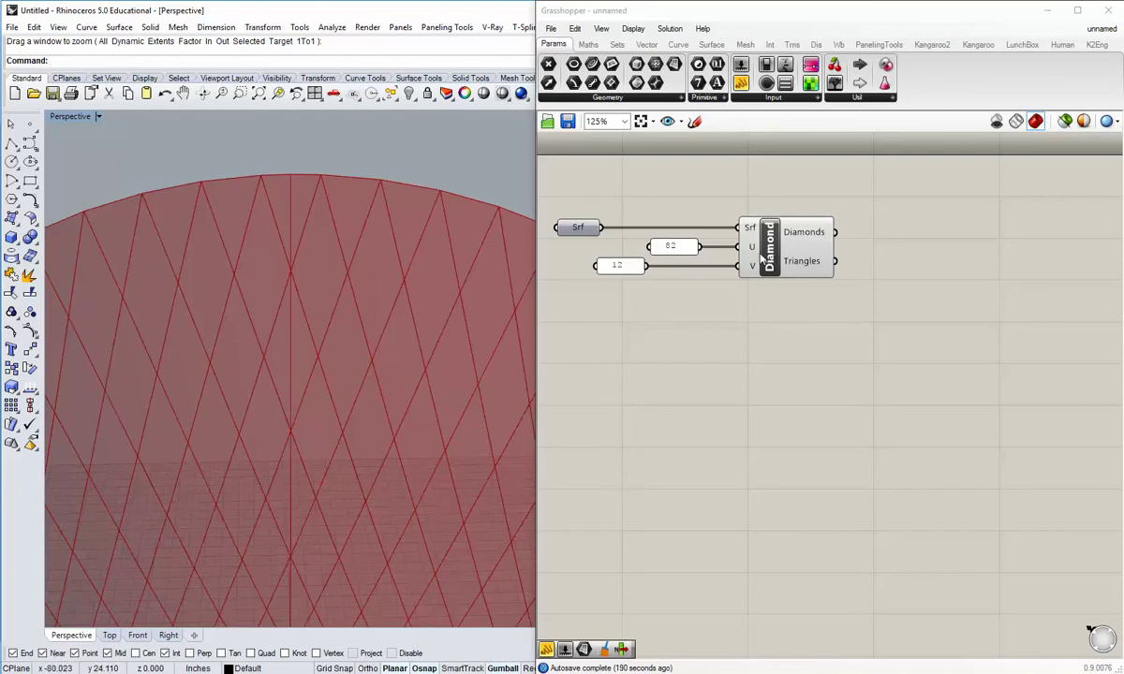
{"action": "left_click_drag", "start_coordinate": [845, 311], "coordinate": [626, 241]}
{"action": "left_click_drag", "start_coordinate": [773, 246], "coordinate": [773, 296]}
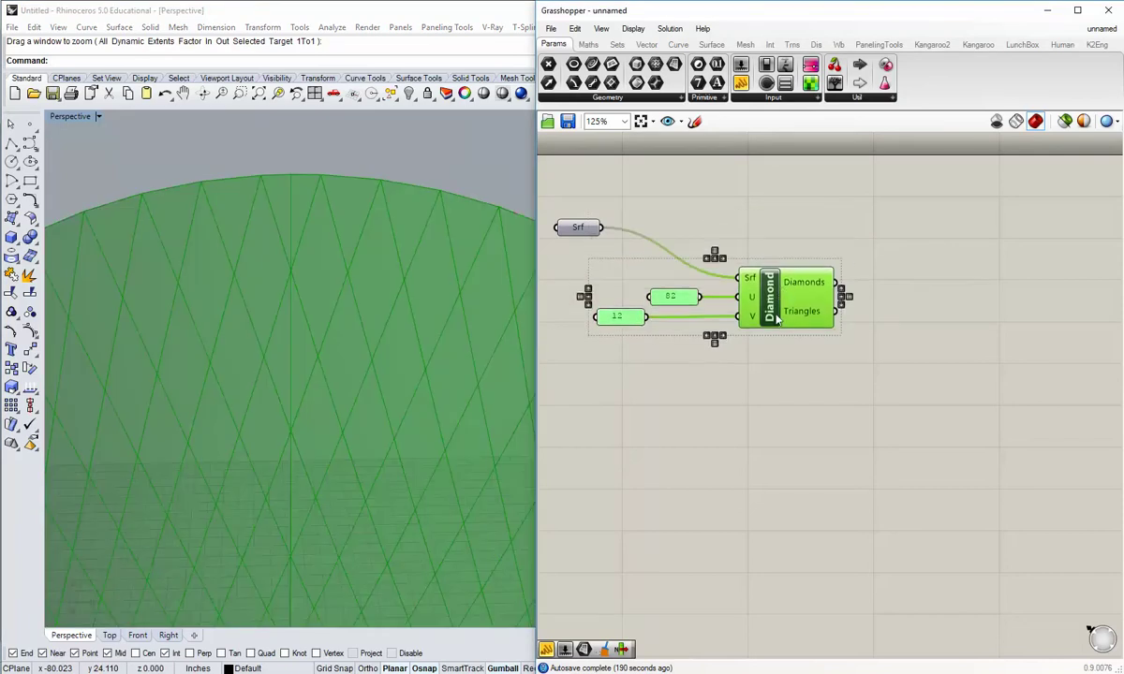
{"action": "left_click", "coordinate": [724, 340]}
{"action": "right_click", "coordinate": [773, 298]}
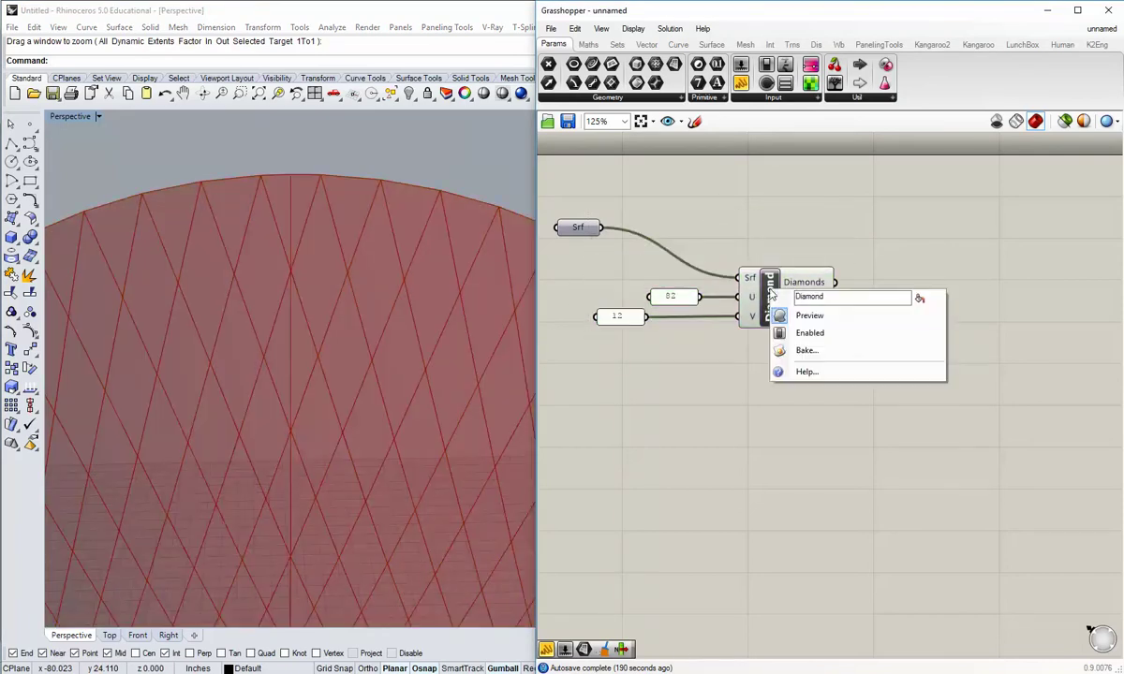
{"action": "left_click", "coordinate": [829, 323]}
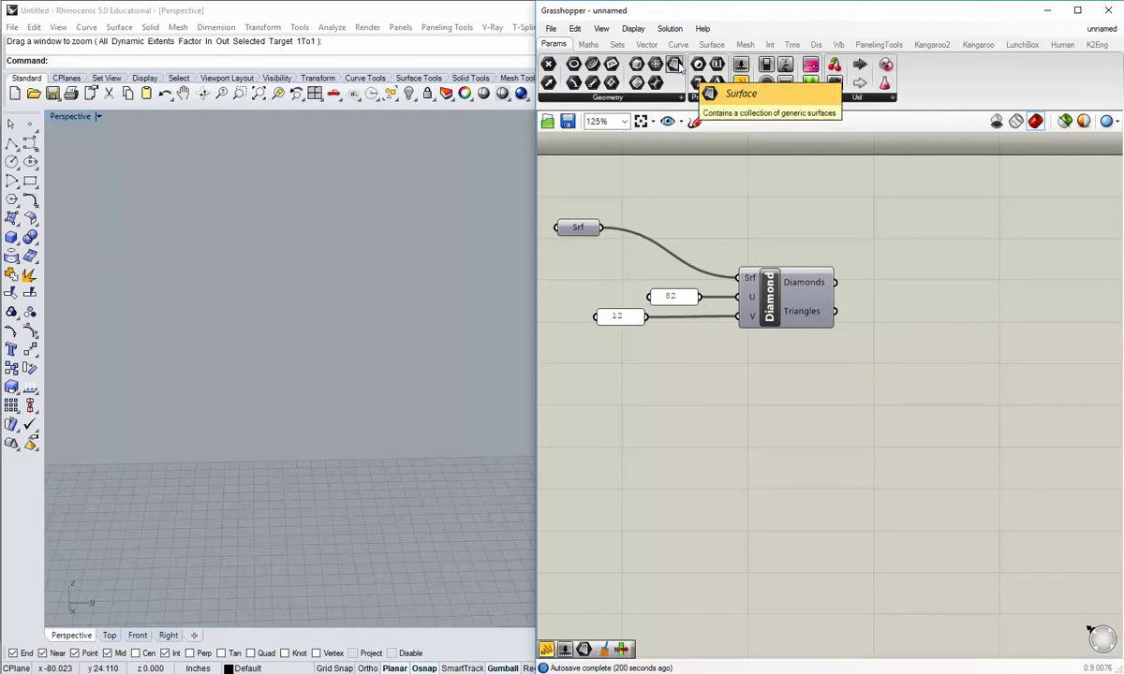
Add a Surface parameter beside the Diamond Panels component and connect the Diamonds output to it.
{"action": "left_click_drag", "start_coordinate": [676, 65], "coordinate": [900, 290]}
{"action": "left_click", "coordinate": [890, 311]}
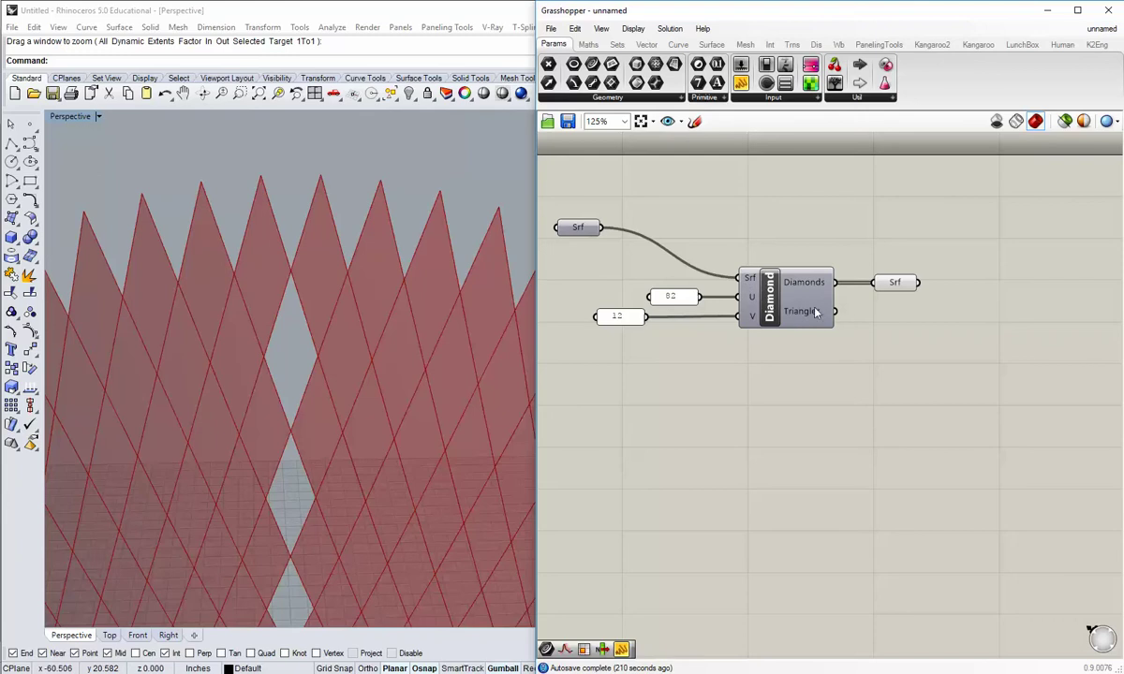
{"action": "mouse_move", "coordinate": [831, 313]}
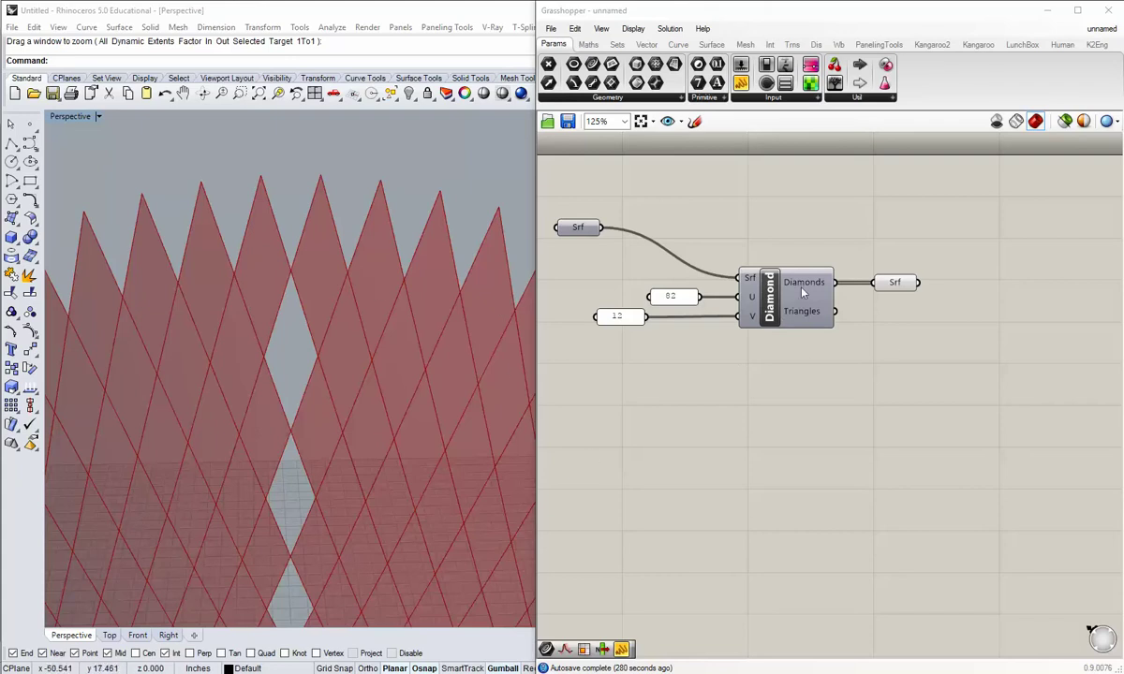
Move the Diamond Panels group with its output Srf parameter down the canvas and turn off that parameter's preview.
{"action": "left_click_drag", "start_coordinate": [957, 388], "coordinate": [600, 273]}
{"action": "left_click_drag", "start_coordinate": [783, 316], "coordinate": [783, 434]}
{"action": "left_click", "coordinate": [724, 487]}
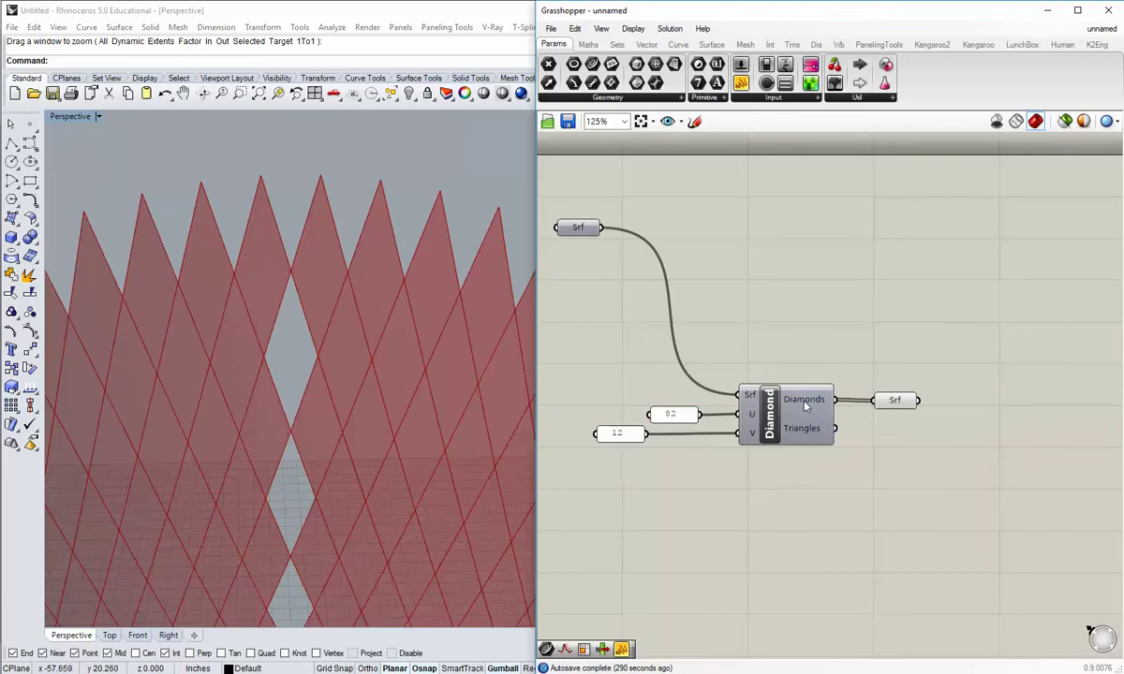
{"action": "mouse_move", "coordinate": [805, 406]}
{"action": "right_click", "coordinate": [899, 402]}
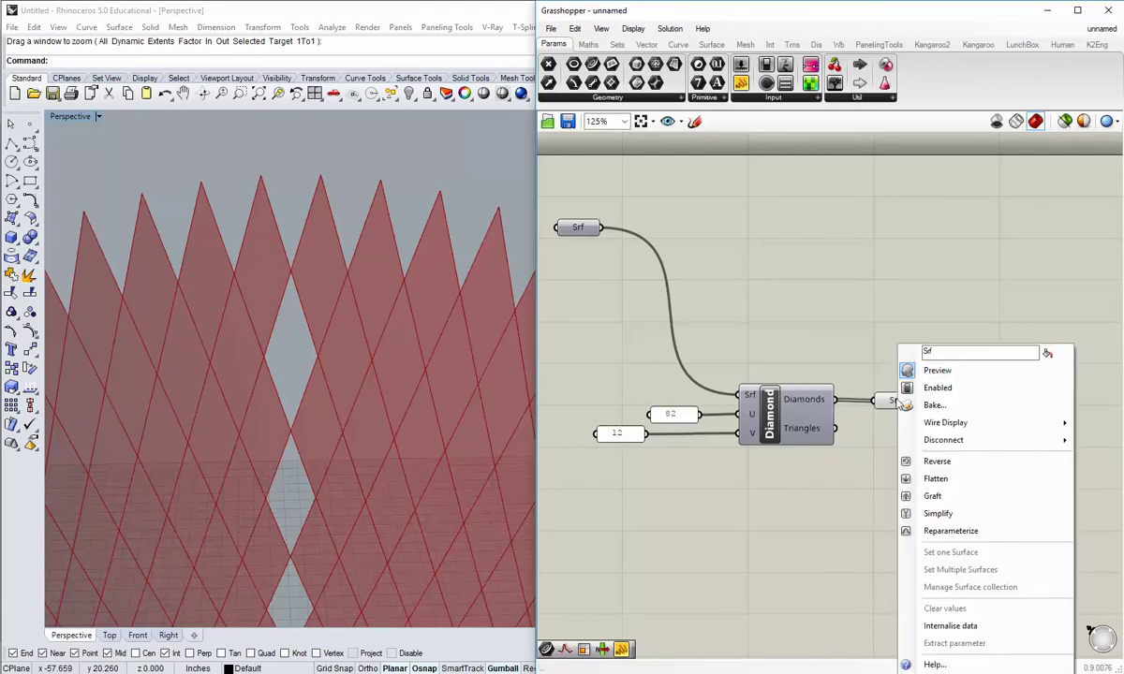
{"action": "left_click", "coordinate": [905, 371]}
Move the Diamond Panels group farther down and nudge the base Srf parameter up to free canvas space between them.
{"action": "left_click_drag", "start_coordinate": [967, 505], "coordinate": [595, 361]}
{"action": "left_click_drag", "start_coordinate": [768, 406], "coordinate": [771, 492]}
{"action": "left_click", "coordinate": [765, 424]}
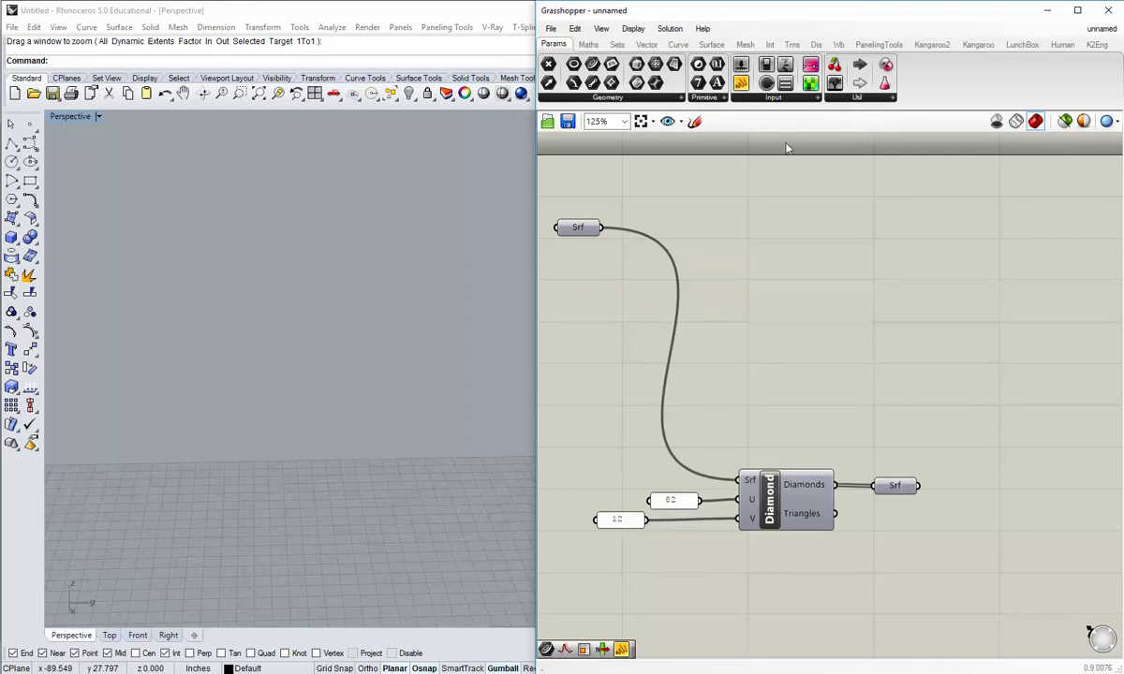
{"action": "left_click_drag", "start_coordinate": [585, 231], "coordinate": [586, 222]}
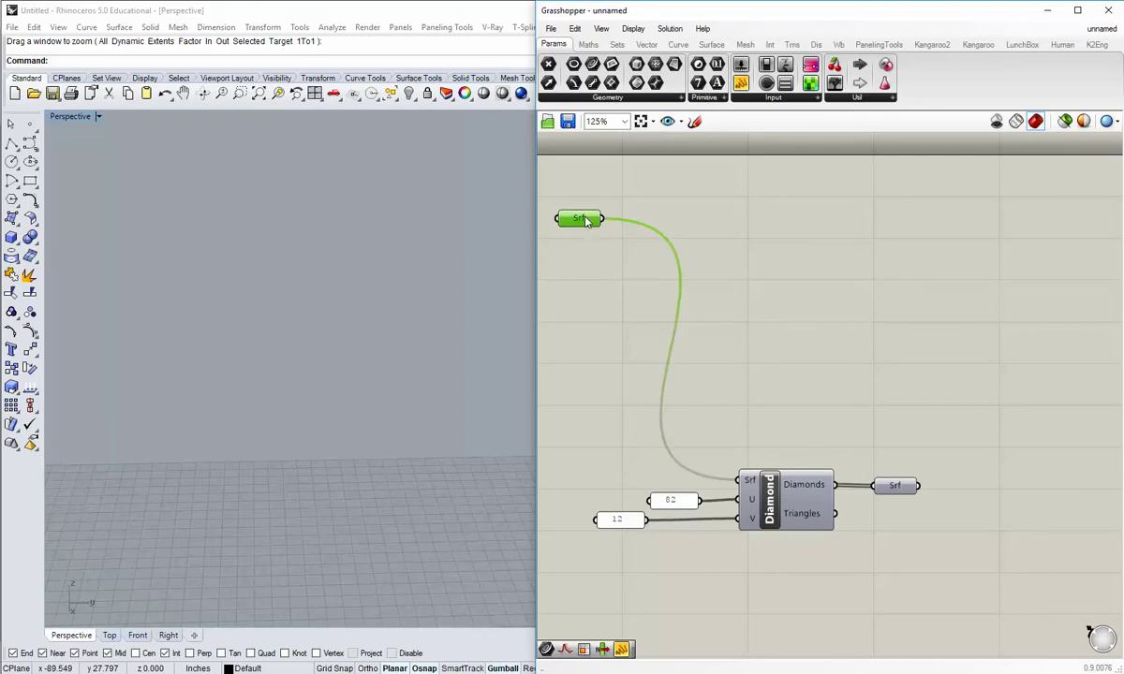
{"action": "left_click", "coordinate": [548, 203]}
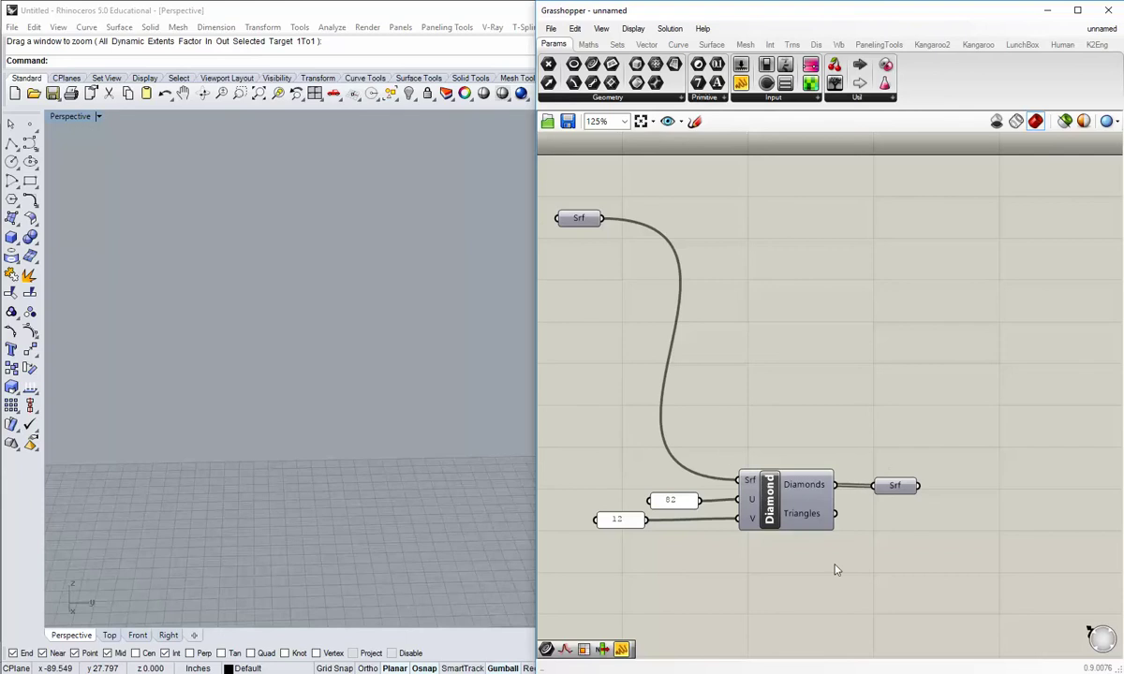
Add an Isotrim component above the Diamond Panels group, connect the base Srf parameter to its surface input, and align the two.
{"action": "left_click", "coordinate": [712, 45]}
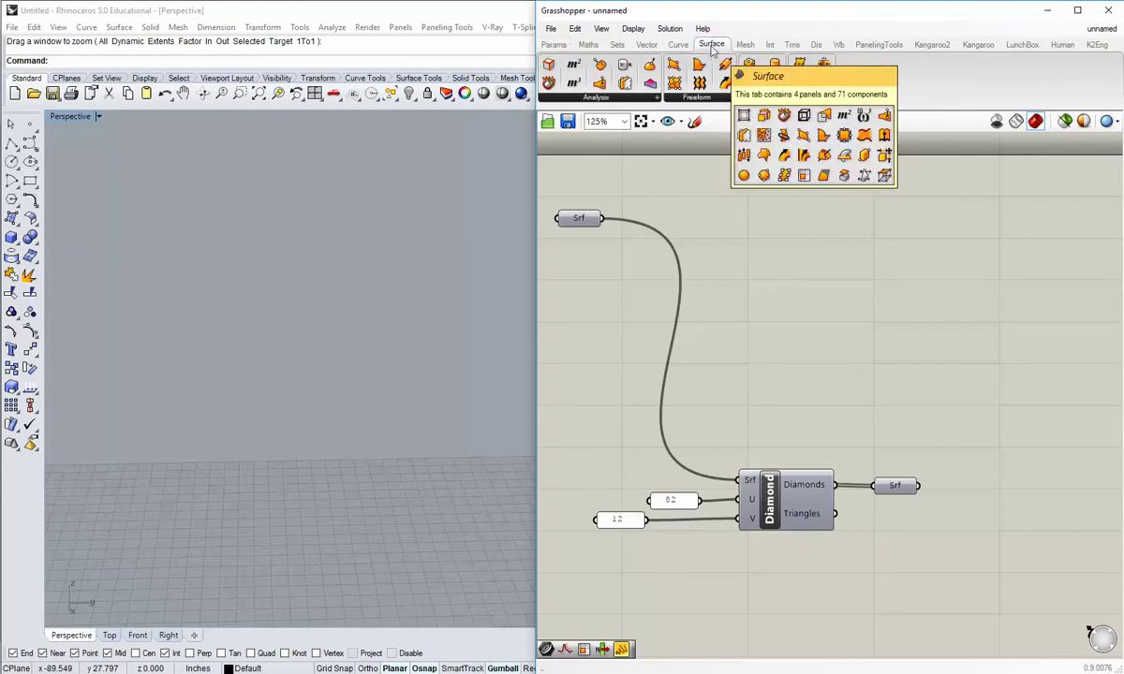
{"action": "left_click", "coordinate": [811, 98]}
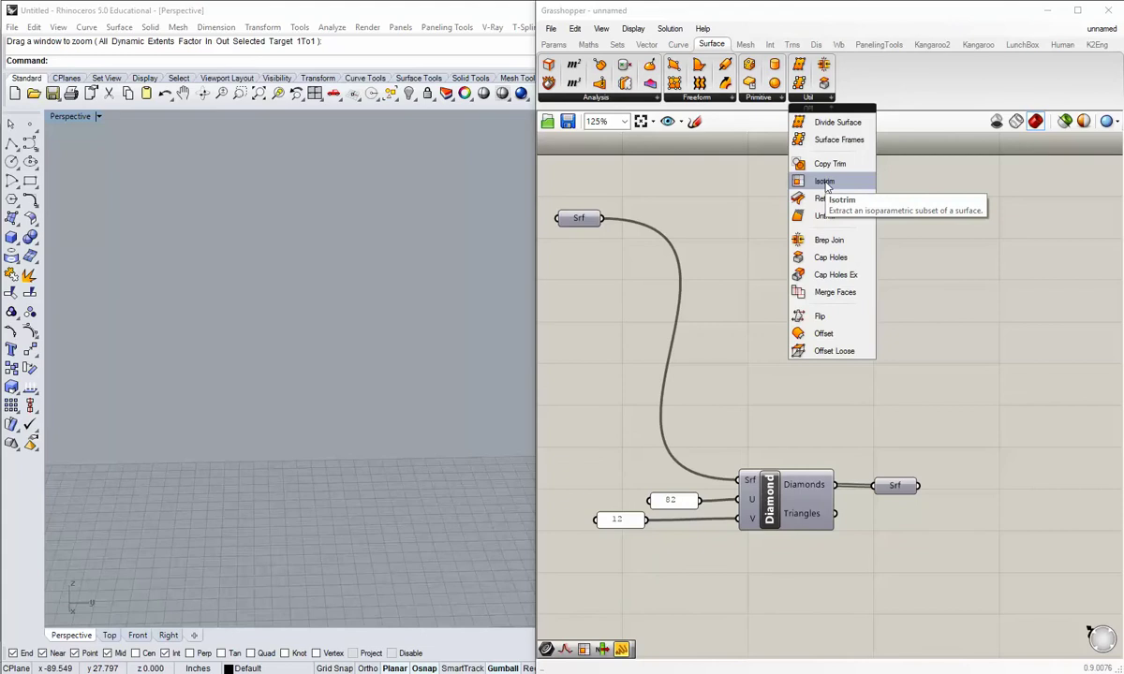
{"action": "left_click_drag", "start_coordinate": [826, 184], "coordinate": [840, 269]}
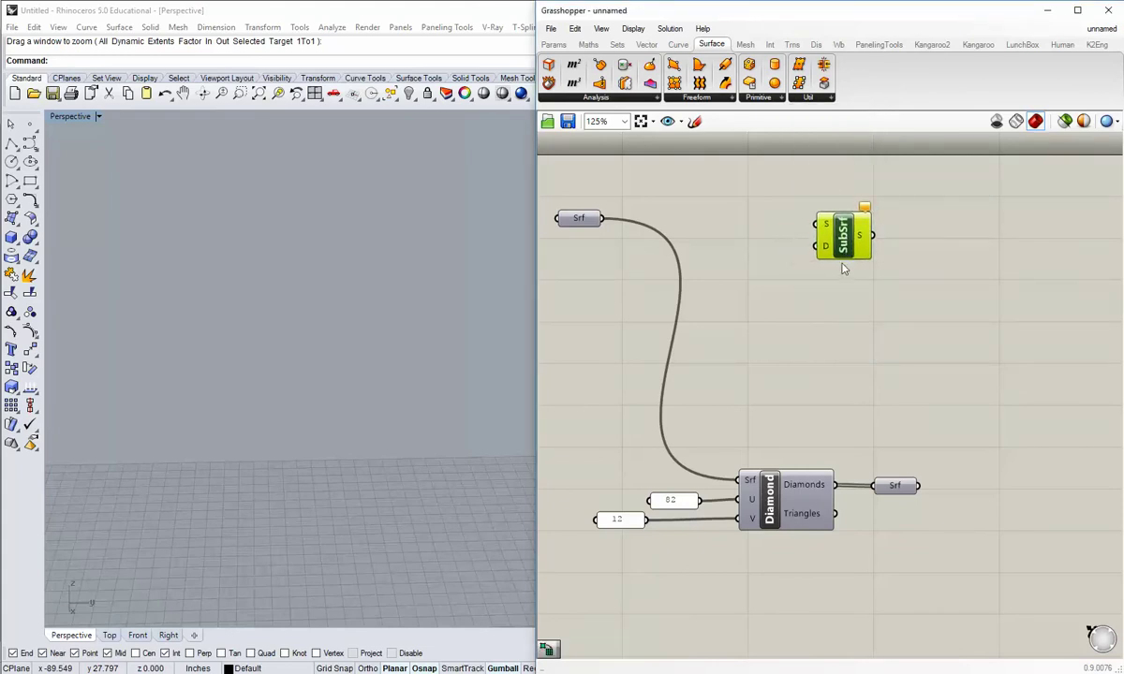
{"action": "left_click", "coordinate": [730, 283]}
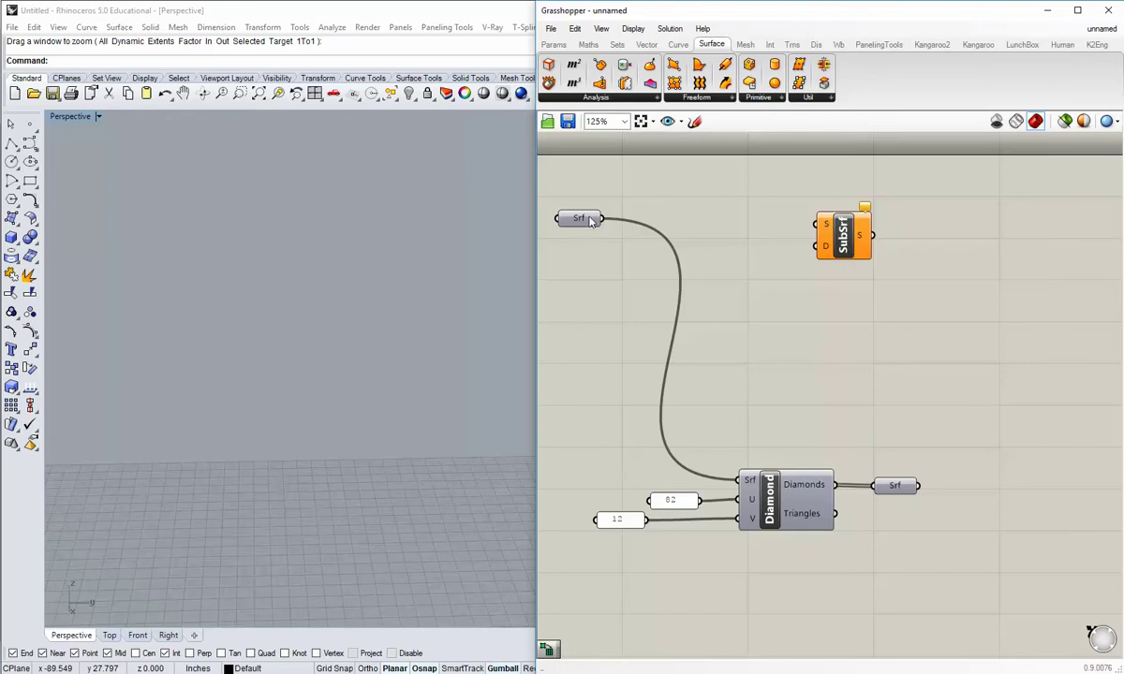
{"action": "left_click_drag", "start_coordinate": [601, 221], "coordinate": [850, 227]}
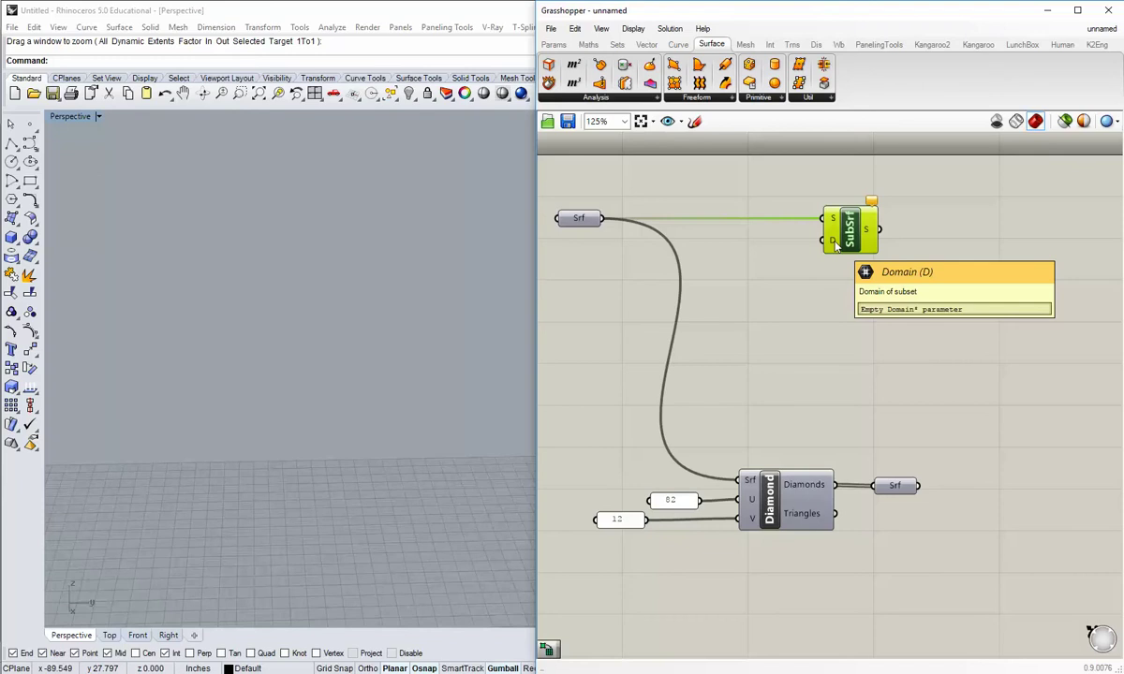
{"action": "left_click", "coordinate": [750, 288]}
Add a Divide Domain² component, feed it the base Srf parameter, and connect its segments output to Isotrim's domain input.
{"action": "left_click", "coordinate": [588, 44]}
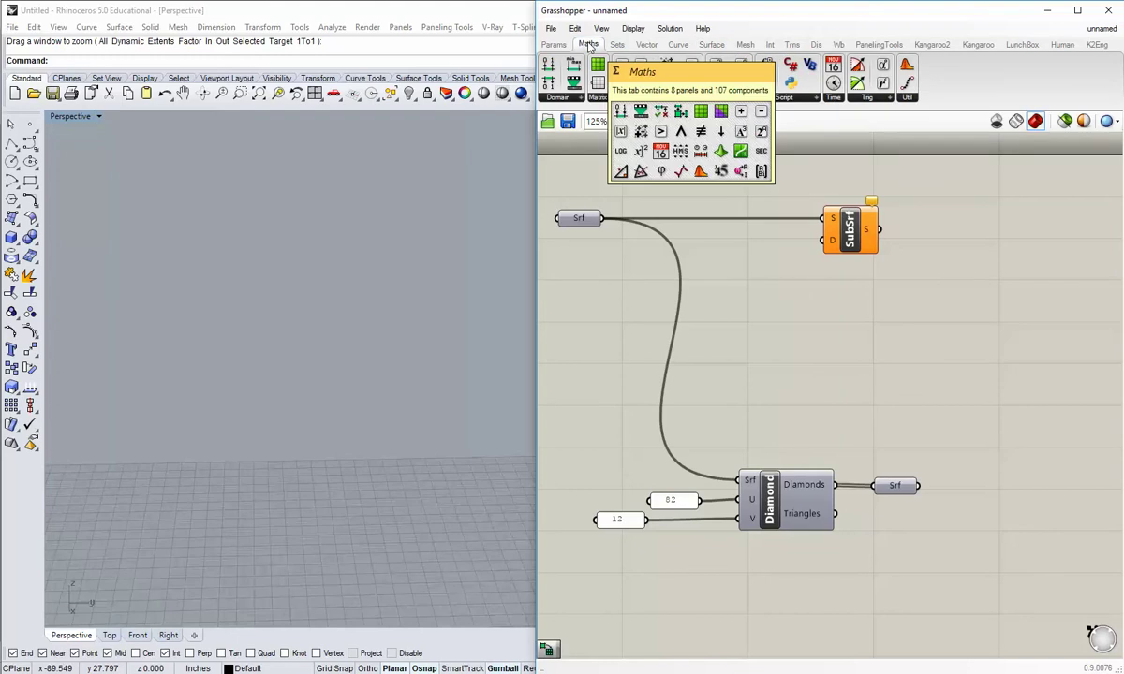
{"action": "left_click", "coordinate": [570, 101]}
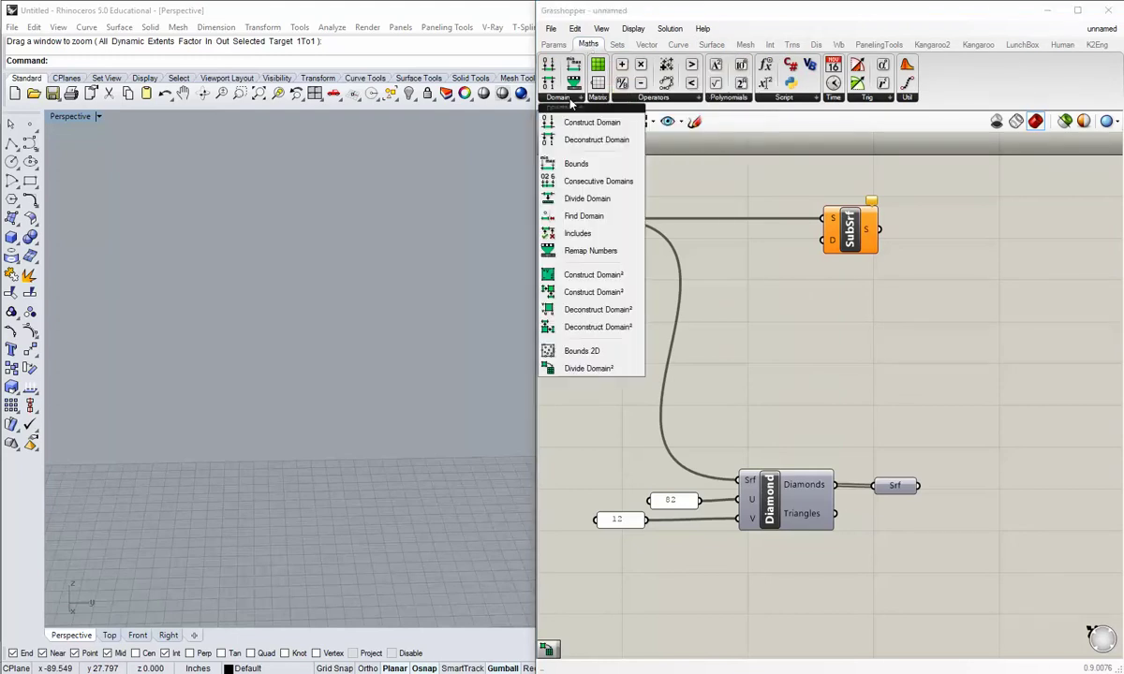
{"action": "left_click", "coordinate": [580, 369]}
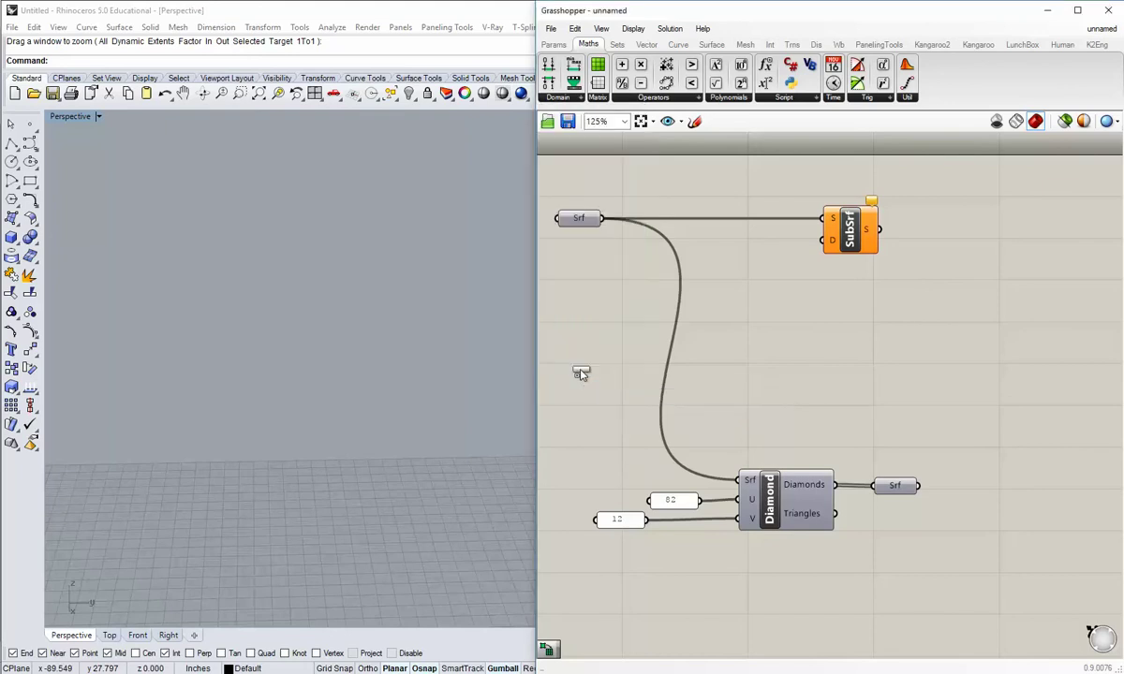
{"action": "left_click", "coordinate": [726, 281]}
{"action": "left_click_drag", "start_coordinate": [604, 219], "coordinate": [742, 279]}
{"action": "left_click_drag", "start_coordinate": [773, 280], "coordinate": [822, 240]}
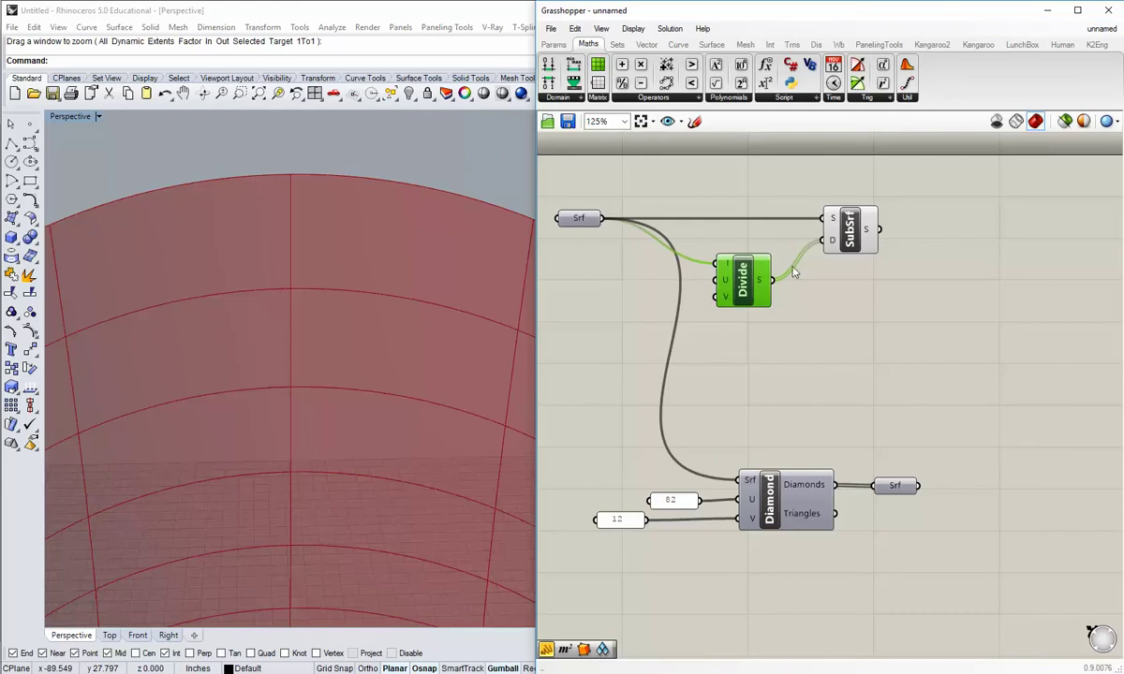
Examine the Isotrim subdivision of the base surface from several angles.
{"action": "scroll", "coordinate": [318, 327], "scroll_direction": "down", "scroll_amount": 5}
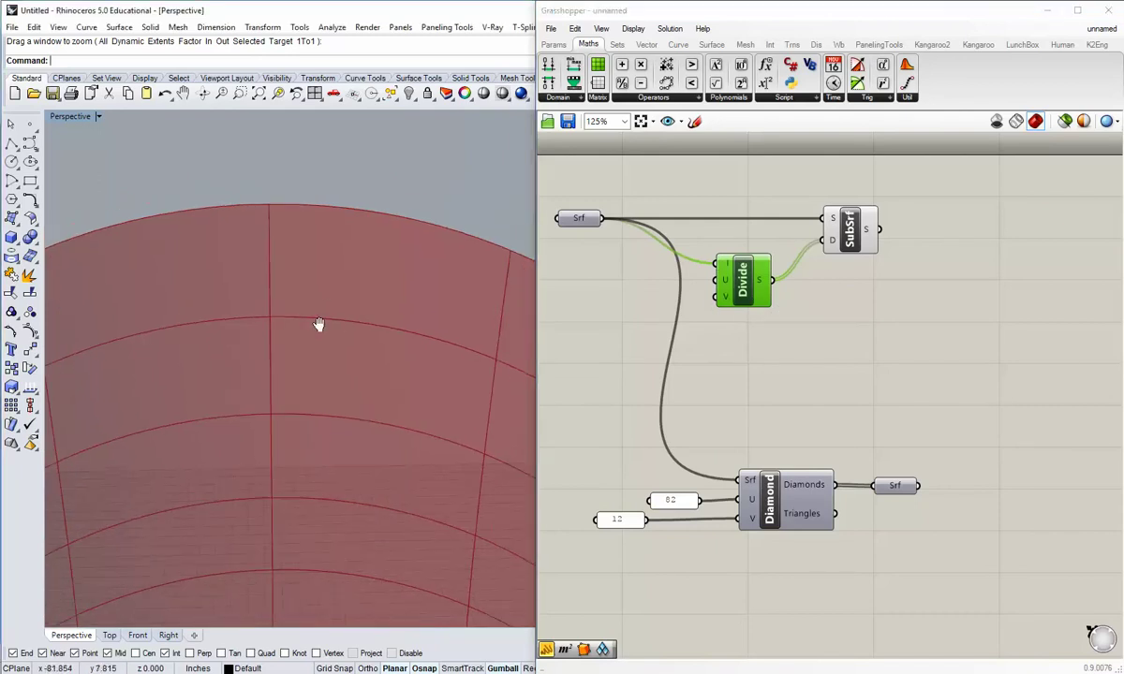
{"action": "right_click_drag", "start_coordinate": [317, 341], "coordinate": [423, 386]}
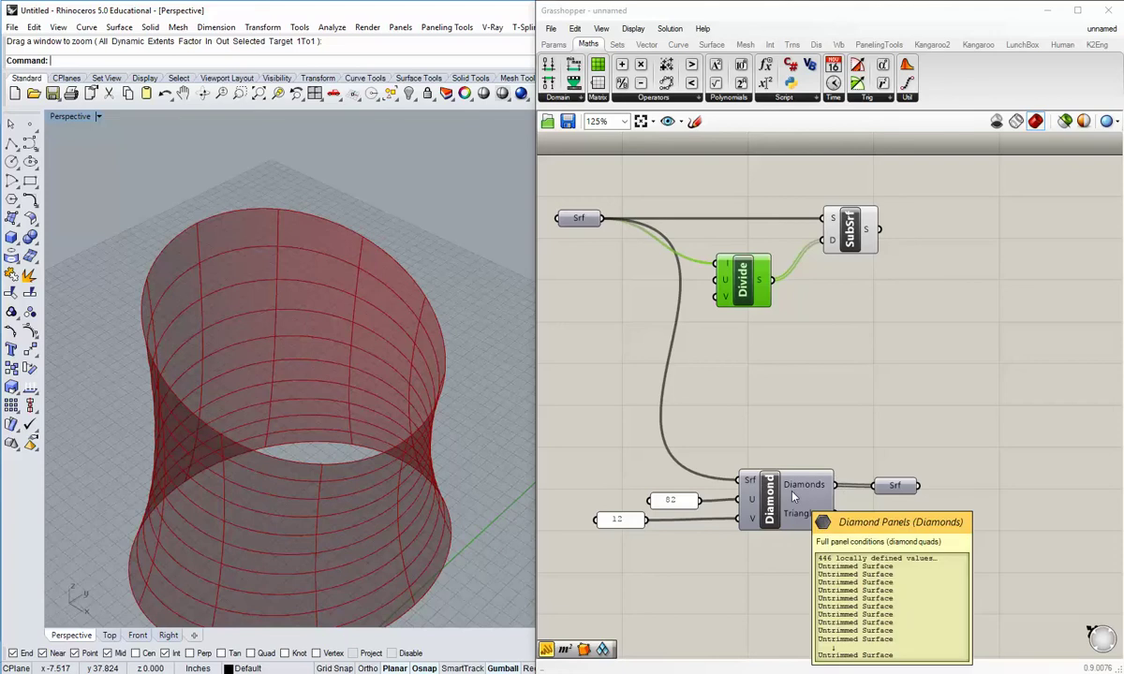
{"action": "left_click", "coordinate": [787, 374]}
{"action": "right_click_drag", "start_coordinate": [166, 297], "coordinate": [216, 329]}
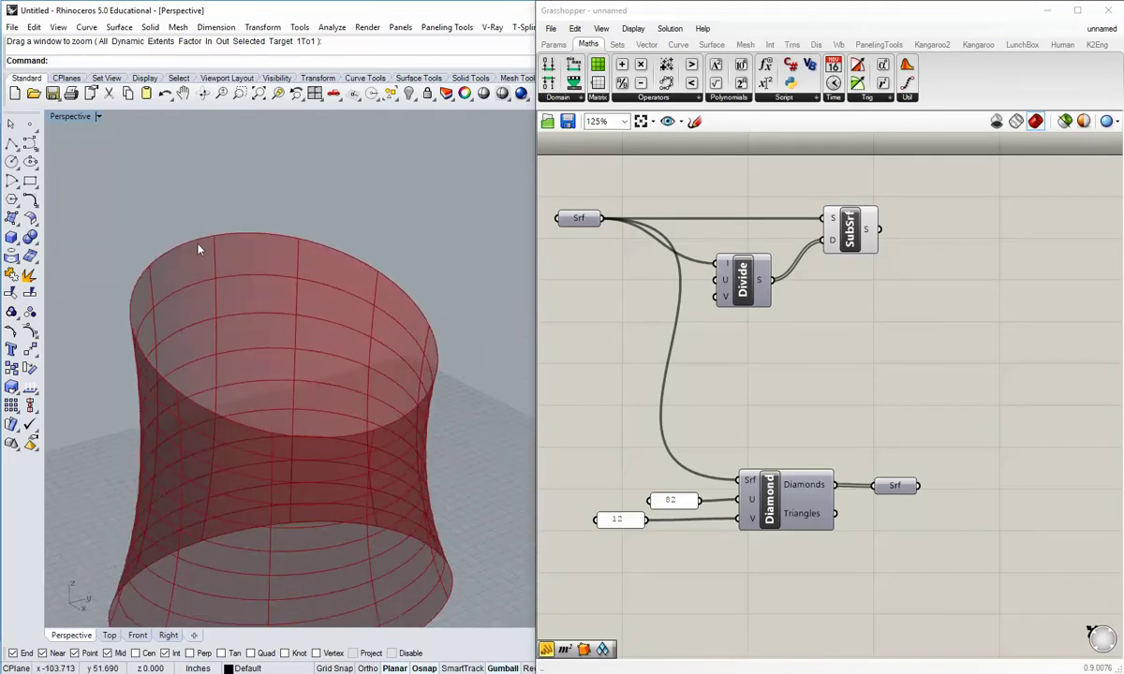
{"action": "right_click_drag", "start_coordinate": [299, 301], "coordinate": [196, 236]}
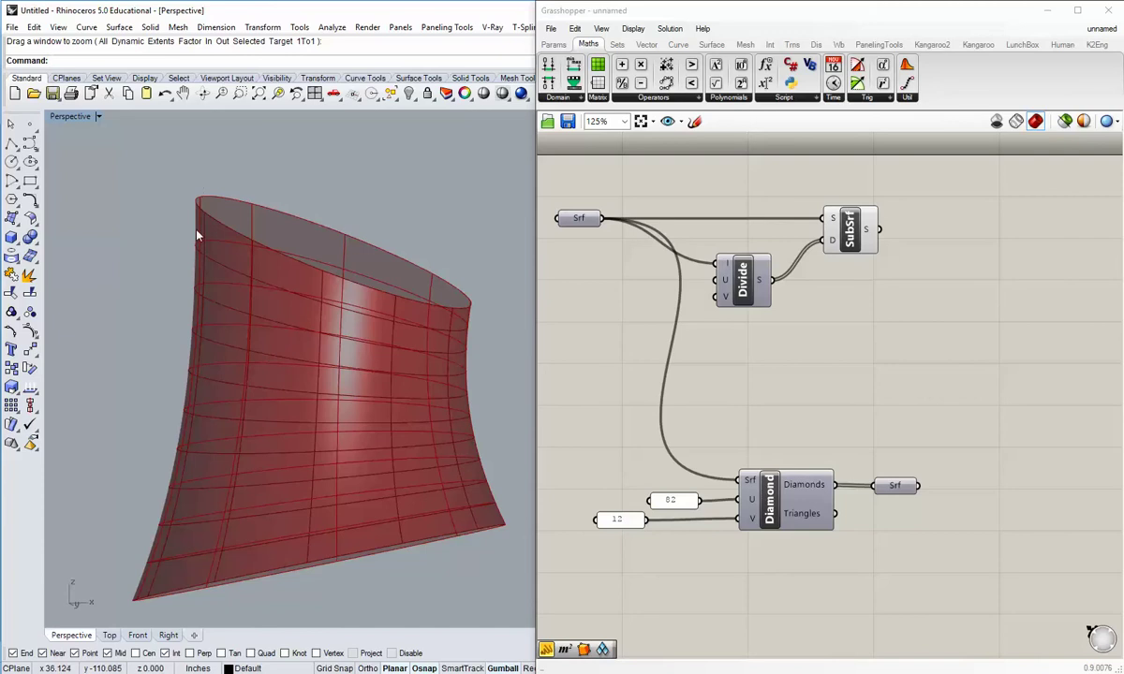
{"action": "right_click_drag", "start_coordinate": [406, 251], "coordinate": [278, 344]}
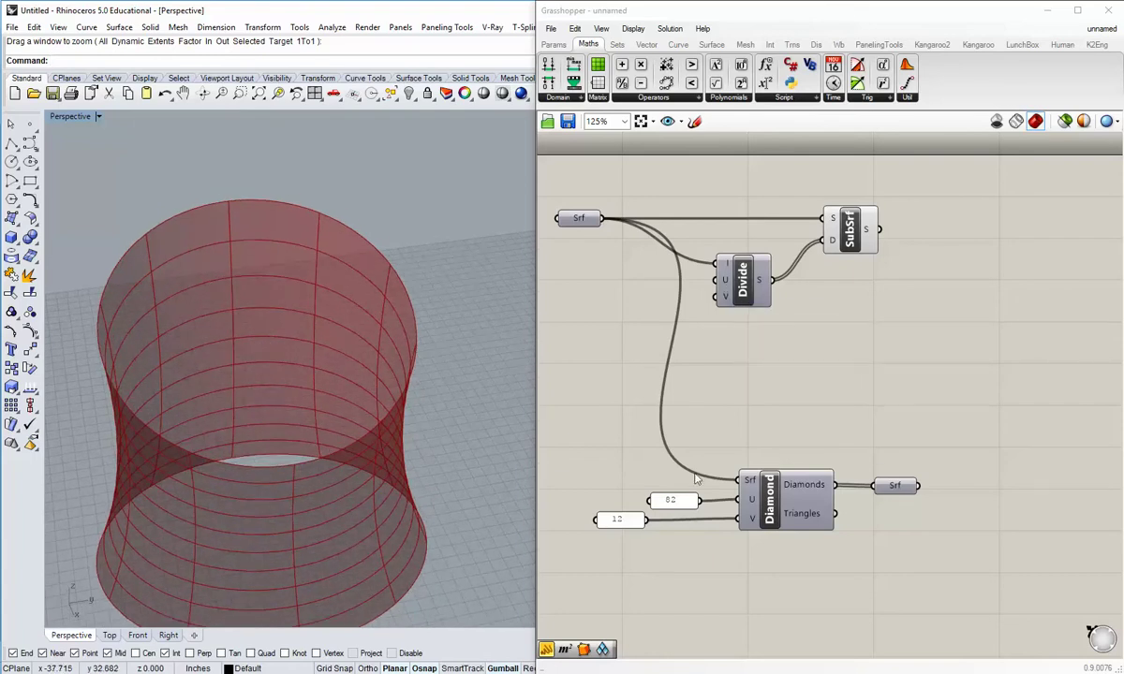
Duplicate the 82 and 12 panels beside the Divide Domain² component and set the copies to 41 and 6.
{"action": "left_click_drag", "start_coordinate": [691, 542], "coordinate": [574, 466]}
{"action": "left_click_drag", "start_coordinate": [675, 508], "coordinate": [633, 321]}
{"action": "scroll", "coordinate": [655, 331], "scroll_direction": "up", "scroll_amount": 1}
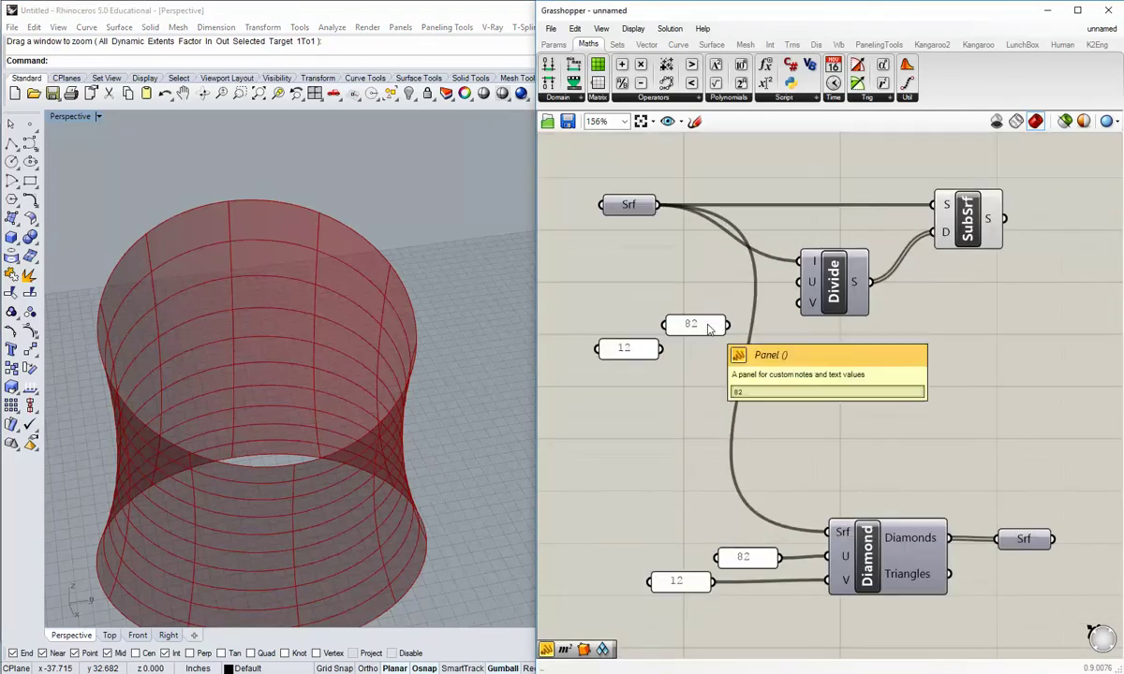
{"action": "double_click", "coordinate": [704, 326]}
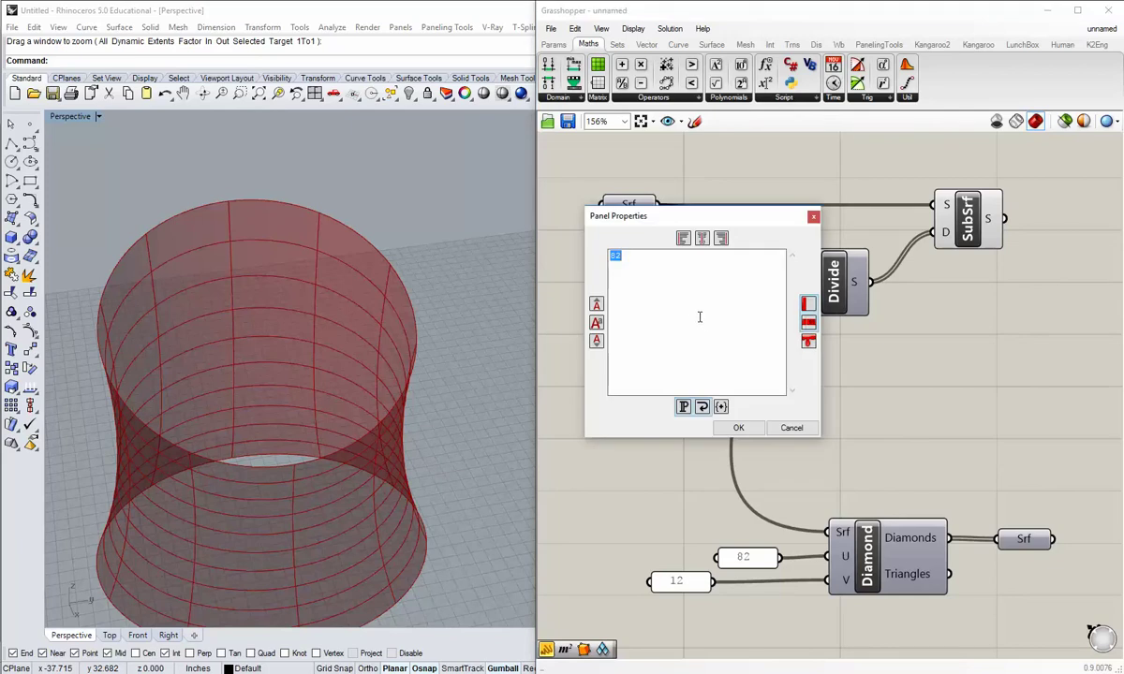
{"action": "type", "text": "41"}
{"action": "left_click", "coordinate": [737, 427]}
{"action": "left_click", "coordinate": [641, 350]}
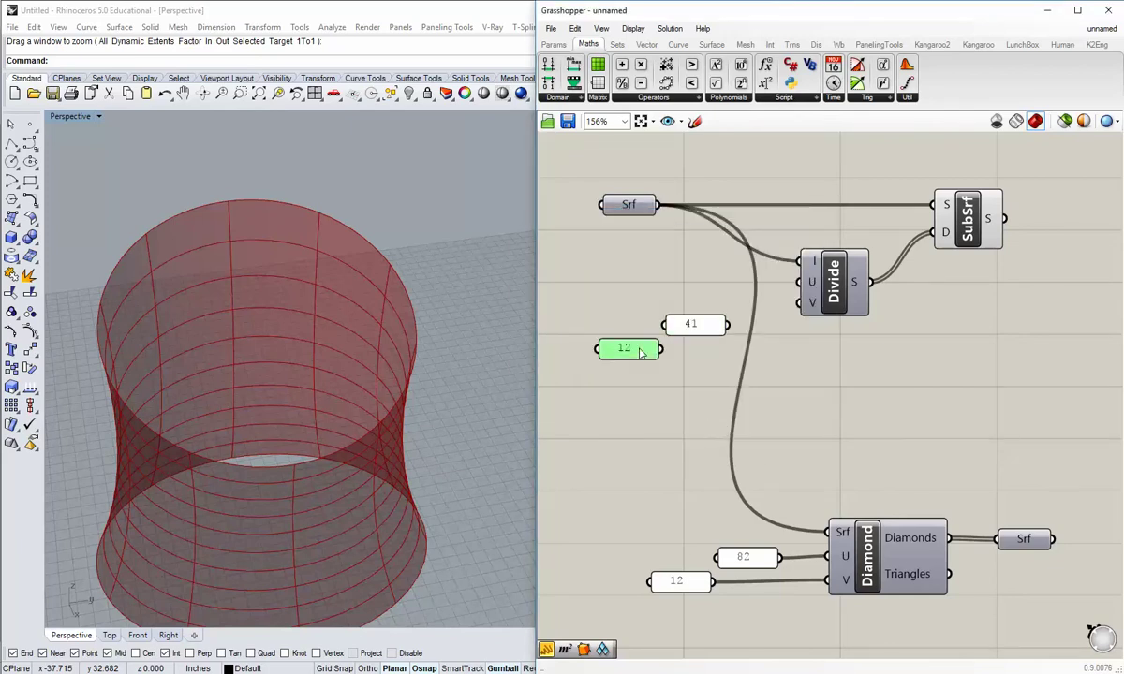
{"action": "double_click", "coordinate": [640, 349]}
{"action": "type", "text": "6"}
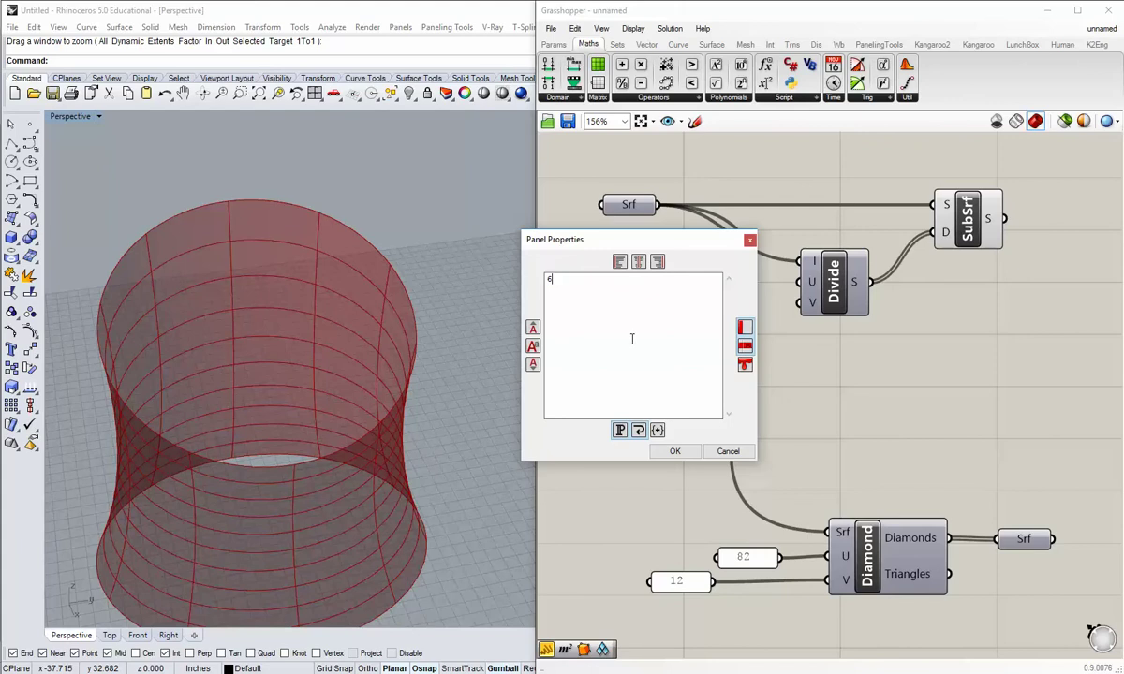
{"action": "left_click", "coordinate": [674, 450]}
Connect the 41 panel to Divide Domain²'s U input and the 6 panel to its V input, and align both panels with the inputs.
{"action": "left_click_drag", "start_coordinate": [715, 330], "coordinate": [801, 282]}
{"action": "left_click_drag", "start_coordinate": [637, 351], "coordinate": [801, 302]}
{"action": "left_click", "coordinate": [693, 291]}
{"action": "left_click_drag", "start_coordinate": [693, 290], "coordinate": [693, 286]}
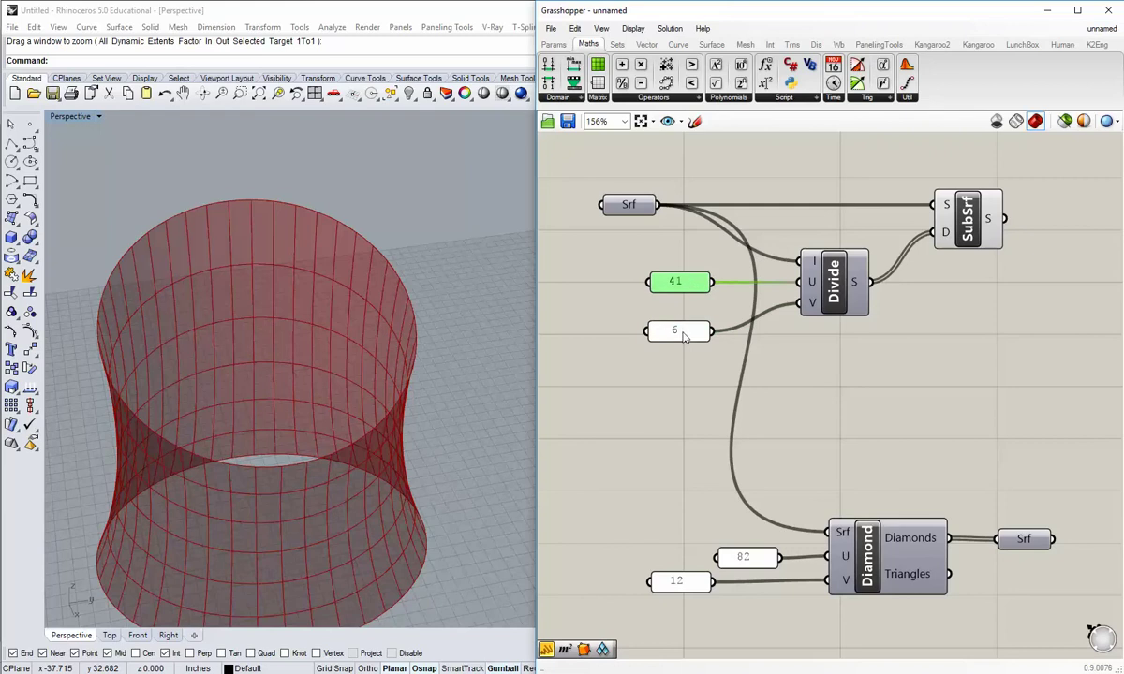
{"action": "left_click_drag", "start_coordinate": [683, 337], "coordinate": [631, 308]}
{"action": "left_click", "coordinate": [597, 327]}
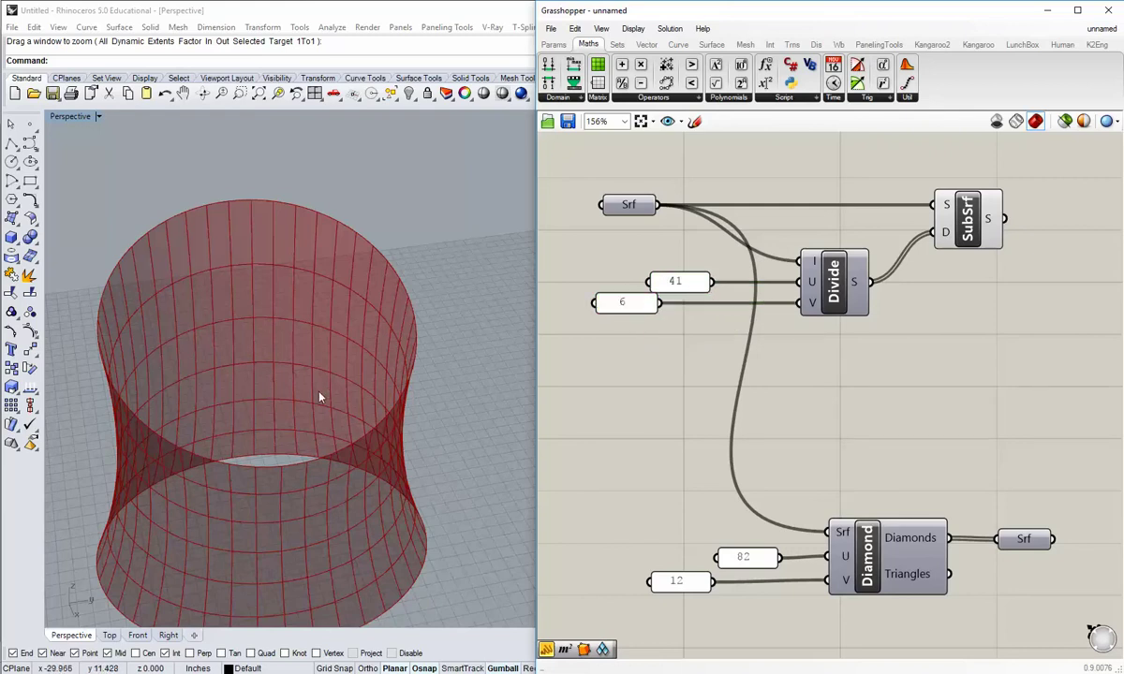
Add a Simple Mesh component beside Isotrim and feed it Isotrim's surface output.
{"action": "right_click_drag", "start_coordinate": [319, 398], "coordinate": [208, 358]}
{"action": "right_click_drag", "start_coordinate": [989, 343], "coordinate": [881, 360]}
{"action": "right_click_drag", "start_coordinate": [507, 176], "coordinate": [469, 310]}
{"action": "right_click_drag", "start_coordinate": [836, 338], "coordinate": [785, 333]}
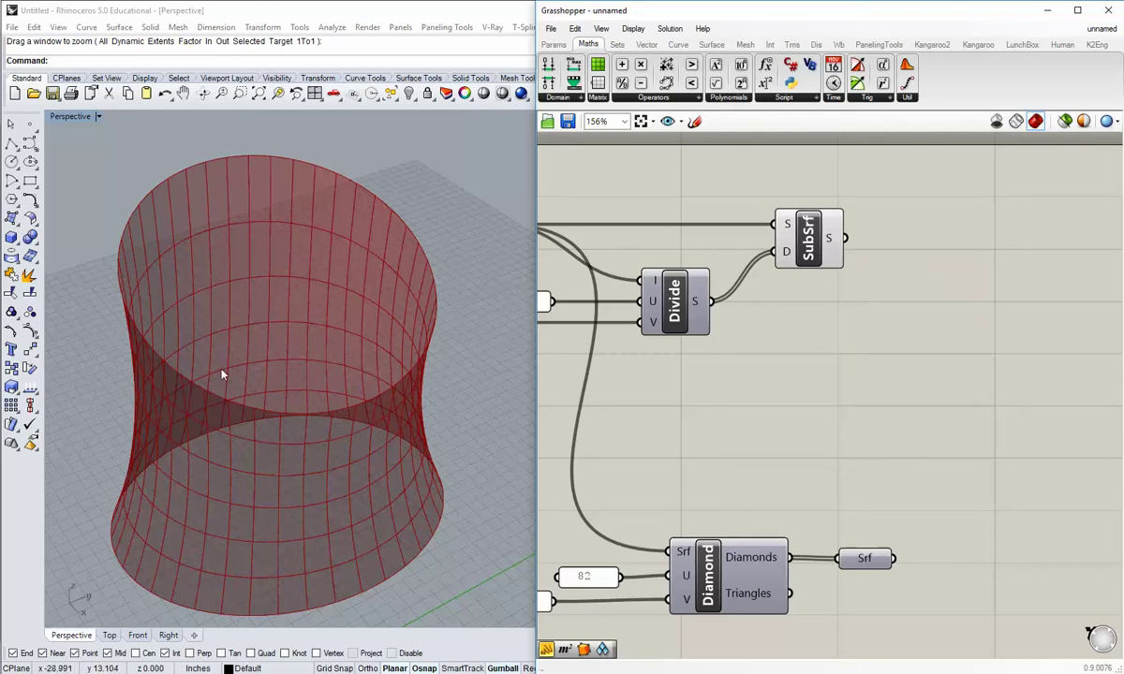
{"action": "right_click_drag", "start_coordinate": [221, 376], "coordinate": [263, 376]}
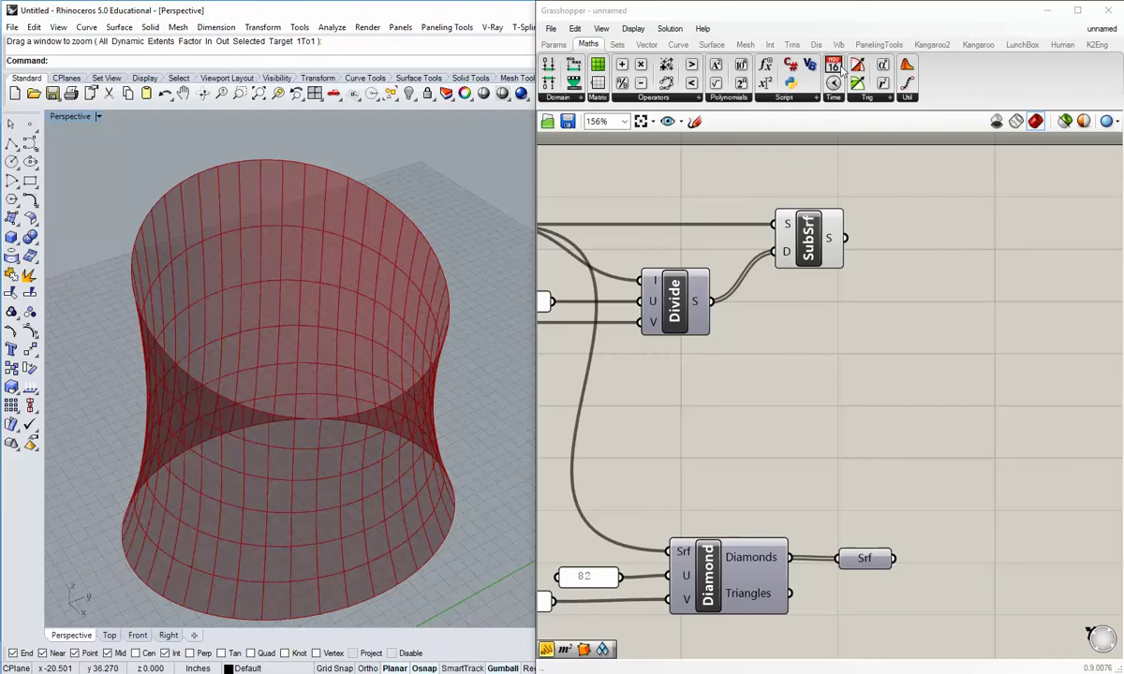
{"action": "mouse_move", "coordinate": [830, 240]}
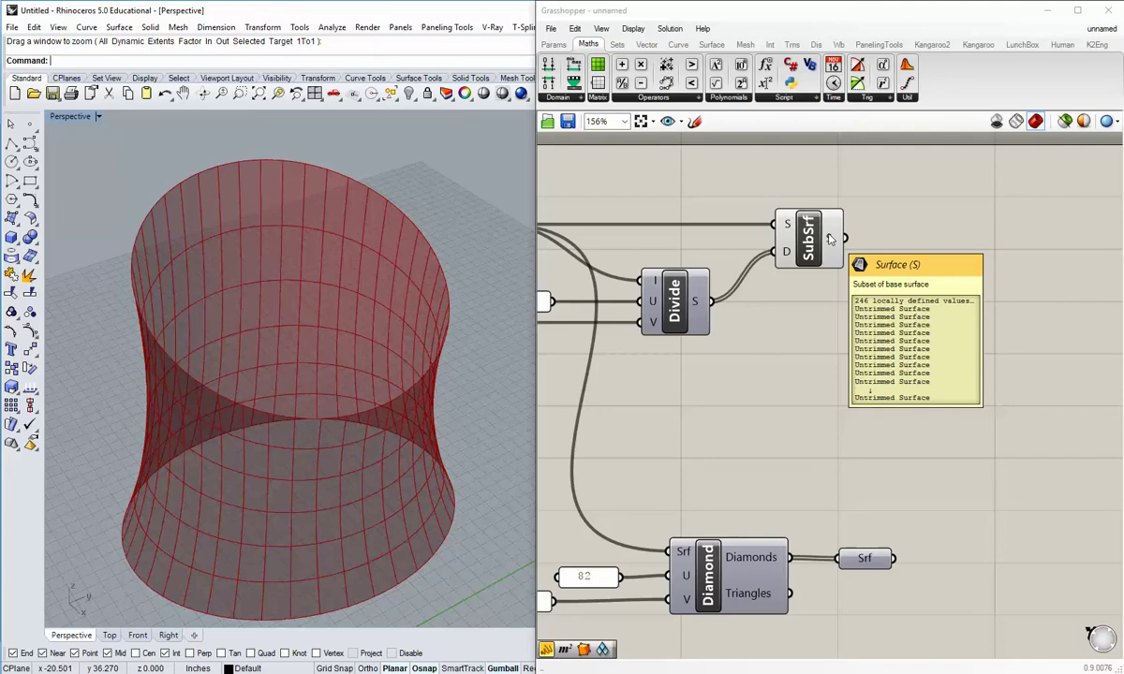
{"action": "left_click", "coordinate": [746, 47]}
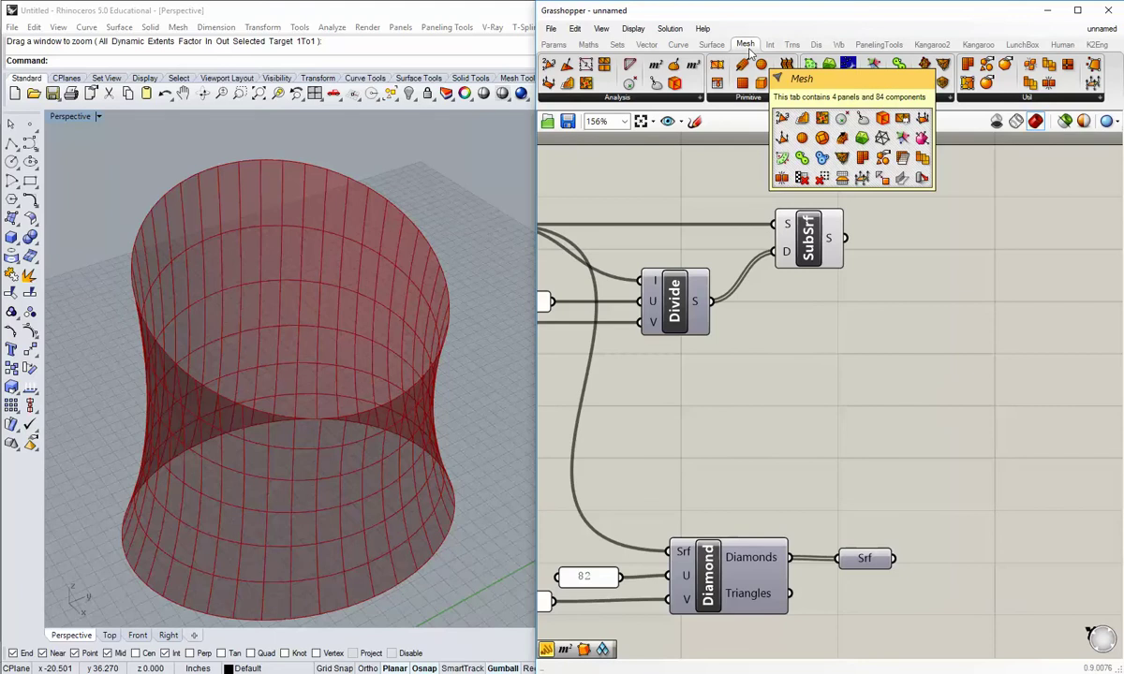
{"action": "left_click", "coordinate": [1014, 99]}
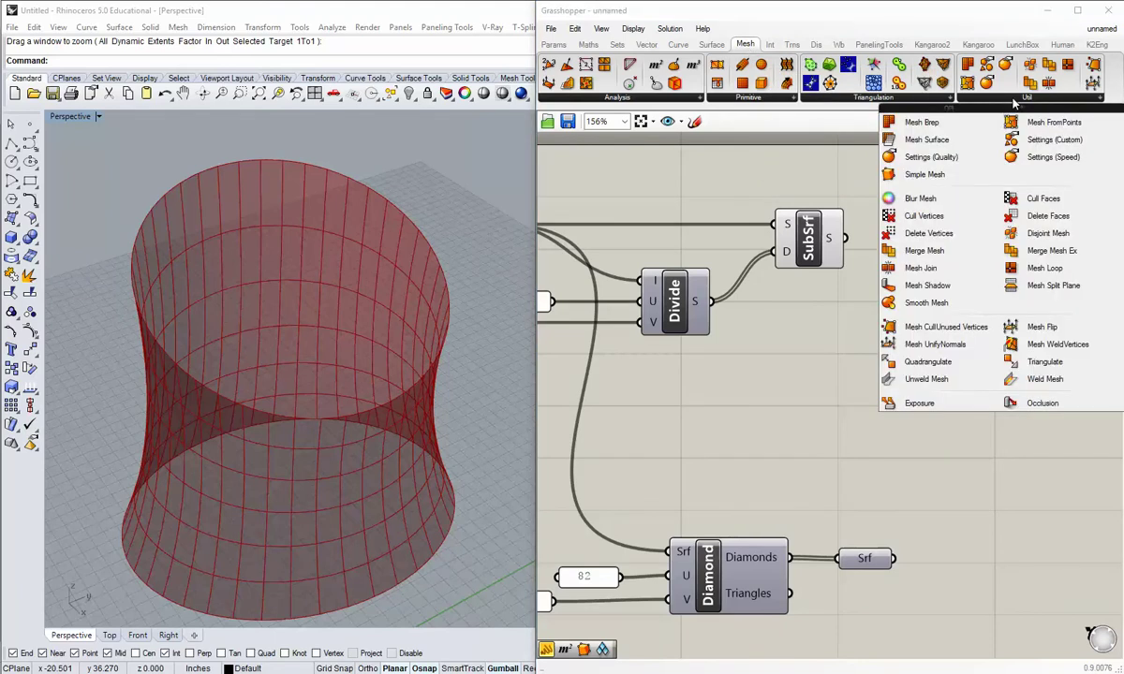
{"action": "left_click", "coordinate": [970, 183]}
{"action": "left_click", "coordinate": [937, 249]}
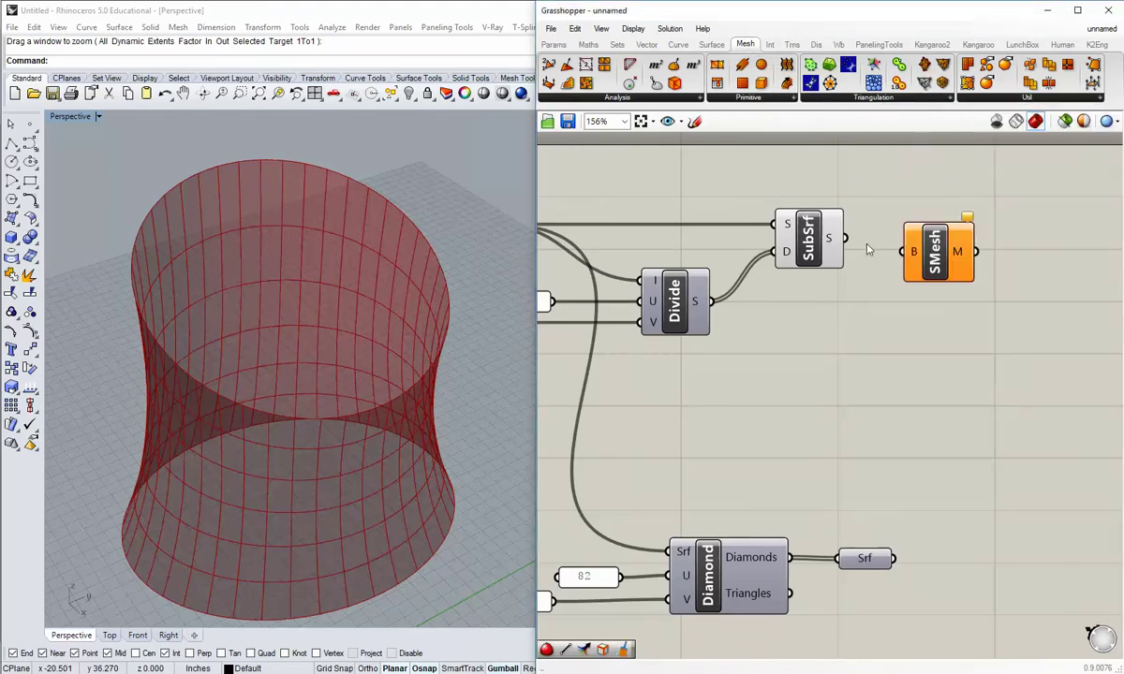
{"action": "left_click_drag", "start_coordinate": [846, 238], "coordinate": [967, 245]}
{"action": "left_click", "coordinate": [905, 328]}
Turn off the Isotrim preview and move the Simple Mesh component slightly closer to Isotrim.
{"action": "right_click_drag", "start_coordinate": [907, 330], "coordinate": [782, 347]}
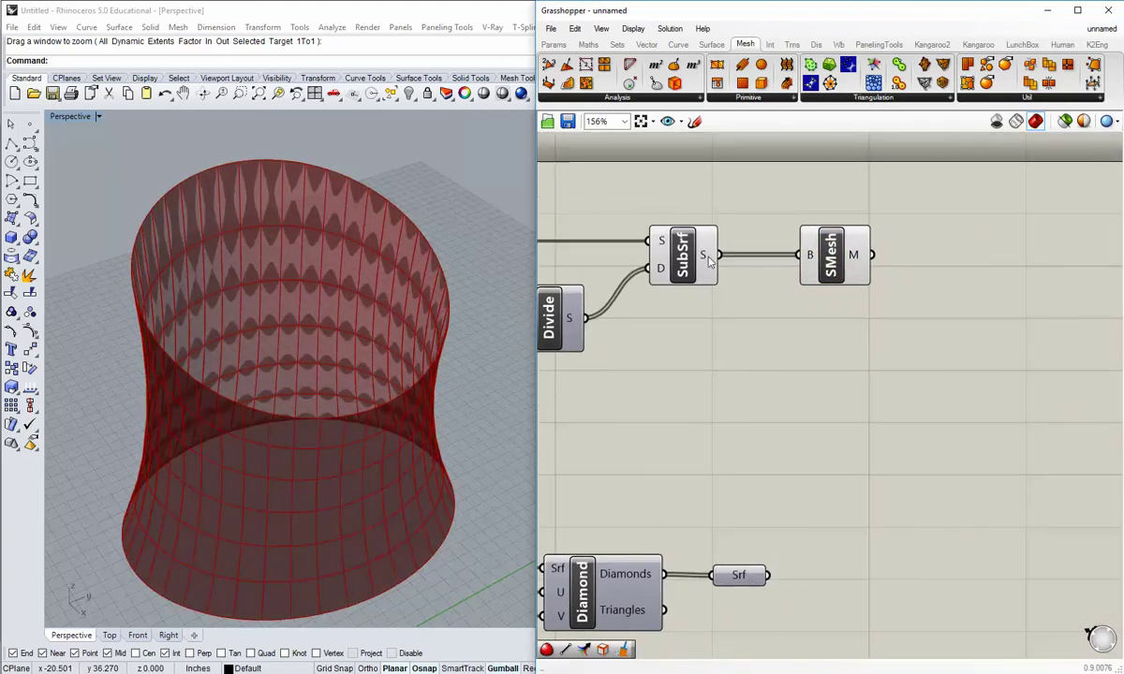
{"action": "right_click", "coordinate": [681, 260]}
{"action": "left_click", "coordinate": [709, 346]}
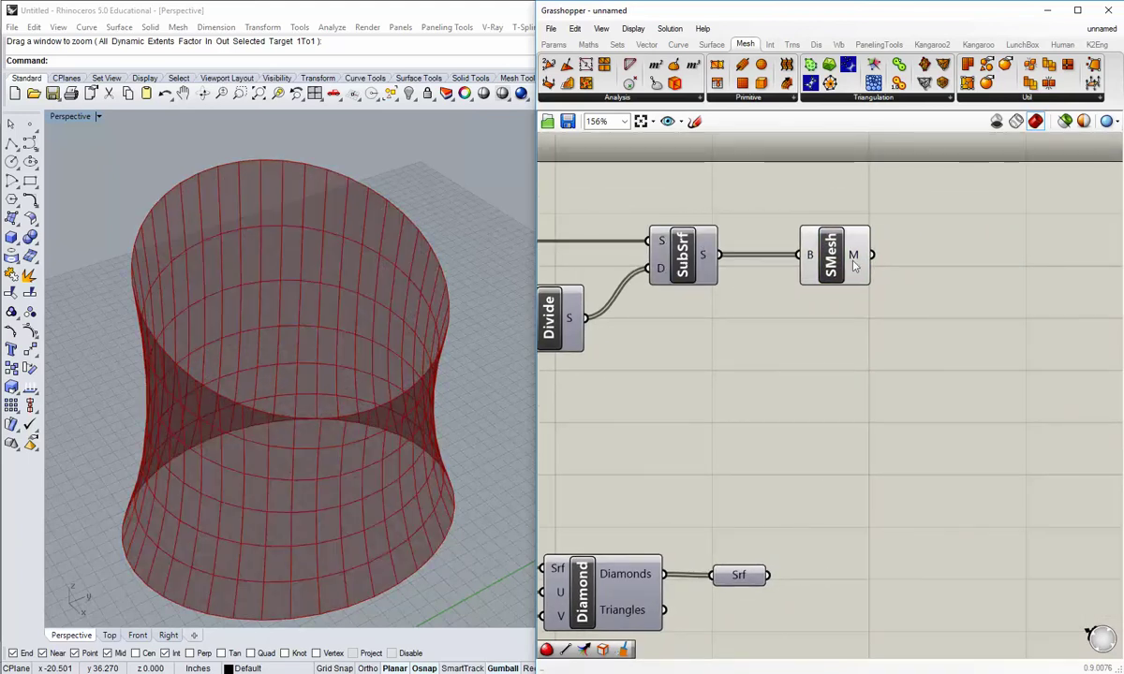
{"action": "mouse_move", "coordinate": [860, 261]}
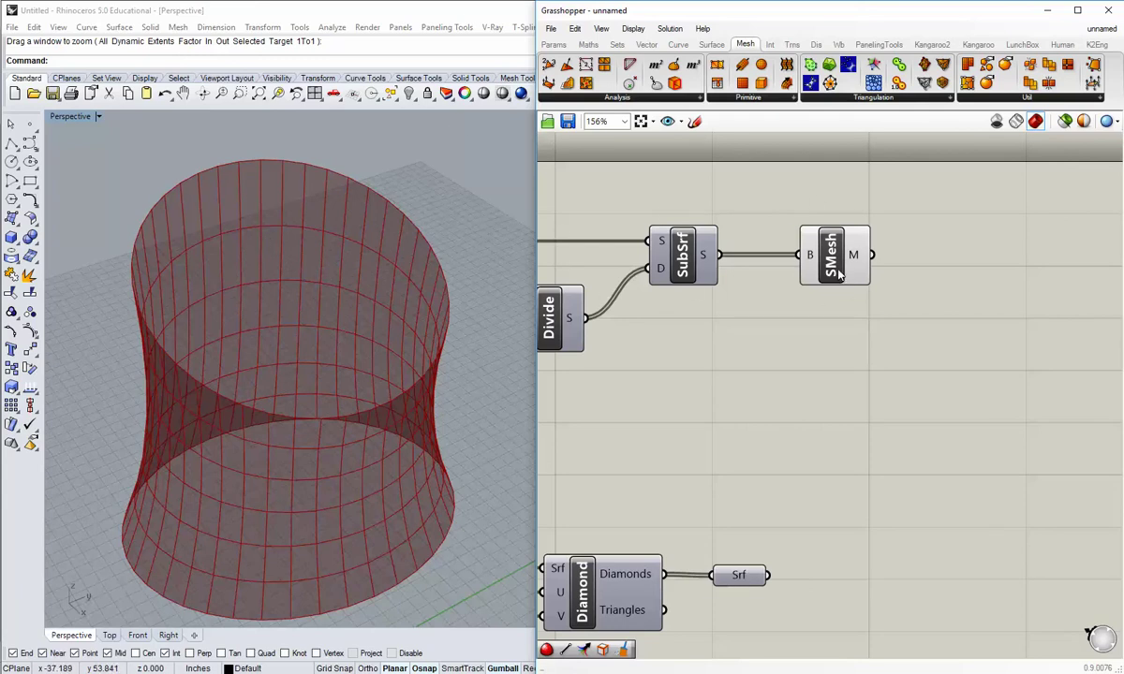
{"action": "left_click_drag", "start_coordinate": [839, 271], "coordinate": [830, 272]}
{"action": "left_click", "coordinate": [811, 363]}
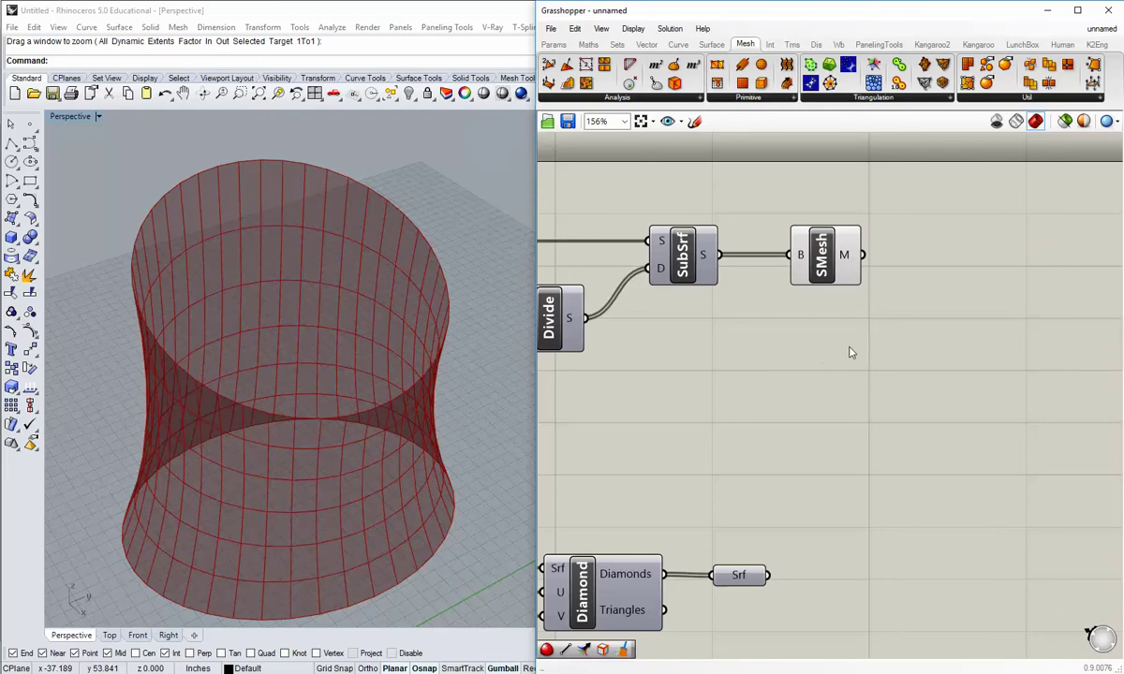
Add a Kangaroo2 Combine&Clean component after Simple Mesh and connect the mesh output to its input.
{"action": "right_click_drag", "start_coordinate": [900, 289], "coordinate": [841, 281]}
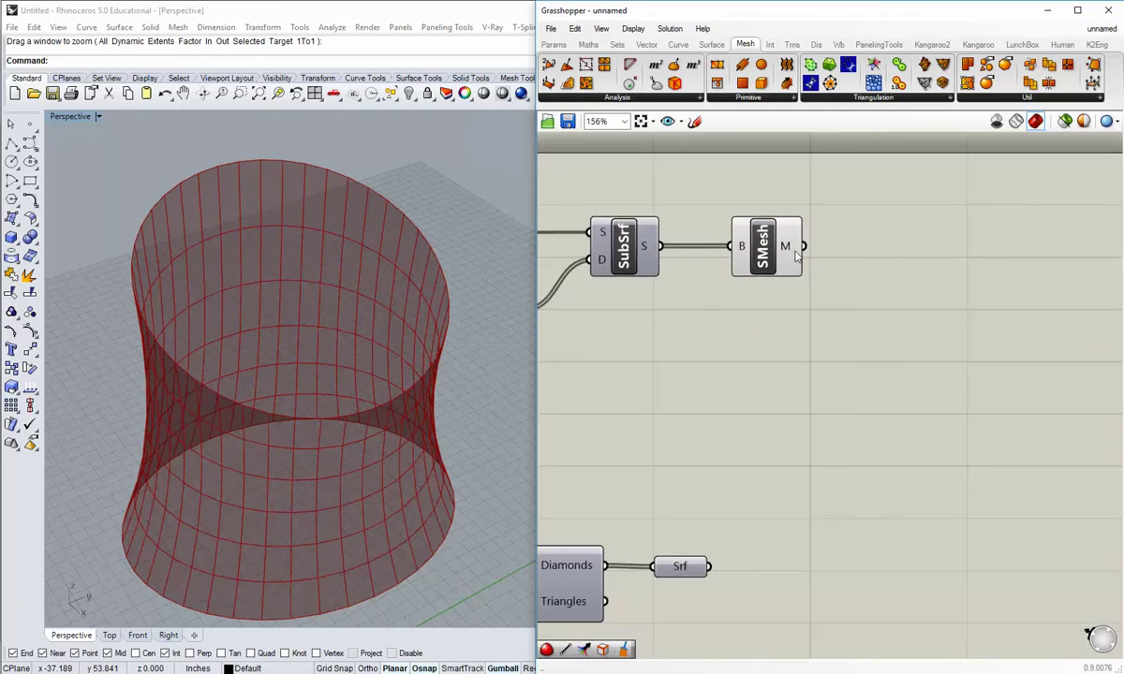
{"action": "mouse_move", "coordinate": [784, 249]}
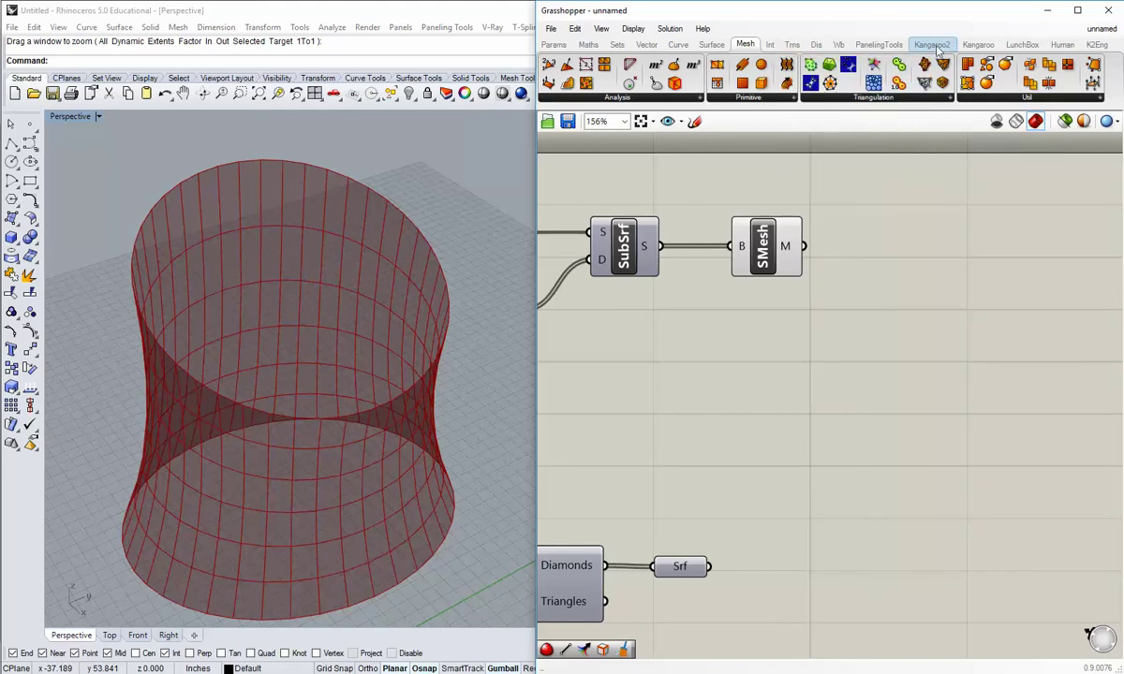
{"action": "mouse_move", "coordinate": [936, 49]}
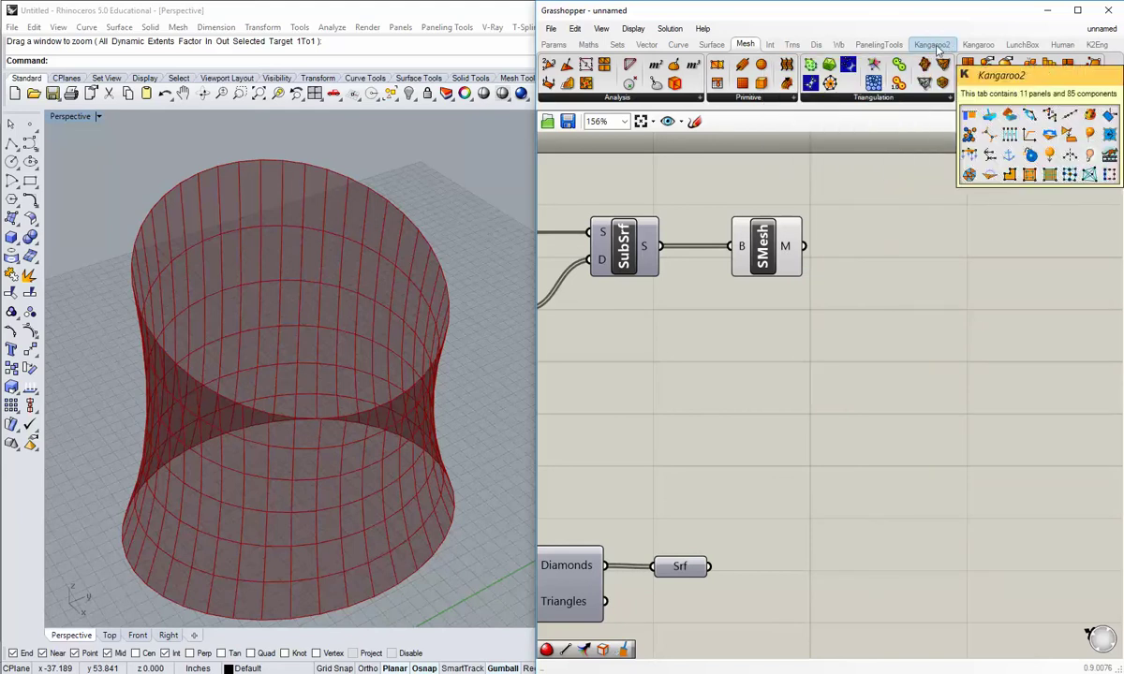
{"action": "left_click", "coordinate": [937, 49]}
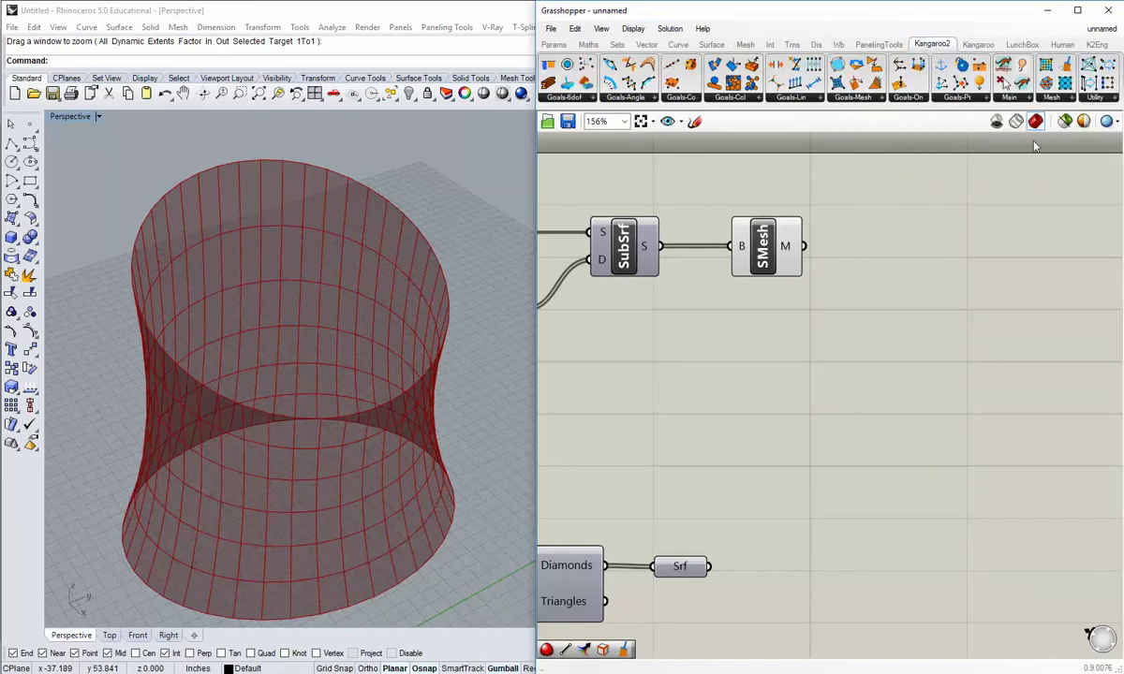
{"action": "left_click", "coordinate": [1053, 98]}
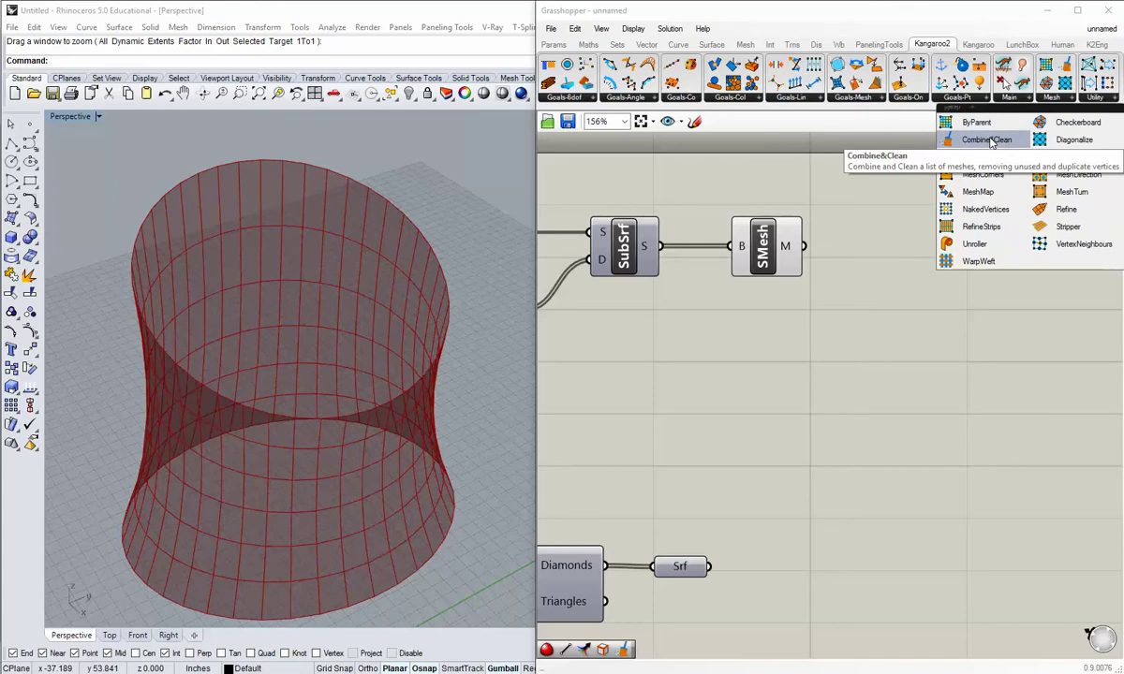
{"action": "left_click_drag", "start_coordinate": [989, 140], "coordinate": [881, 286]}
{"action": "left_click_drag", "start_coordinate": [803, 246], "coordinate": [902, 265]}
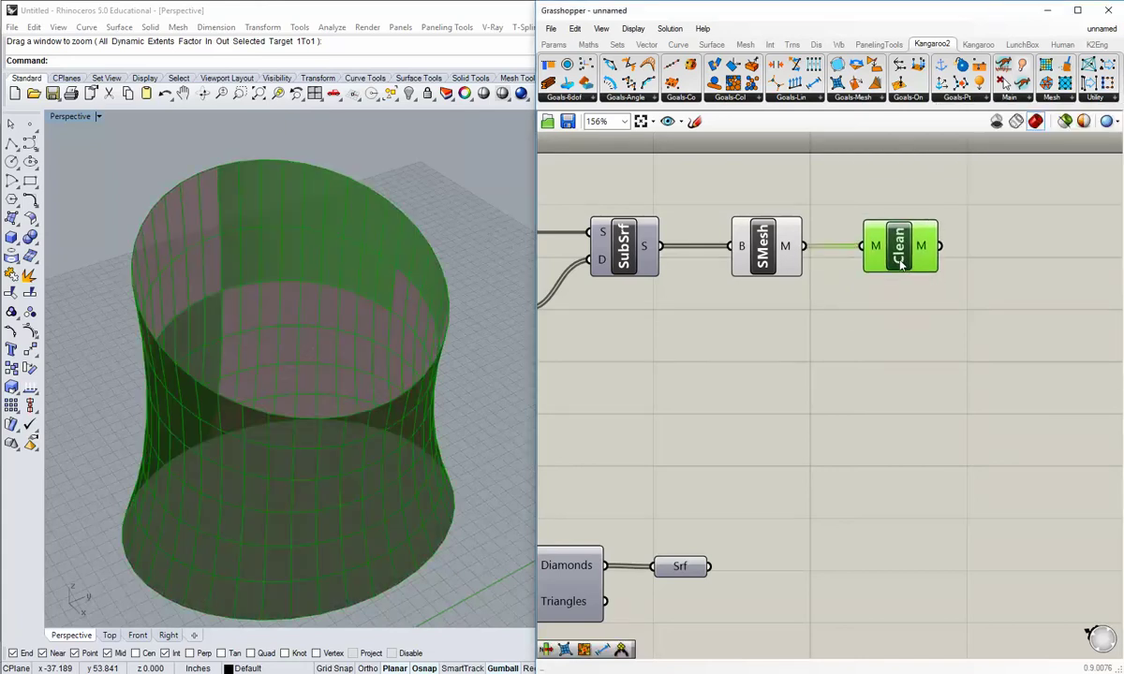
Turn off the Simple Mesh preview and nudge the Combine&Clean component closer to it.
{"action": "right_click", "coordinate": [764, 253]}
{"action": "left_click", "coordinate": [798, 276]}
{"action": "left_click", "coordinate": [828, 286]}
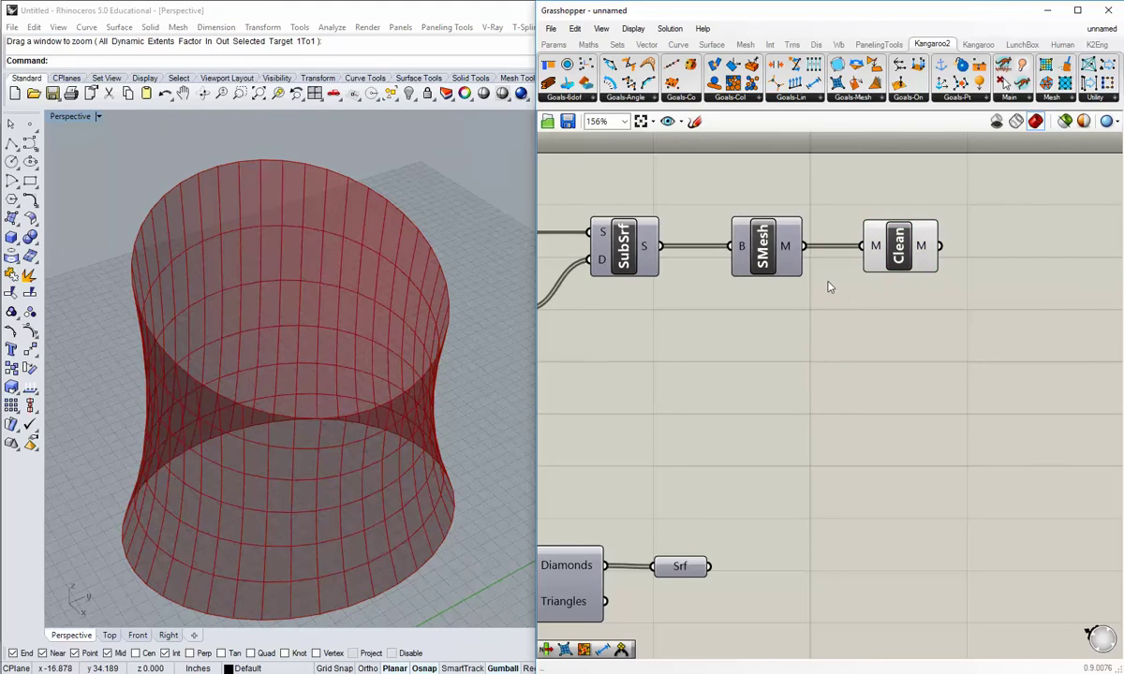
{"action": "right_click_drag", "start_coordinate": [711, 253], "coordinate": [649, 258]}
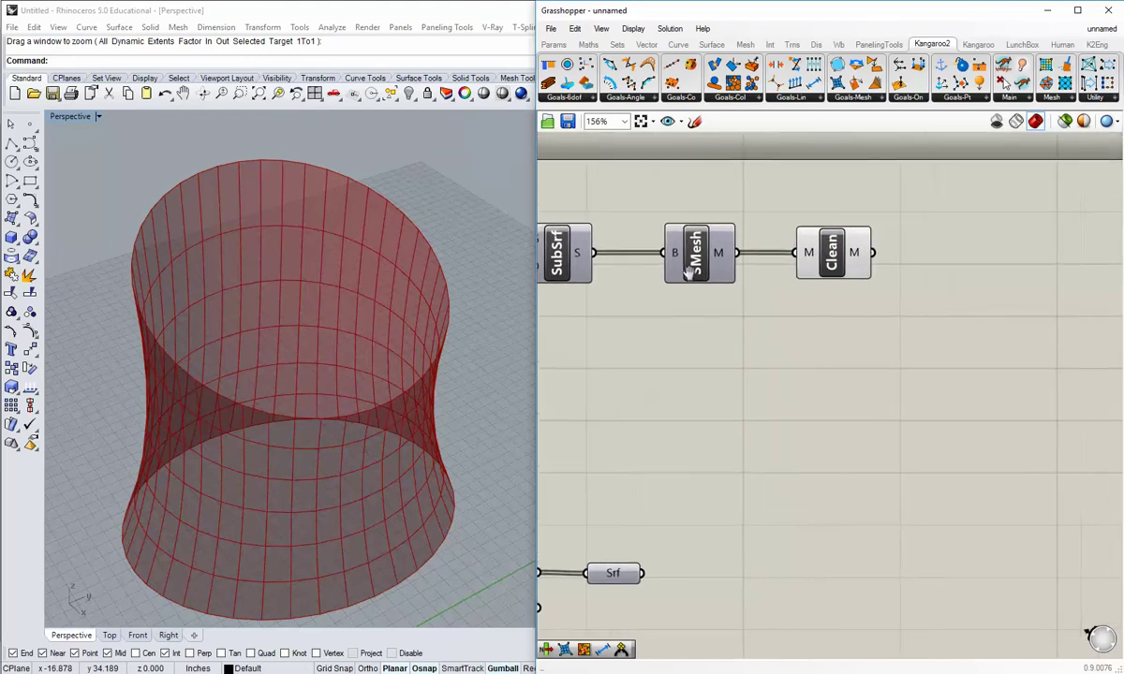
{"action": "left_click", "coordinate": [830, 255]}
{"action": "left_click_drag", "start_coordinate": [831, 254], "coordinate": [817, 254]}
{"action": "left_click", "coordinate": [763, 245]}
Add a Kangaroo2 Diagonalize component after Combine&Clean and feed it the cleaned mesh.
{"action": "mouse_move", "coordinate": [722, 256]}
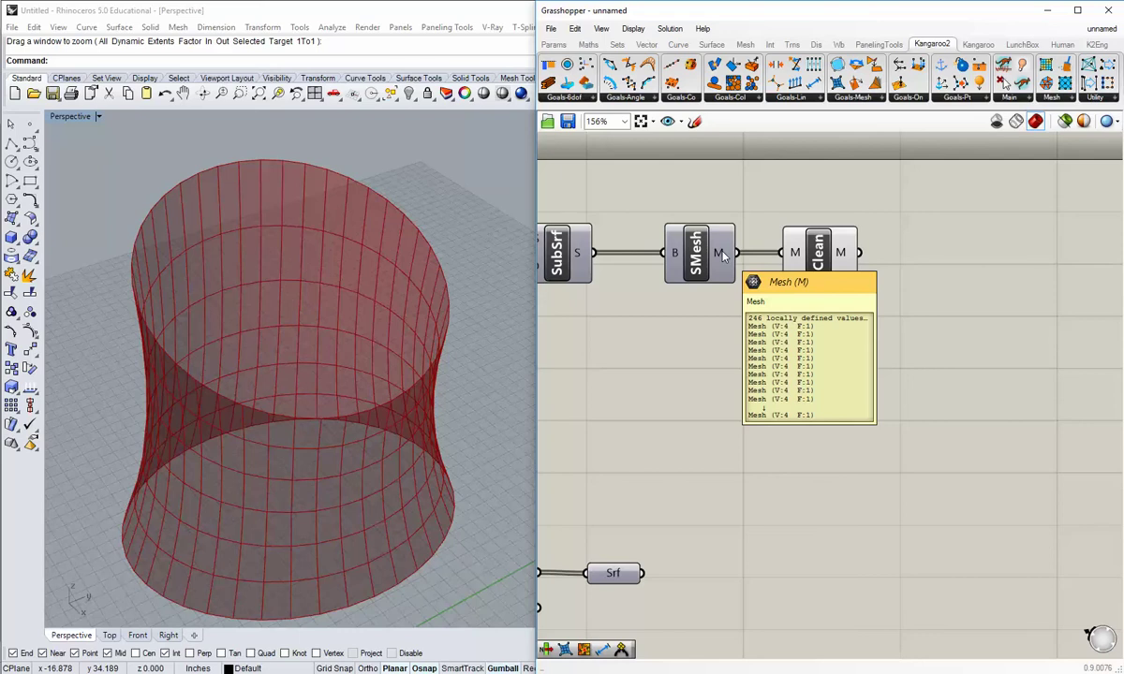
{"action": "mouse_move", "coordinate": [842, 255]}
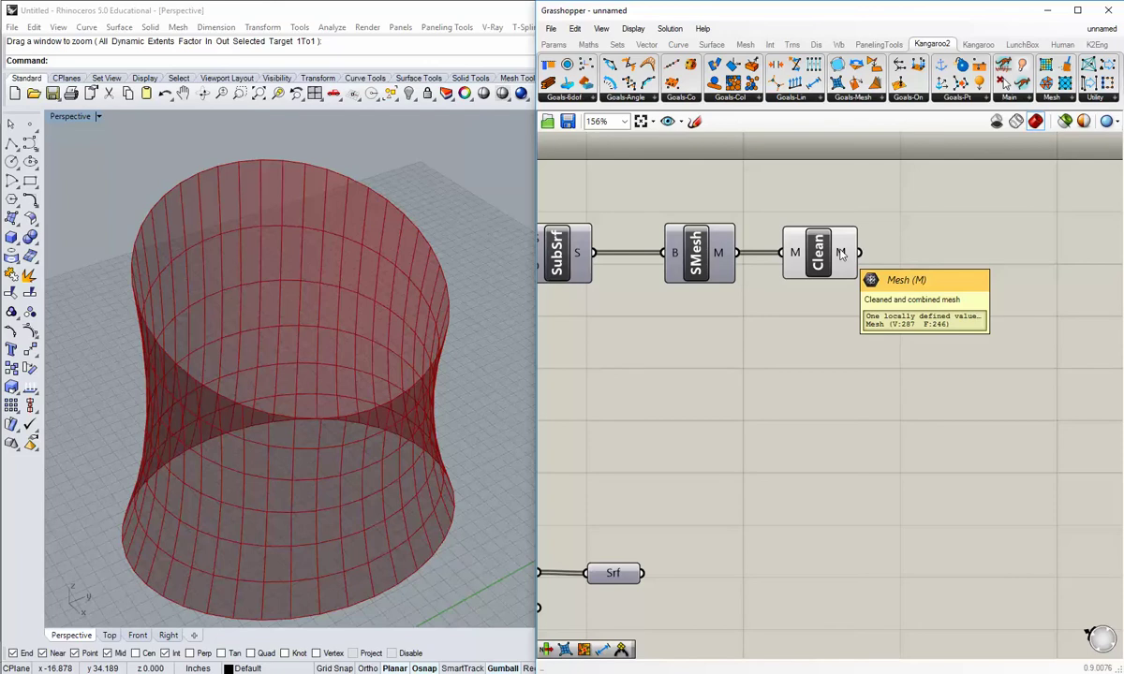
{"action": "left_click", "coordinate": [1058, 97]}
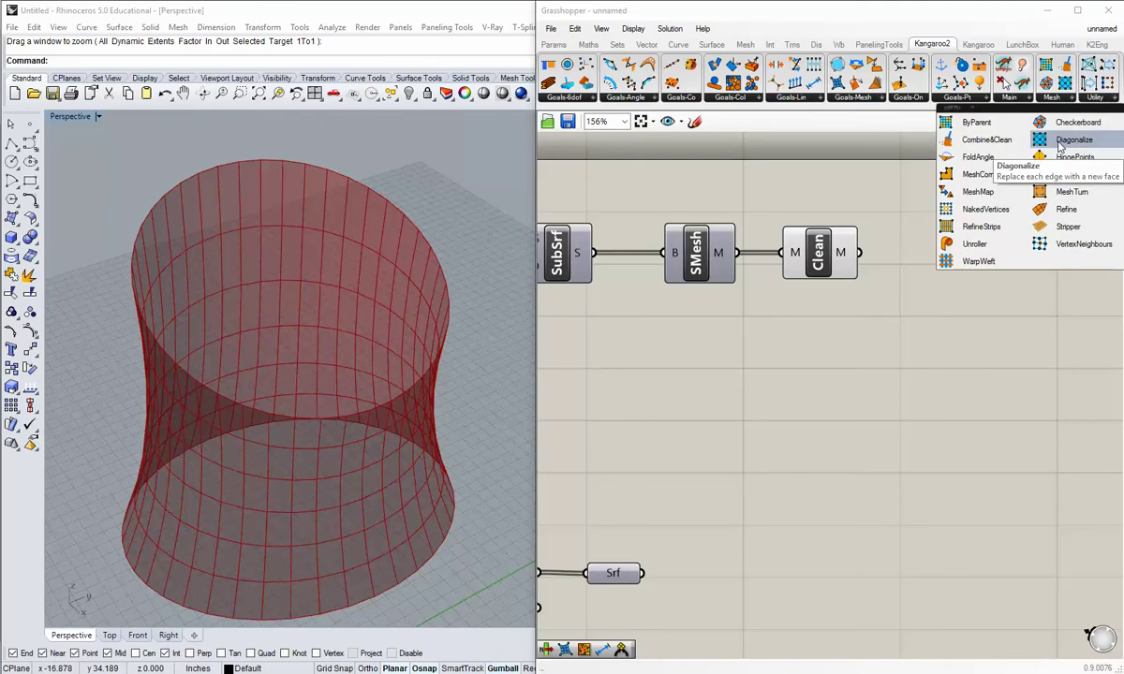
{"action": "left_click", "coordinate": [1058, 142]}
{"action": "left_click", "coordinate": [983, 265]}
{"action": "left_click_drag", "start_coordinate": [858, 253], "coordinate": [953, 259]}
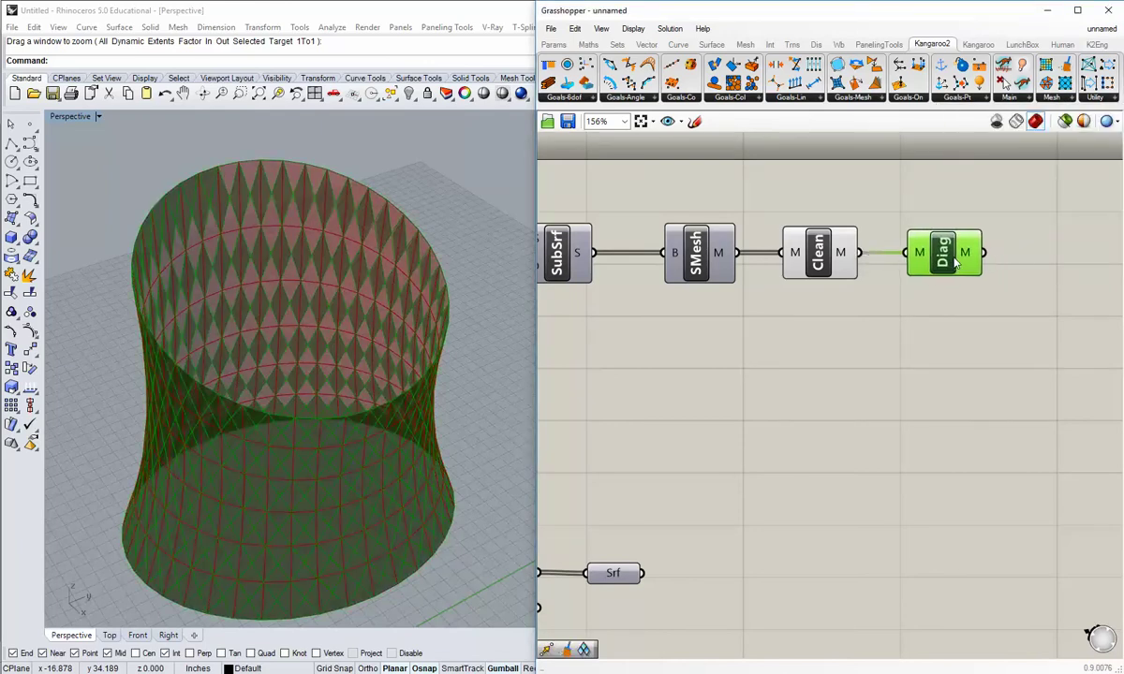
Turn off the Combine&Clean preview to isolate the diagonalized mesh in the viewport.
{"action": "right_click", "coordinate": [775, 236]}
{"action": "left_click", "coordinate": [793, 261]}
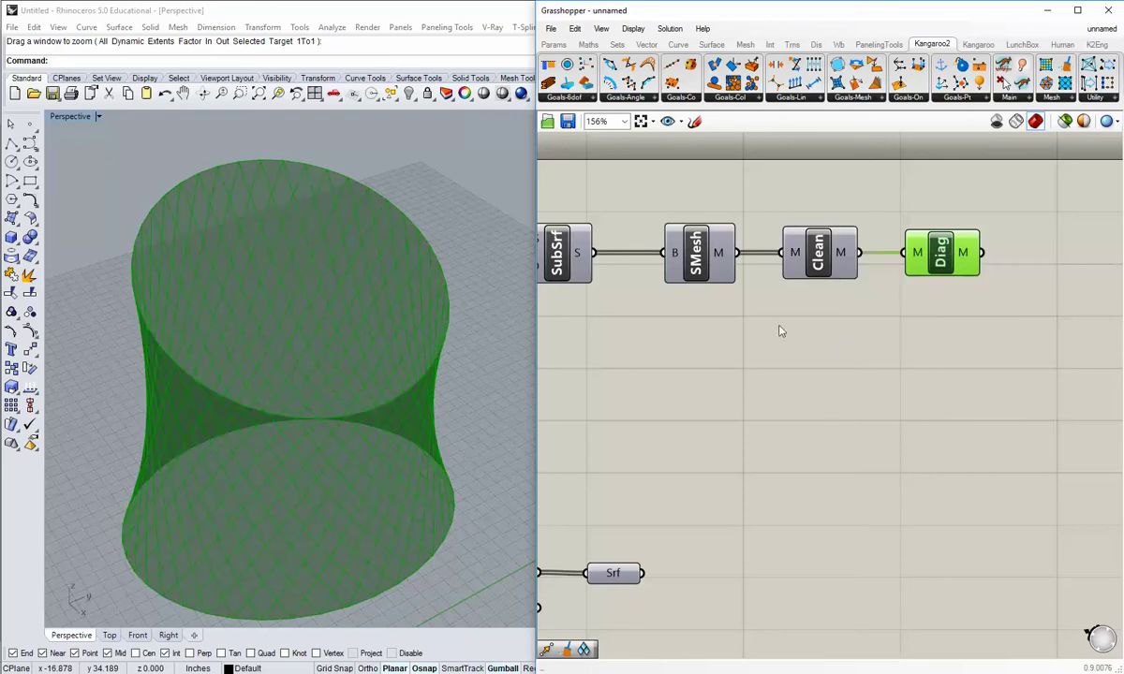
{"action": "left_click", "coordinate": [890, 401]}
Examine the diagonalized mesh's diamond pattern up close and from several angles.
{"action": "right_click_drag", "start_coordinate": [278, 393], "coordinate": [281, 334]}
{"action": "scroll", "coordinate": [269, 322], "scroll_direction": "up", "scroll_amount": 5}
{"action": "scroll", "coordinate": [310, 321], "scroll_direction": "down", "scroll_amount": 3}
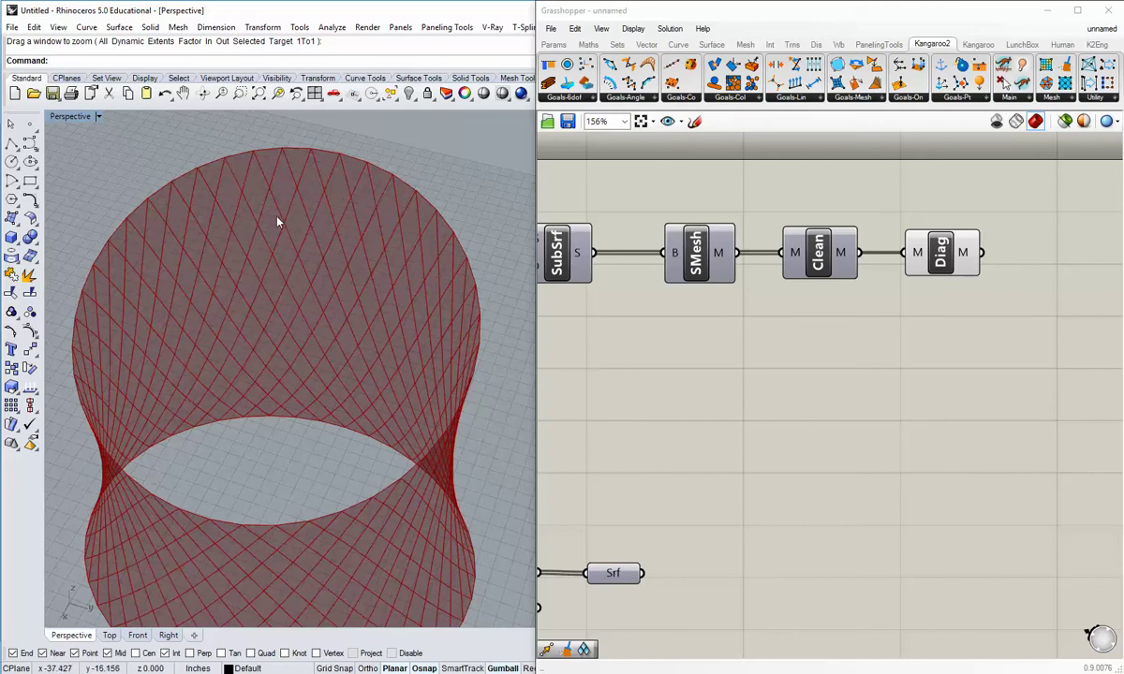
{"action": "scroll", "coordinate": [292, 279], "scroll_direction": "up", "scroll_amount": 4}
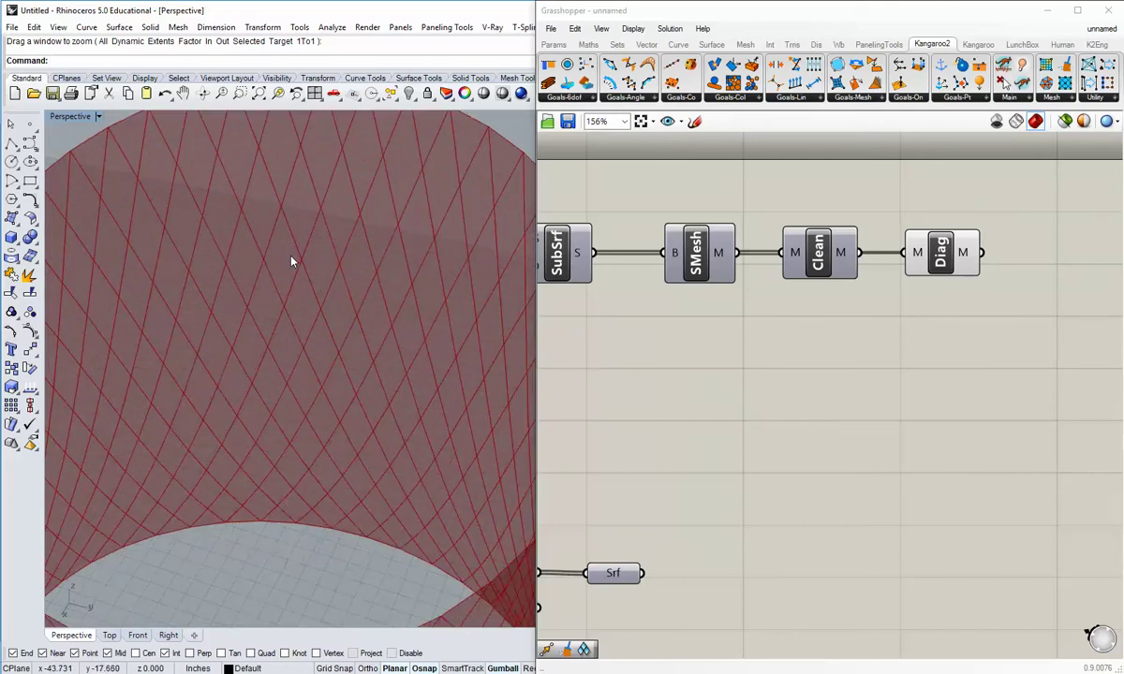
{"action": "scroll", "coordinate": [286, 206], "scroll_direction": "down", "scroll_amount": 2}
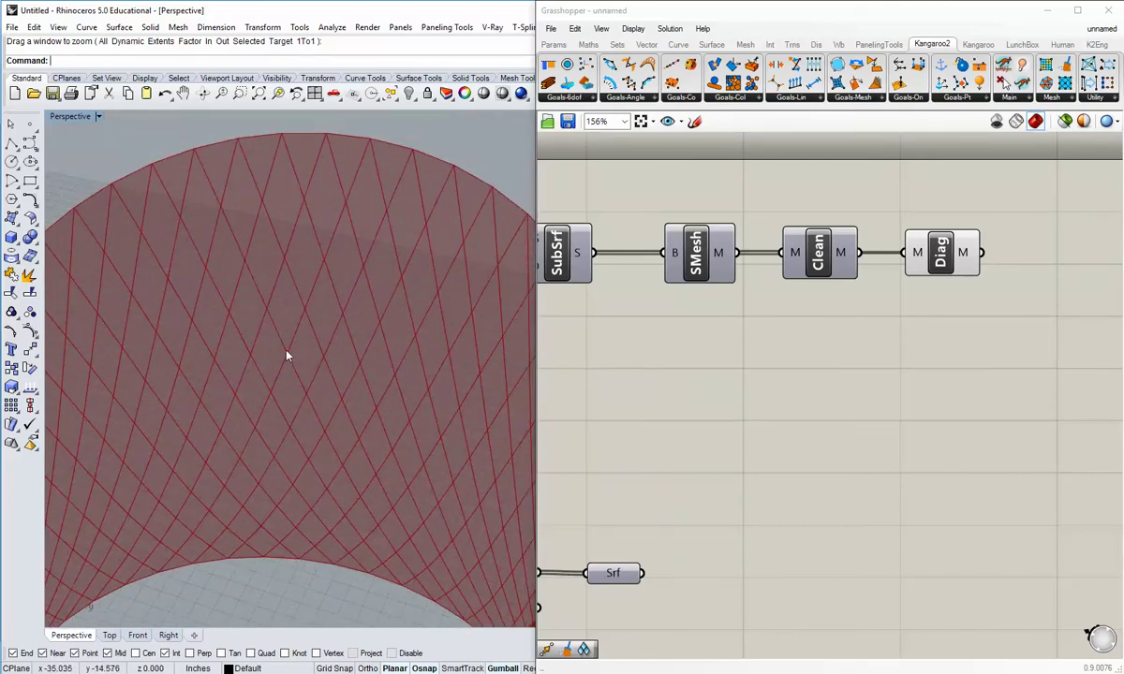
{"action": "scroll", "coordinate": [287, 355], "scroll_direction": "down", "scroll_amount": 3}
{"action": "right_click_drag", "start_coordinate": [258, 319], "coordinate": [320, 333]}
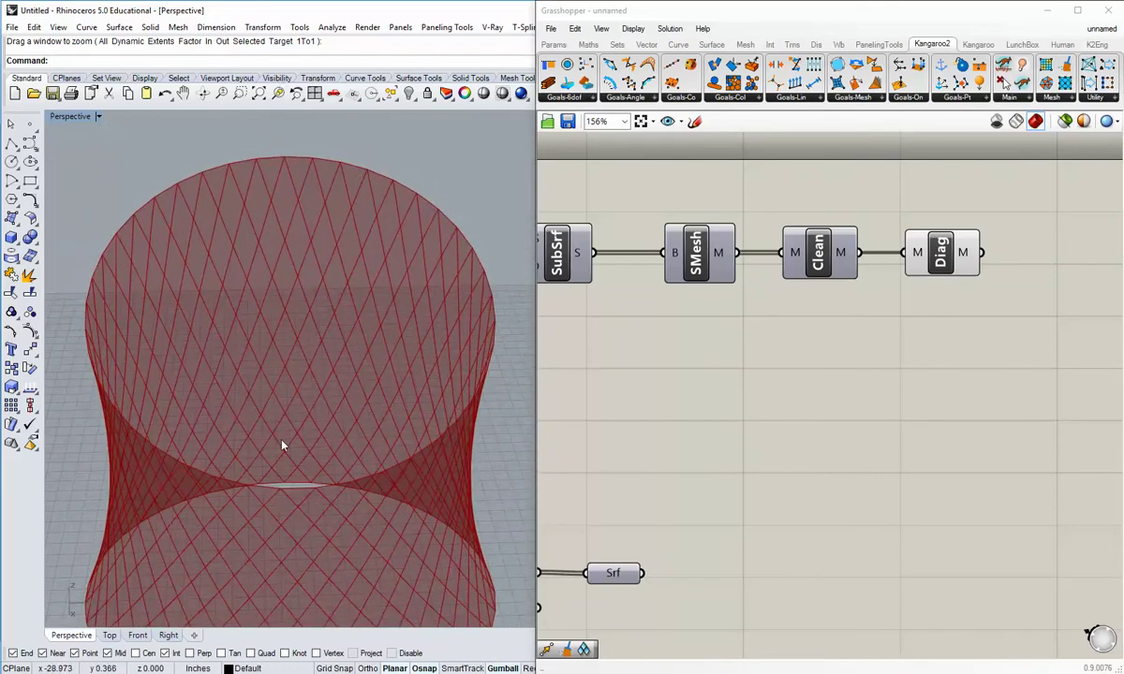
{"action": "right_click_drag", "start_coordinate": [318, 344], "coordinate": [286, 344]}
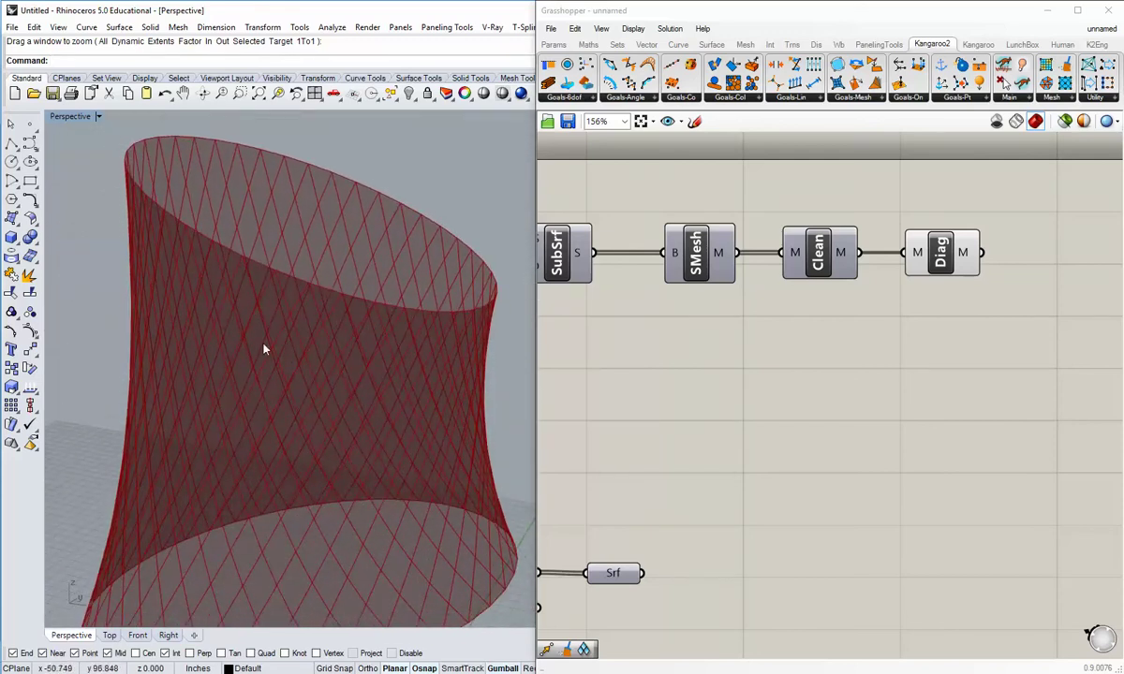
{"action": "right_click_drag", "start_coordinate": [430, 339], "coordinate": [354, 387]}
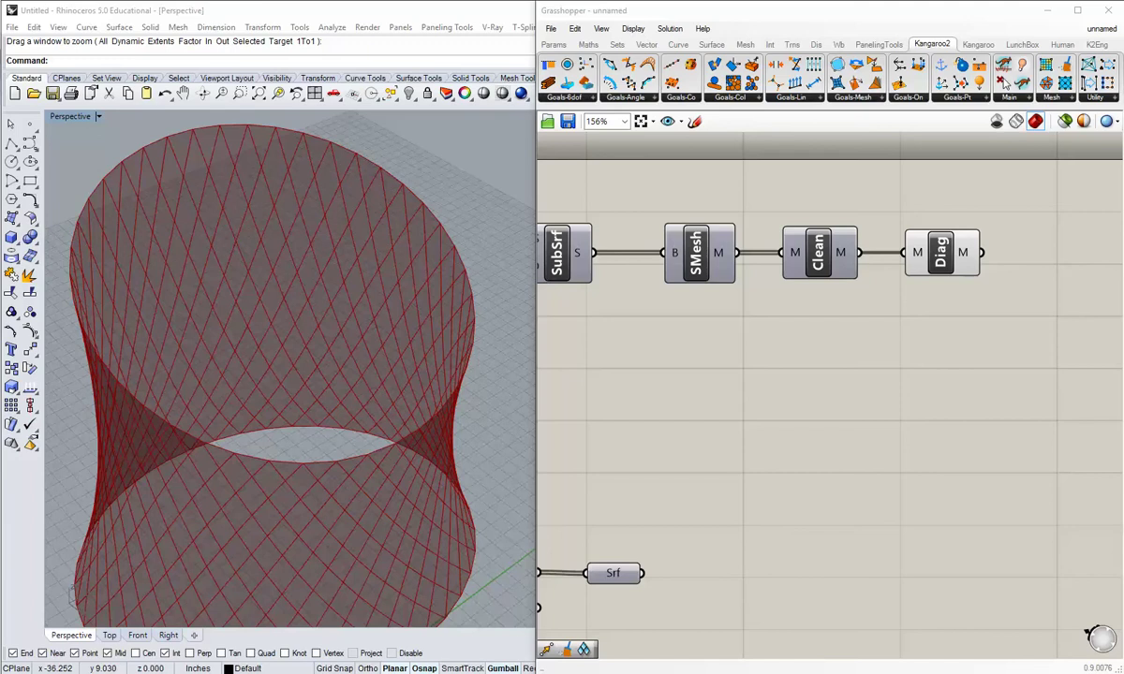
Switch to the browser and compare the Fulton Center cable-net reference photo with the diagonalized mesh in Rhino.
{"action": "key", "text": "alt+Tab"}
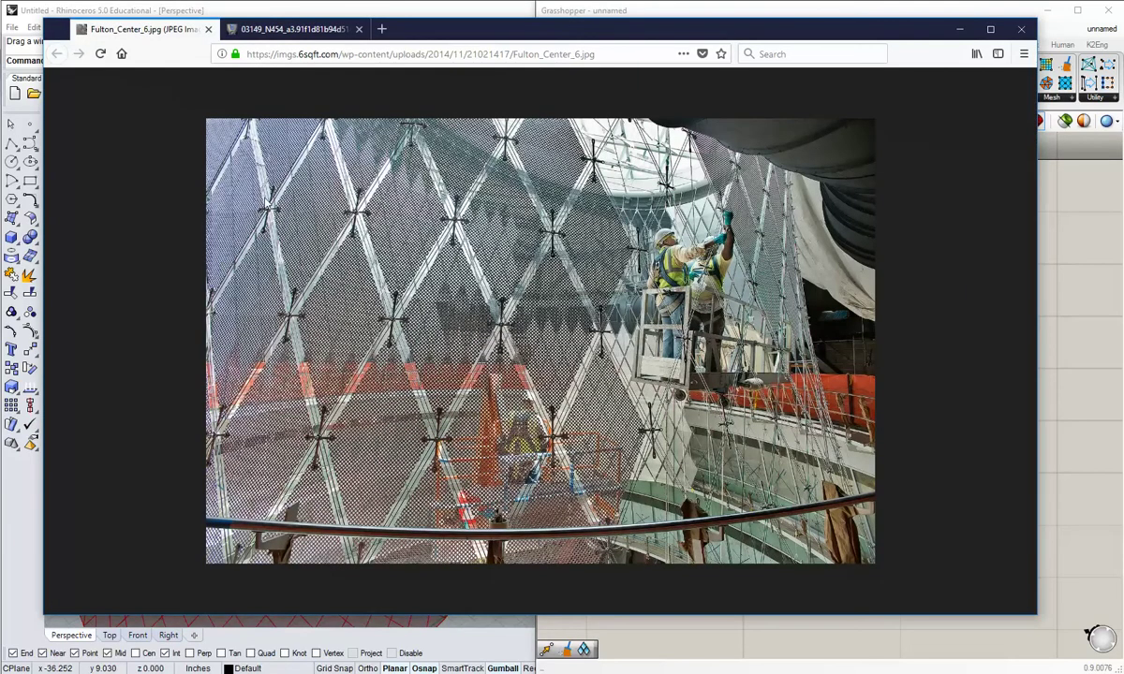
{"action": "left_click", "coordinate": [959, 29]}
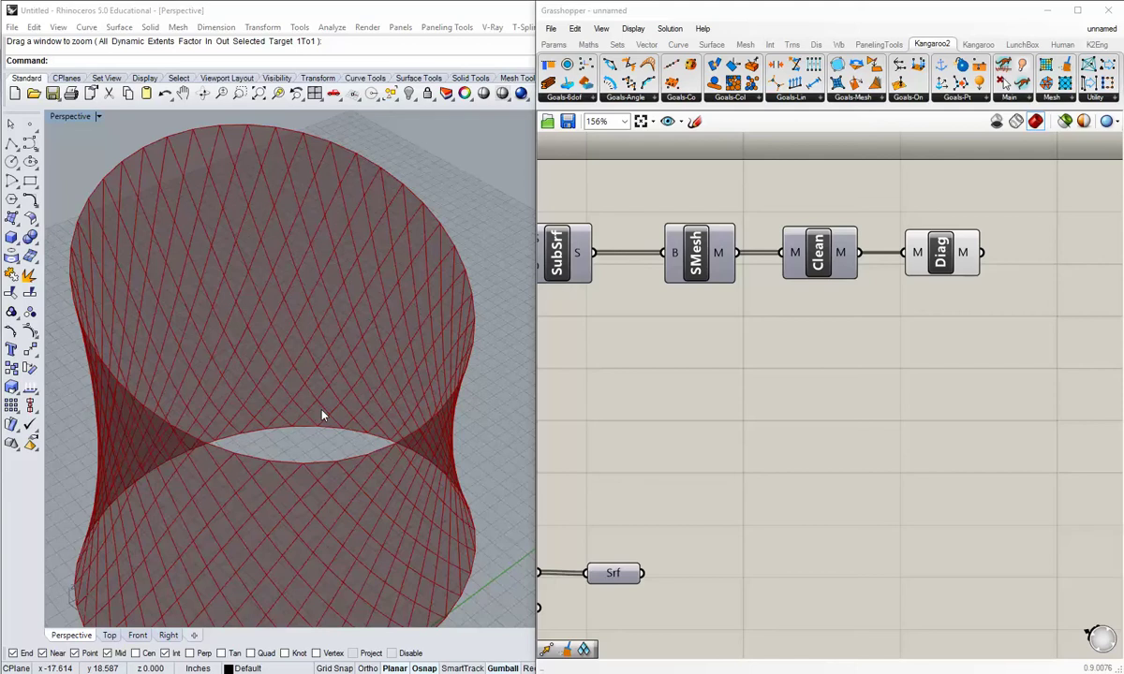
{"action": "key", "text": "alt+Tab"}
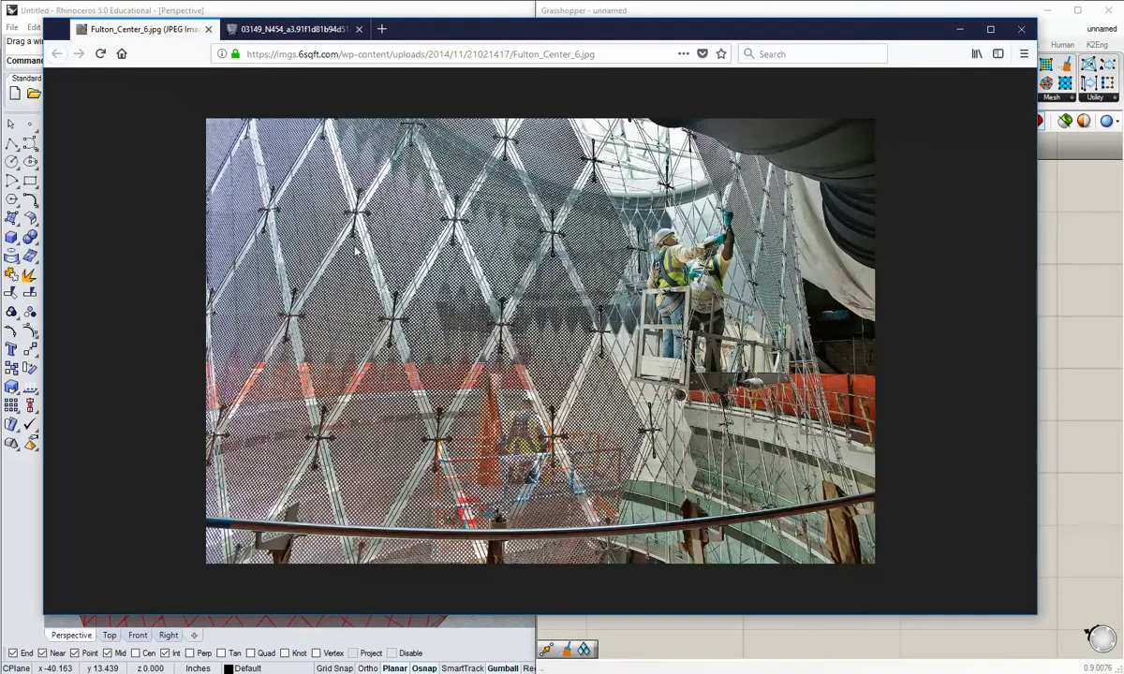
{"action": "left_click", "coordinate": [959, 29]}
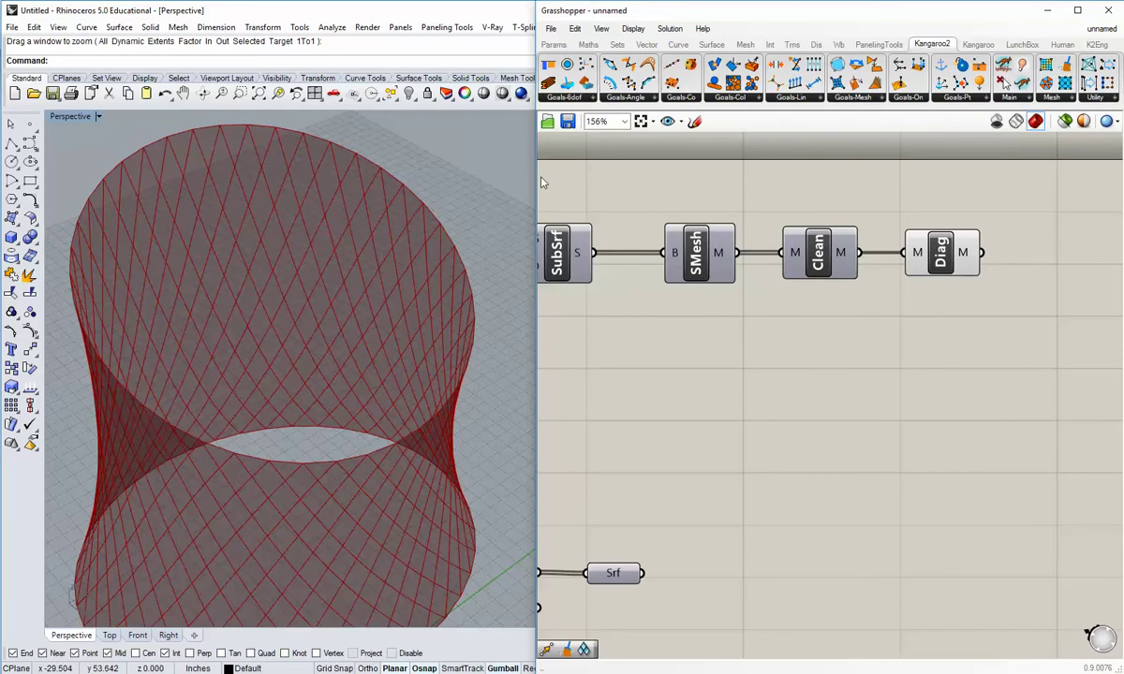
Add a Weaverbird Mesh Edges component after Diagonalize and feed it the diagonal mesh.
{"action": "left_click_drag", "start_coordinate": [534, 181], "coordinate": [511, 181]}
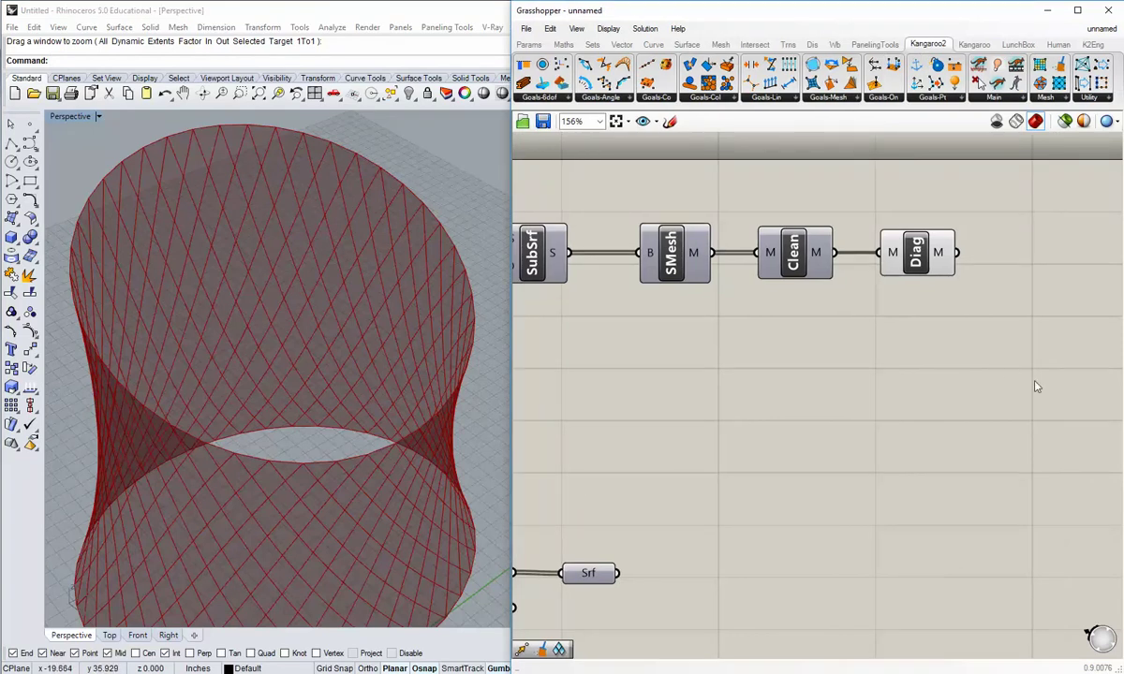
{"action": "right_click_drag", "start_coordinate": [1036, 384], "coordinate": [788, 386]}
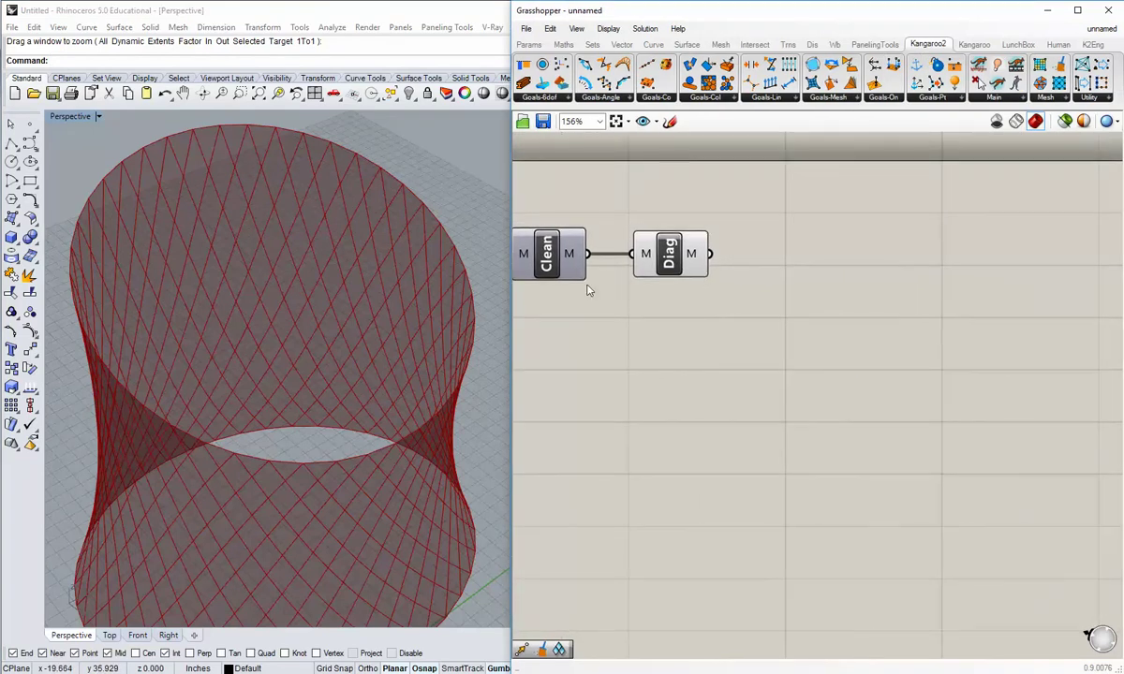
{"action": "left_click", "coordinate": [832, 45]}
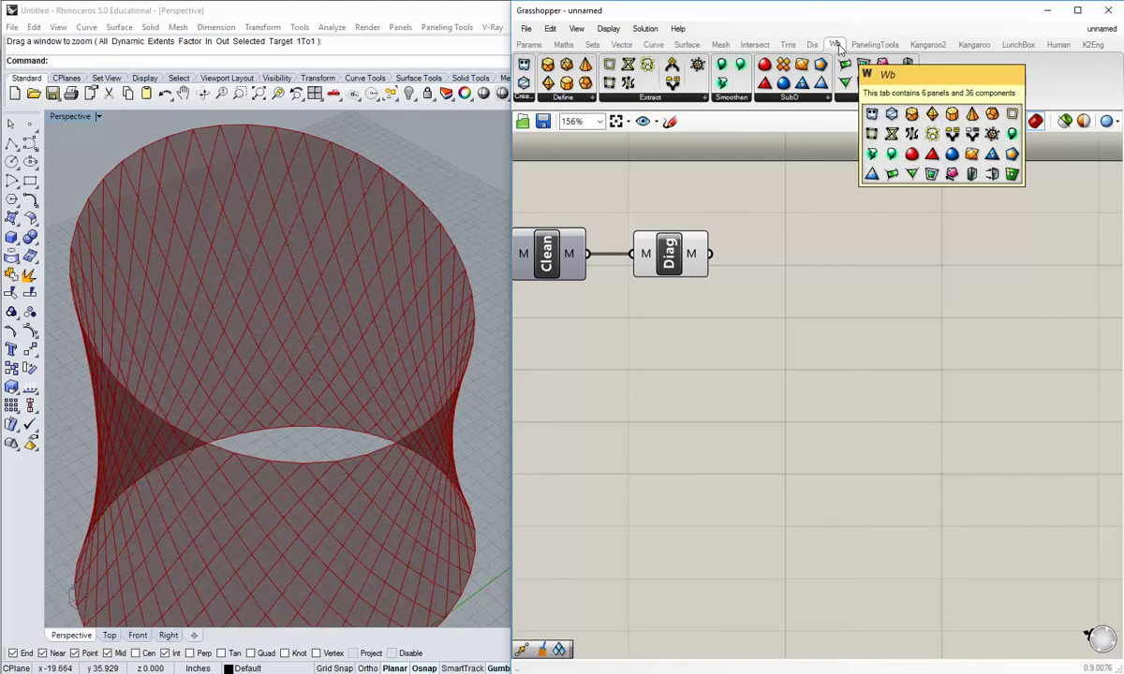
{"action": "left_click", "coordinate": [662, 99]}
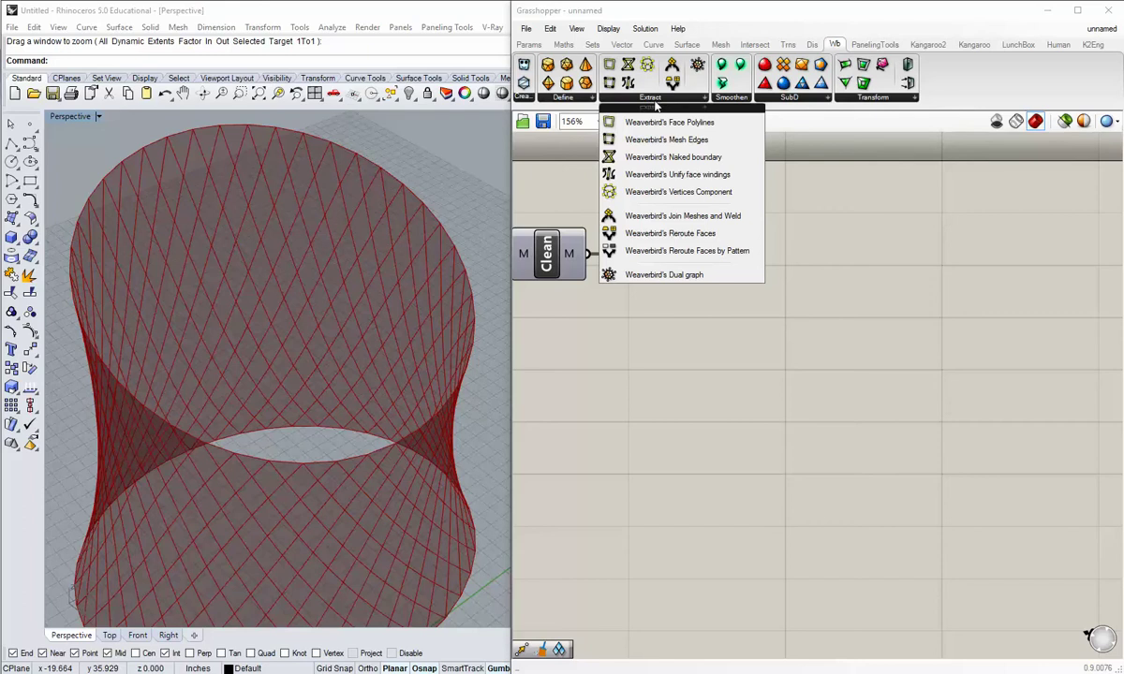
{"action": "left_click", "coordinate": [642, 140]}
{"action": "left_click", "coordinate": [821, 286]}
{"action": "left_click_drag", "start_coordinate": [710, 254], "coordinate": [846, 289]}
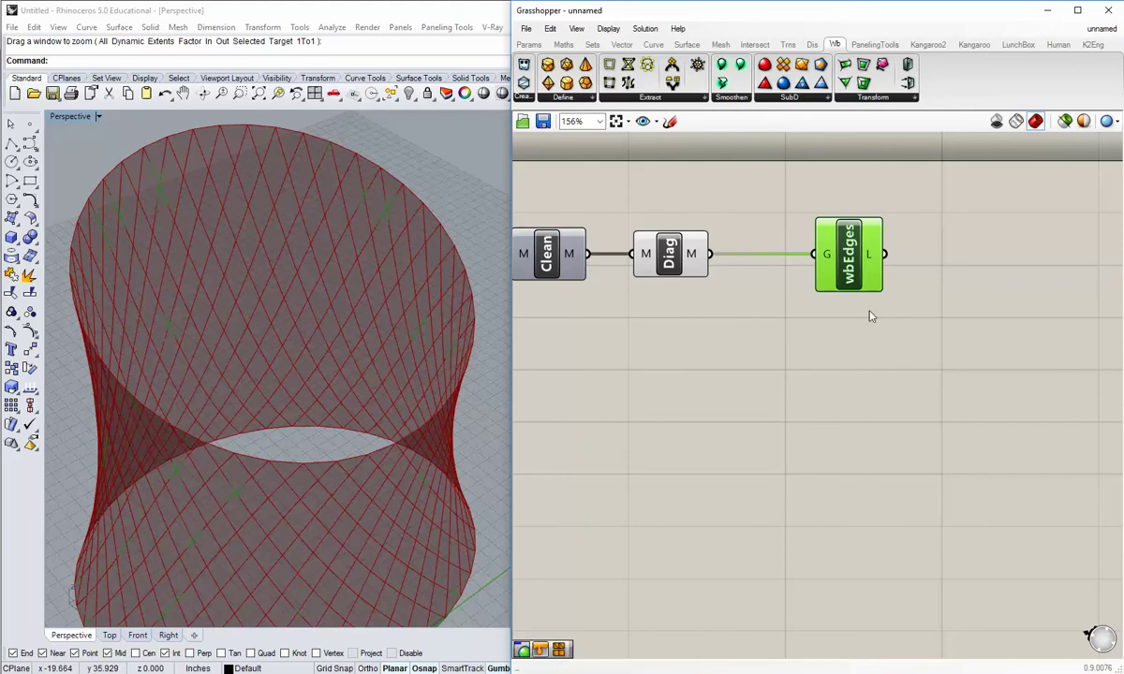
Turn off the Diagonalize preview to isolate the mesh edge wireframe in the viewport.
{"action": "right_click", "coordinate": [665, 267]}
{"action": "left_click", "coordinate": [697, 284]}
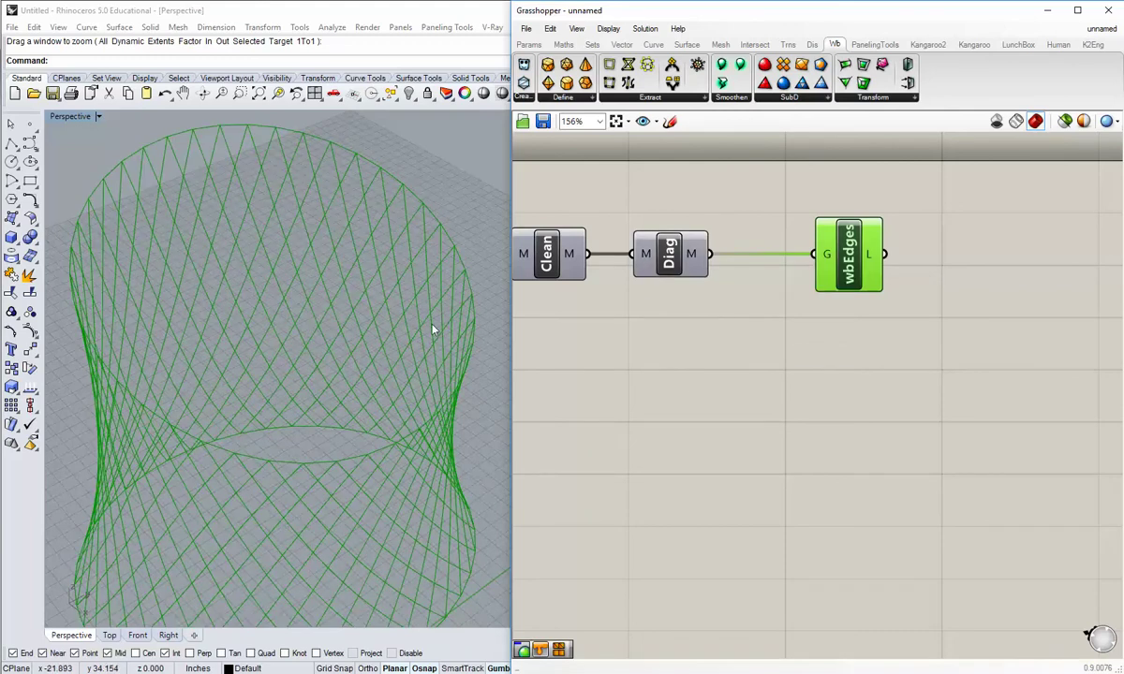
{"action": "left_click", "coordinate": [864, 298]}
{"action": "left_click", "coordinate": [846, 269]}
{"action": "left_click", "coordinate": [760, 279]}
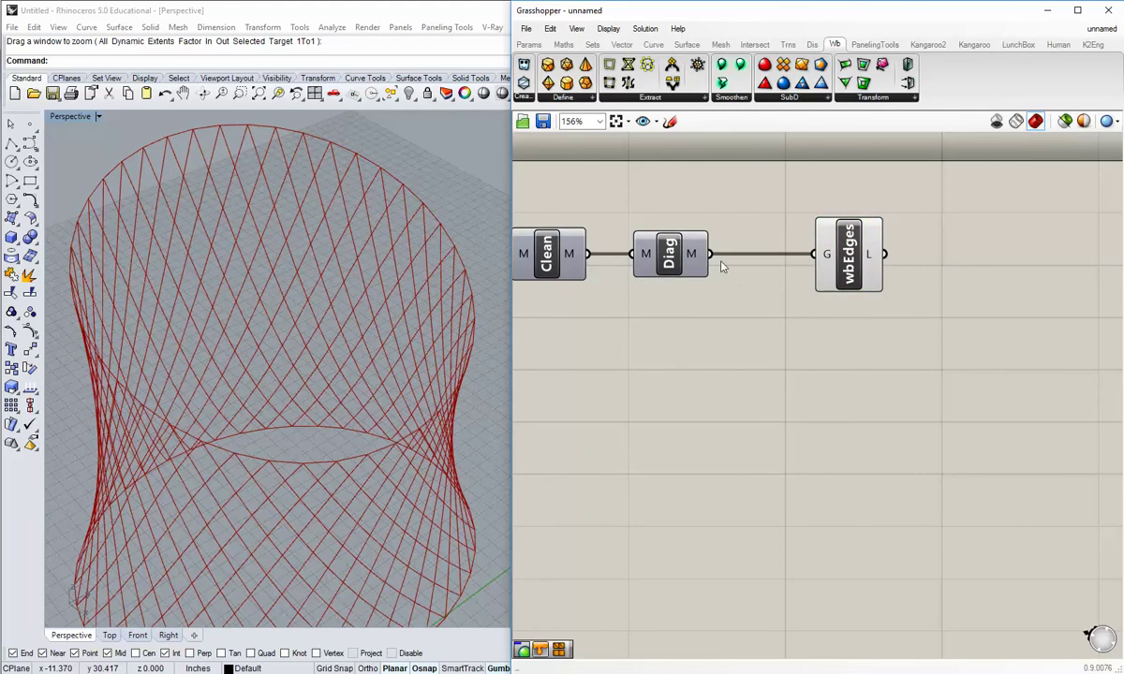
{"action": "right_click_drag", "start_coordinate": [327, 333], "coordinate": [274, 320]}
{"action": "scroll", "coordinate": [396, 341], "scroll_direction": "down", "scroll_amount": 4}
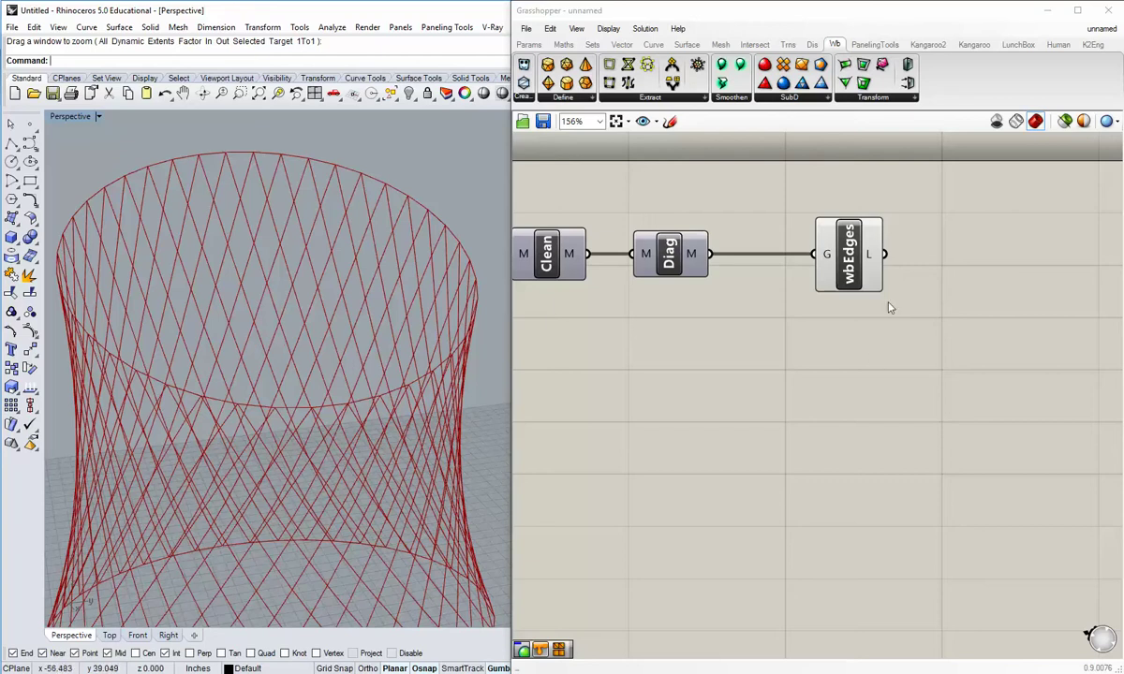
Group the Weaverbird Mesh Edges component on its own and style the group as a white rounded outline.
{"action": "left_click", "coordinate": [847, 271]}
{"action": "middle_click", "coordinate": [847, 269]}
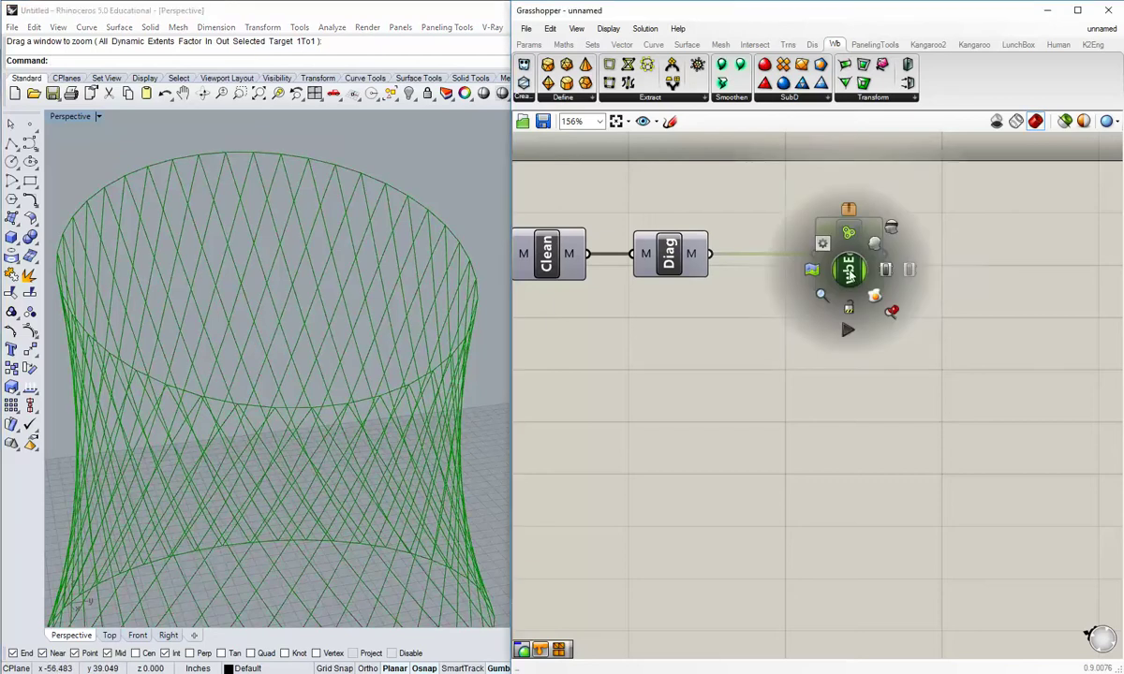
{"action": "left_click", "coordinate": [858, 210]}
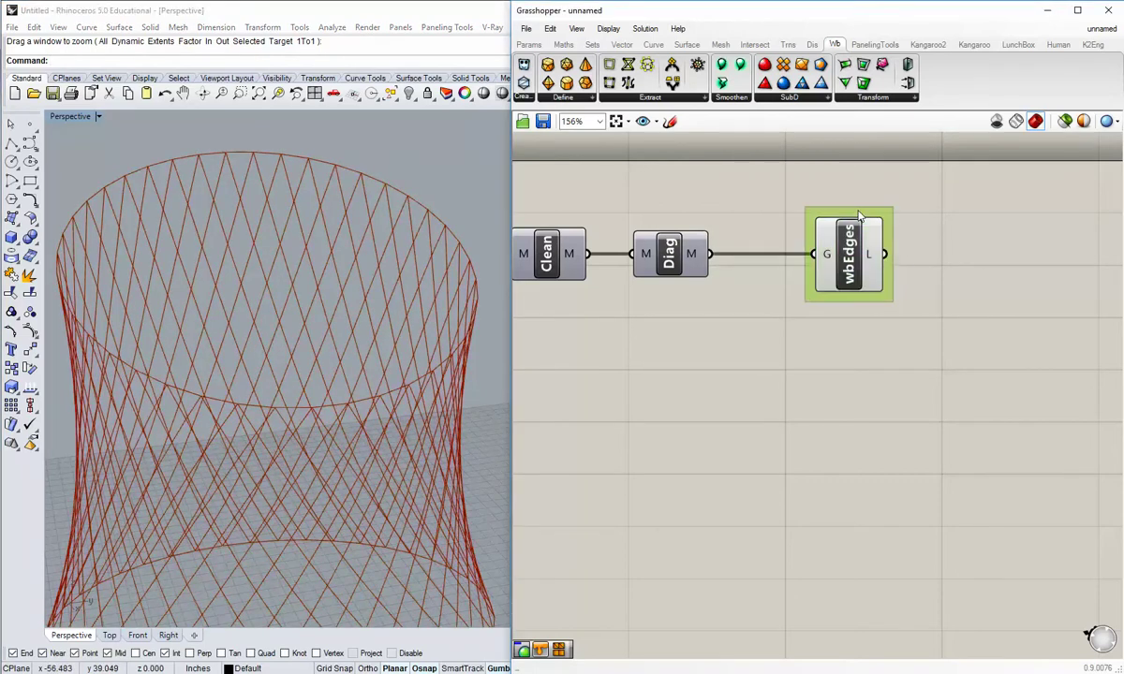
{"action": "scroll", "coordinate": [810, 346], "scroll_direction": "down", "scroll_amount": 4}
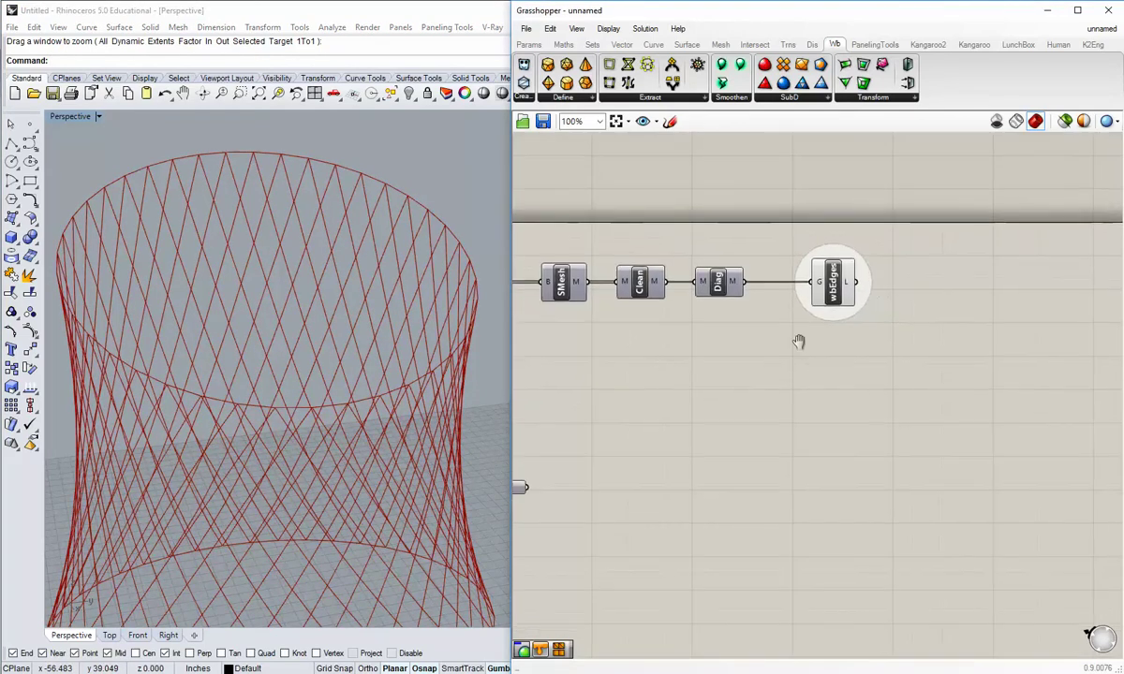
{"action": "right_click", "coordinate": [824, 260]}
{"action": "key", "text": "Escape"}
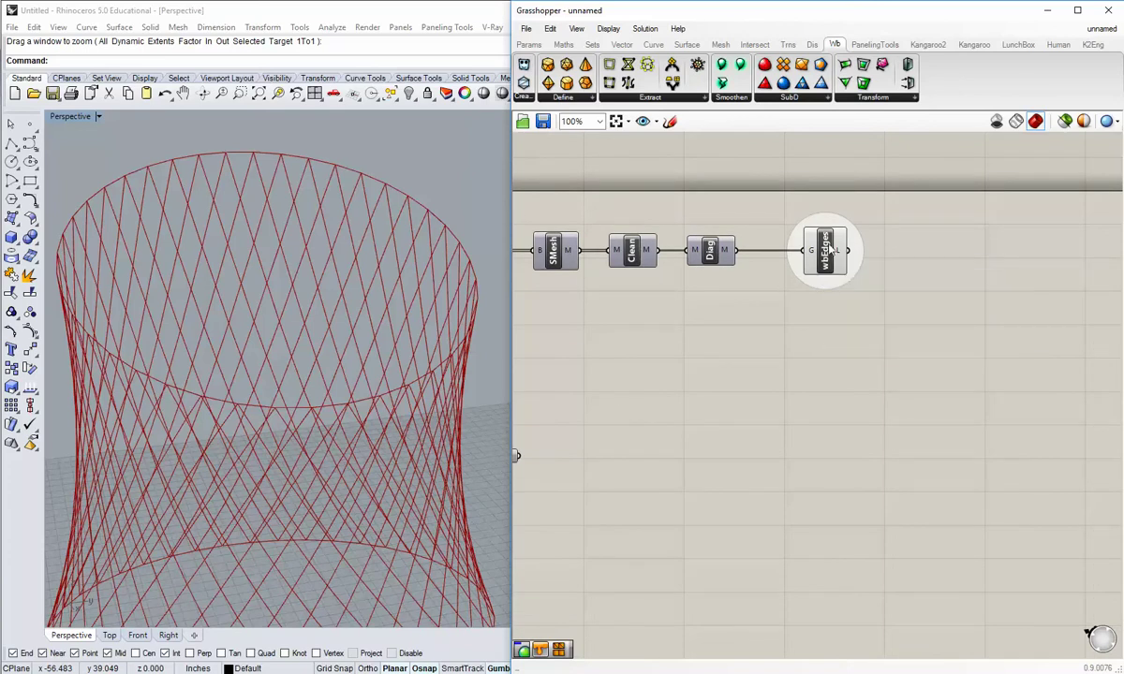
{"action": "scroll", "coordinate": [823, 267], "scroll_direction": "down", "scroll_amount": 1}
{"action": "scroll", "coordinate": [823, 267], "scroll_direction": "up", "scroll_amount": 2}
{"action": "middle_click", "coordinate": [824, 258]}
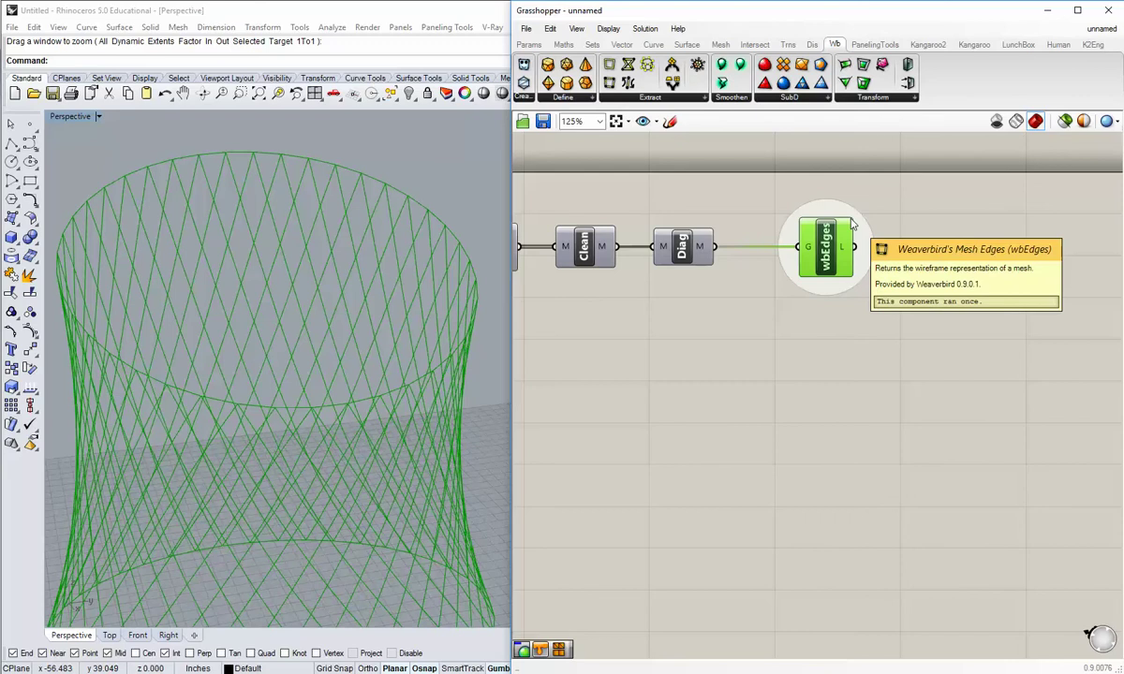
{"action": "left_click", "coordinate": [830, 331]}
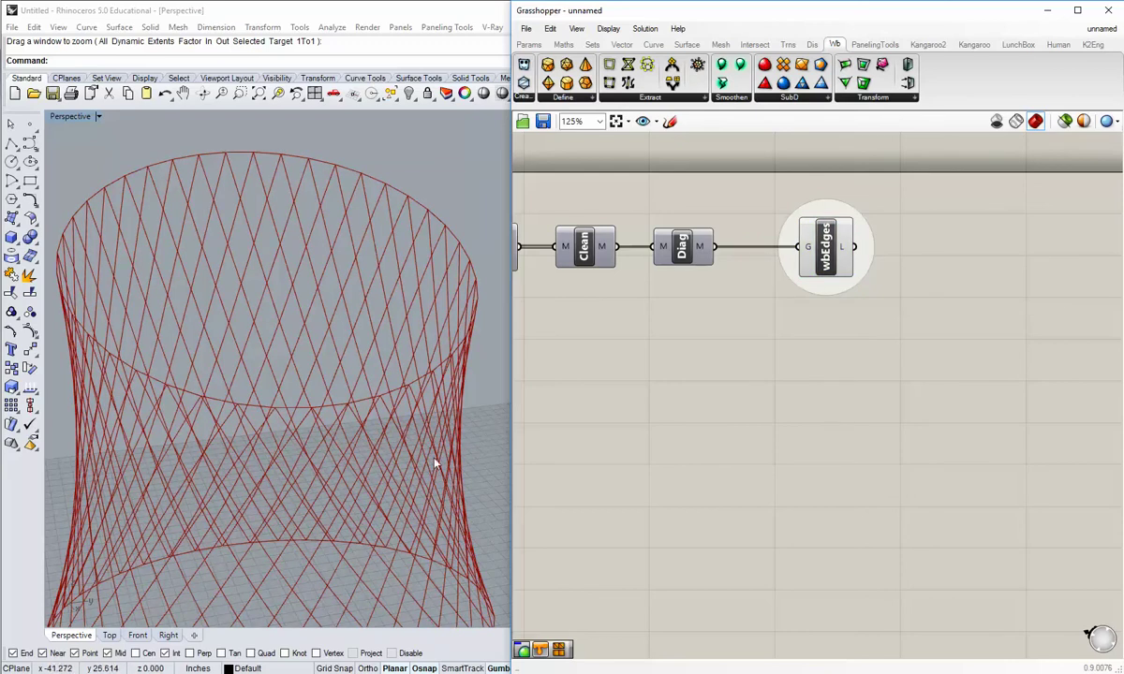
Widen the Grasshopper canvas, add a Mesh Explode component below Mesh Edges, and feed it the Diagonalize output mesh.
{"action": "right_click_drag", "start_coordinate": [346, 454], "coordinate": [310, 374]}
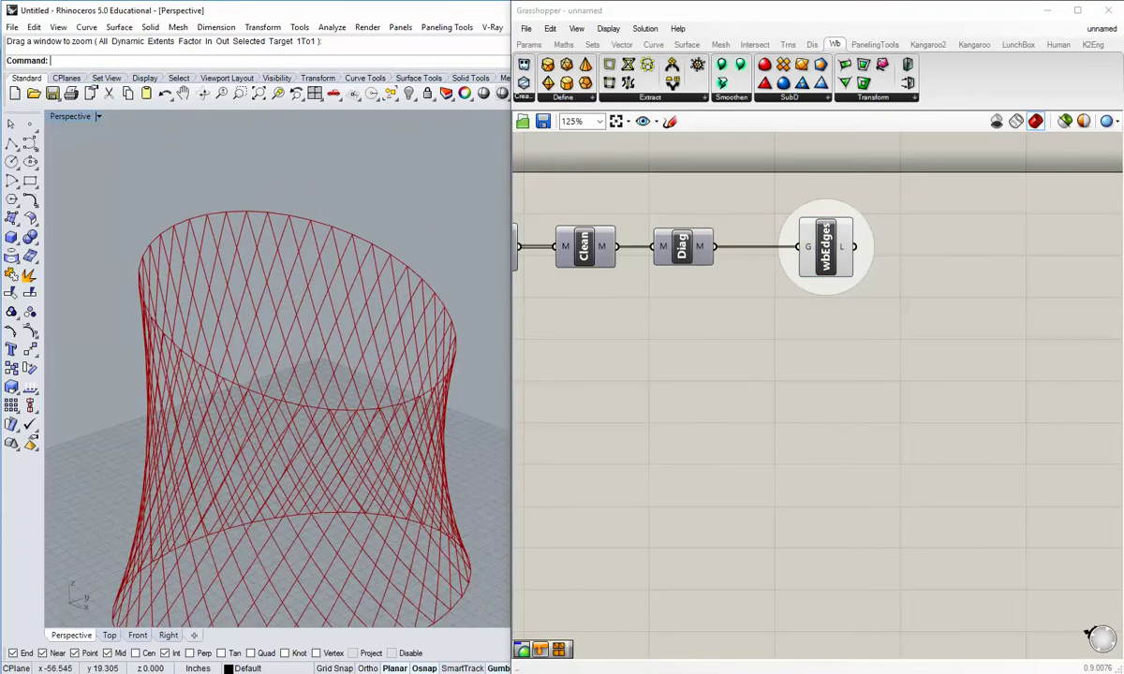
{"action": "right_click_drag", "start_coordinate": [649, 385], "coordinate": [622, 379]}
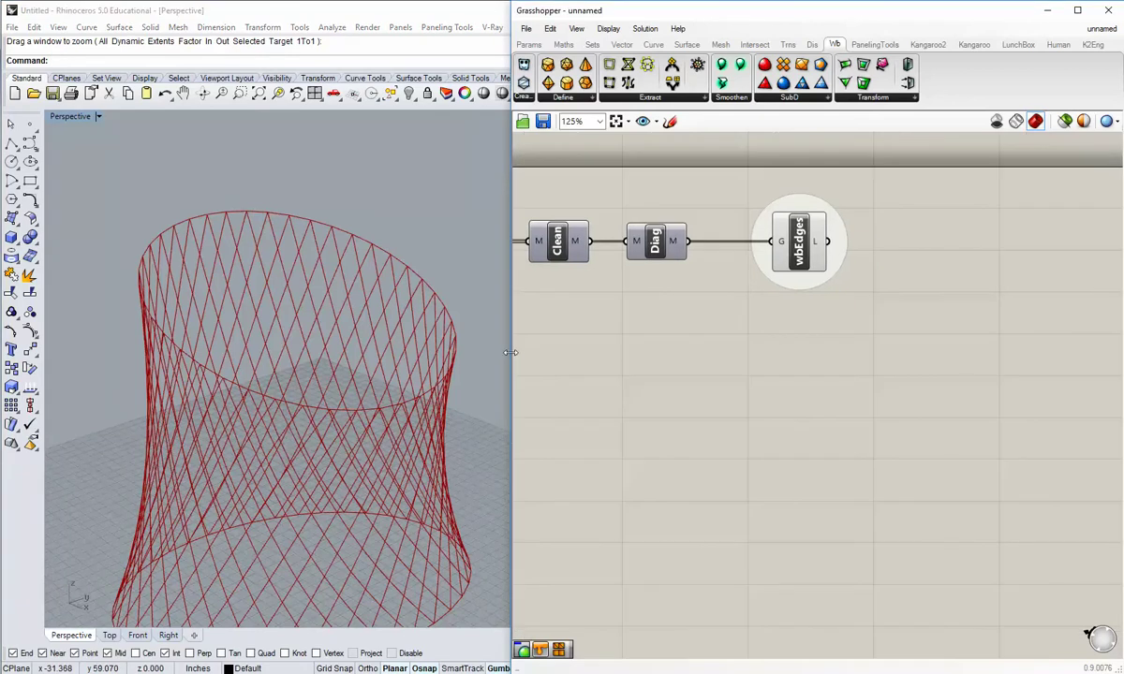
{"action": "left_click_drag", "start_coordinate": [512, 356], "coordinate": [488, 367]}
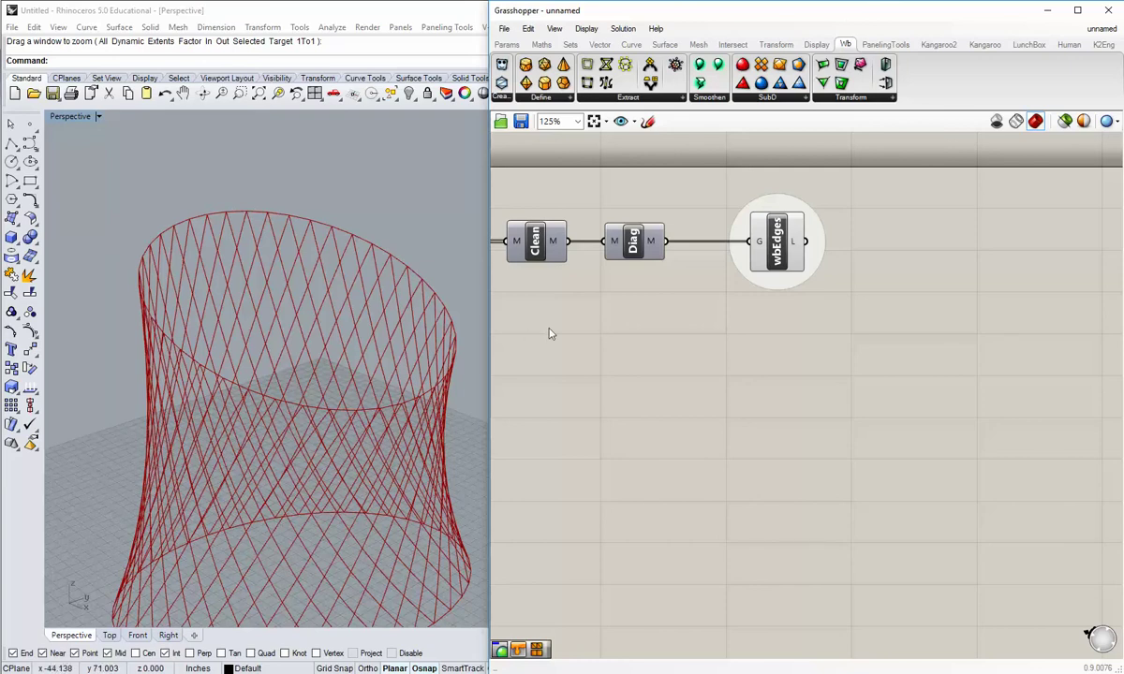
{"action": "right_click_drag", "start_coordinate": [551, 298], "coordinate": [563, 304]}
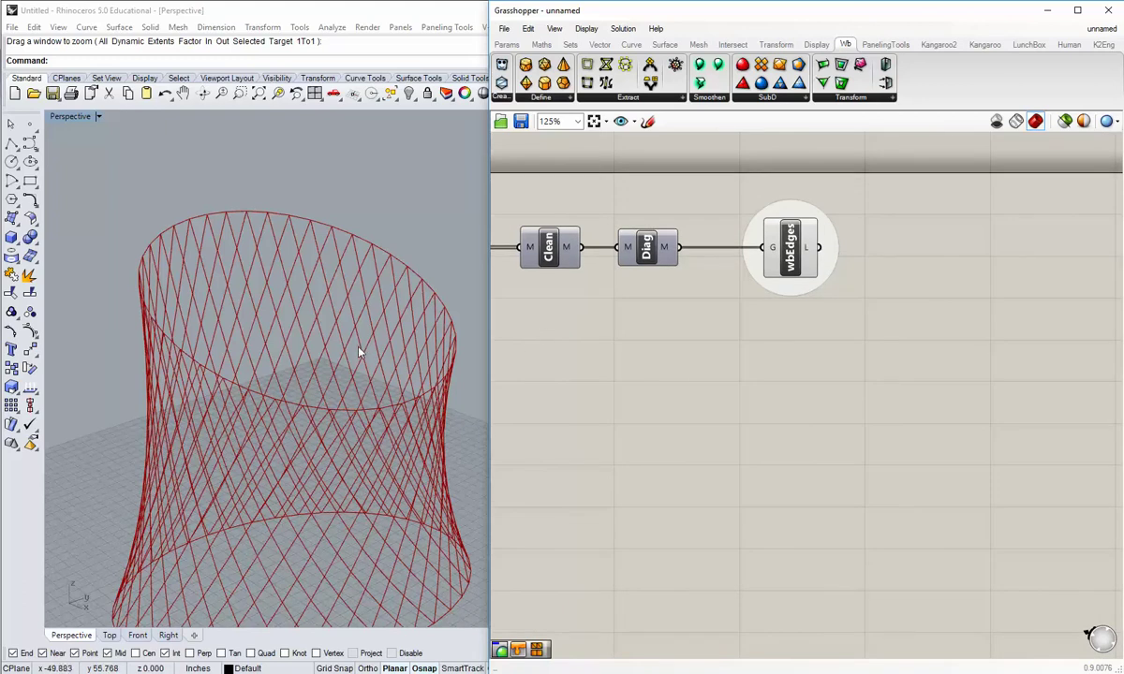
{"action": "right_click_drag", "start_coordinate": [581, 312], "coordinate": [697, 331]}
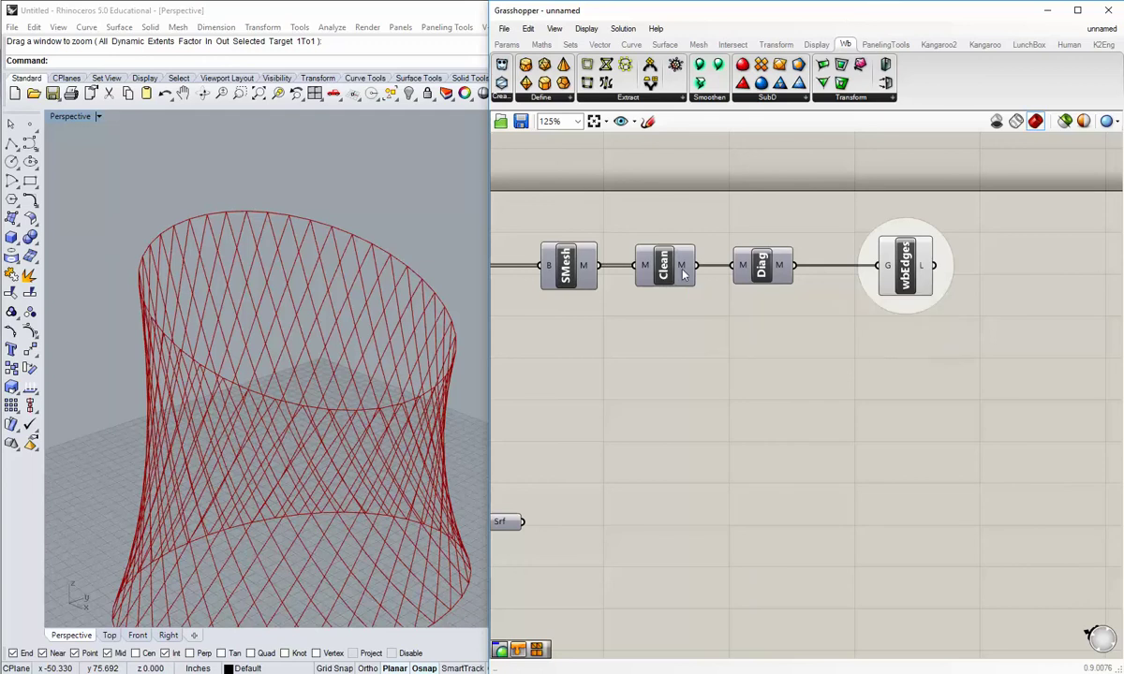
{"action": "right_click_drag", "start_coordinate": [774, 269], "coordinate": [626, 268]}
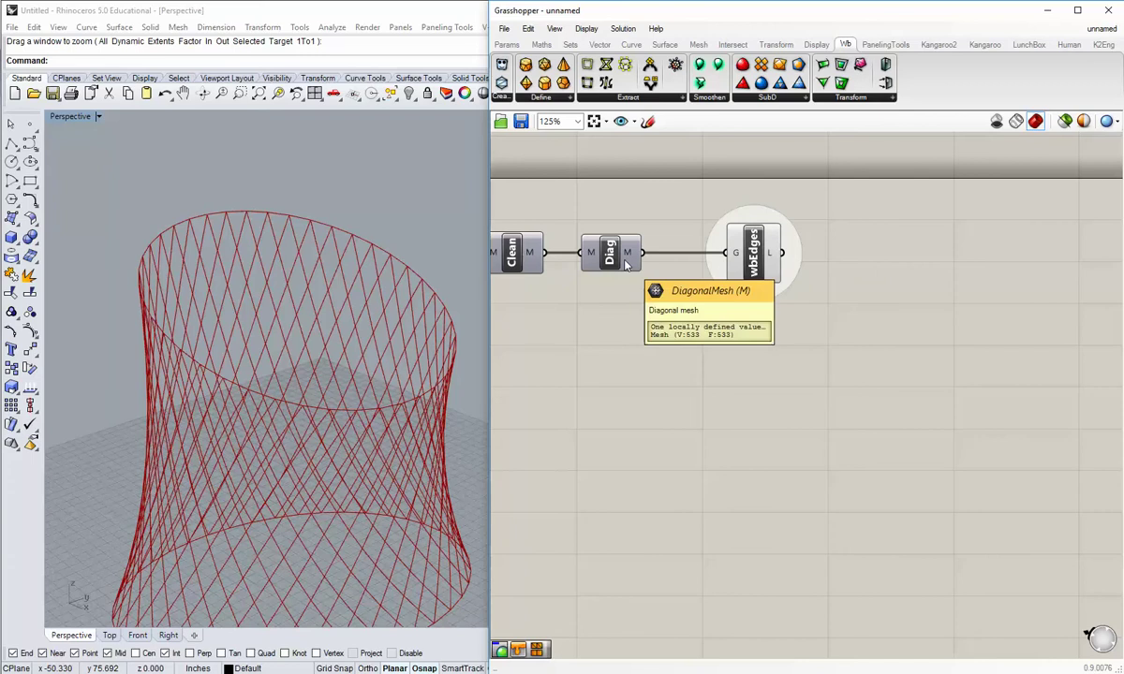
{"action": "left_click", "coordinate": [698, 44]}
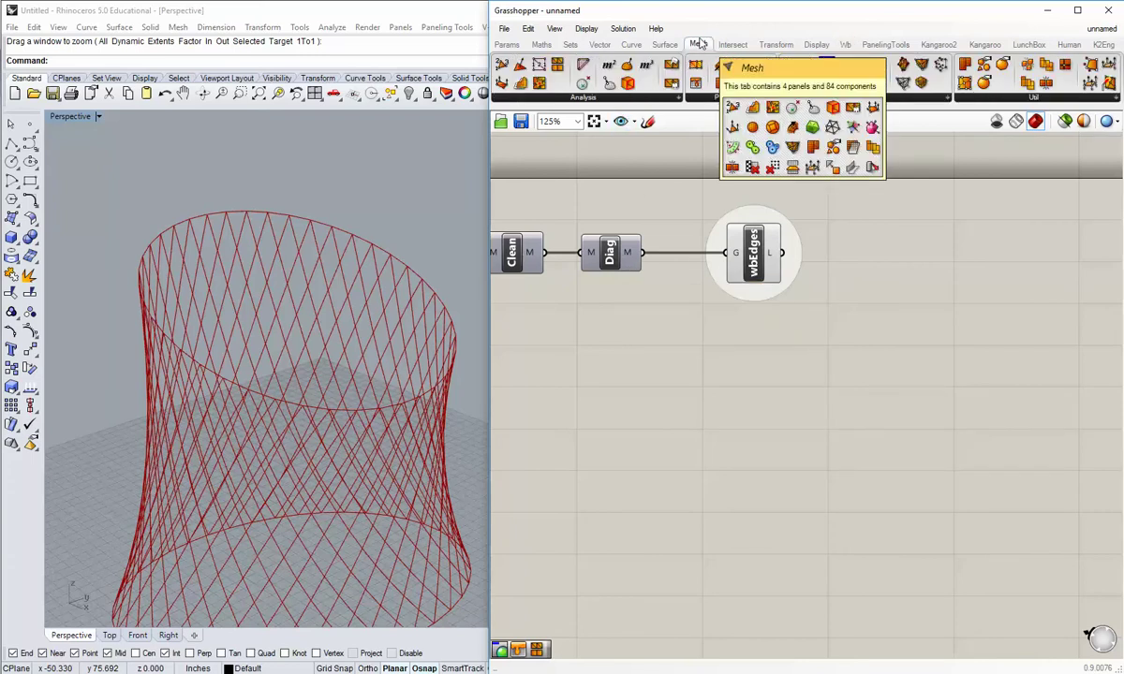
{"action": "left_click", "coordinate": [562, 98]}
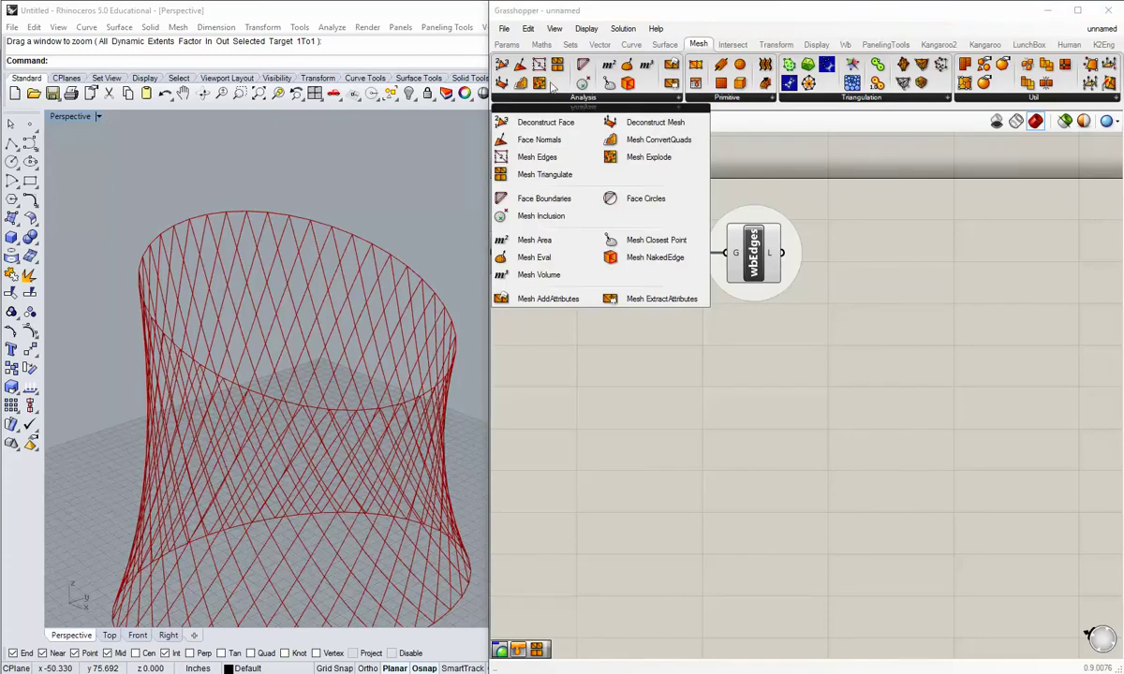
{"action": "left_click", "coordinate": [629, 160]}
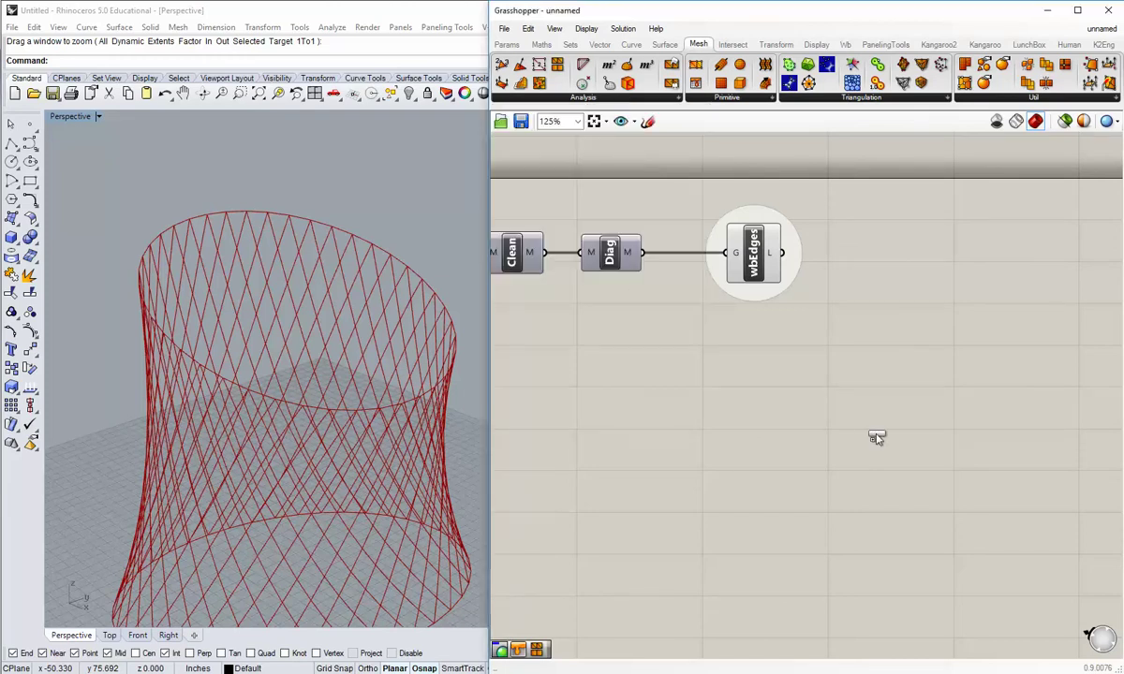
{"action": "left_click", "coordinate": [767, 392]}
{"action": "mouse_move", "coordinate": [642, 253]}
{"action": "left_mouse_down"}
{"action": "mouse_move", "coordinate": [740, 380]}
{"action": "mouse_move", "coordinate": [726, 415]}
{"action": "left_mouse_up"}
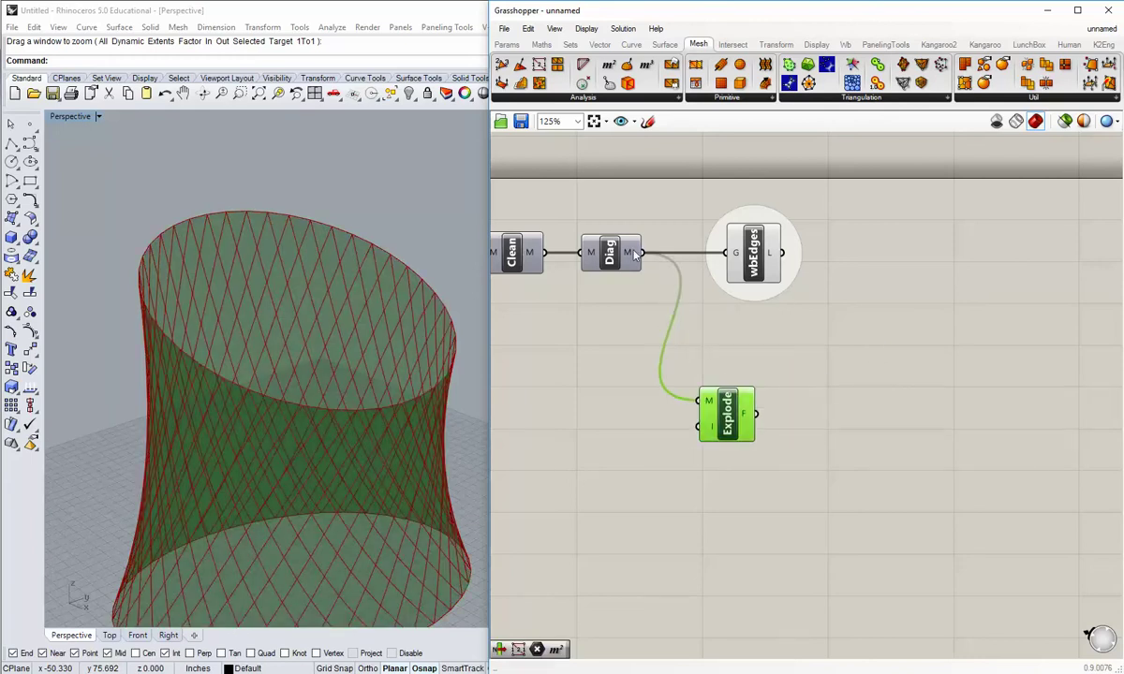
{"action": "mouse_move", "coordinate": [635, 254]}
{"action": "left_click", "coordinate": [708, 374]}
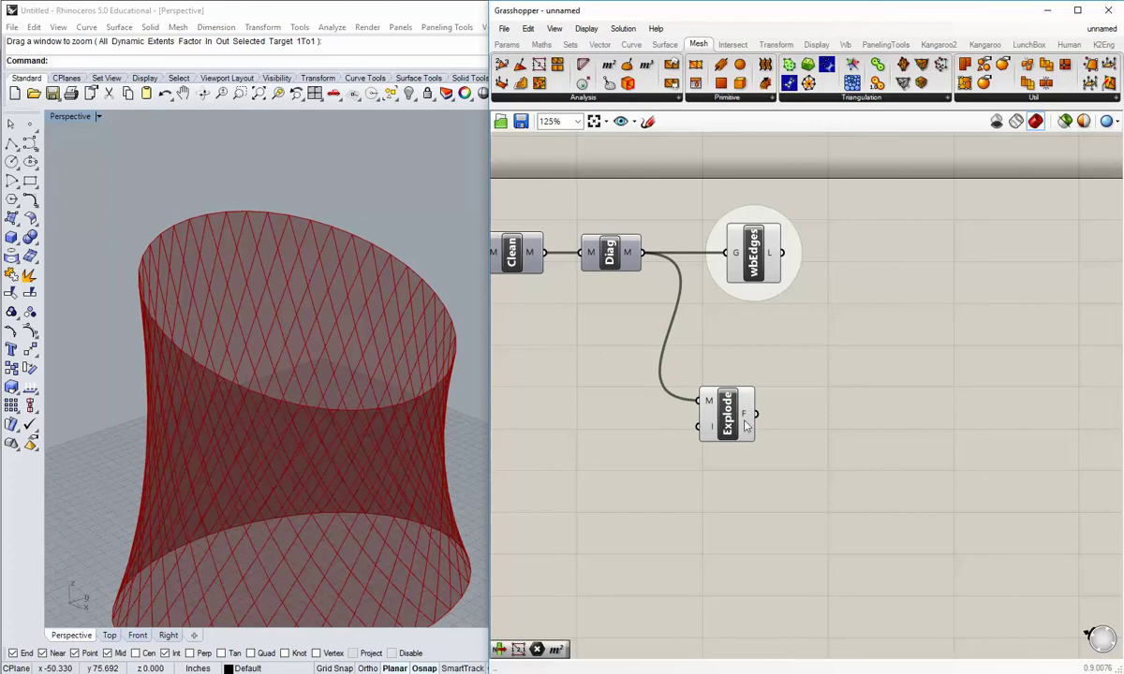
Add a Scale component beyond Mesh Explode and connect the exploded faces to its geometry input.
{"action": "right_click_drag", "start_coordinate": [316, 375], "coordinate": [243, 296]}
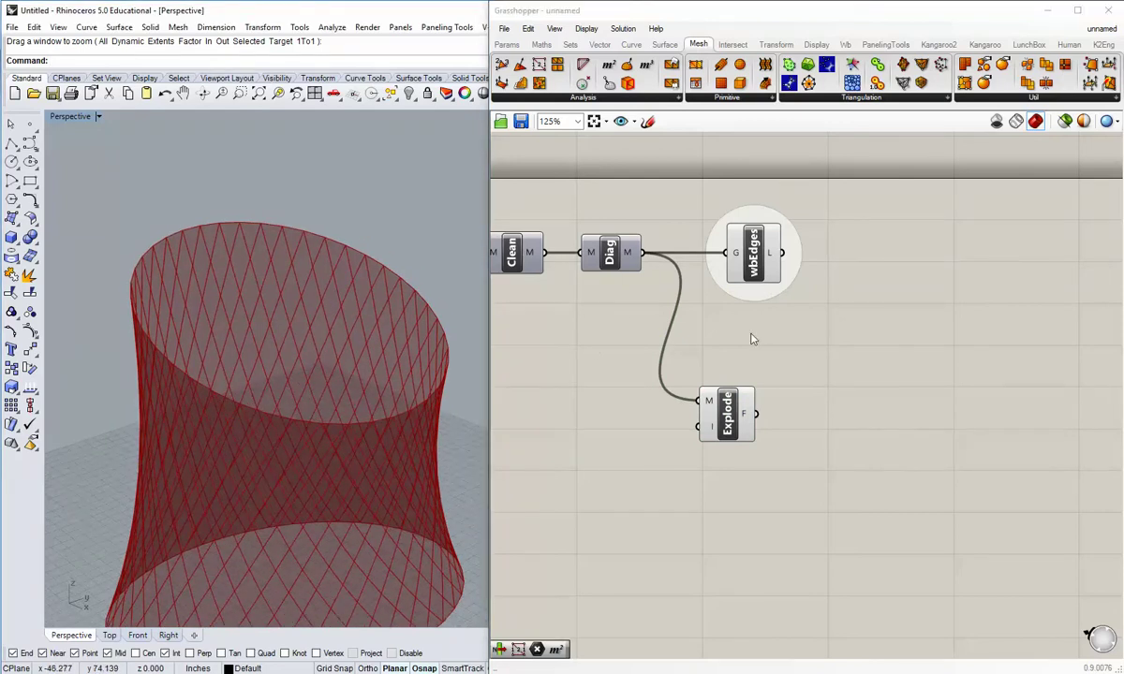
{"action": "mouse_move", "coordinate": [744, 414]}
{"action": "right_click_drag", "start_coordinate": [743, 453], "coordinate": [652, 387]}
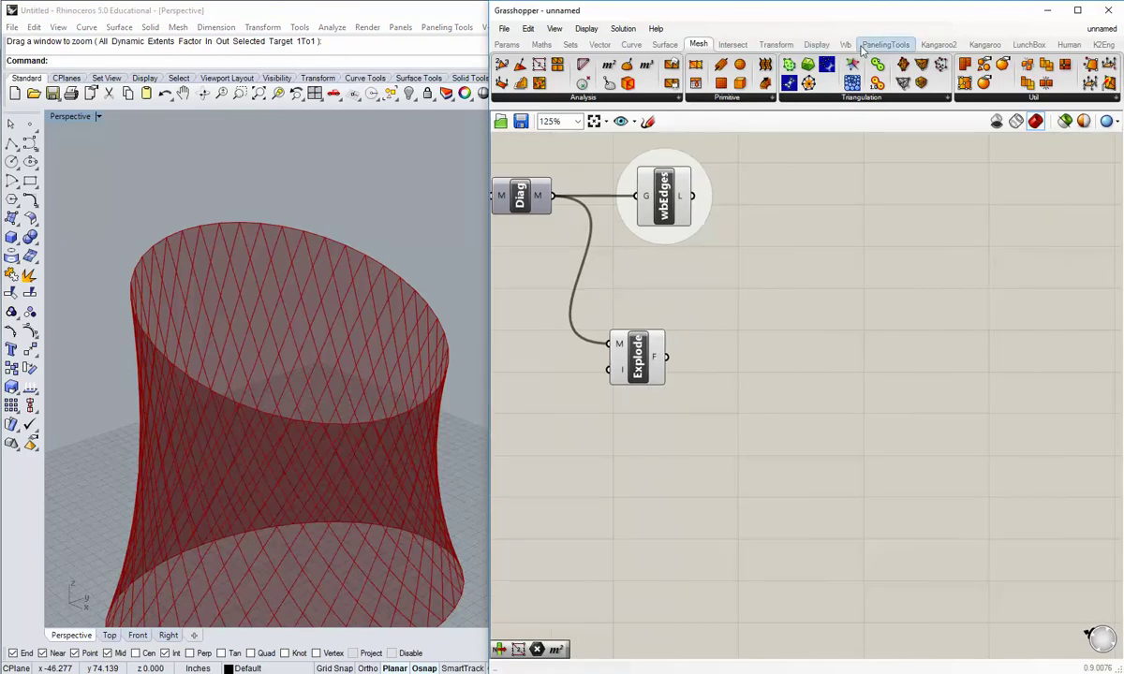
{"action": "left_click", "coordinate": [762, 45]}
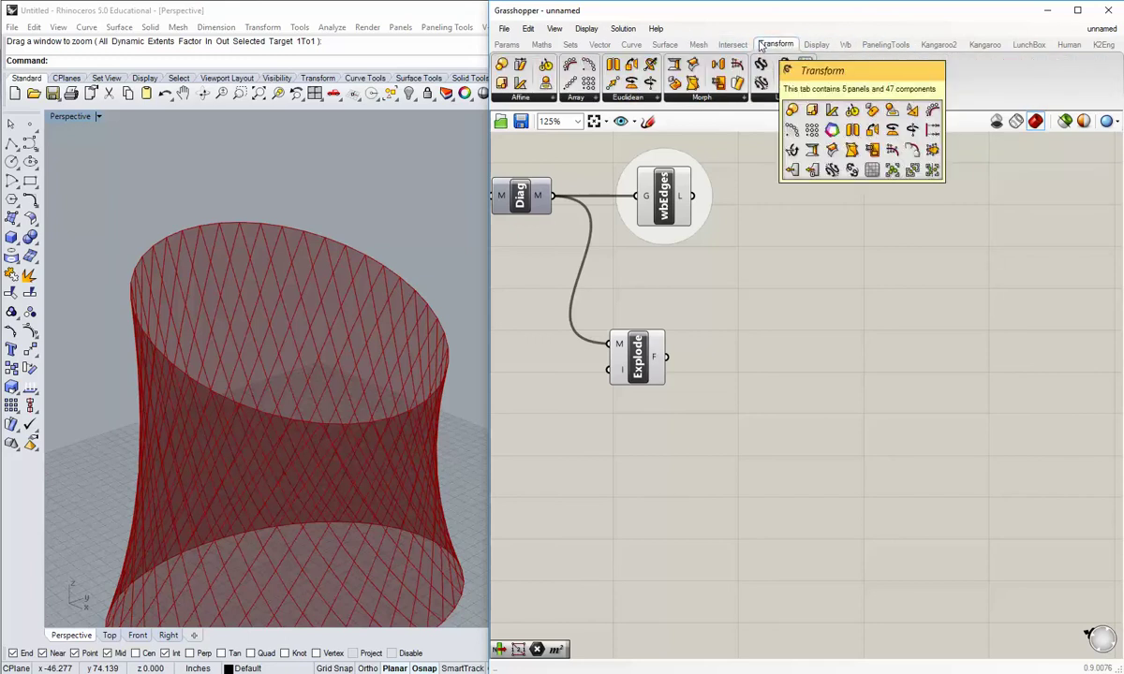
{"action": "left_click", "coordinate": [530, 99]}
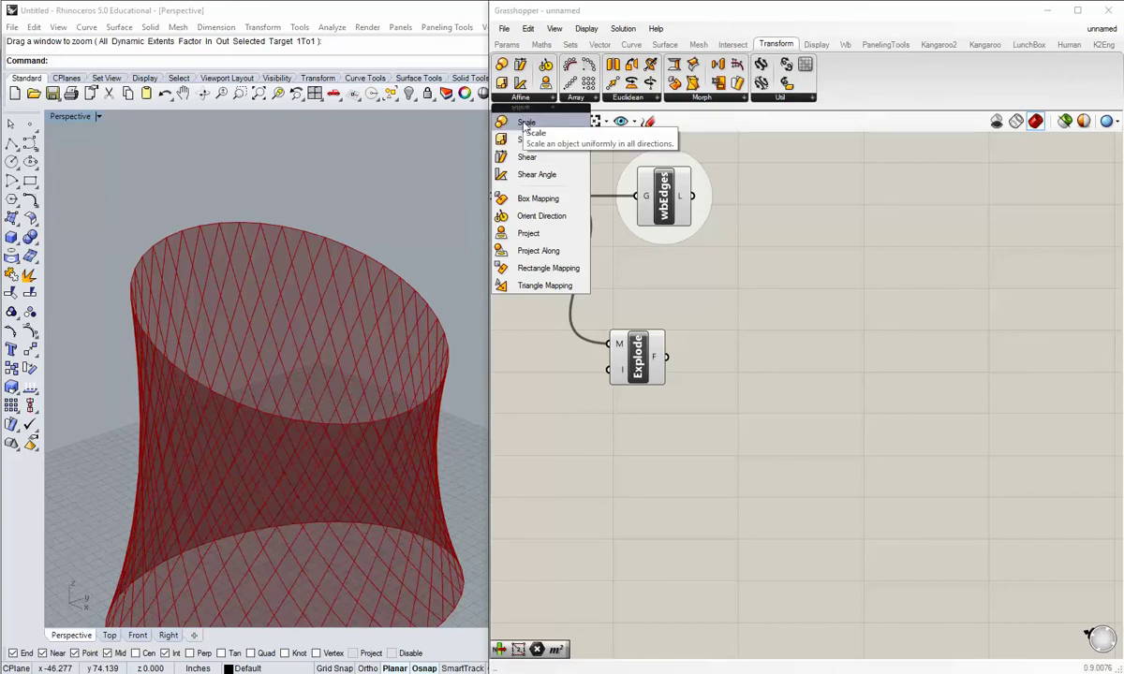
{"action": "left_click_drag", "start_coordinate": [527, 127], "coordinate": [770, 410]}
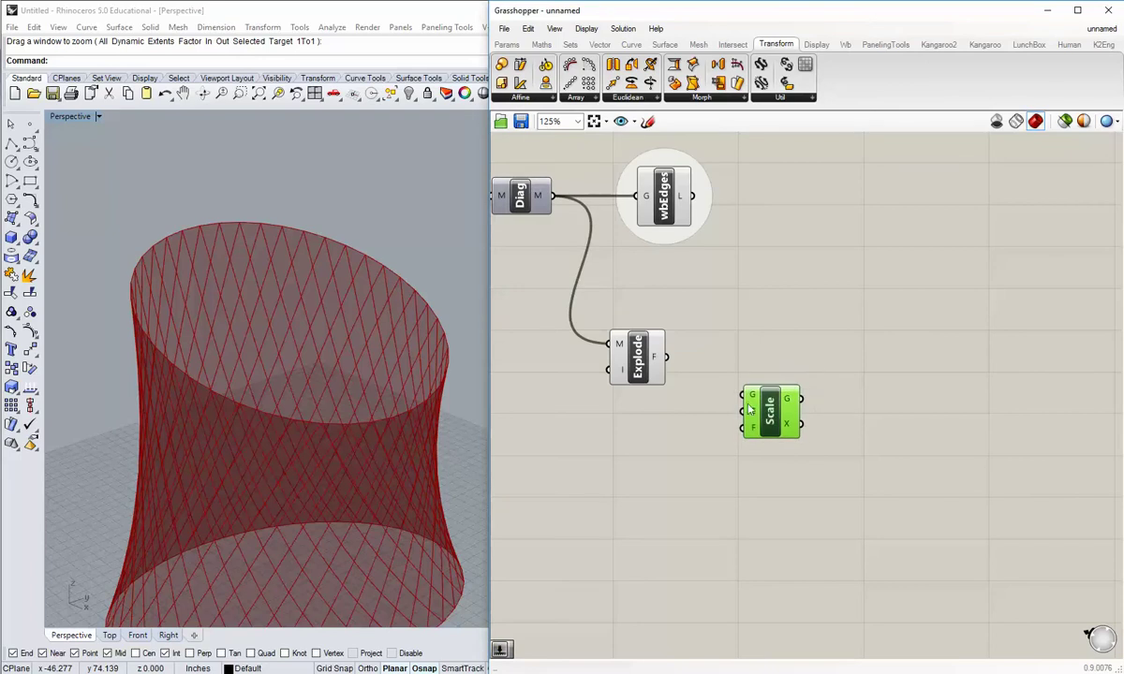
{"action": "left_click_drag", "start_coordinate": [664, 358], "coordinate": [895, 383]}
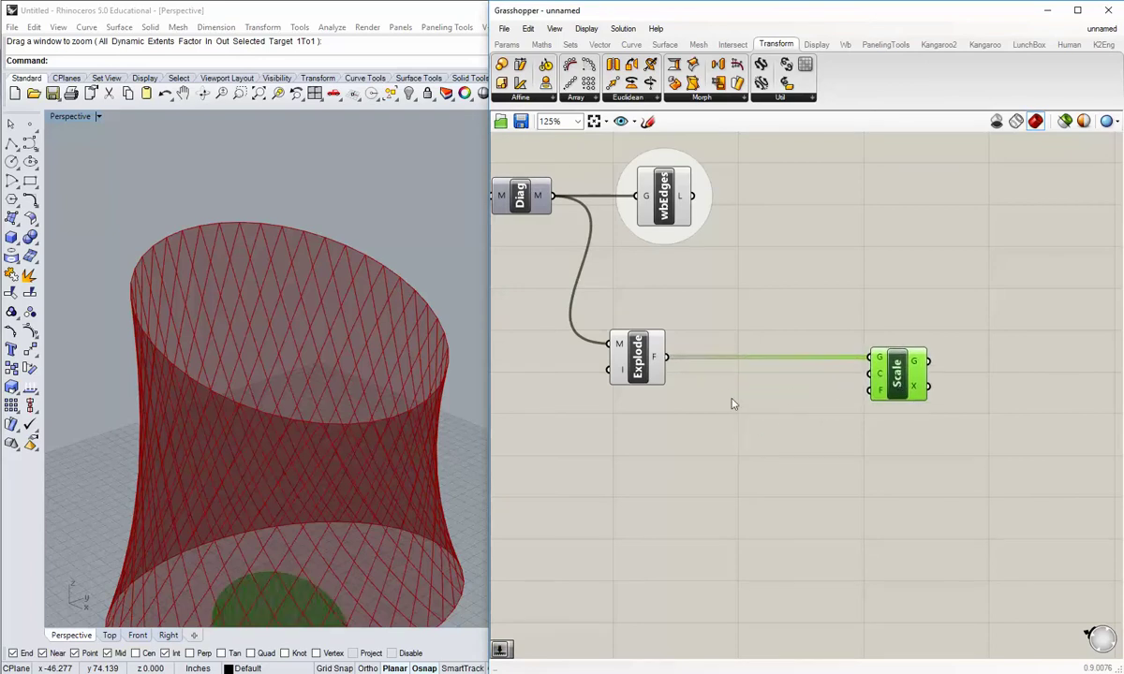
Examine in the perspective view how the scaled faces sit relative to the original mesh and the world origin.
{"action": "left_click", "coordinate": [686, 375]}
{"action": "right_click_drag", "start_coordinate": [321, 332], "coordinate": [330, 412]}
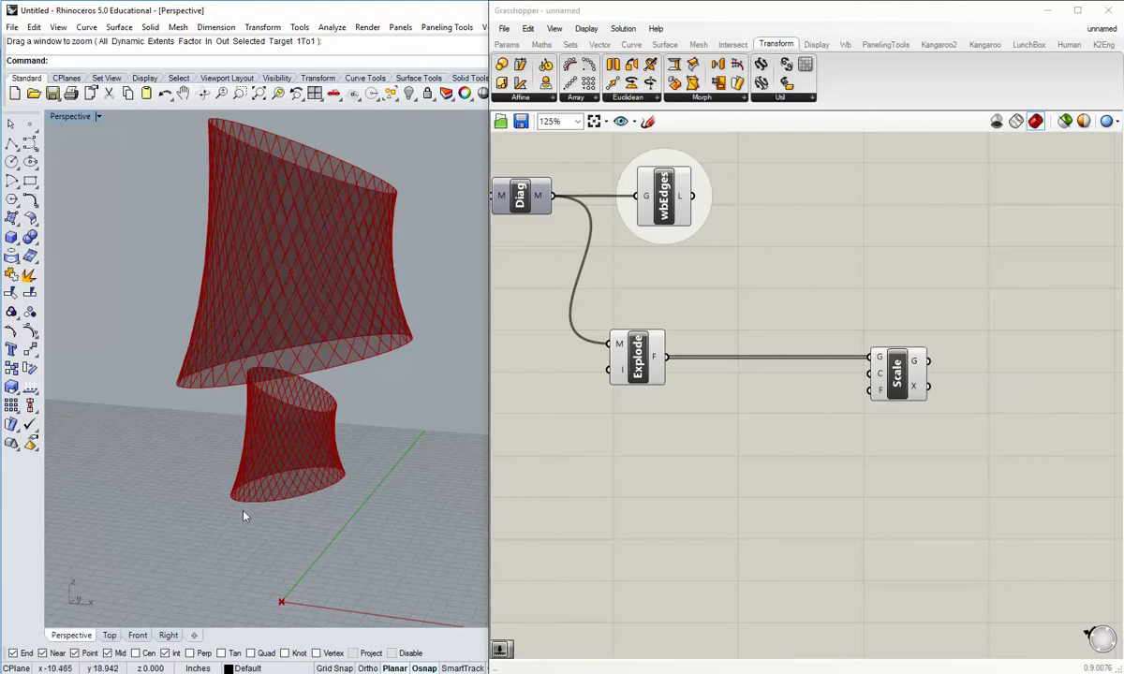
{"action": "right_click_drag", "start_coordinate": [213, 409], "coordinate": [289, 402]}
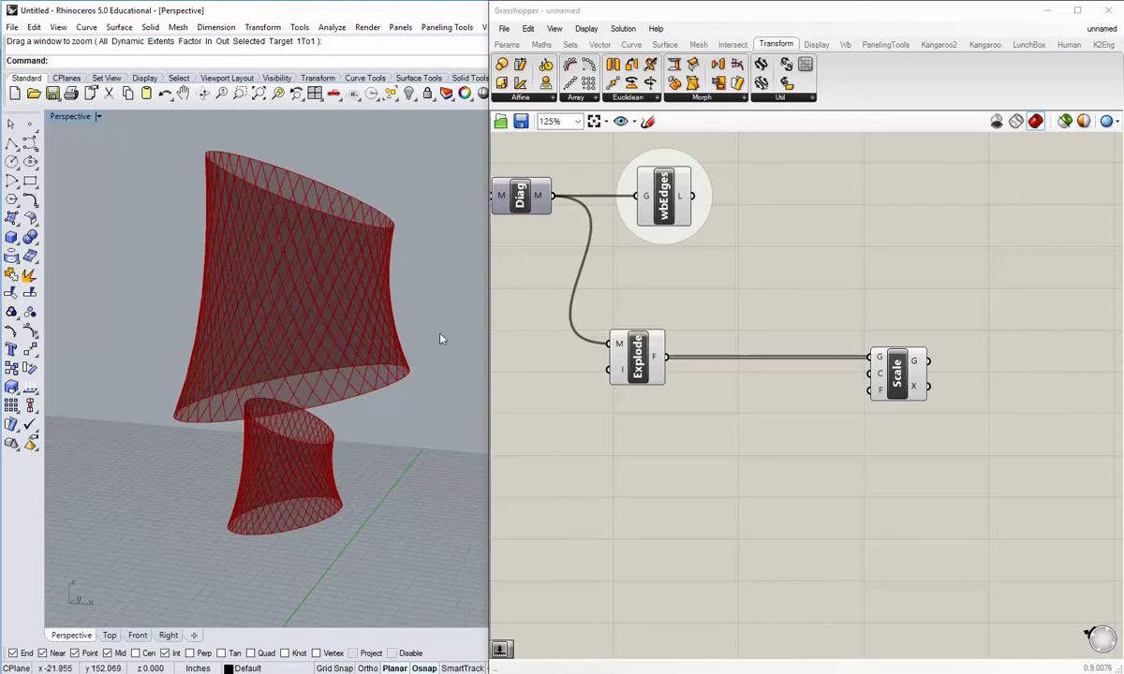
{"action": "right_click_drag", "start_coordinate": [366, 399], "coordinate": [323, 380]}
{"action": "scroll", "coordinate": [309, 394], "scroll_direction": "up", "scroll_amount": 3}
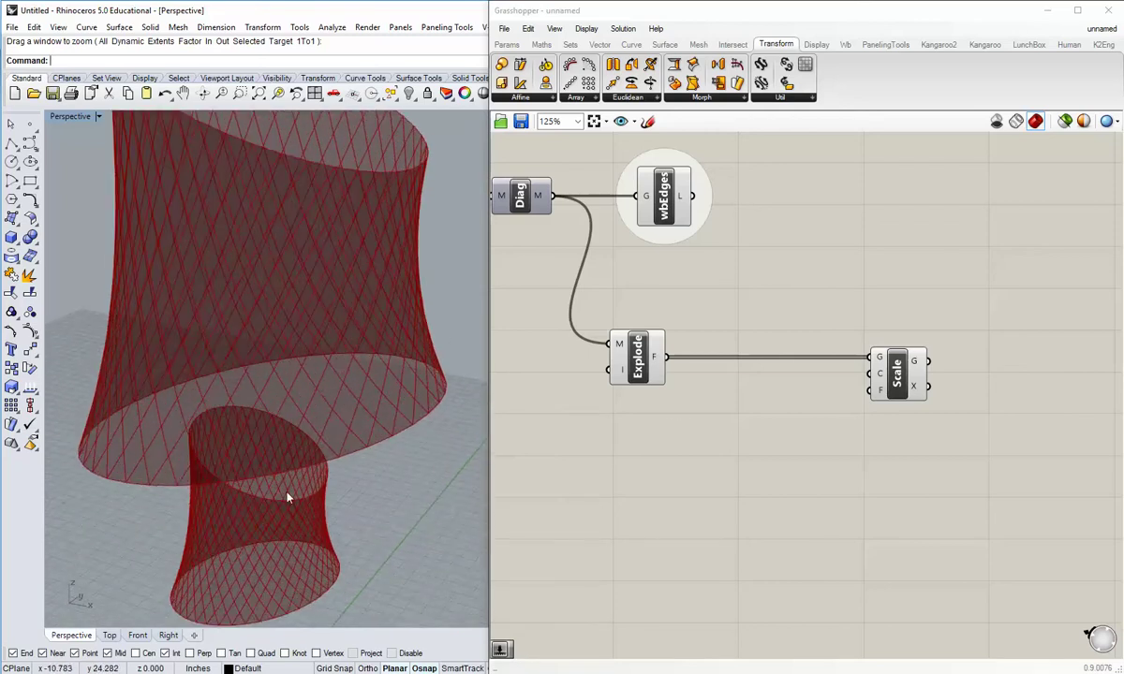
{"action": "scroll", "coordinate": [302, 393], "scroll_direction": "up", "scroll_amount": 2}
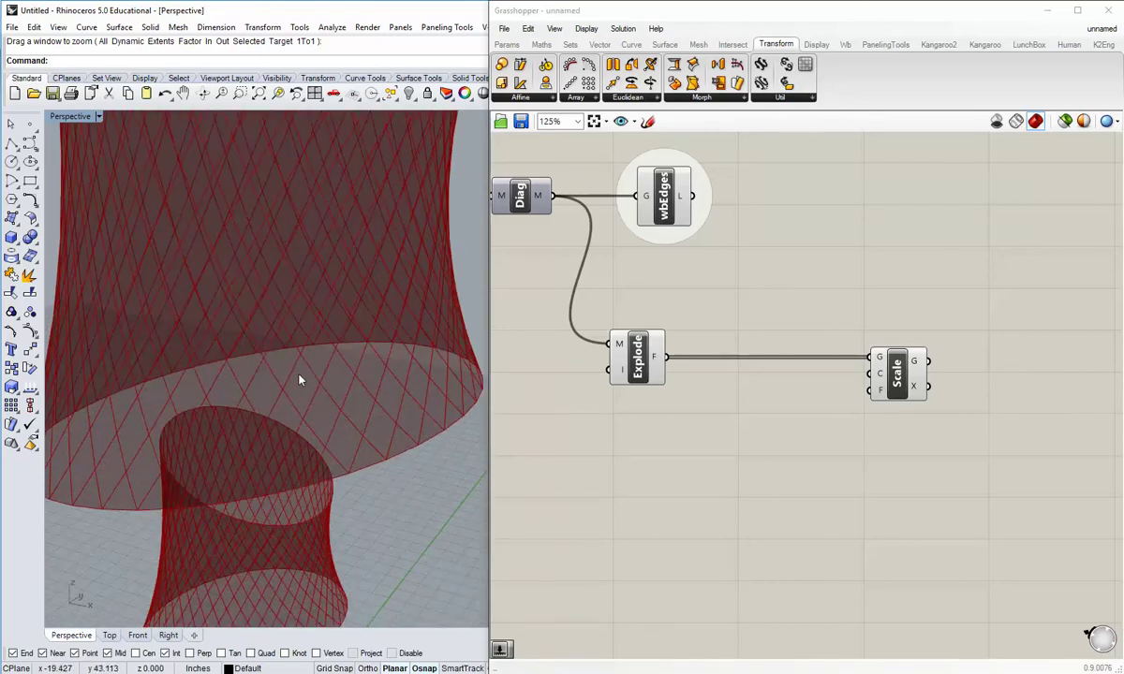
{"action": "scroll", "coordinate": [319, 356], "scroll_direction": "up", "scroll_amount": 2}
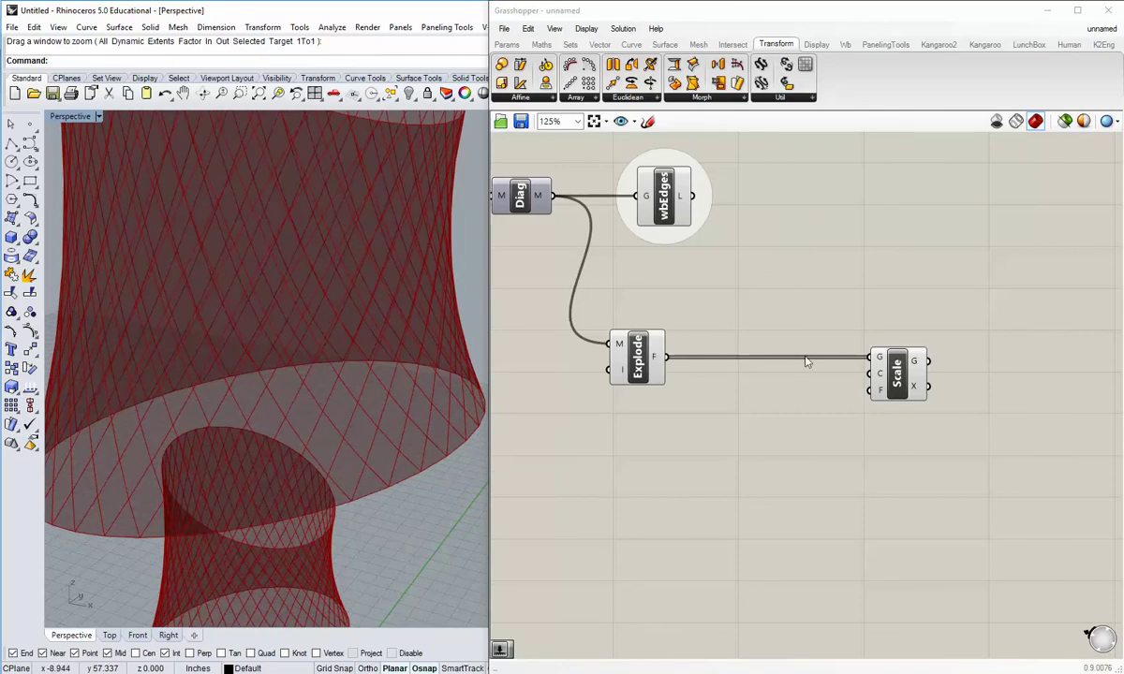
{"action": "mouse_move", "coordinate": [882, 377]}
{"action": "right_click_drag", "start_coordinate": [279, 375], "coordinate": [304, 437]}
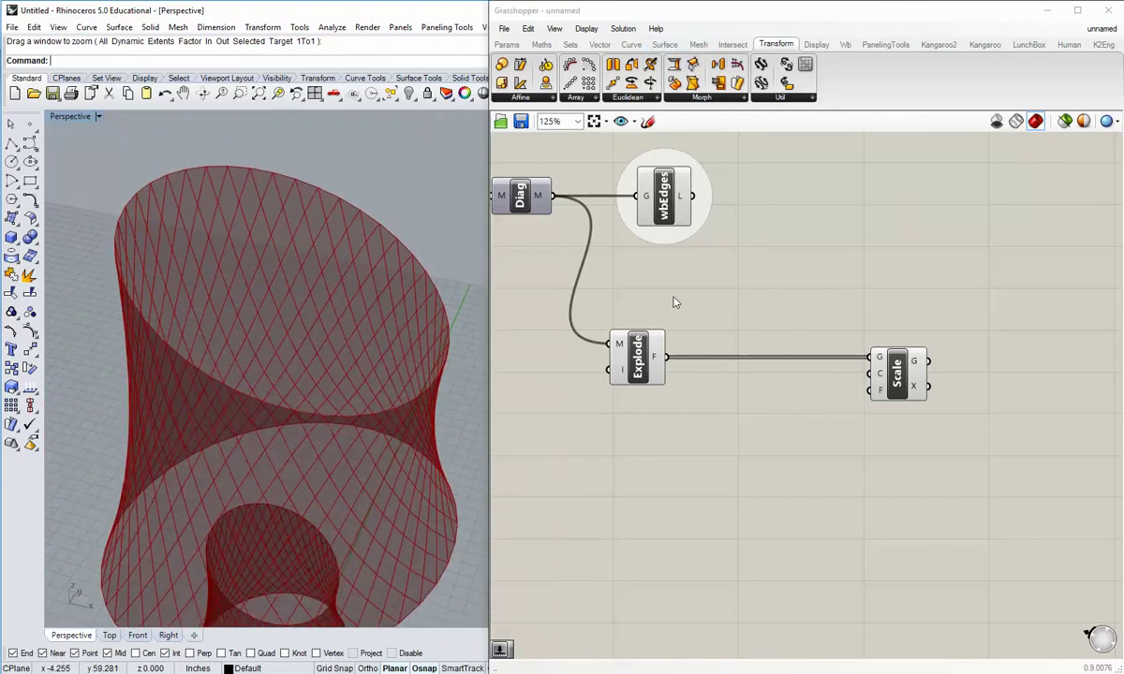
Add a Mesh Area component between Mesh Explode and Scale, and connect the exploded faces to its mesh input.
{"action": "left_click", "coordinate": [697, 45]}
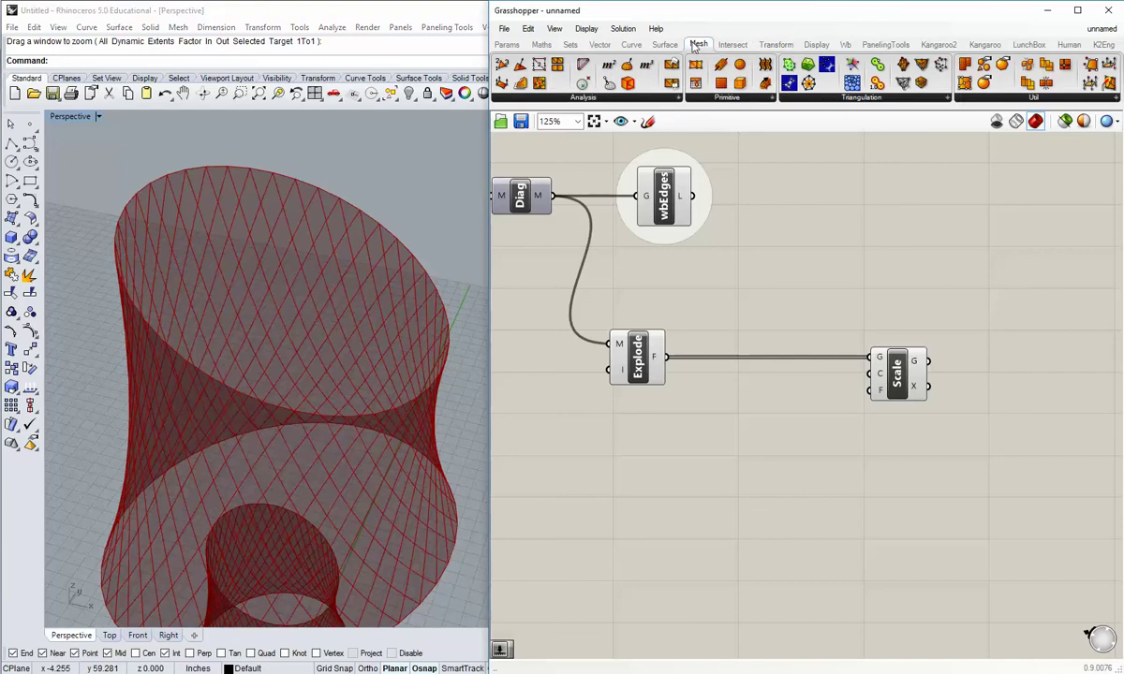
{"action": "left_click", "coordinate": [598, 99]}
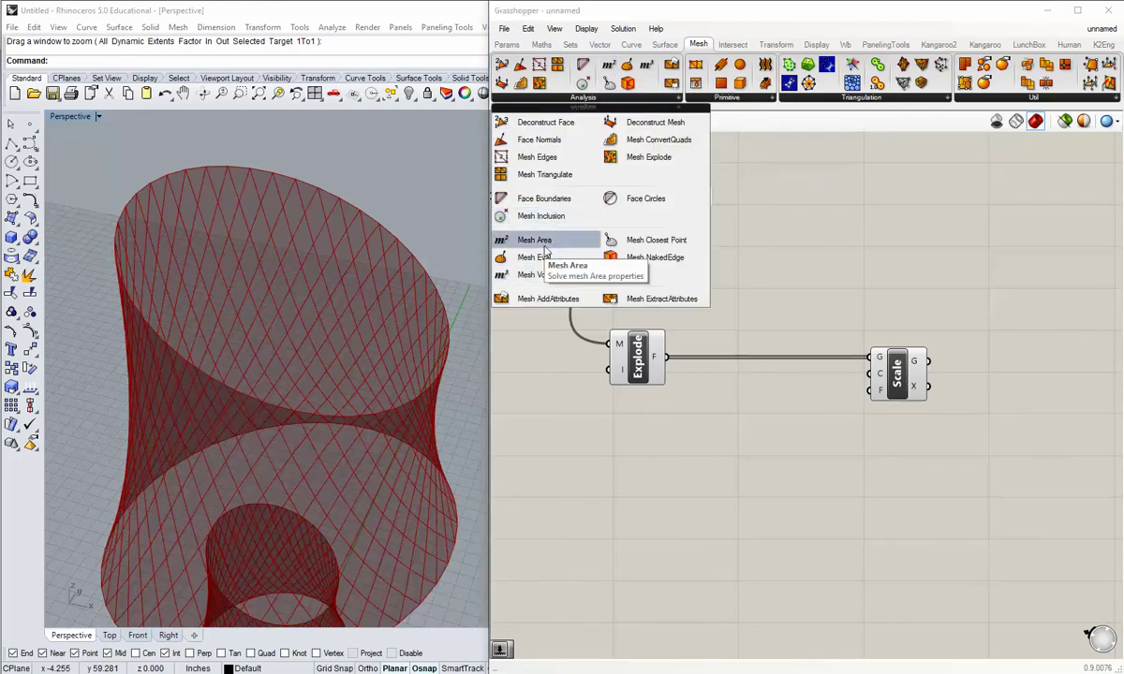
{"action": "left_click_drag", "start_coordinate": [546, 246], "coordinate": [749, 415]}
{"action": "left_click_drag", "start_coordinate": [667, 357], "coordinate": [761, 432]}
{"action": "left_click", "coordinate": [730, 444]}
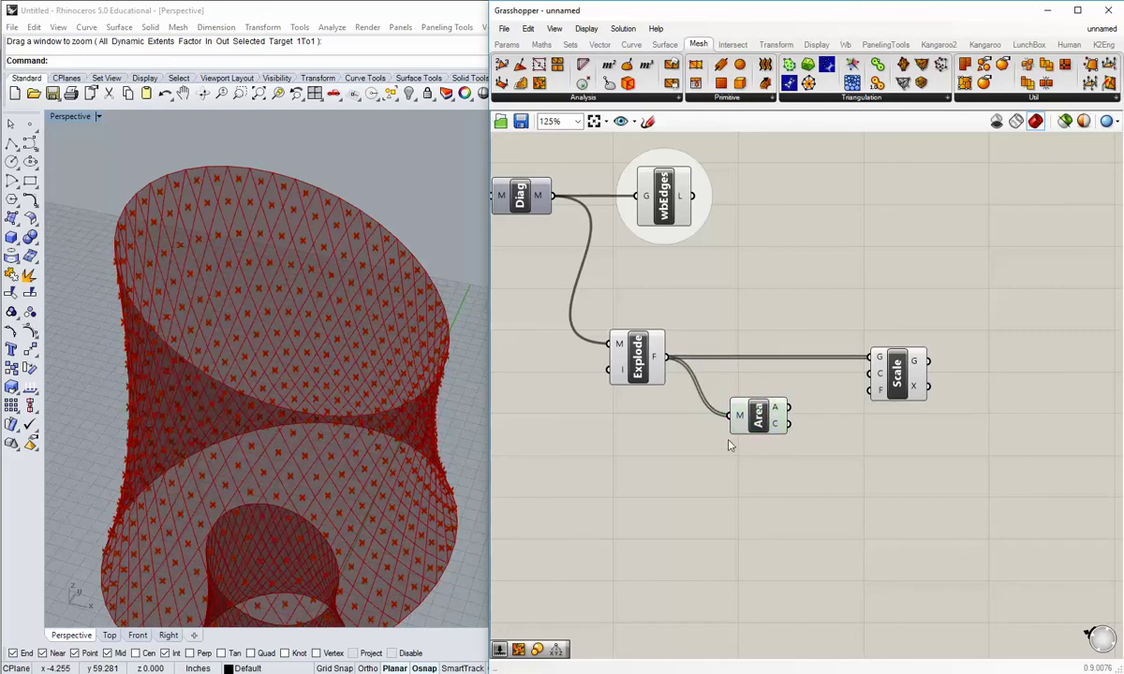
Connect the face centroids from Mesh Area to Scale's centre input and place Area close beneath the wire between Explode and Scale.
{"action": "left_click", "coordinate": [753, 419]}
{"action": "right_click_drag", "start_coordinate": [326, 329], "coordinate": [348, 369]}
{"action": "scroll", "coordinate": [318, 319], "scroll_direction": "up", "scroll_amount": 6}
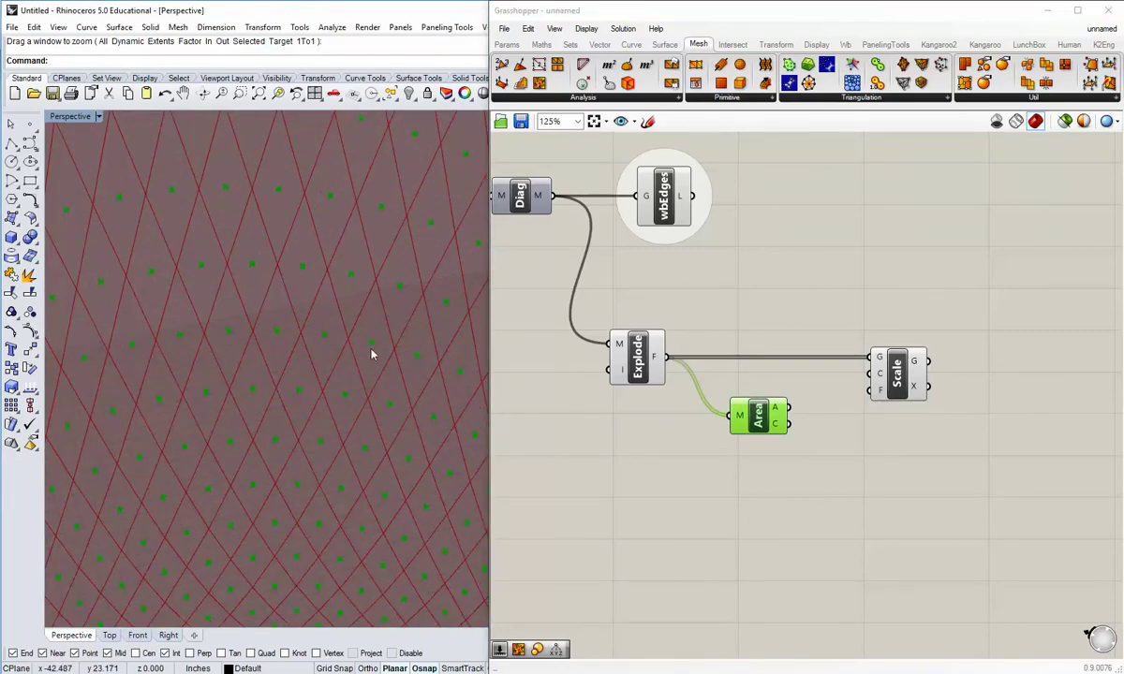
{"action": "scroll", "coordinate": [372, 354], "scroll_direction": "down", "scroll_amount": 8}
{"action": "scroll", "coordinate": [473, 398], "scroll_direction": "down", "scroll_amount": 2}
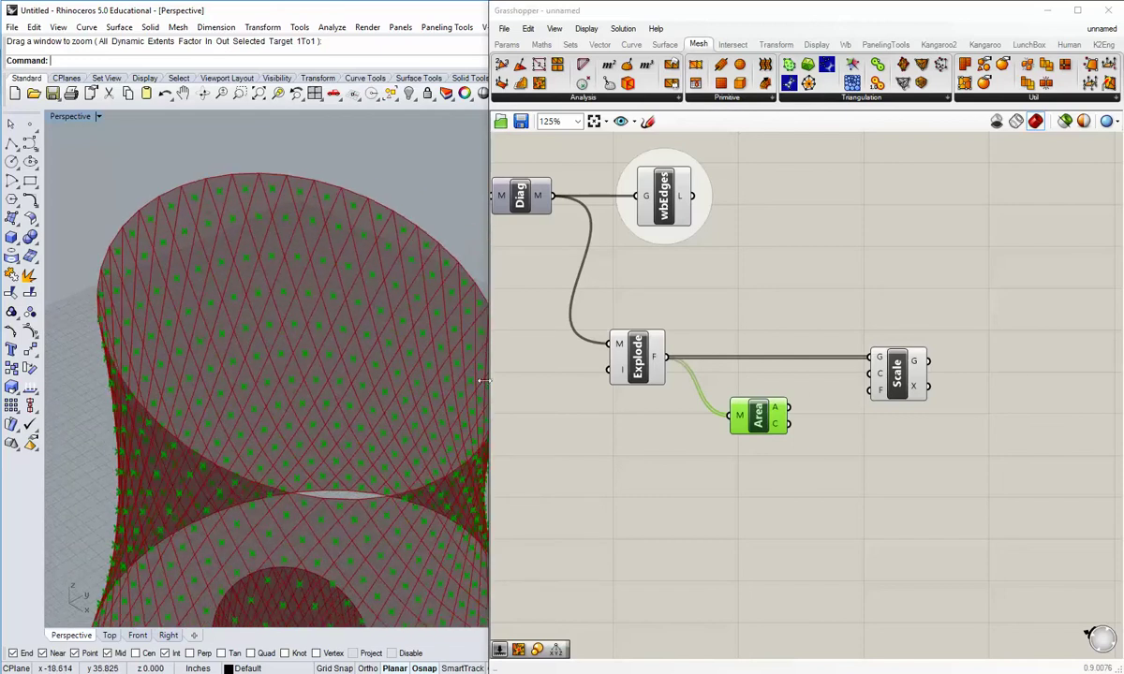
{"action": "mouse_move", "coordinate": [779, 409]}
{"action": "right_click_drag", "start_coordinate": [803, 427], "coordinate": [720, 429]}
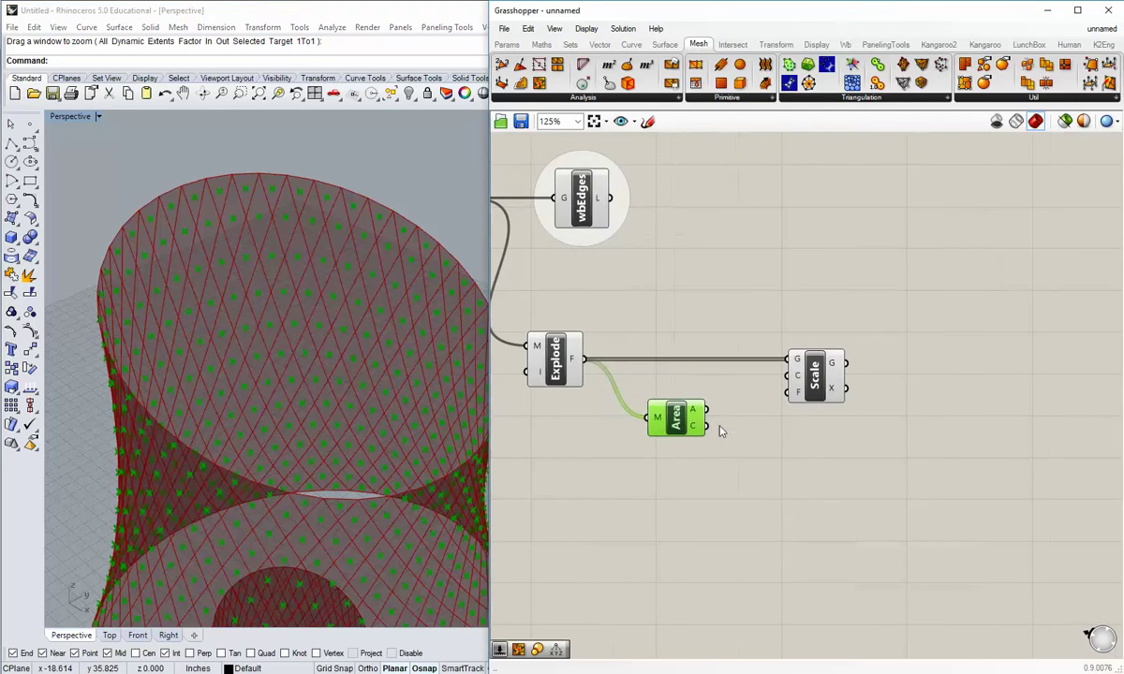
{"action": "left_click", "coordinate": [715, 433]}
{"action": "left_click_drag", "start_coordinate": [715, 432], "coordinate": [742, 359]}
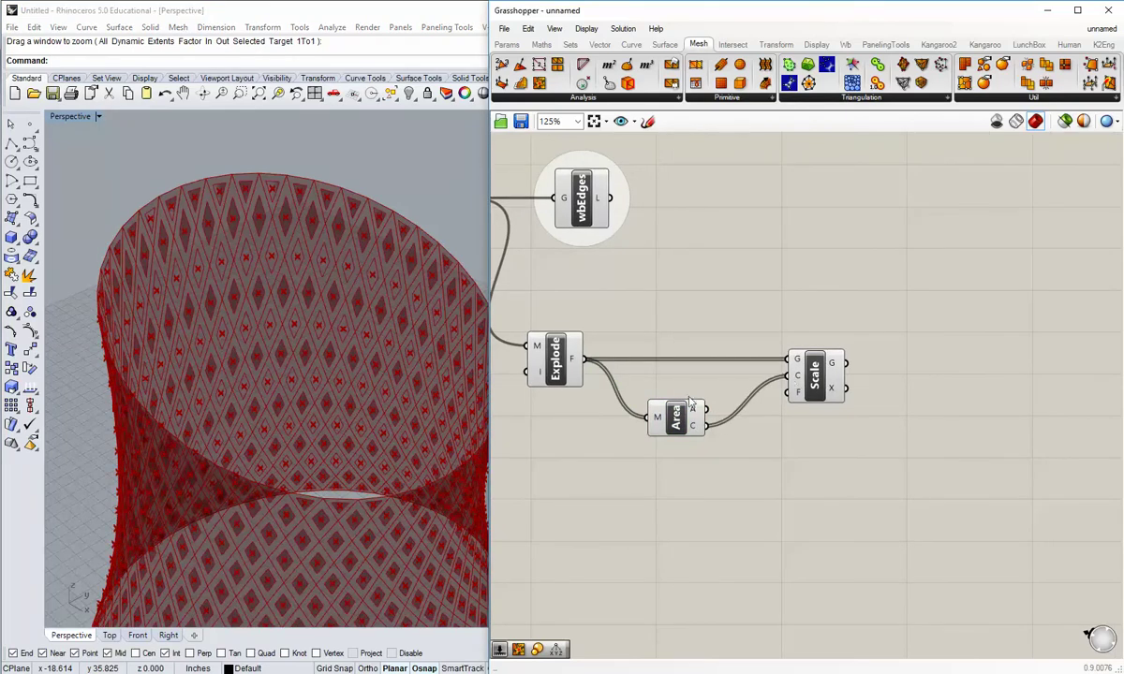
{"action": "left_click_drag", "start_coordinate": [675, 423], "coordinate": [683, 393]}
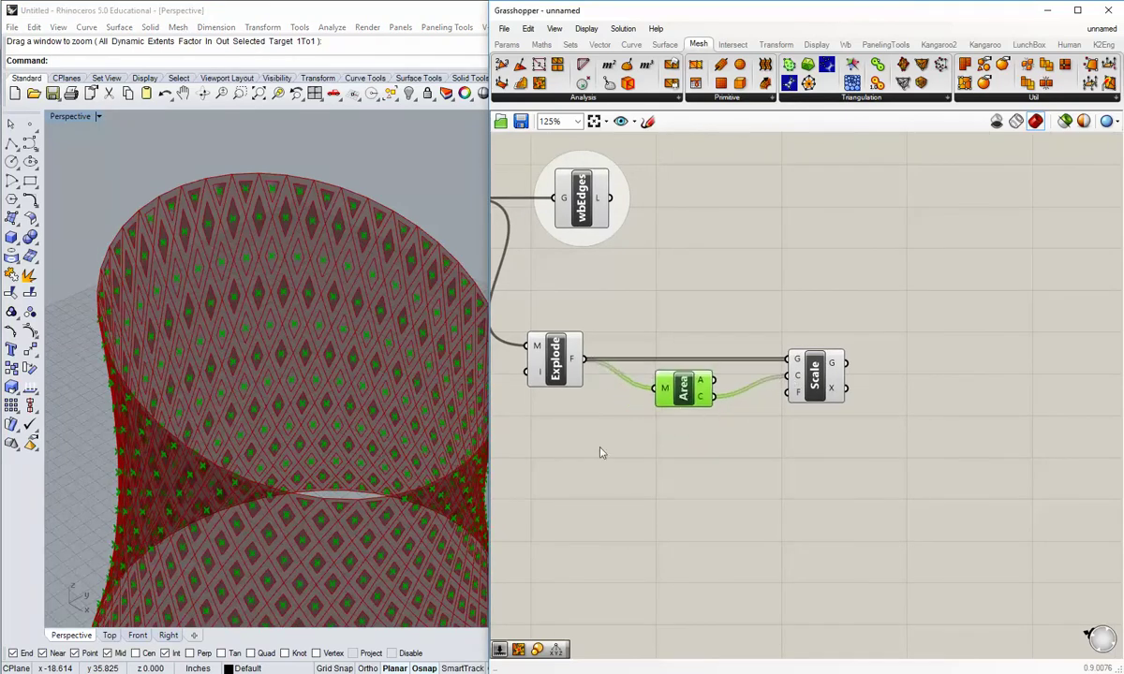
Turn off the Mesh Explode preview to isolate the scaled panels within the edge wireframe.
{"action": "right_click", "coordinate": [559, 373]}
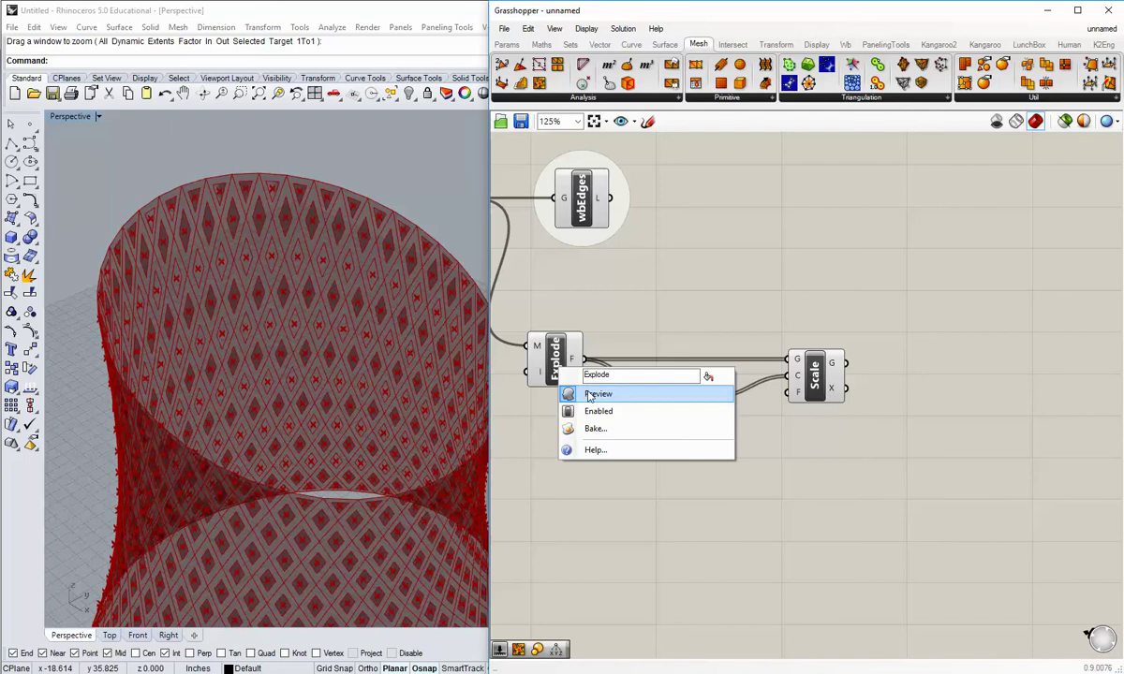
{"action": "left_click", "coordinate": [588, 397]}
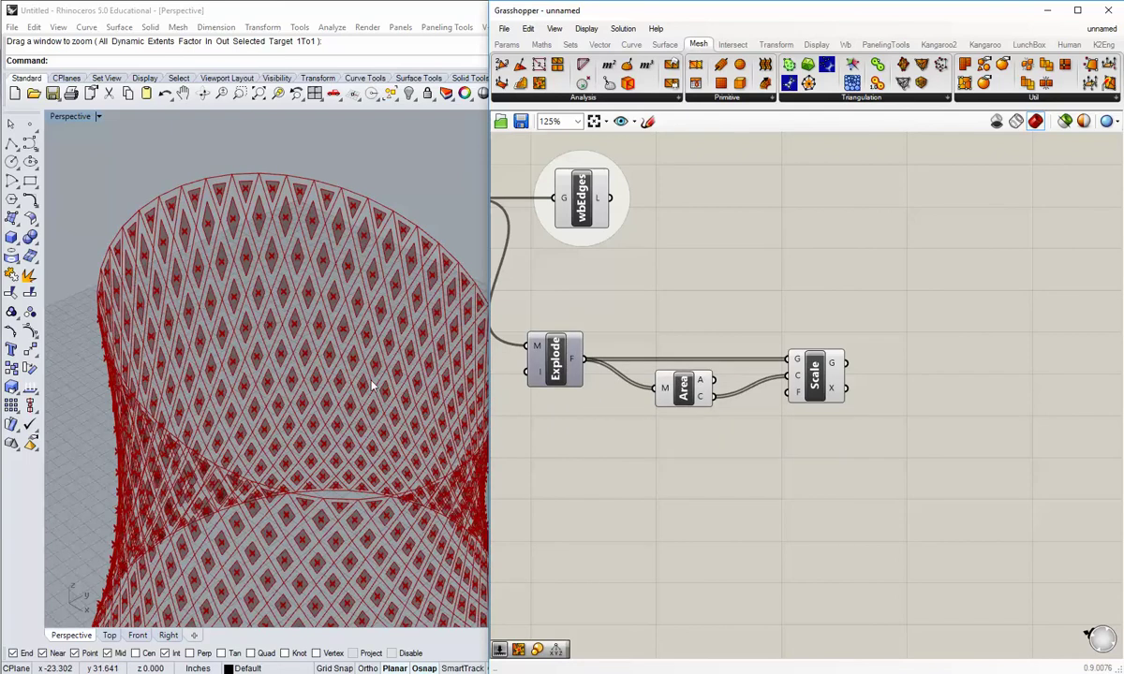
{"action": "right_click_drag", "start_coordinate": [349, 363], "coordinate": [365, 415]}
{"action": "scroll", "coordinate": [365, 415], "scroll_direction": "up", "scroll_amount": 10}
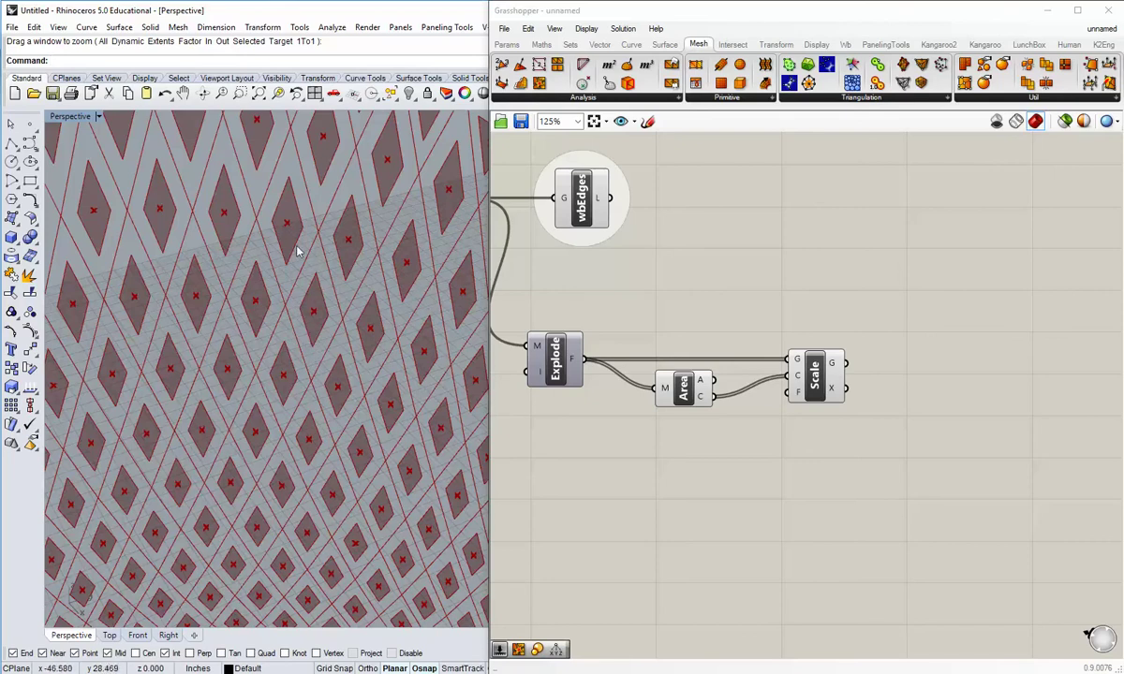
Add a Number Slider below Mesh Area and connect it to the factor input of Scale.
{"action": "left_click", "coordinate": [498, 47]}
{"action": "left_click", "coordinate": [505, 45]}
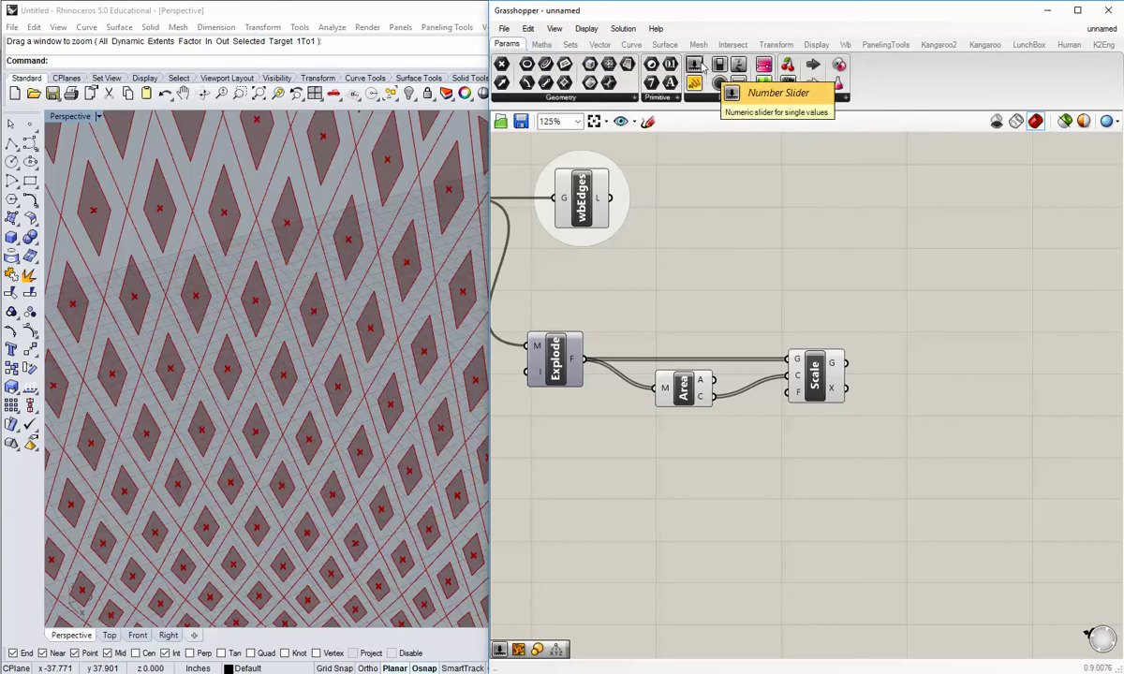
{"action": "left_click_drag", "start_coordinate": [702, 63], "coordinate": [669, 464]}
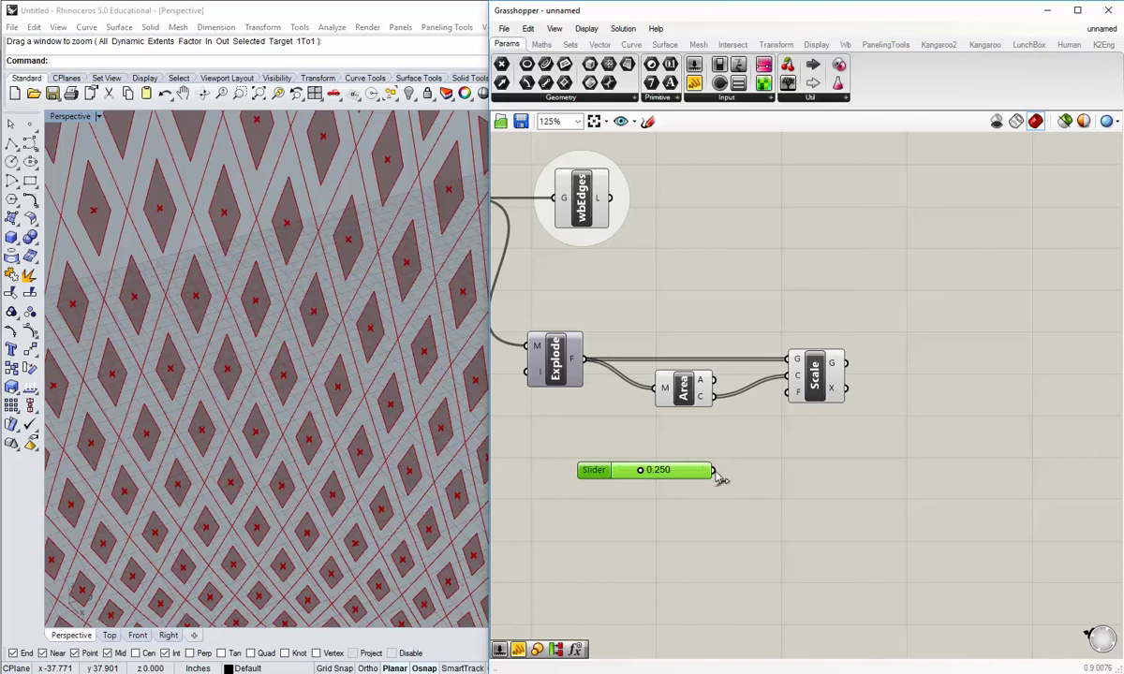
{"action": "left_click_drag", "start_coordinate": [714, 469], "coordinate": [789, 392]}
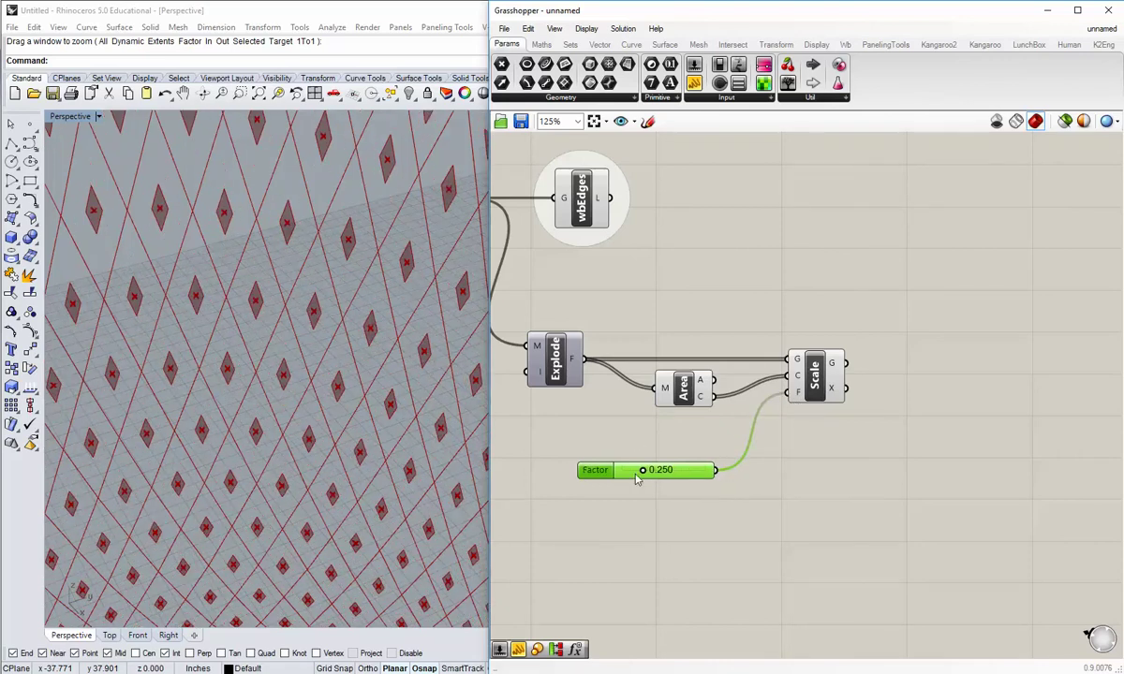
Move the factor slider up beneath Mesh Area, test factors of 1.000 and 0.000, and set it to 0.848.
{"action": "left_click_drag", "start_coordinate": [642, 470], "coordinate": [717, 471]}
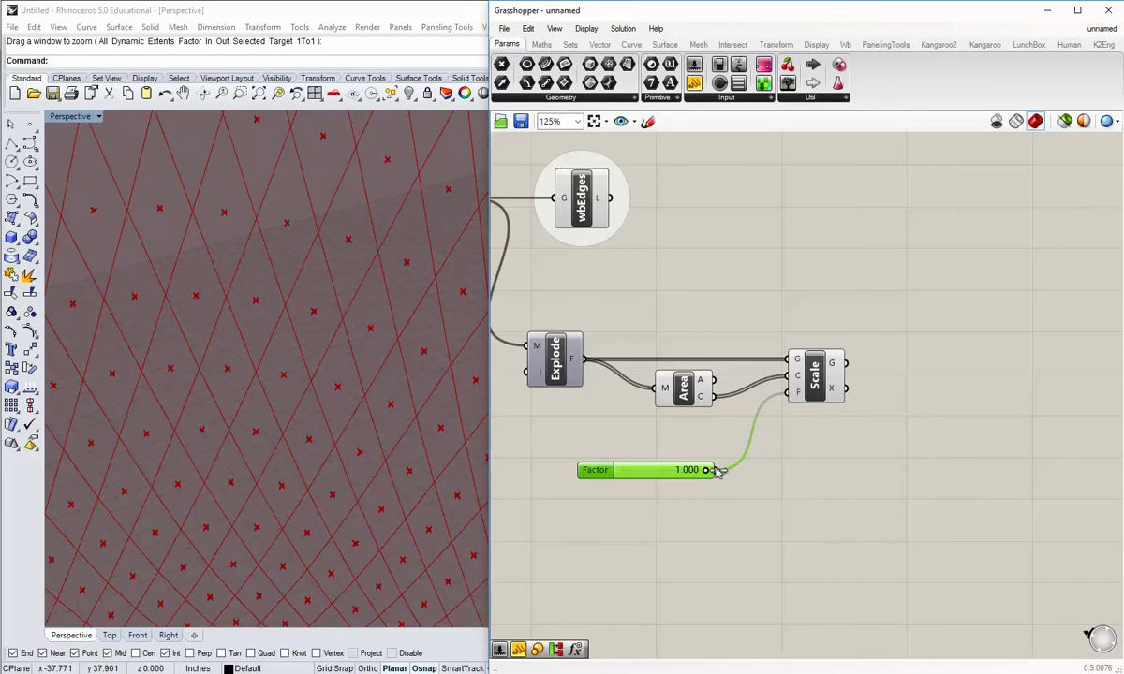
{"action": "left_click_drag", "start_coordinate": [637, 470], "coordinate": [649, 443]}
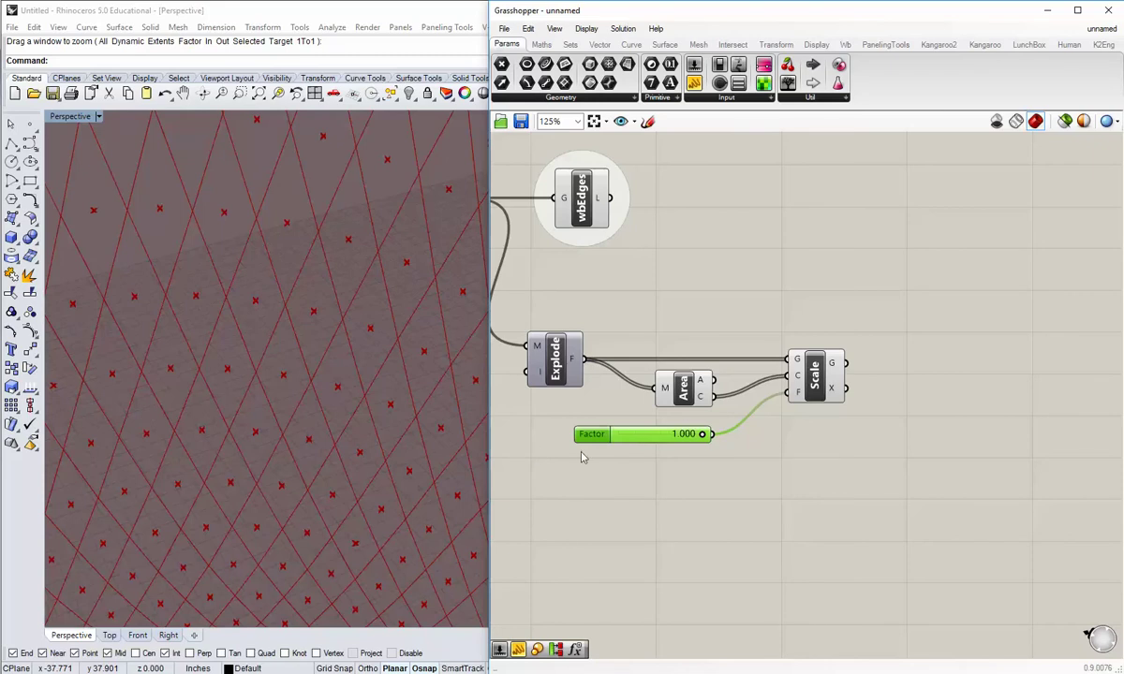
{"action": "left_click_drag", "start_coordinate": [704, 436], "coordinate": [618, 434]}
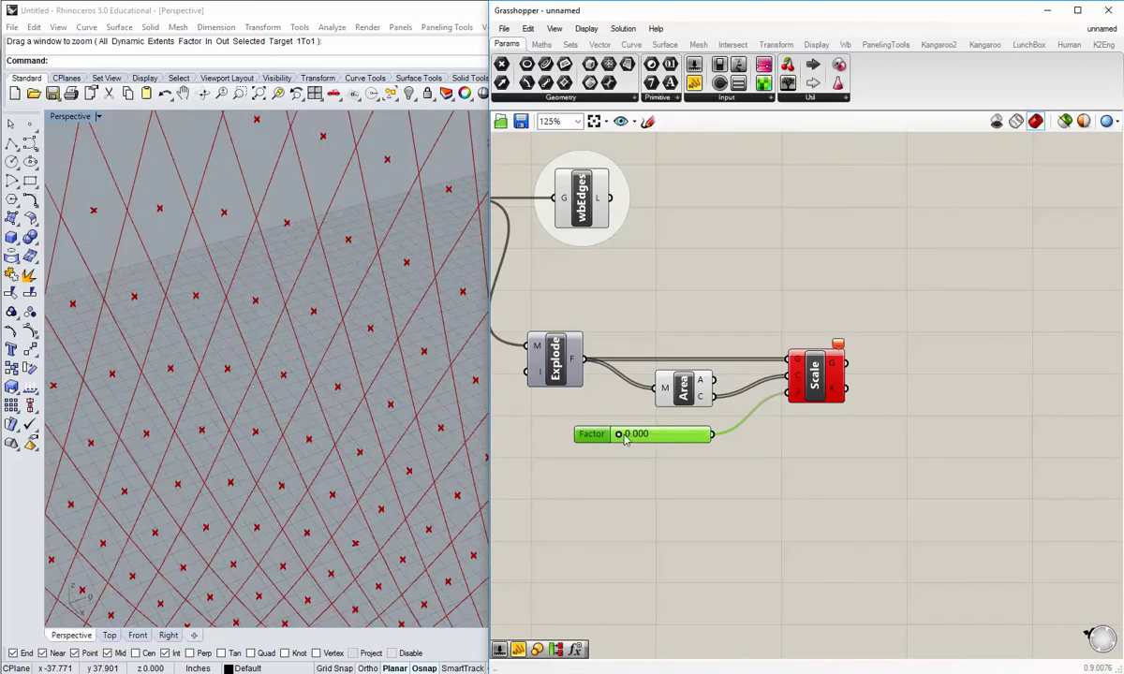
{"action": "left_click_drag", "start_coordinate": [618, 435], "coordinate": [691, 468]}
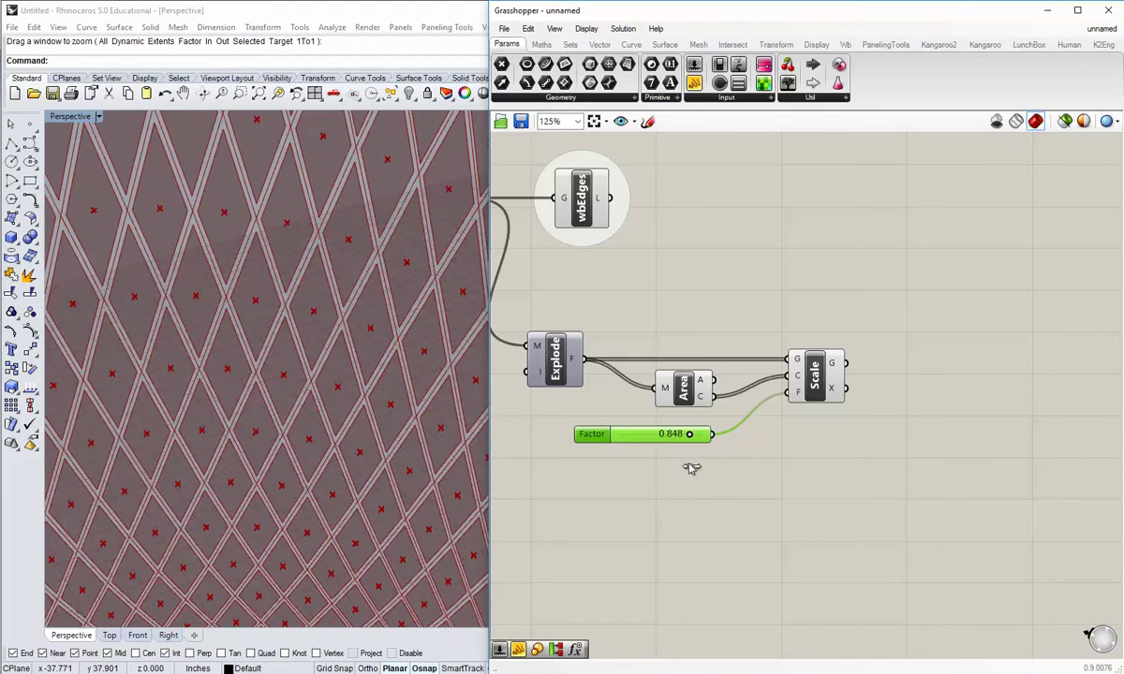
Fine-tune the panel scale factor to 0.861 to narrow the gaps between the panels.
{"action": "scroll", "coordinate": [363, 442], "scroll_direction": "down", "scroll_amount": 5}
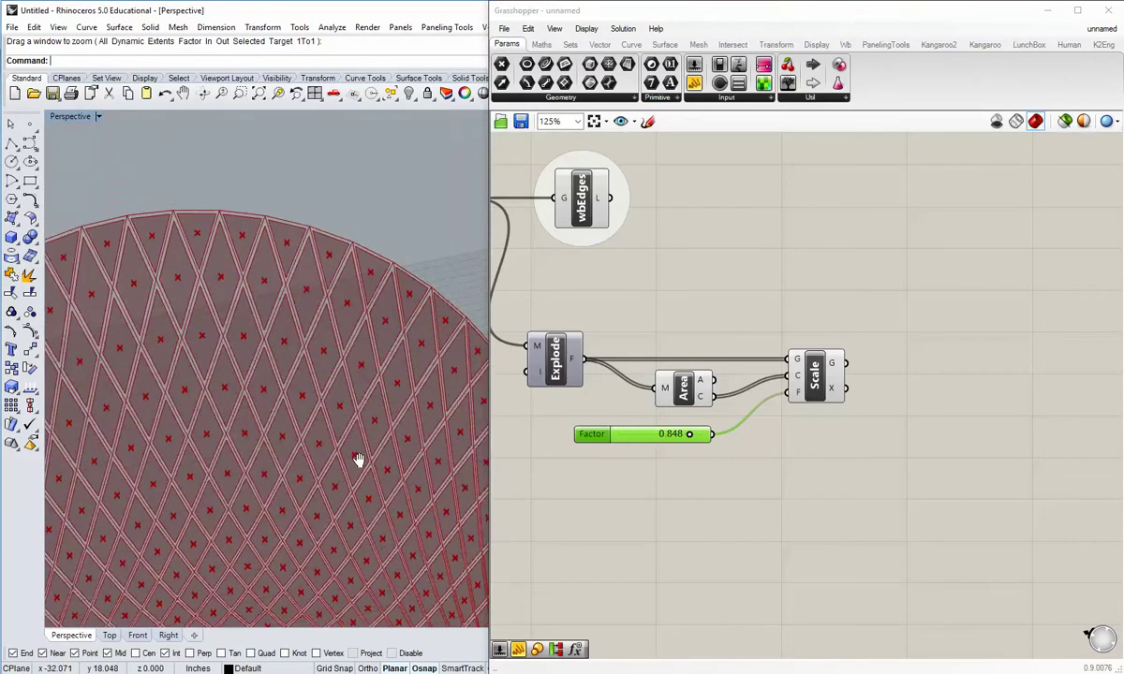
{"action": "scroll", "coordinate": [243, 359], "scroll_direction": "up", "scroll_amount": 5}
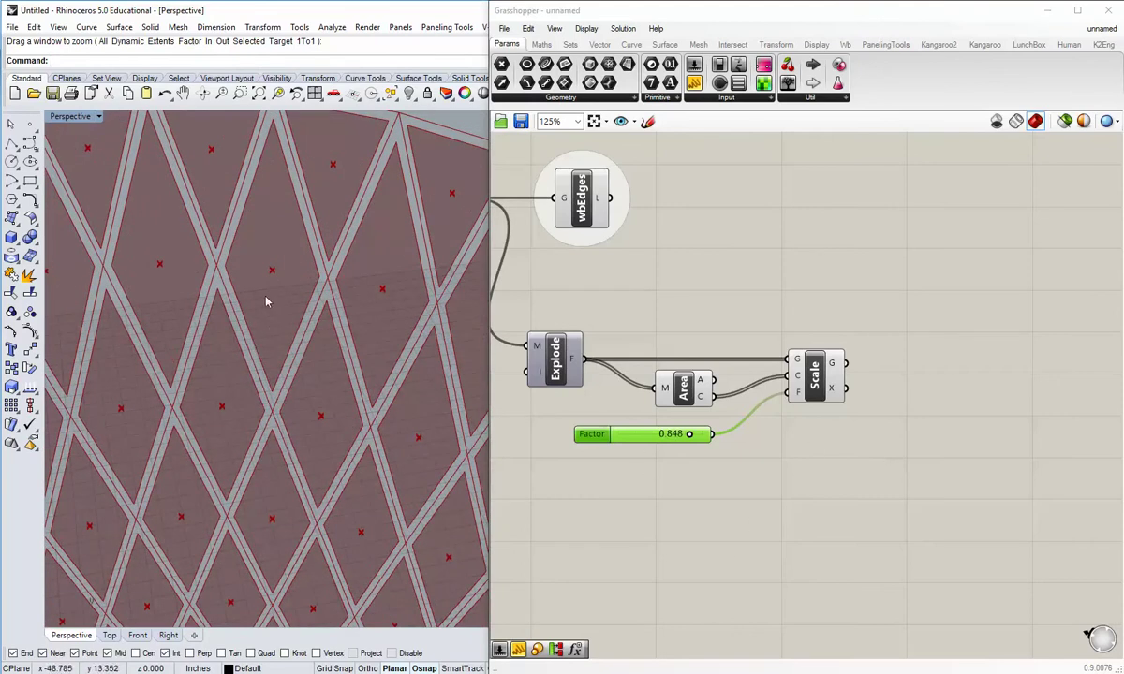
{"action": "right_click_drag", "start_coordinate": [277, 366], "coordinate": [279, 384], "text": "shift"}
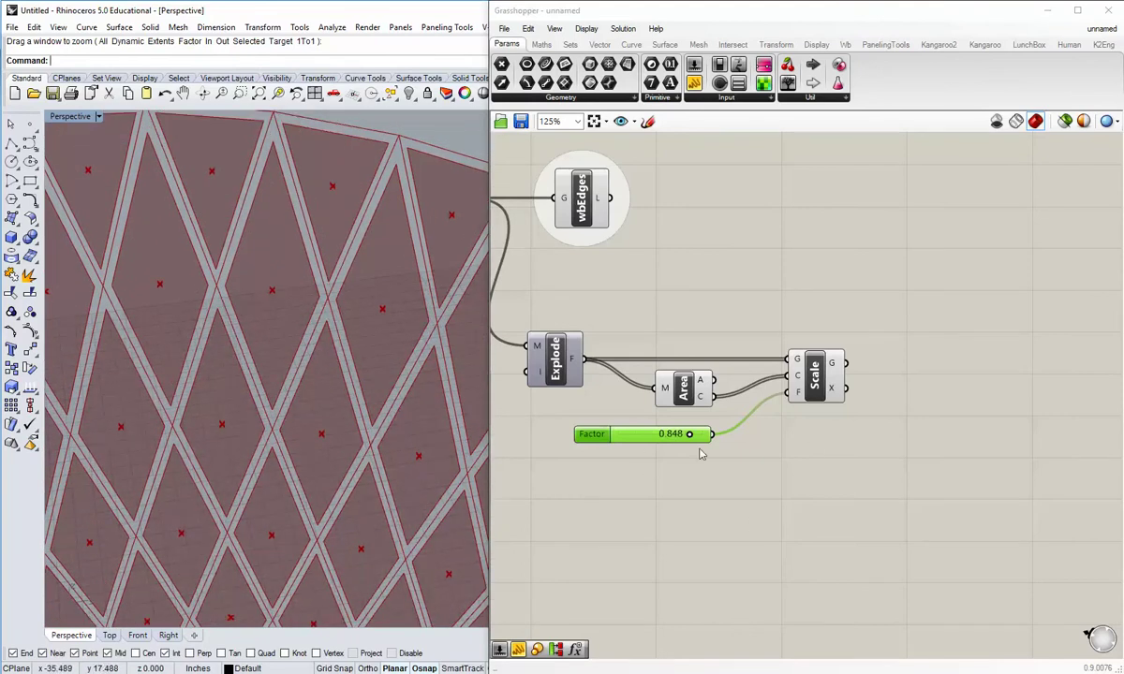
{"action": "left_click_drag", "start_coordinate": [699, 453], "coordinate": [544, 396]}
{"action": "left_click", "coordinate": [653, 306]}
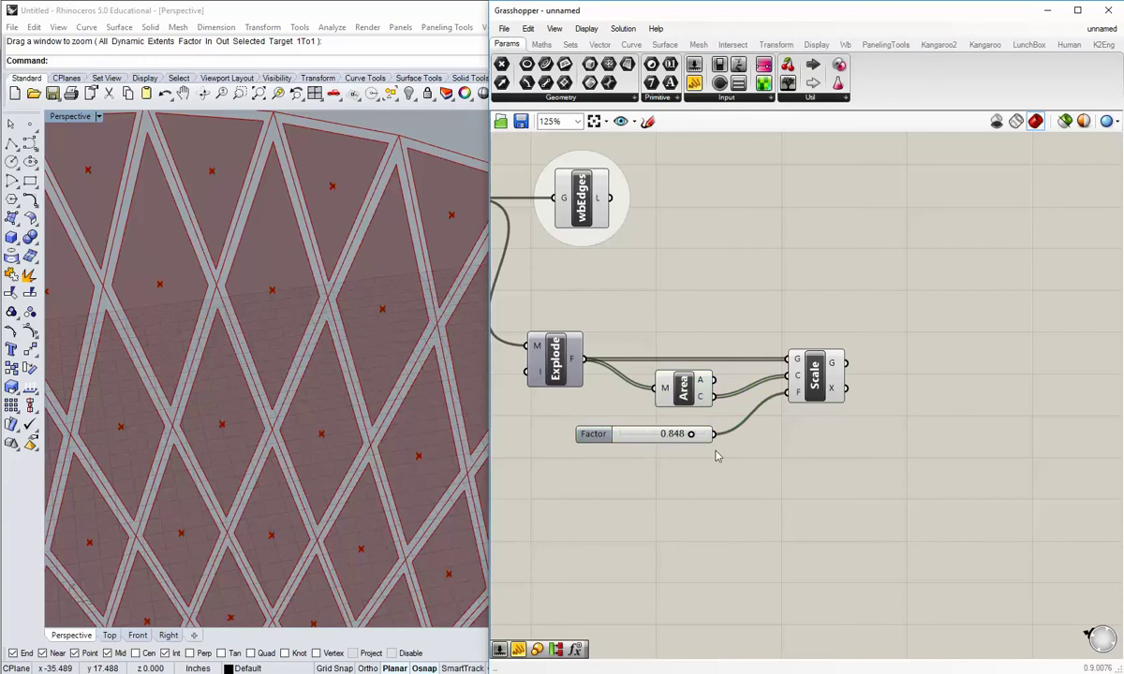
{"action": "scroll", "coordinate": [660, 432], "scroll_direction": "up", "scroll_amount": 1}
{"action": "left_click_drag", "start_coordinate": [703, 437], "coordinate": [708, 443]}
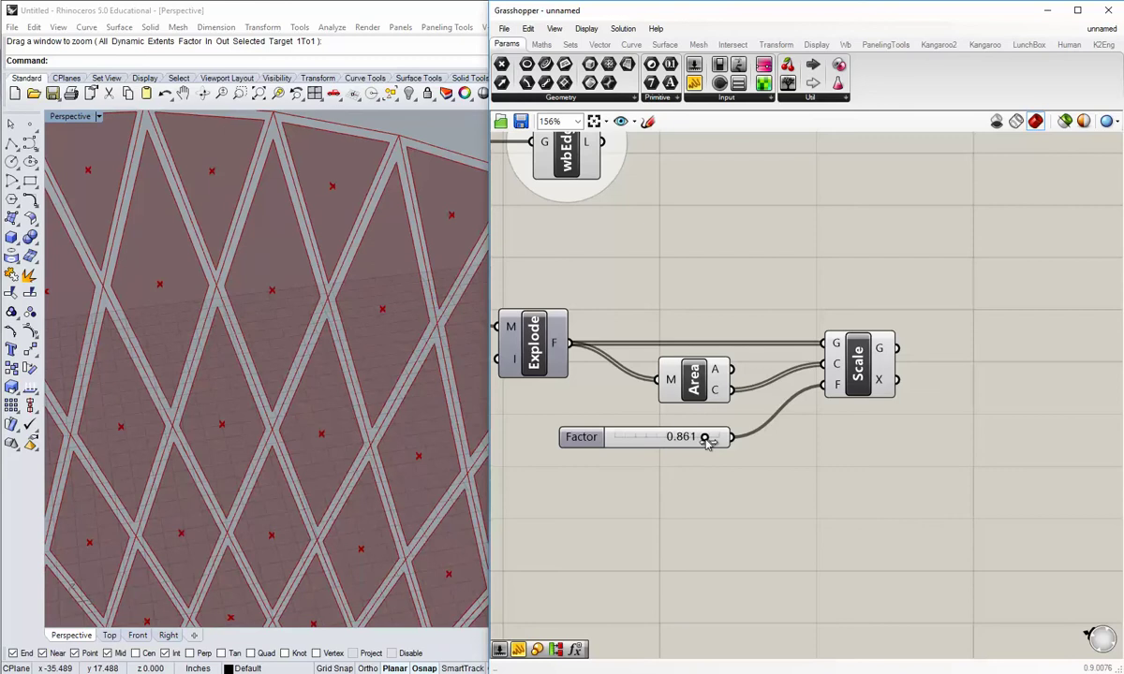
Examine the scaled diamond panels and the gaps between them from several distances and angles along the upper rim.
{"action": "scroll", "coordinate": [431, 481], "scroll_direction": "down", "scroll_amount": 2}
{"action": "right_click_drag", "start_coordinate": [432, 481], "coordinate": [366, 482], "text": "shift"}
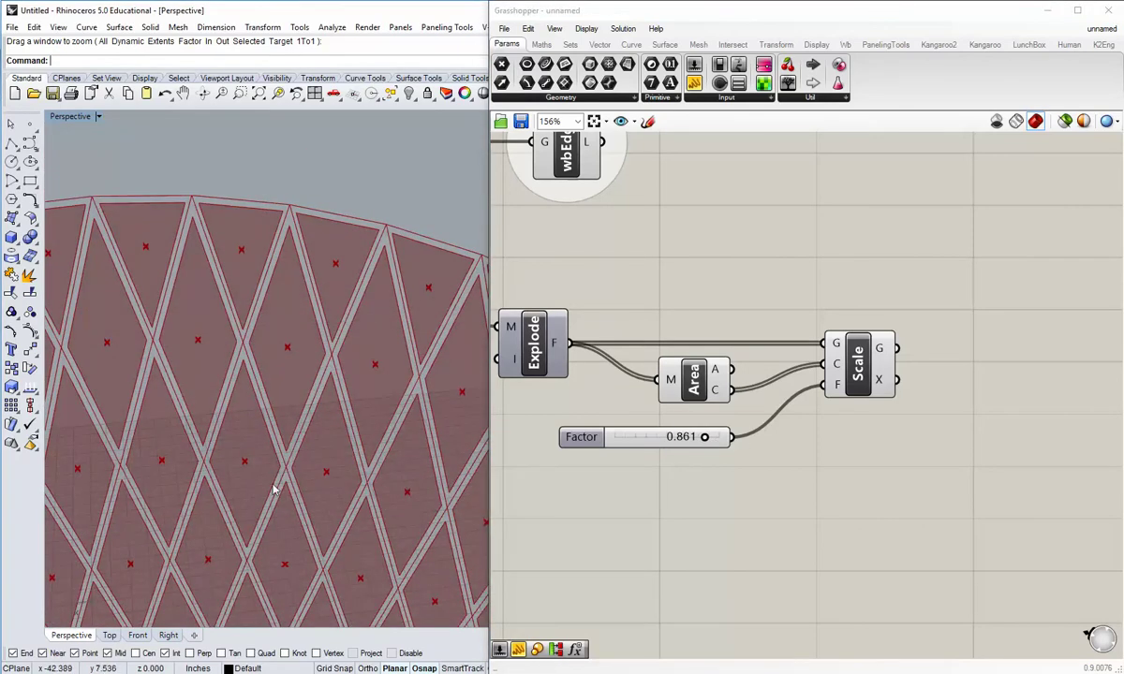
{"action": "scroll", "coordinate": [267, 496], "scroll_direction": "up", "scroll_amount": 3}
{"action": "scroll", "coordinate": [281, 459], "scroll_direction": "down", "scroll_amount": 3}
{"action": "scroll", "coordinate": [319, 437], "scroll_direction": "up", "scroll_amount": 3}
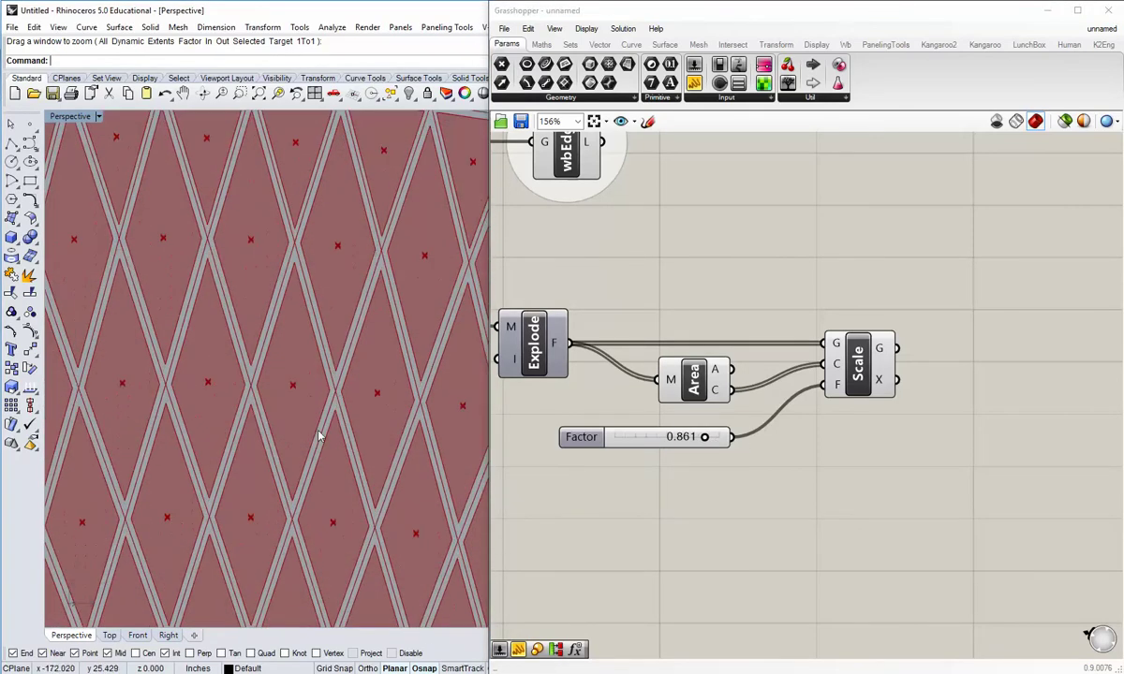
{"action": "scroll", "coordinate": [305, 431], "scroll_direction": "down", "scroll_amount": 4}
{"action": "right_click_drag", "start_coordinate": [298, 427], "coordinate": [315, 442]}
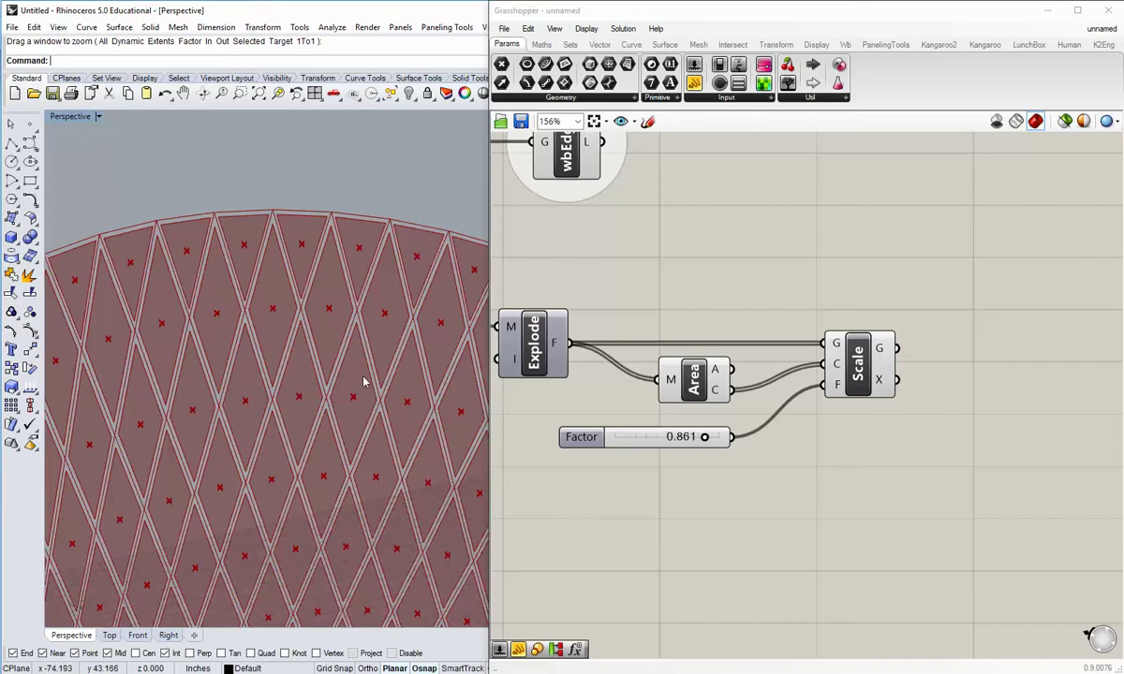
{"action": "scroll", "coordinate": [351, 431], "scroll_direction": "down", "scroll_amount": 3}
{"action": "right_click_drag", "start_coordinate": [351, 439], "coordinate": [286, 421]}
{"action": "scroll", "coordinate": [309, 349], "scroll_direction": "up", "scroll_amount": 8}
{"action": "scroll", "coordinate": [299, 400], "scroll_direction": "down", "scroll_amount": 4}
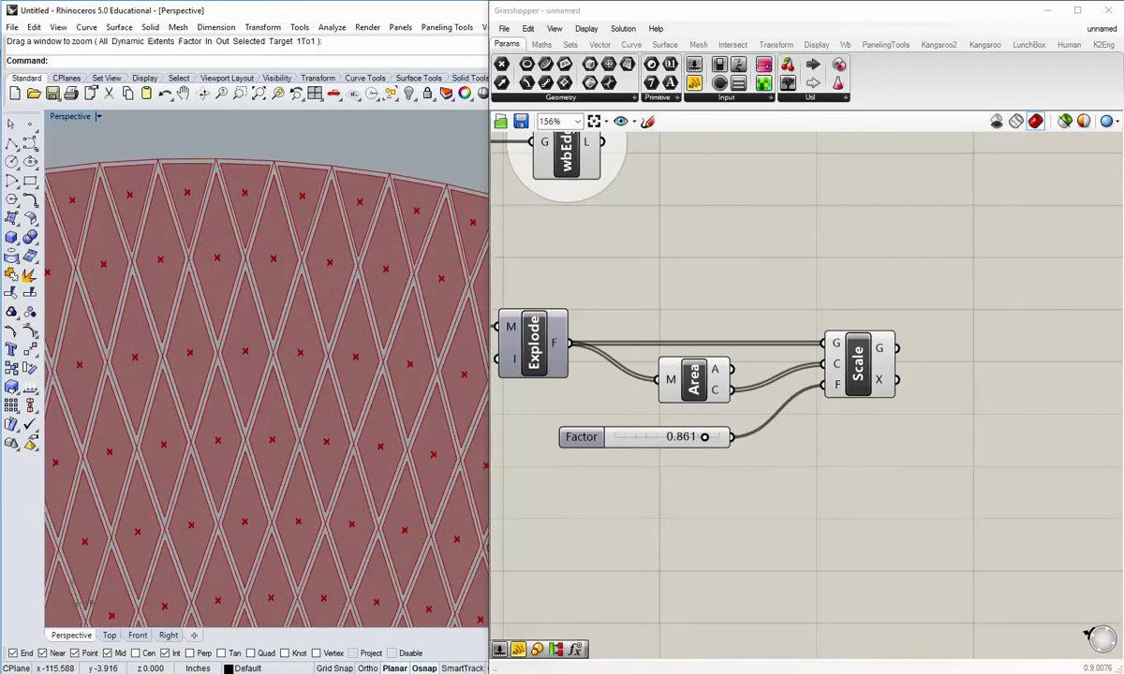
Switch to the web browser and view the Fulton Center reference photos, ending on the Grimshaw image of the skylight interior.
{"action": "key", "text": "alt+Tab"}
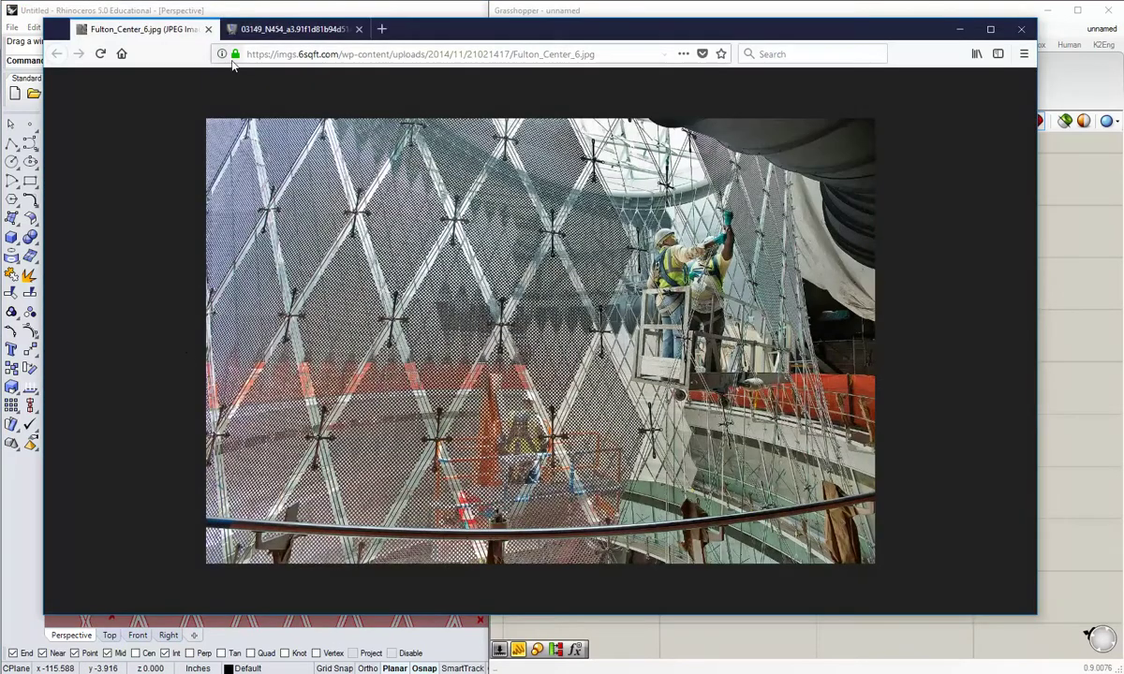
{"action": "left_click", "coordinate": [261, 30]}
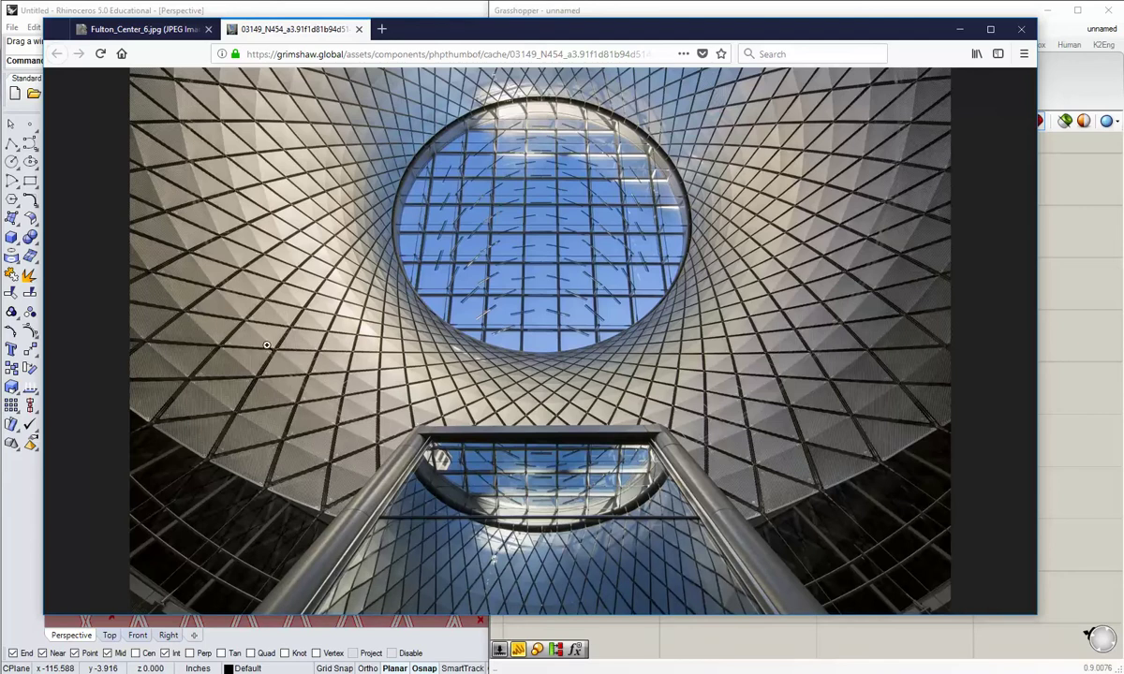
Return from the reference photo to the Rhino and Grasshopper windows and examine the scaled panels along the upper rim.
{"action": "left_click", "coordinate": [959, 29]}
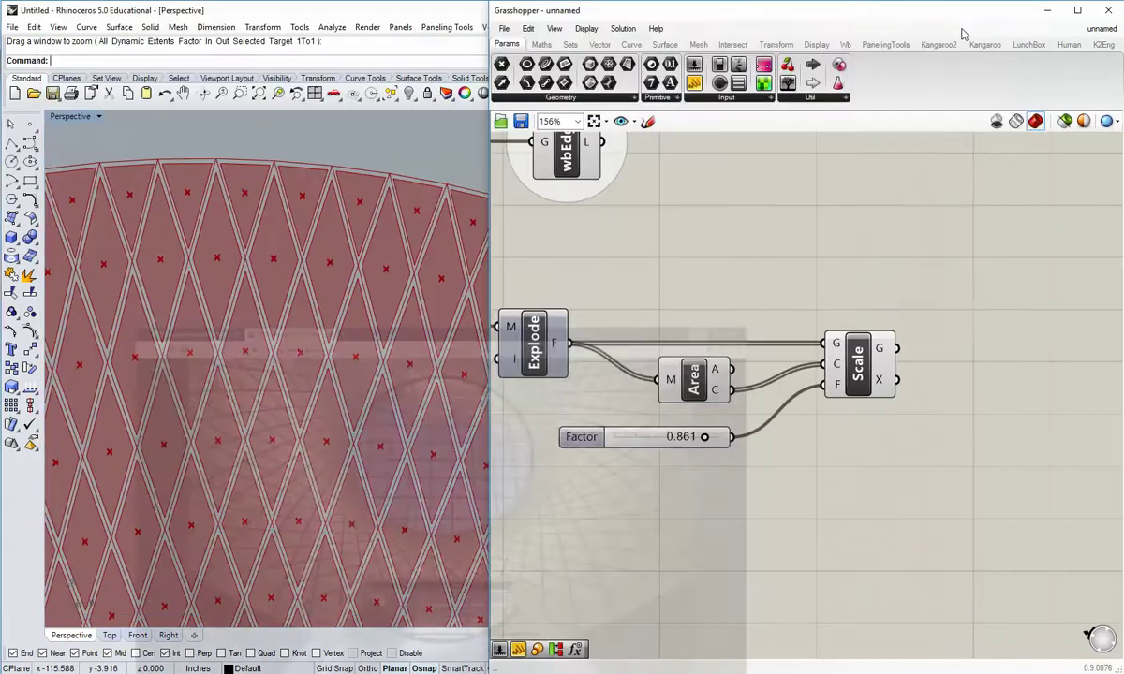
{"action": "scroll", "coordinate": [317, 476], "scroll_direction": "down", "scroll_amount": 4}
{"action": "right_click_drag", "start_coordinate": [308, 495], "coordinate": [316, 397]}
{"action": "scroll", "coordinate": [645, 336], "scroll_direction": "down", "scroll_amount": 4}
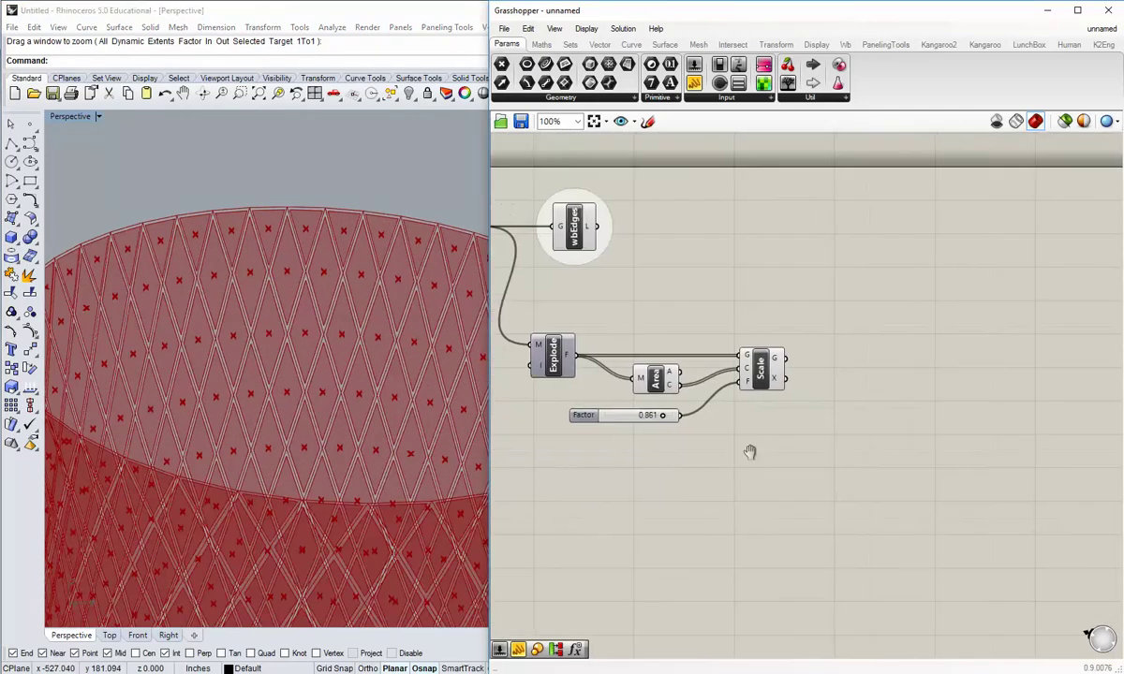
{"action": "scroll", "coordinate": [747, 452], "scroll_direction": "up", "scroll_amount": 2}
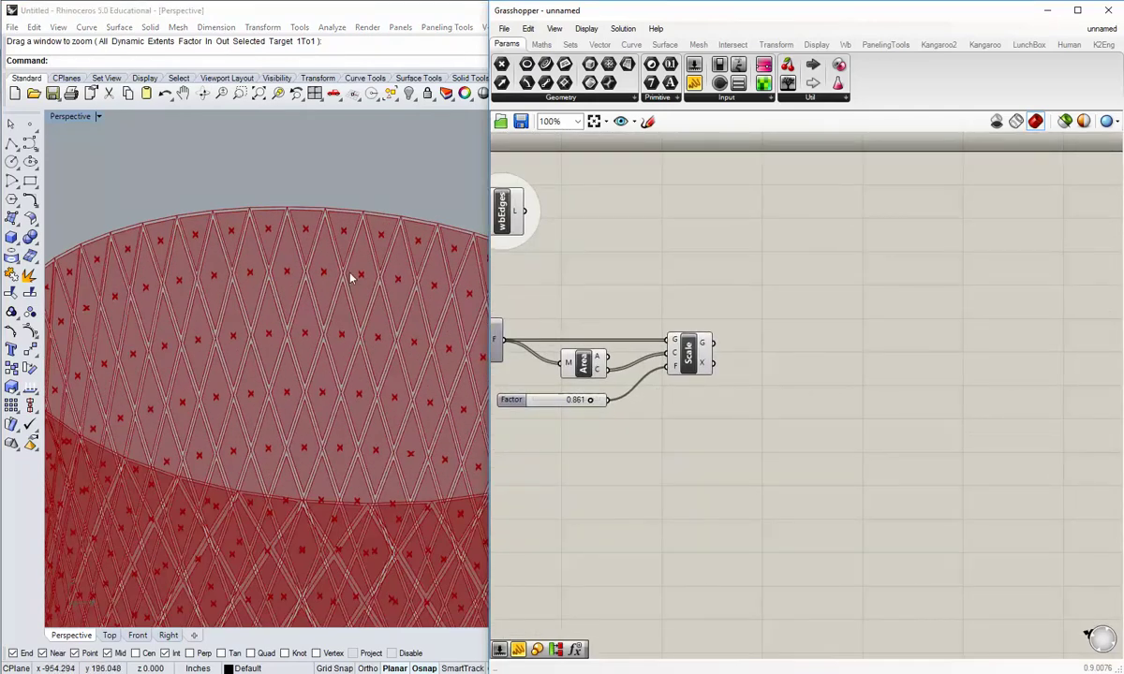
{"action": "scroll", "coordinate": [351, 356], "scroll_direction": "up", "scroll_amount": 4}
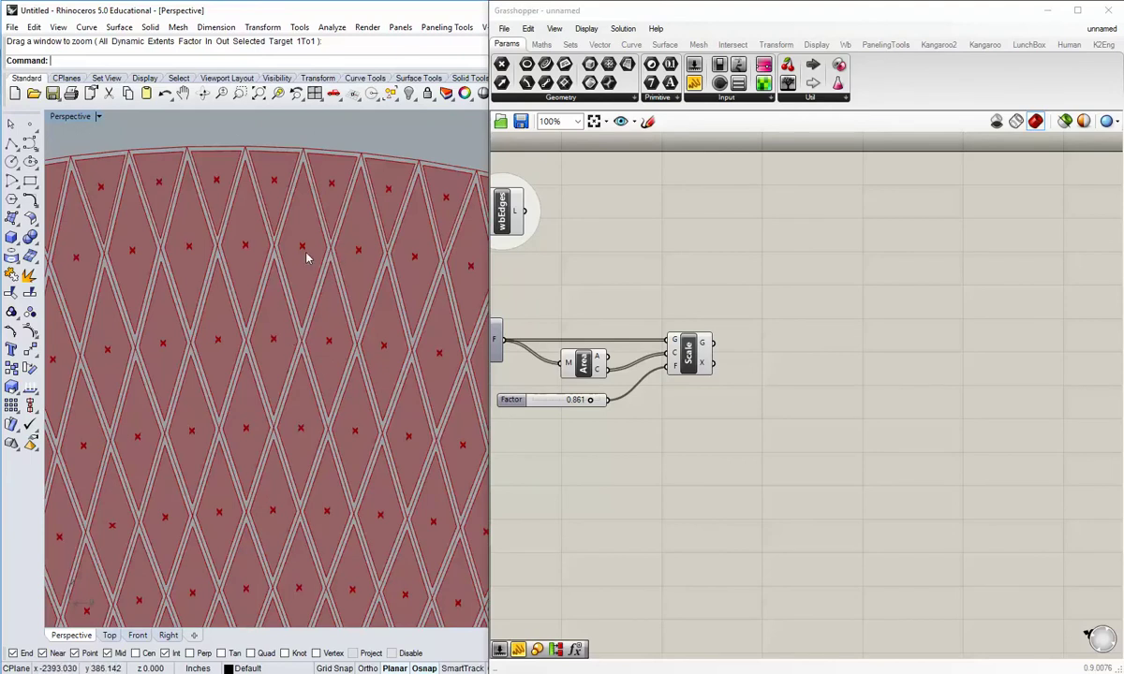
Feed the scaled panel geometry into a new Mesh Triangulate component and hide the preview of the Scale component.
{"action": "right_click_drag", "start_coordinate": [695, 413], "coordinate": [664, 445]}
{"action": "left_click", "coordinate": [698, 44]}
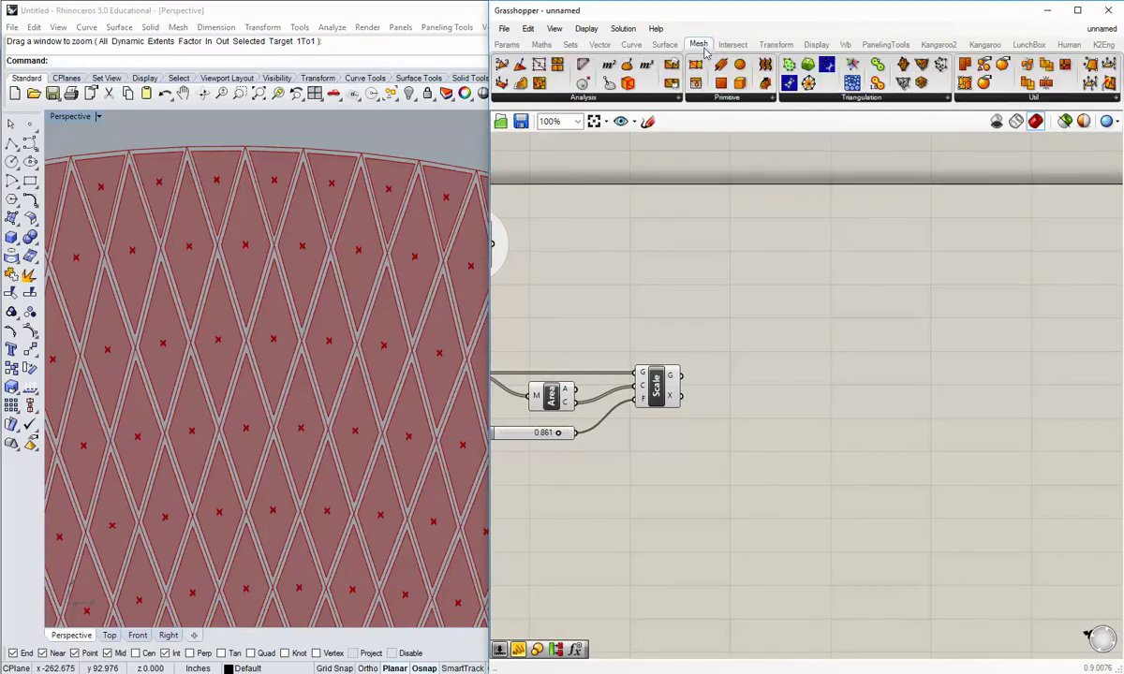
{"action": "left_click", "coordinate": [551, 98]}
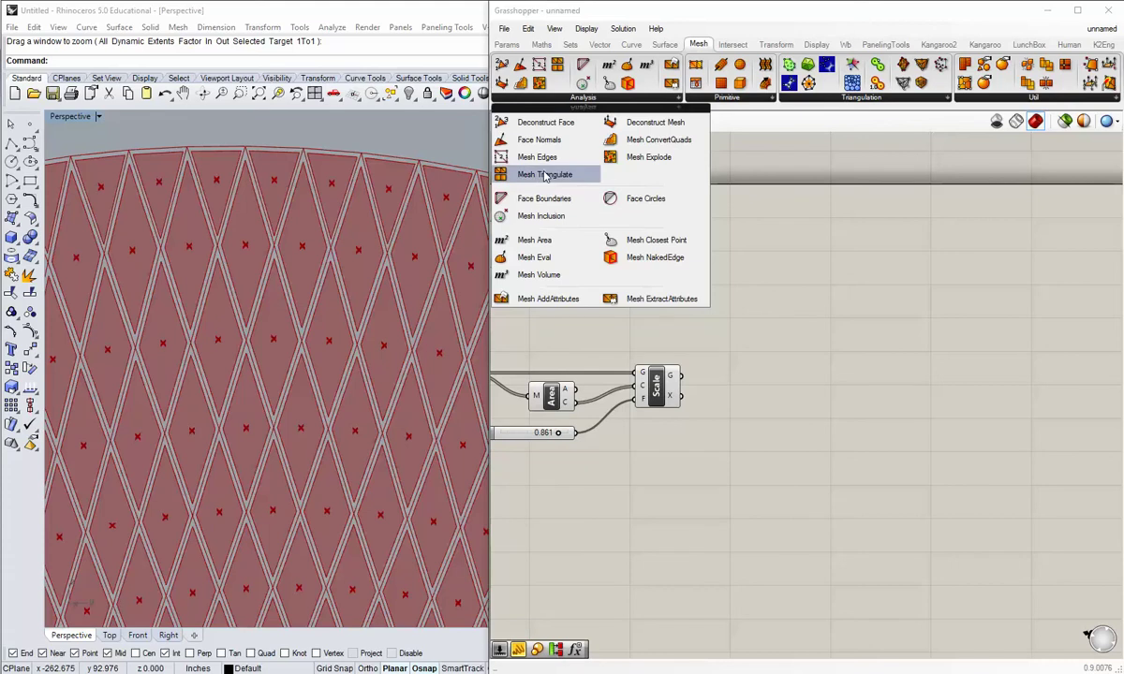
{"action": "left_click_drag", "start_coordinate": [547, 177], "coordinate": [765, 389]}
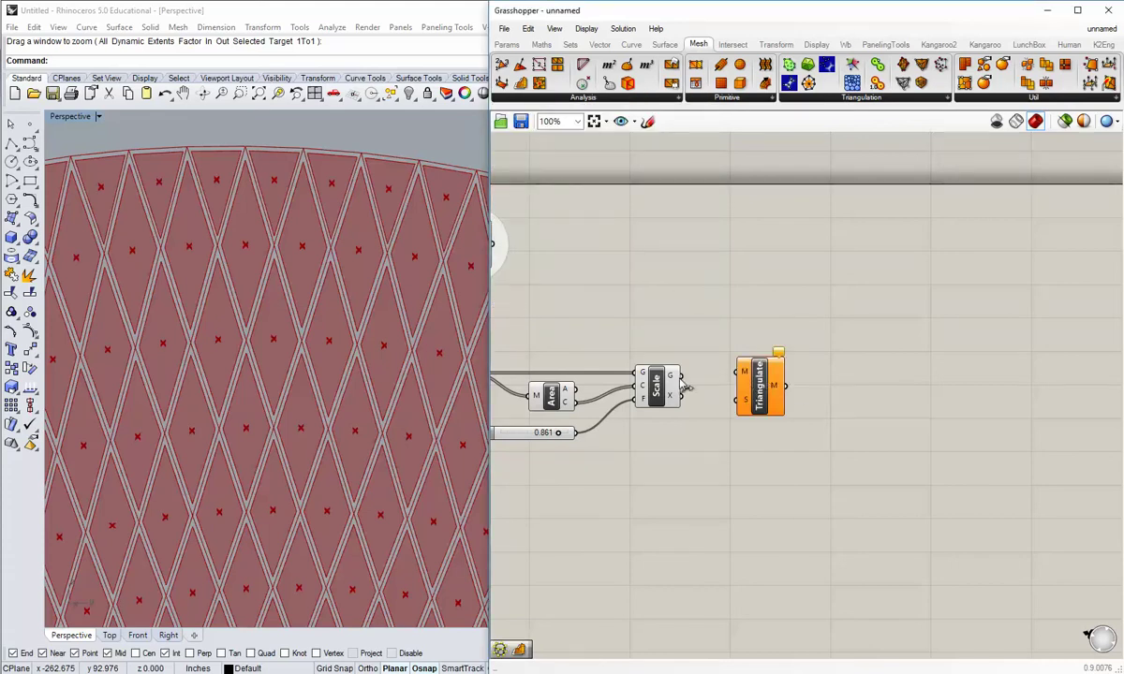
{"action": "left_click_drag", "start_coordinate": [681, 375], "coordinate": [778, 390]}
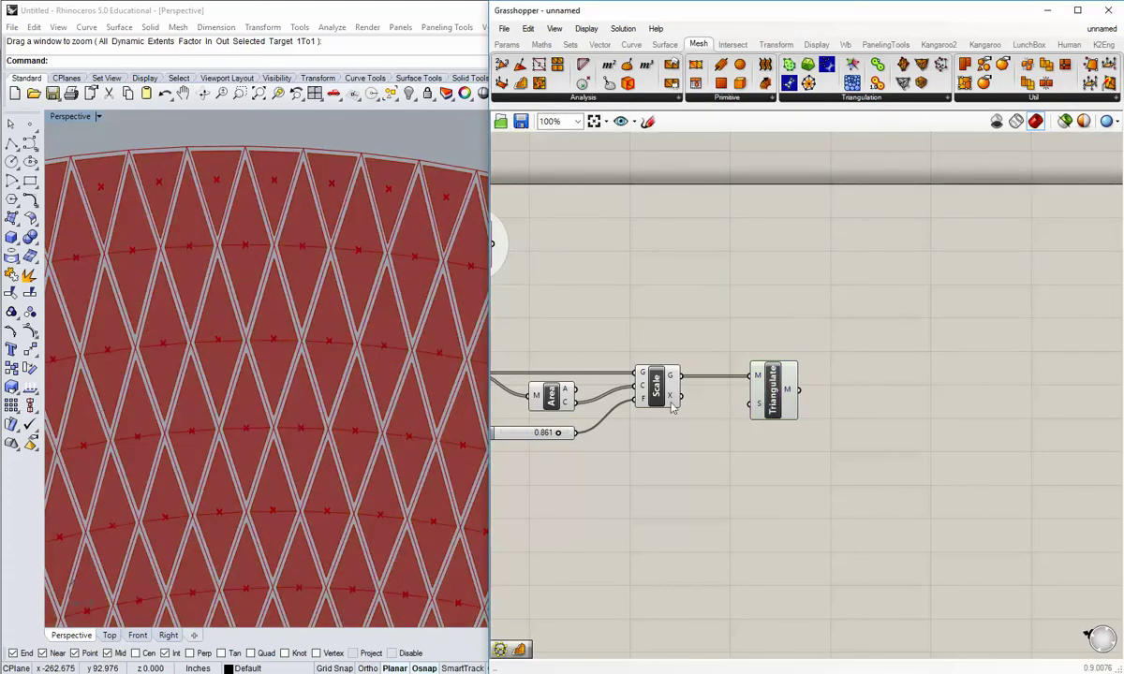
{"action": "right_click", "coordinate": [659, 393]}
{"action": "left_click", "coordinate": [686, 415]}
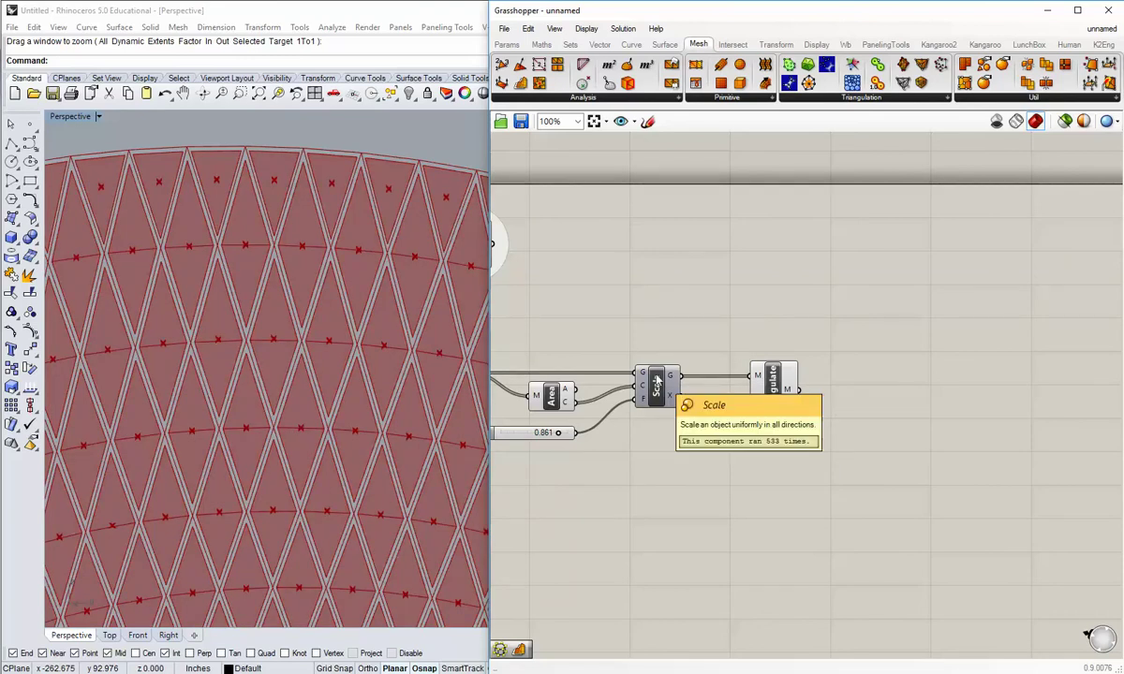
Examine the triangulated panels and their horizontal fold lines up close and from inside the surface.
{"action": "right_click_drag", "start_coordinate": [299, 335], "coordinate": [303, 381], "text": "shift"}
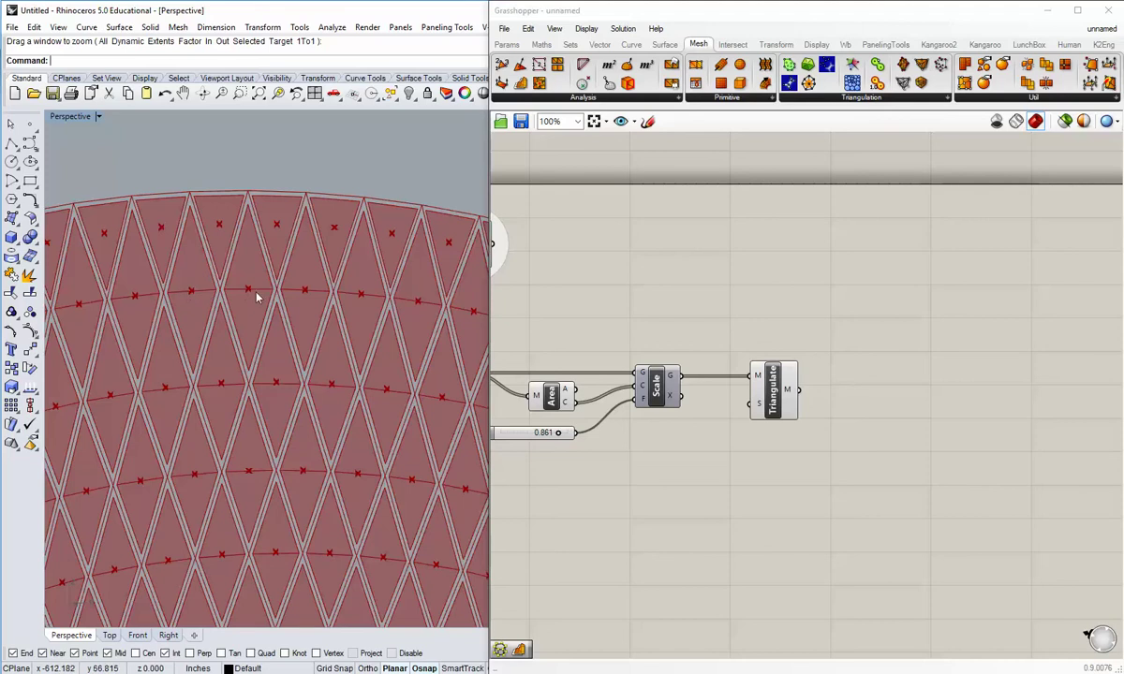
{"action": "scroll", "coordinate": [383, 312], "scroll_direction": "down", "scroll_amount": 3}
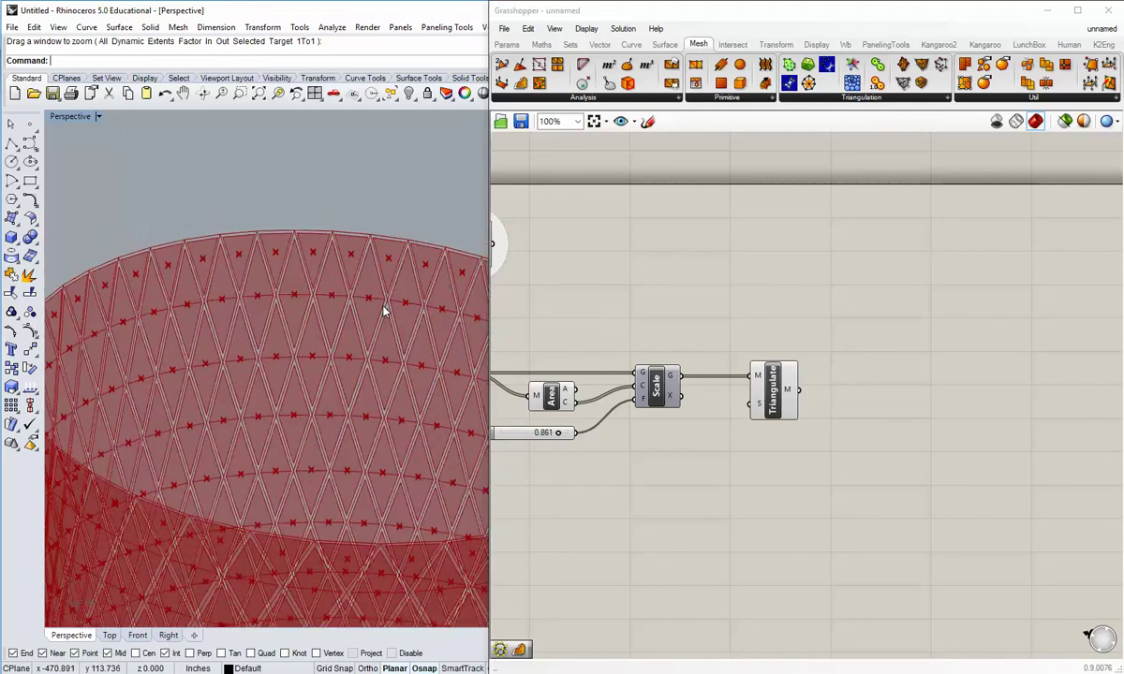
{"action": "scroll", "coordinate": [358, 407], "scroll_direction": "down", "scroll_amount": 1}
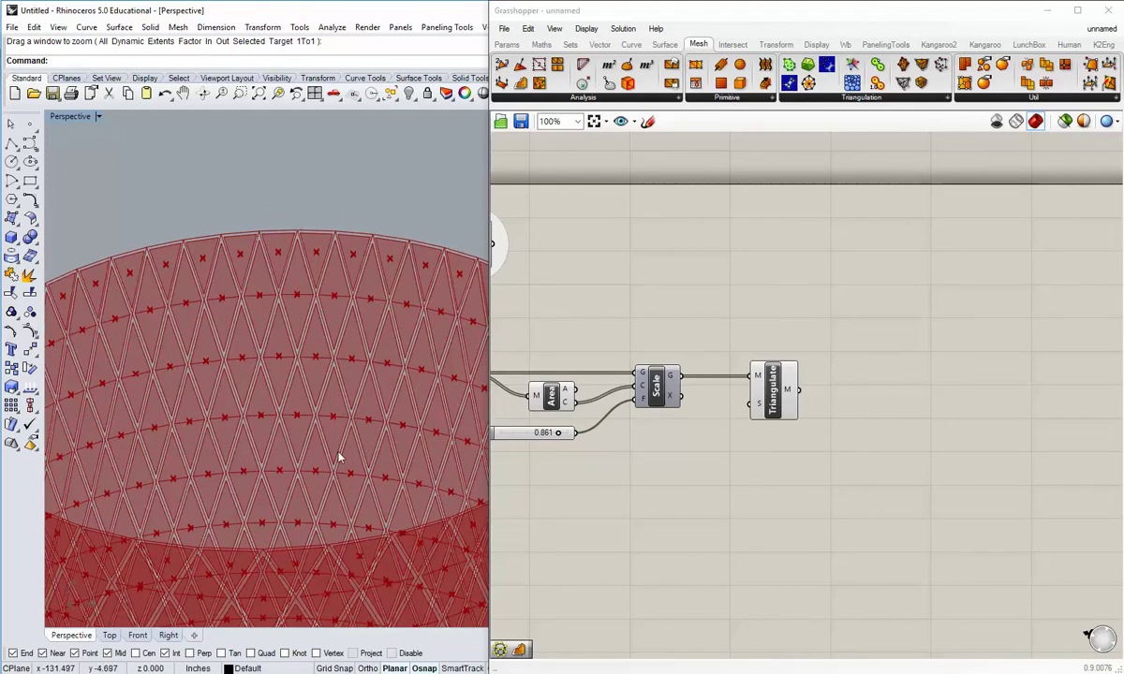
{"action": "key", "text": "ctrl+w"}
{"action": "left_click_drag", "start_coordinate": [285, 345], "coordinate": [328, 437]}
{"action": "right_click_drag", "start_coordinate": [327, 437], "coordinate": [234, 333]}
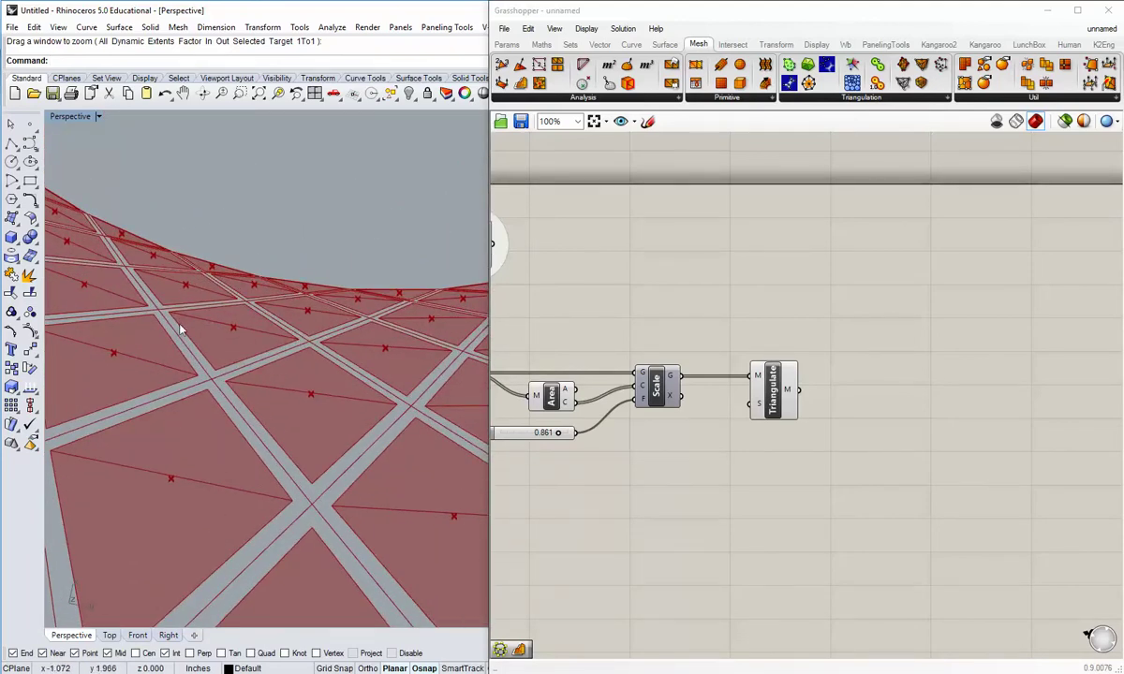
{"action": "right_click_drag", "start_coordinate": [246, 342], "coordinate": [339, 384]}
{"action": "right_click_drag", "start_coordinate": [228, 371], "coordinate": [336, 361]}
{"action": "scroll", "coordinate": [318, 352], "scroll_direction": "up", "scroll_amount": 7}
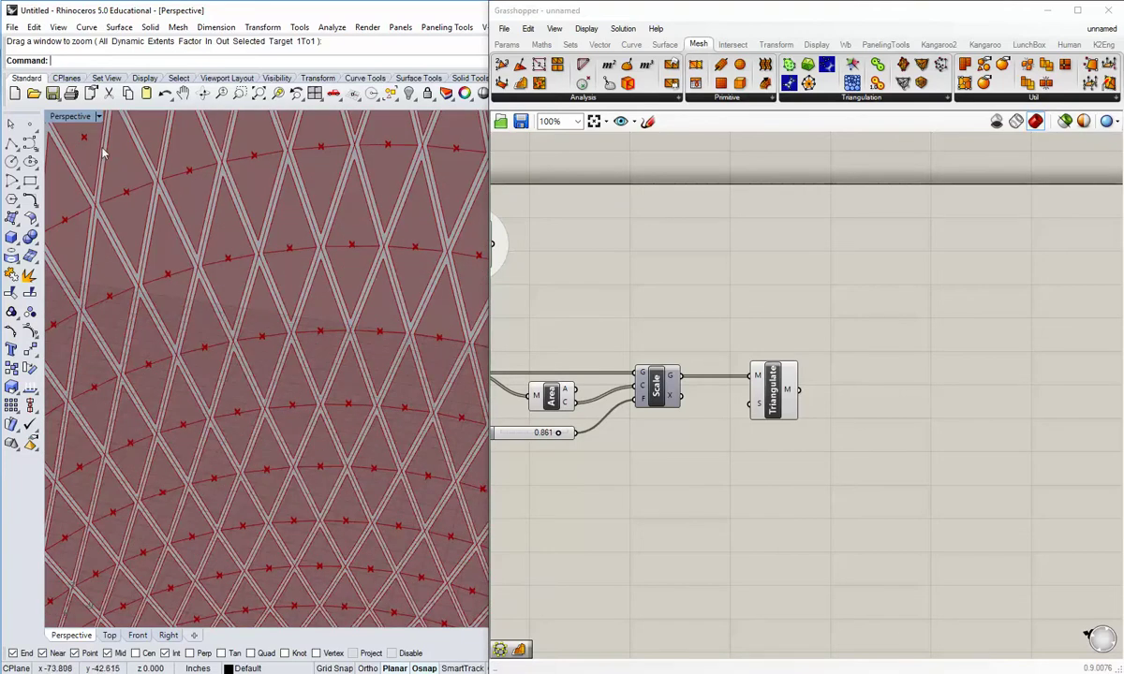
Frame the upper rim of the panelized surface and widen the Rhino window beside the Grasshopper canvas.
{"action": "left_click", "coordinate": [99, 116]}
{"action": "left_click", "coordinate": [339, 307]}
{"action": "right_click_drag", "start_coordinate": [301, 322], "coordinate": [299, 343], "text": "shift"}
{"action": "scroll", "coordinate": [265, 395], "scroll_direction": "down", "scroll_amount": 5}
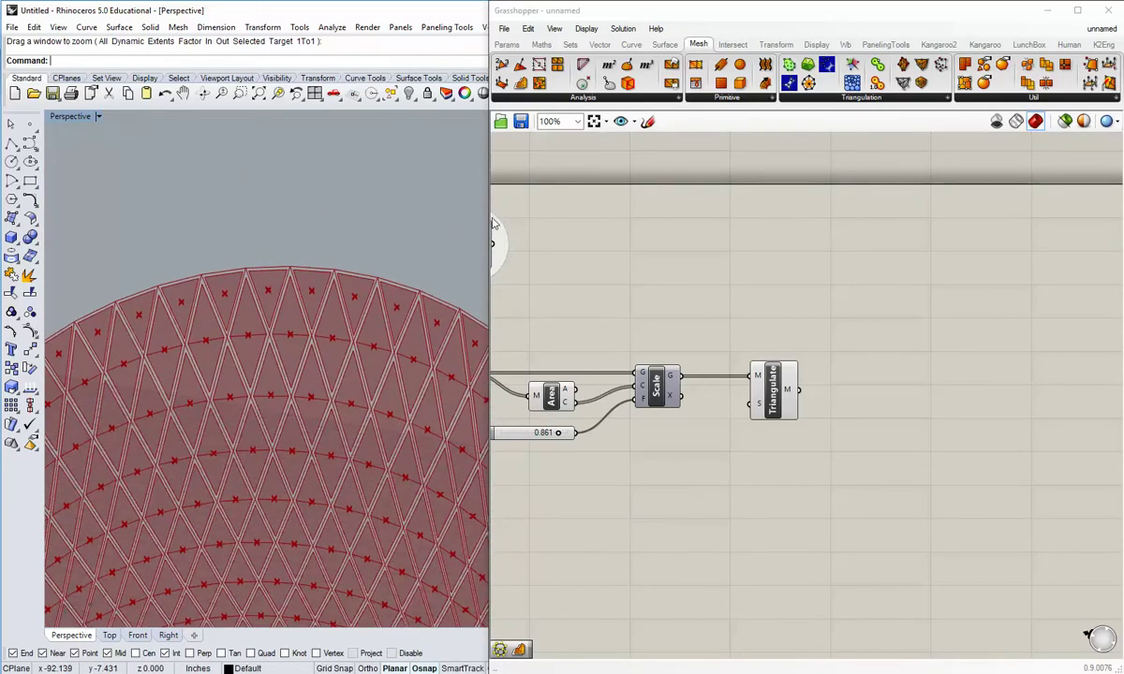
{"action": "left_click_drag", "start_coordinate": [489, 202], "coordinate": [534, 201]}
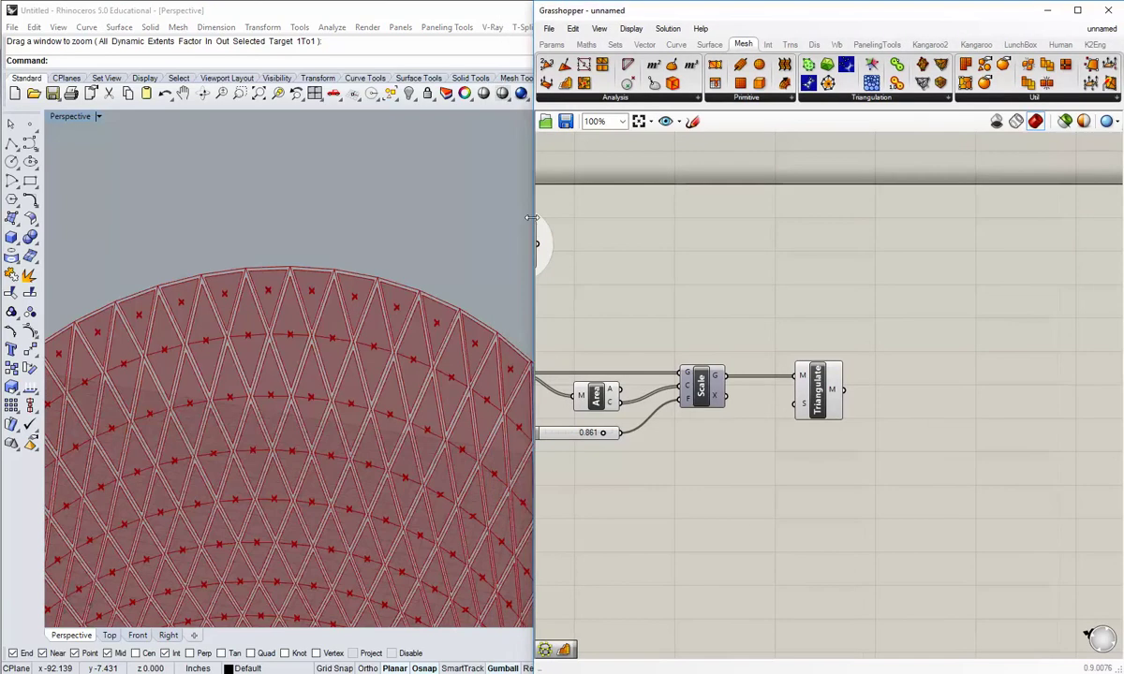
{"action": "scroll", "coordinate": [296, 396], "scroll_direction": "down", "scroll_amount": 2}
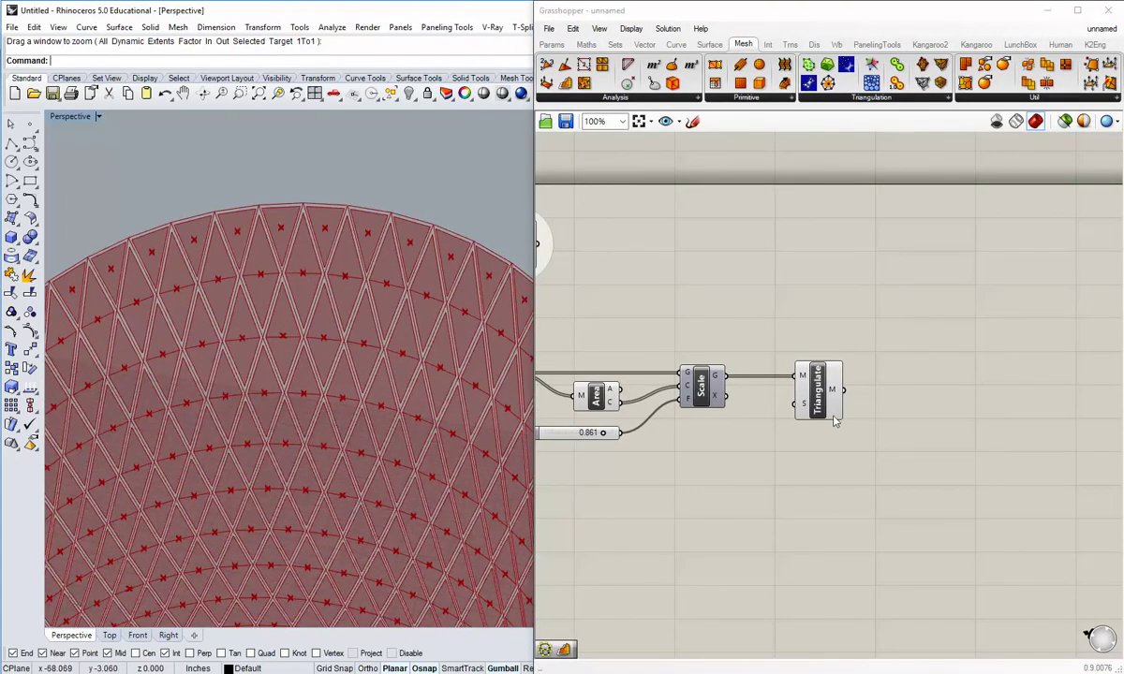
Move Mesh Triangulate below the Scale component, hide its preview, and show the Scale preview again.
{"action": "left_click_drag", "start_coordinate": [818, 388], "coordinate": [819, 453]}
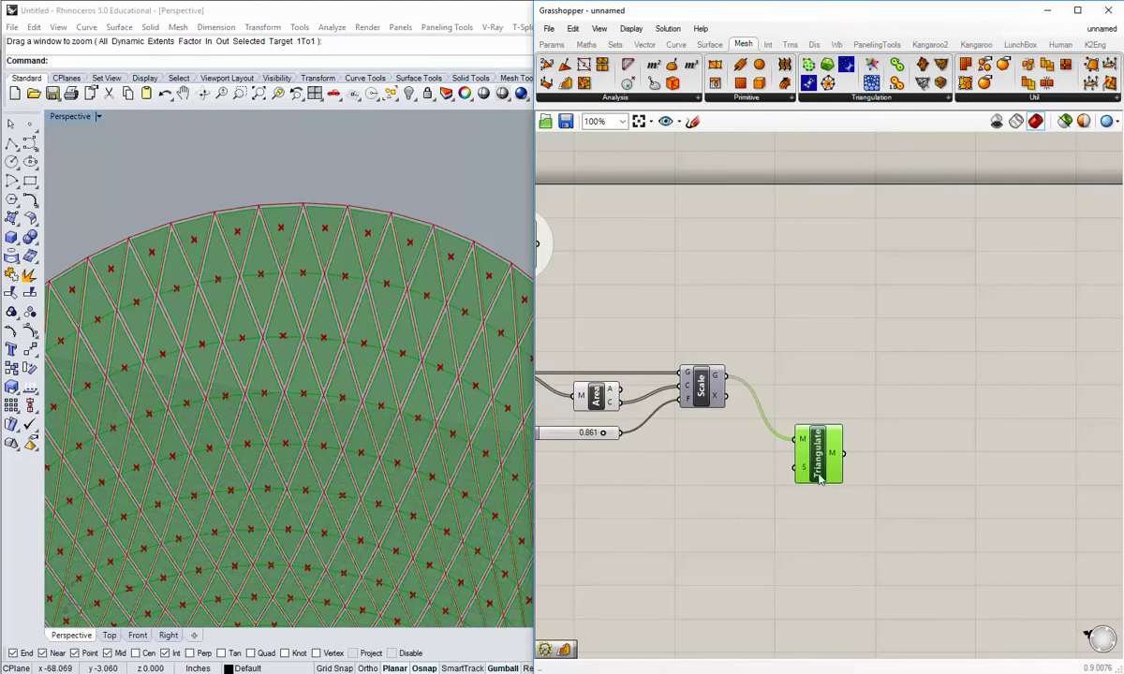
{"action": "right_click", "coordinate": [818, 457]}
{"action": "left_click", "coordinate": [848, 477]}
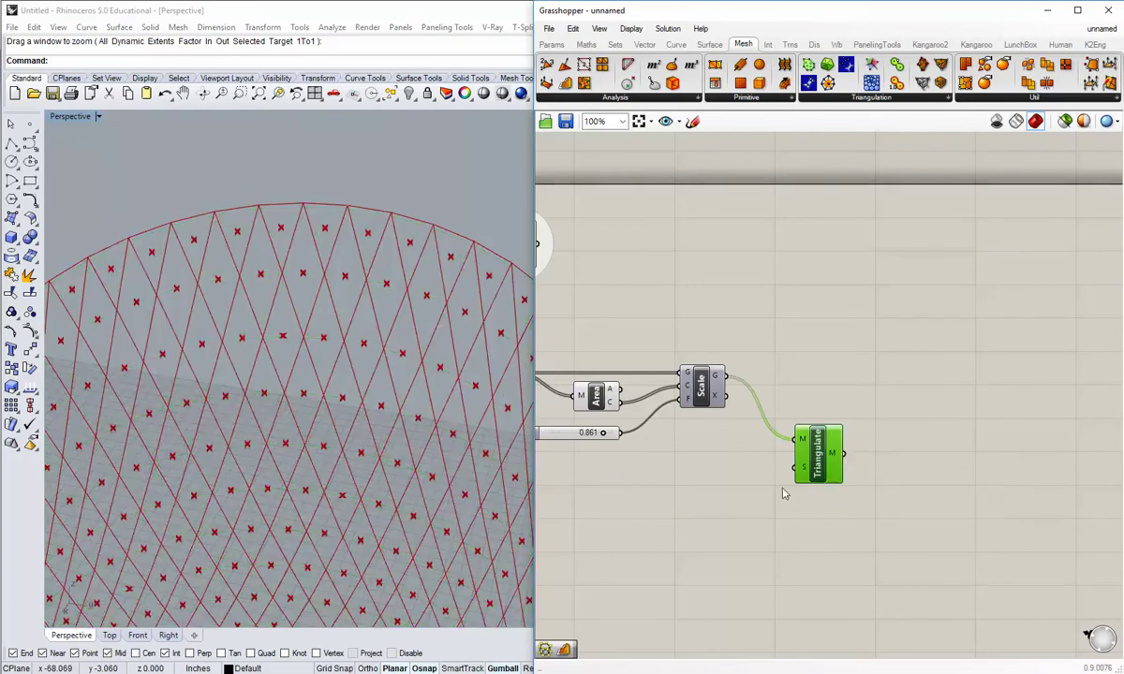
{"action": "right_click", "coordinate": [705, 397]}
{"action": "left_click", "coordinate": [738, 418]}
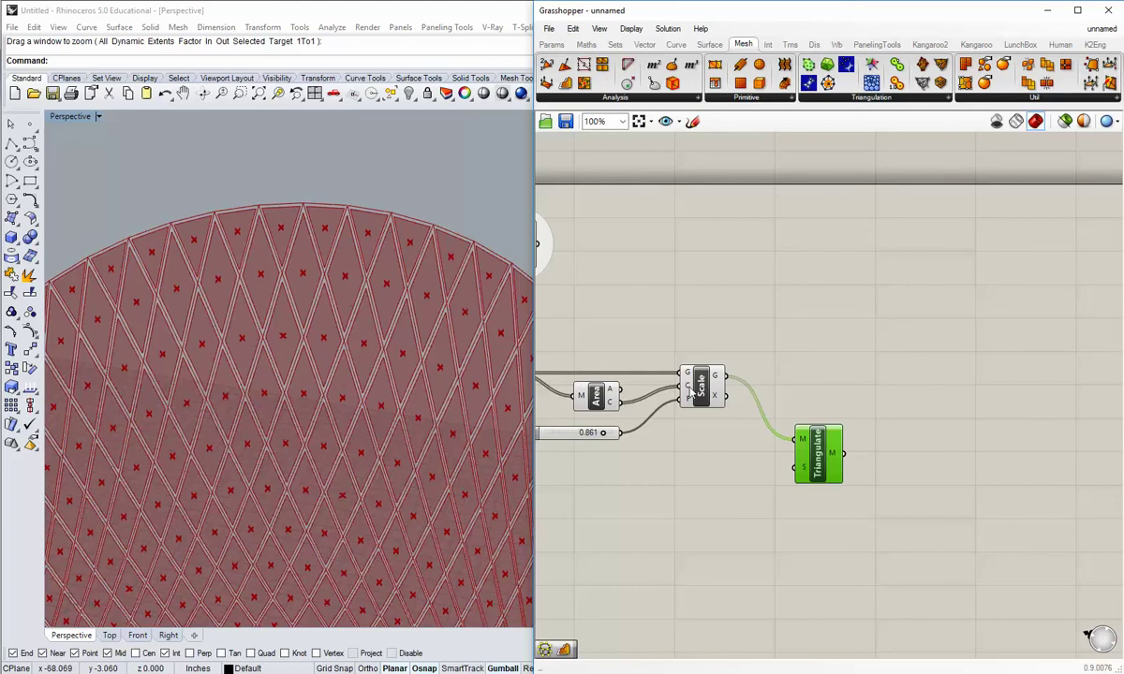
{"action": "left_click", "coordinate": [642, 381]}
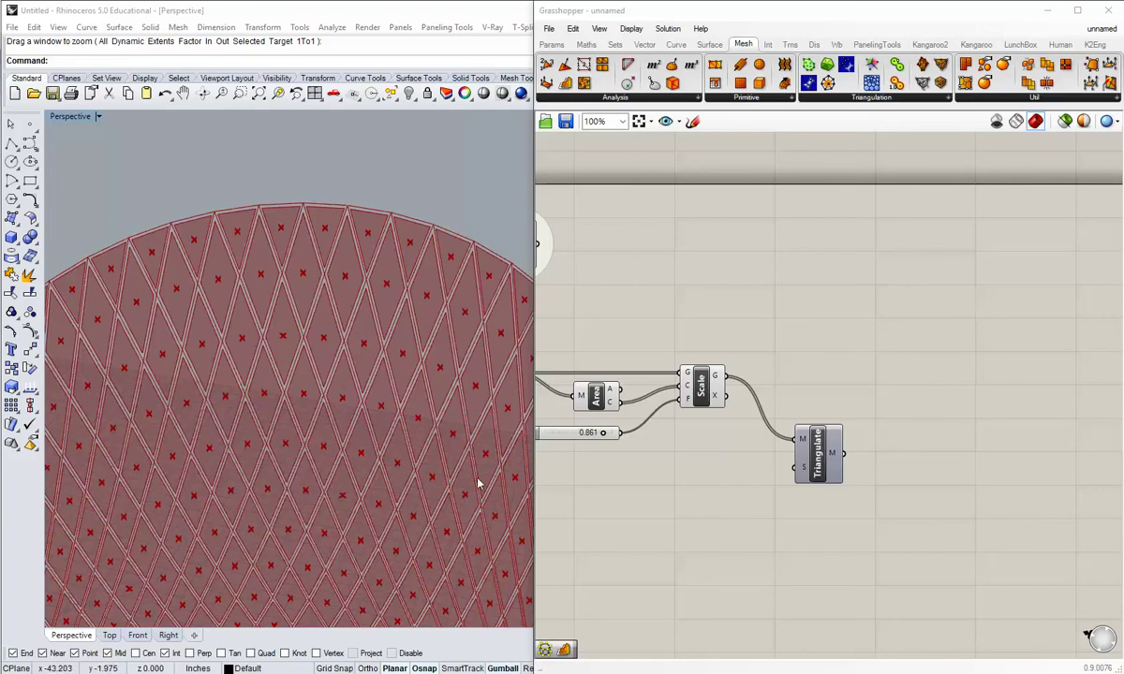
Set the panel scale factor slider to 0.850.
{"action": "right_click_drag", "start_coordinate": [593, 434], "coordinate": [656, 438]}
{"action": "scroll", "coordinate": [656, 438], "scroll_direction": "up", "scroll_amount": 3}
{"action": "double_click", "coordinate": [653, 438]}
{"action": "left_click_drag", "start_coordinate": [630, 439], "coordinate": [612, 439]}
{"action": "type", "text": "5"}
{"action": "key", "text": "Return"}
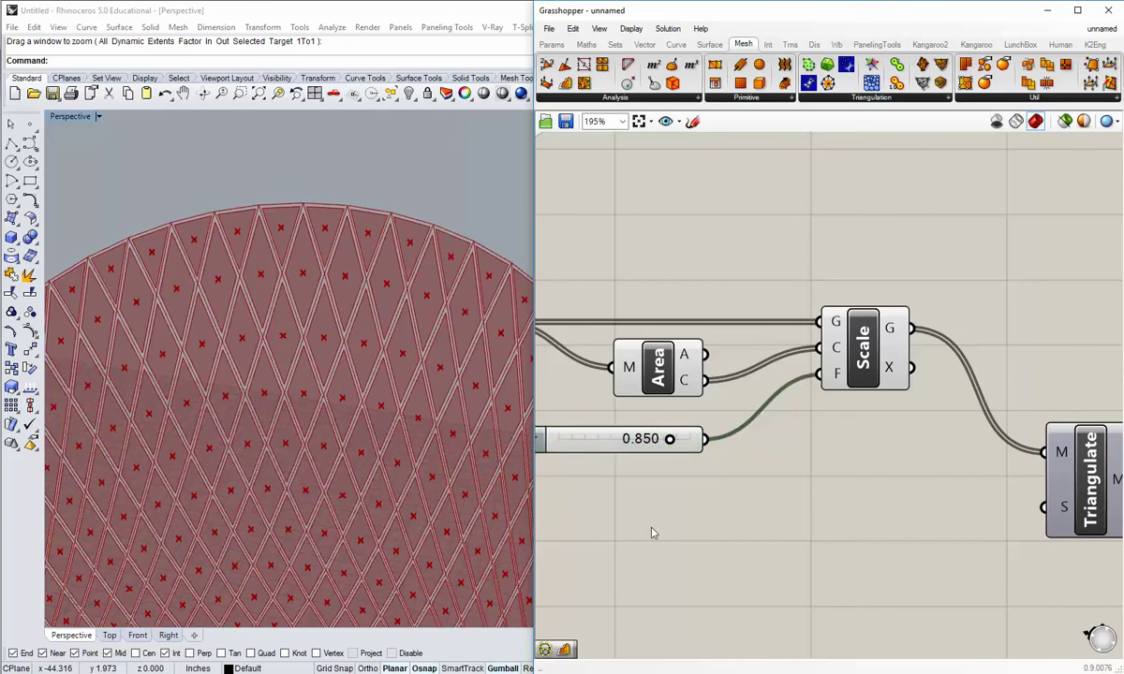
Examine the gaps between the diamond panels and the cable lines running through them at several zoom levels.
{"action": "right_click_drag", "start_coordinate": [284, 520], "coordinate": [310, 457]}
{"action": "scroll", "coordinate": [187, 371], "scroll_direction": "up", "scroll_amount": 5}
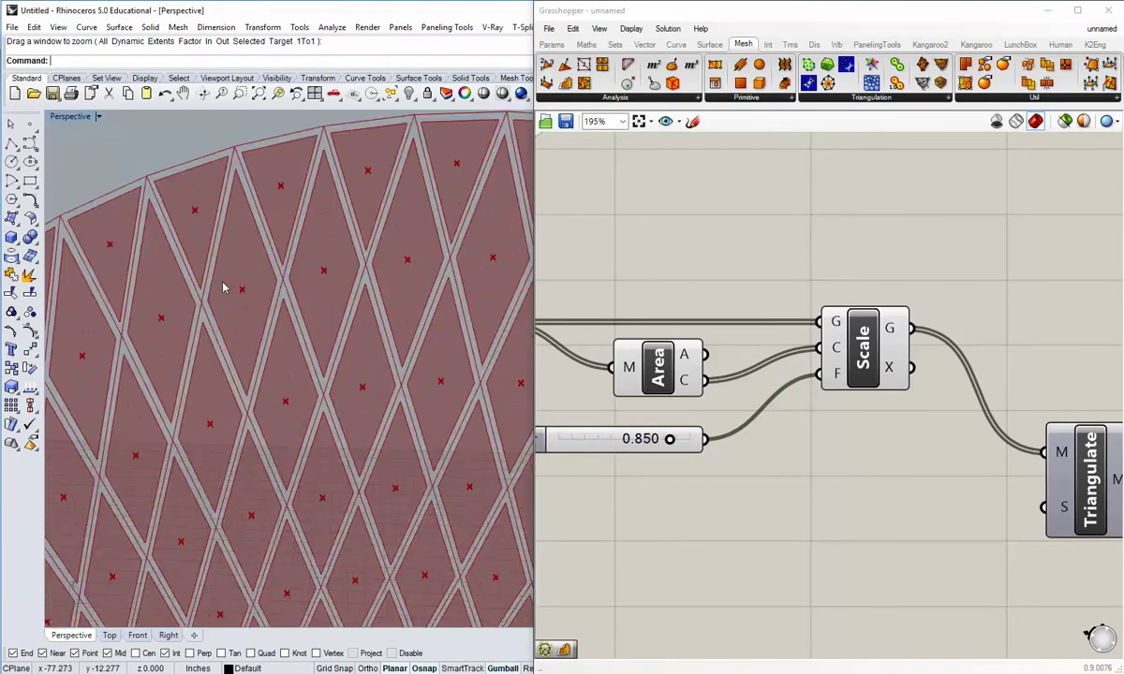
{"action": "scroll", "coordinate": [223, 299], "scroll_direction": "up", "scroll_amount": 3}
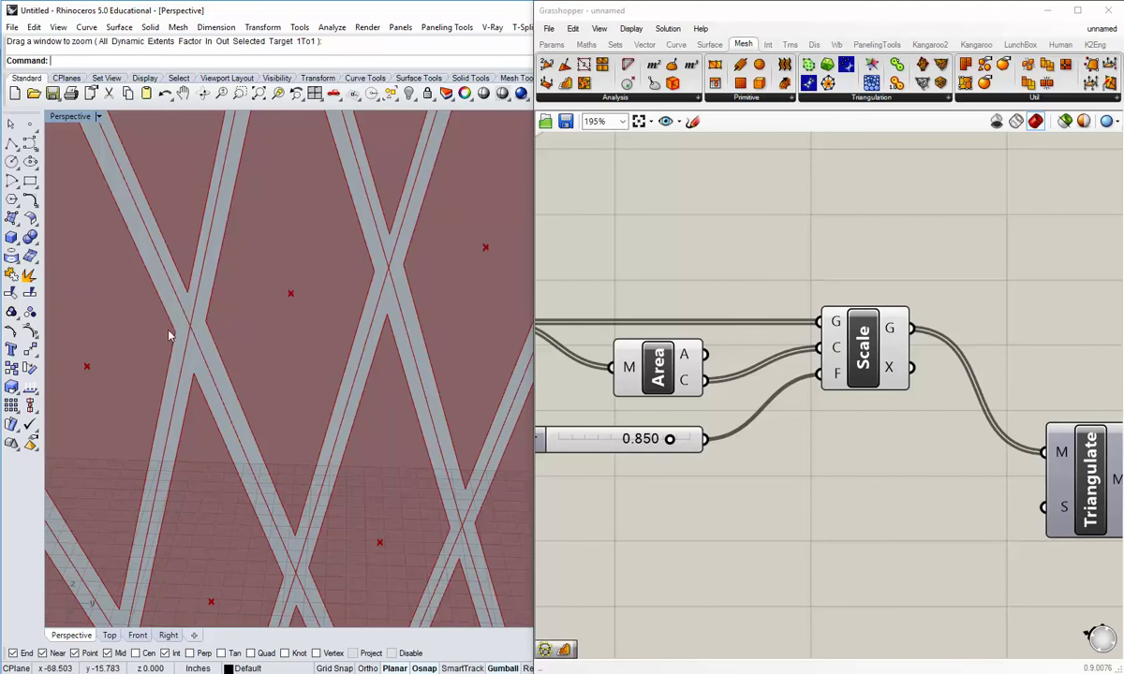
{"action": "right_click_drag", "start_coordinate": [284, 350], "coordinate": [252, 391], "text": "shift"}
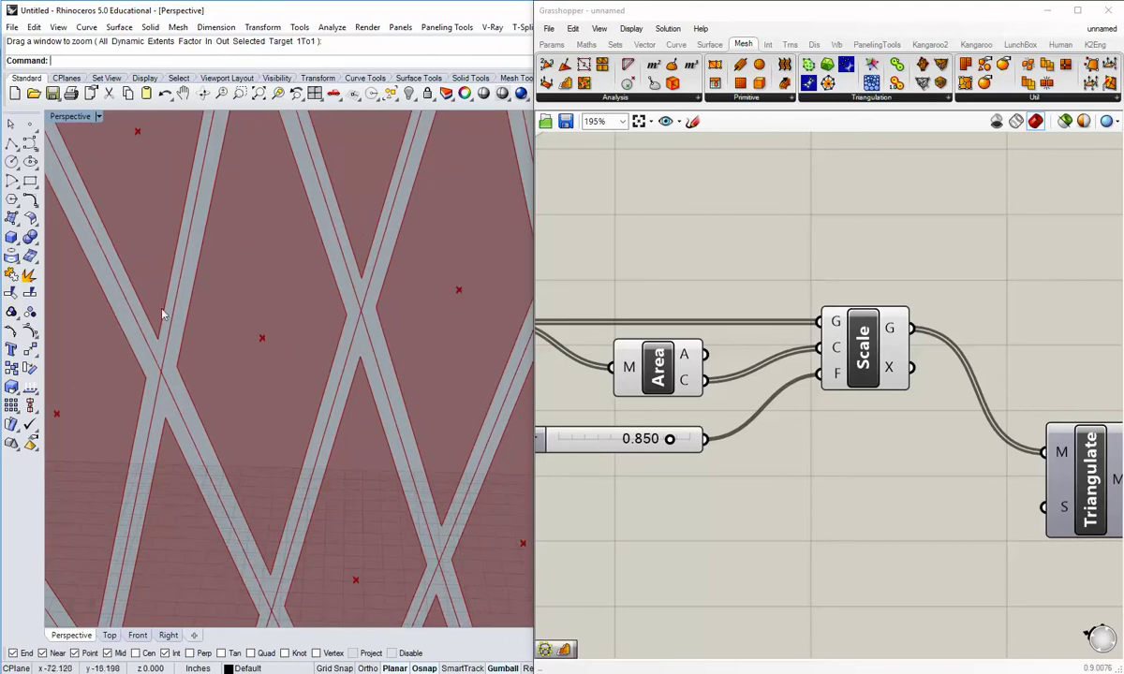
{"action": "scroll", "coordinate": [218, 440], "scroll_direction": "down", "scroll_amount": 8}
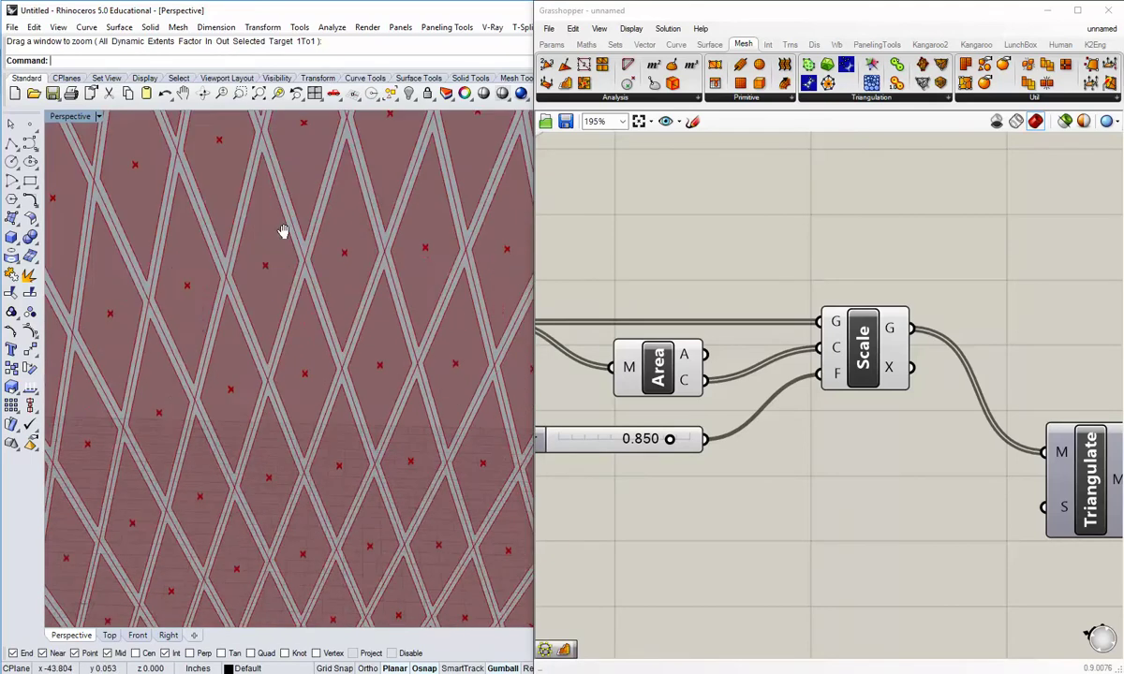
{"action": "scroll", "coordinate": [365, 368], "scroll_direction": "up", "scroll_amount": 4}
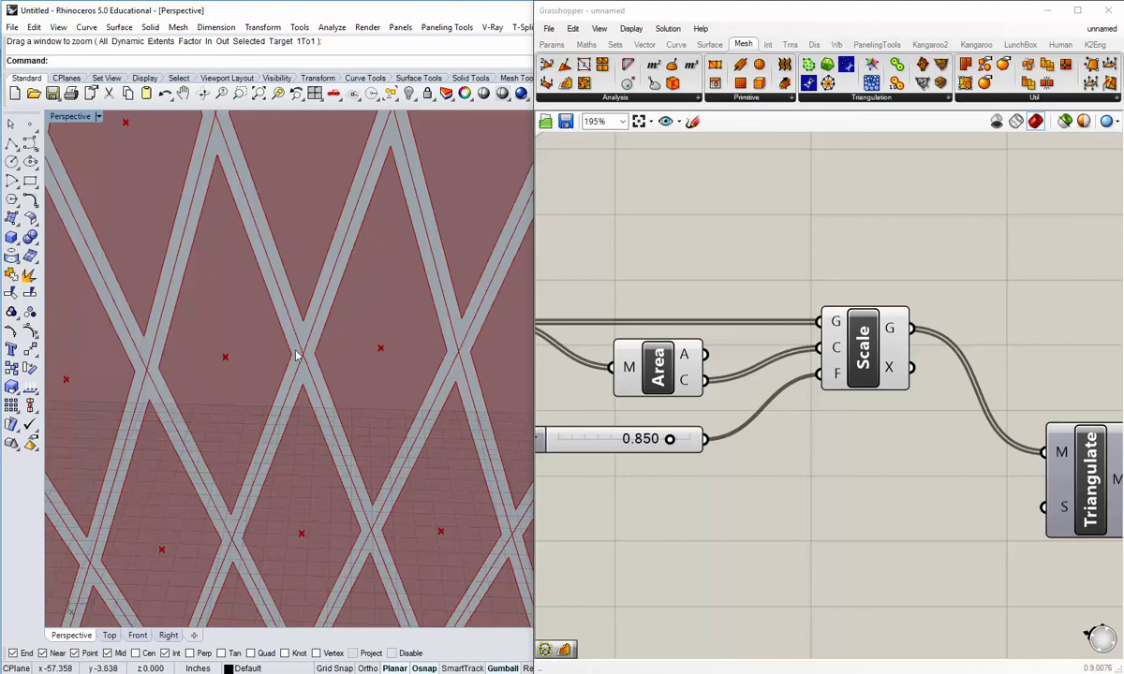
{"action": "scroll", "coordinate": [281, 398], "scroll_direction": "down", "scroll_amount": 5}
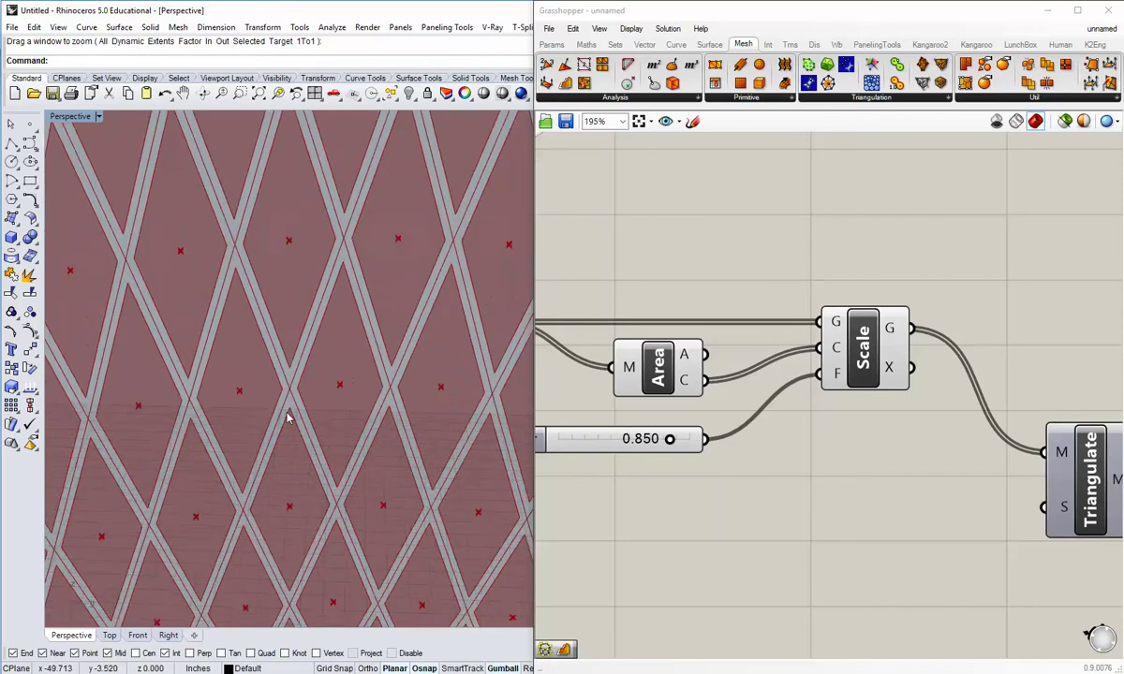
{"action": "right_click_drag", "start_coordinate": [278, 393], "coordinate": [286, 379]}
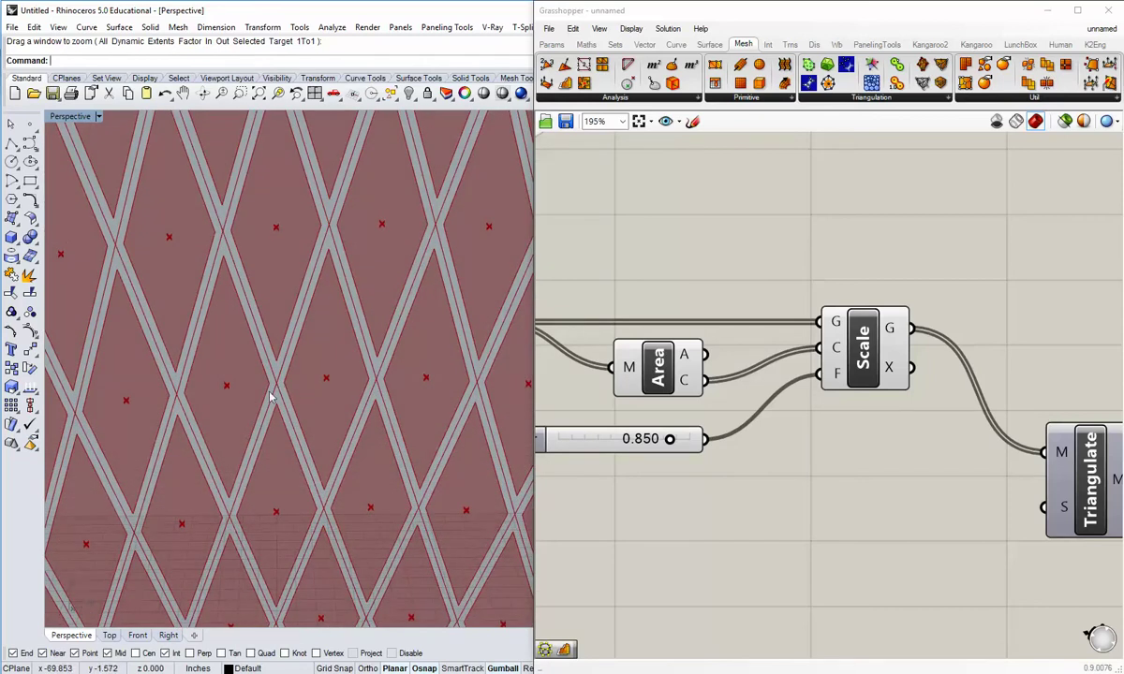
{"action": "right_click_drag", "start_coordinate": [366, 439], "coordinate": [358, 452], "text": "shift"}
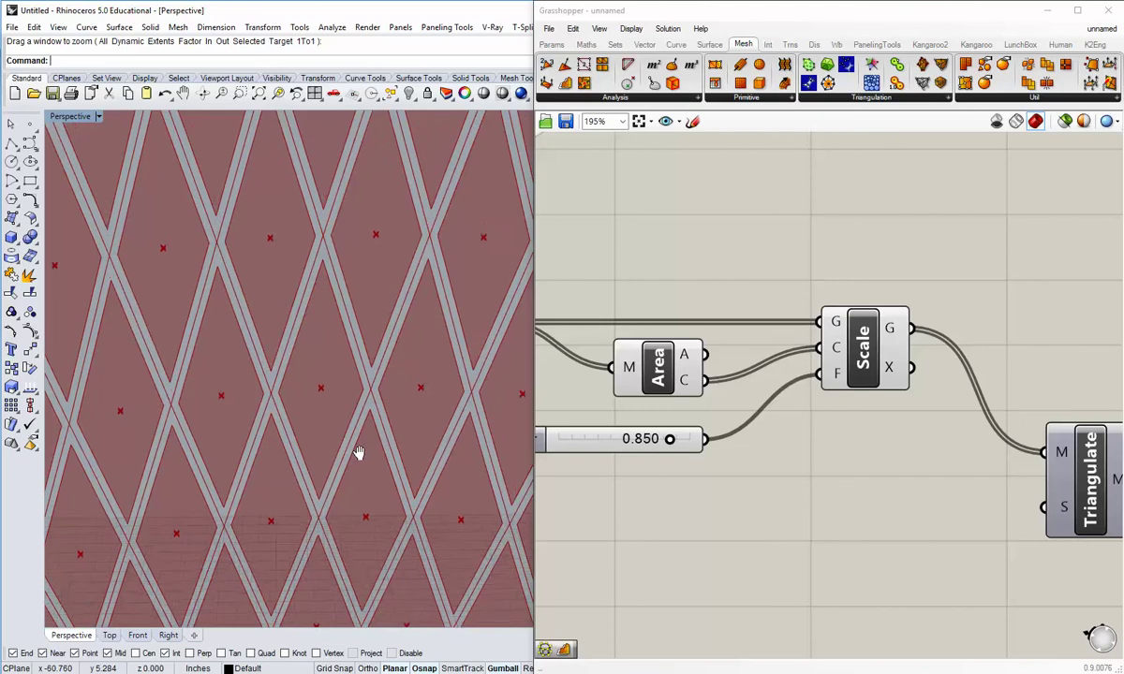
{"action": "scroll", "coordinate": [354, 464], "scroll_direction": "down", "scroll_amount": 3}
Move Mesh Triangulate further down to free canvas space beside the Scale component.
{"action": "scroll", "coordinate": [861, 478], "scroll_direction": "down", "scroll_amount": 3}
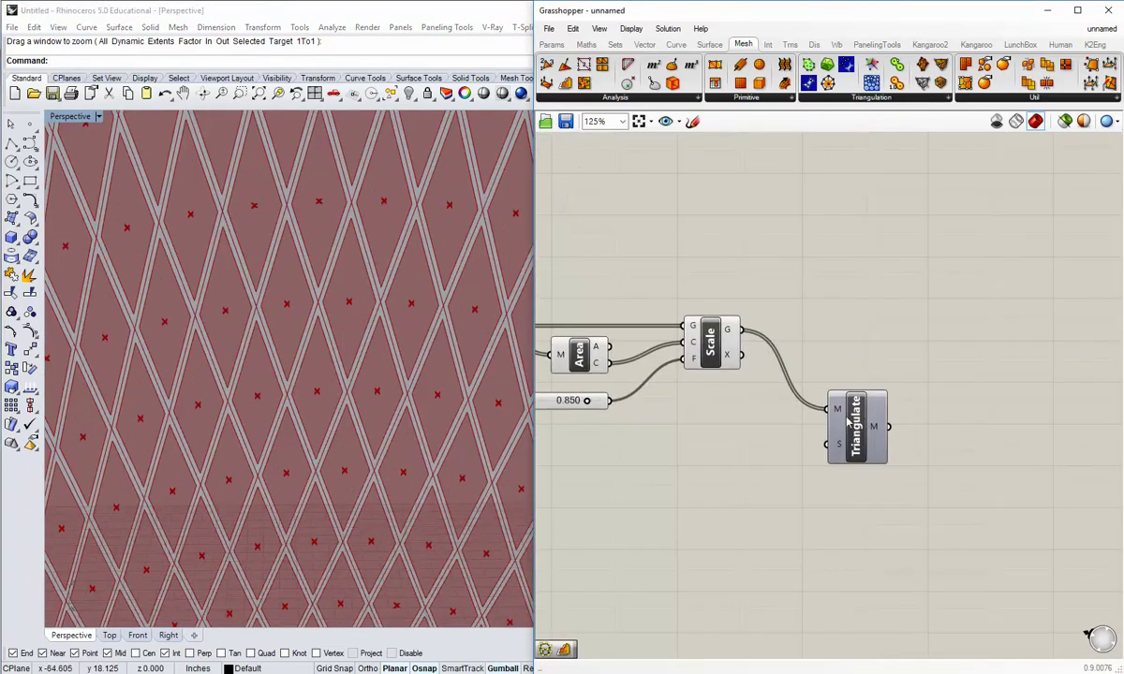
{"action": "left_click_drag", "start_coordinate": [846, 422], "coordinate": [848, 488]}
{"action": "left_click", "coordinate": [733, 296]}
{"action": "right_click_drag", "start_coordinate": [732, 296], "coordinate": [758, 449]}
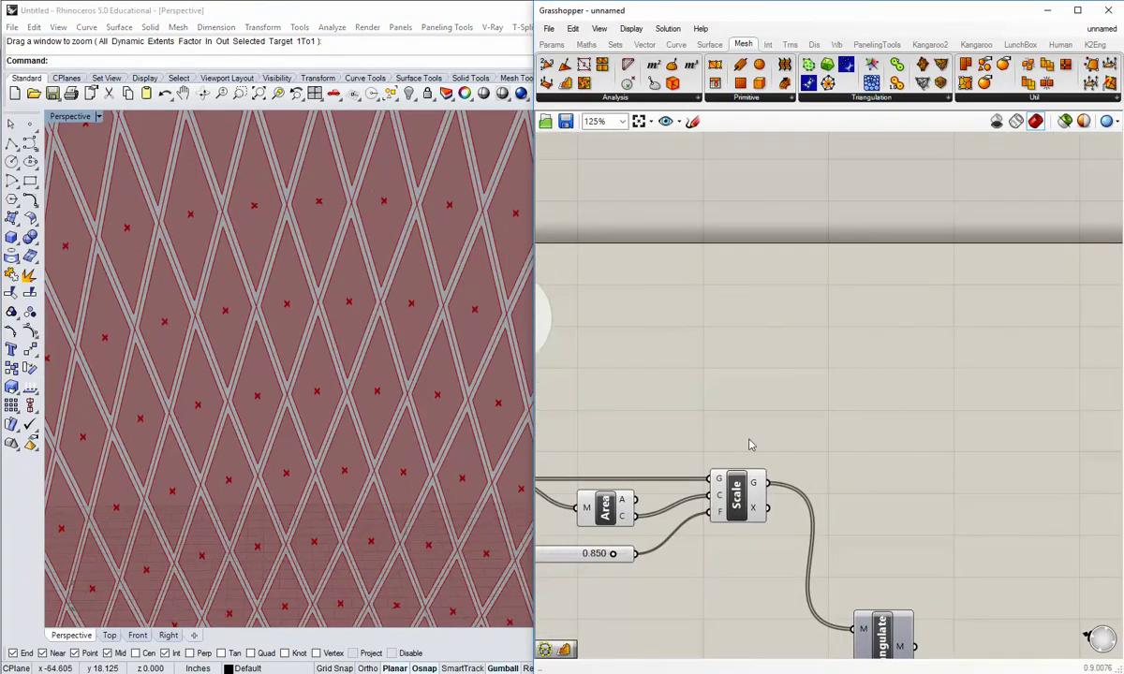
{"action": "right_click_drag", "start_coordinate": [685, 416], "coordinate": [719, 281]}
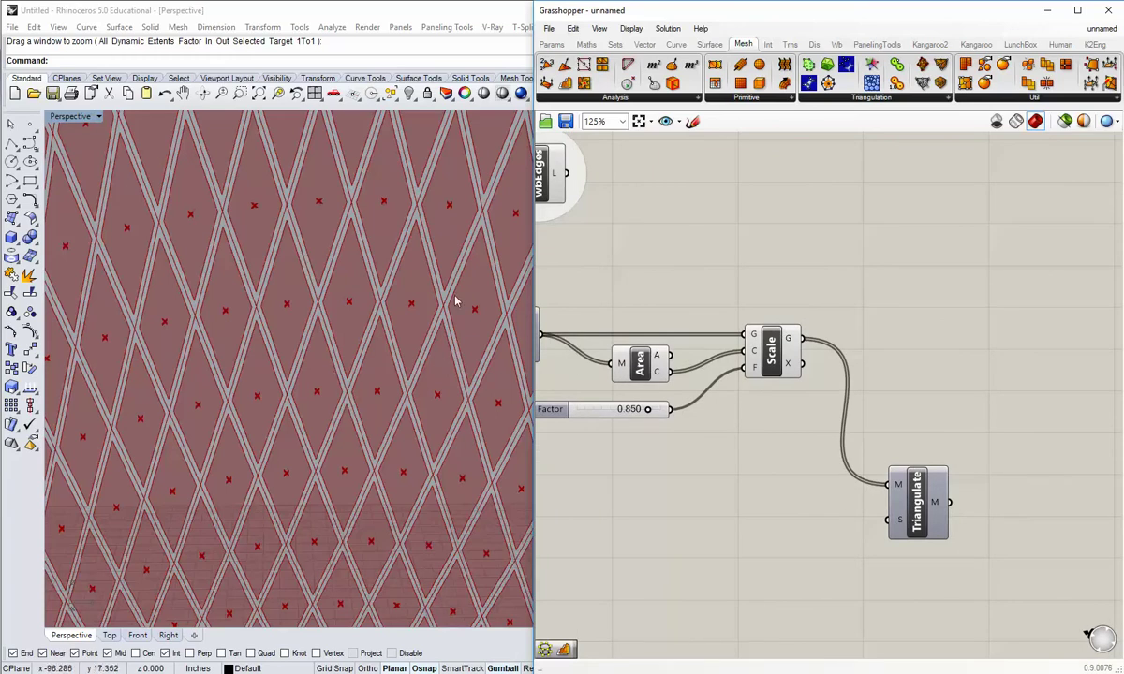
Add a Weaverbird's Vertices component to the canvas below the Scale component.
{"action": "scroll", "coordinate": [393, 398], "scroll_direction": "up", "scroll_amount": 2}
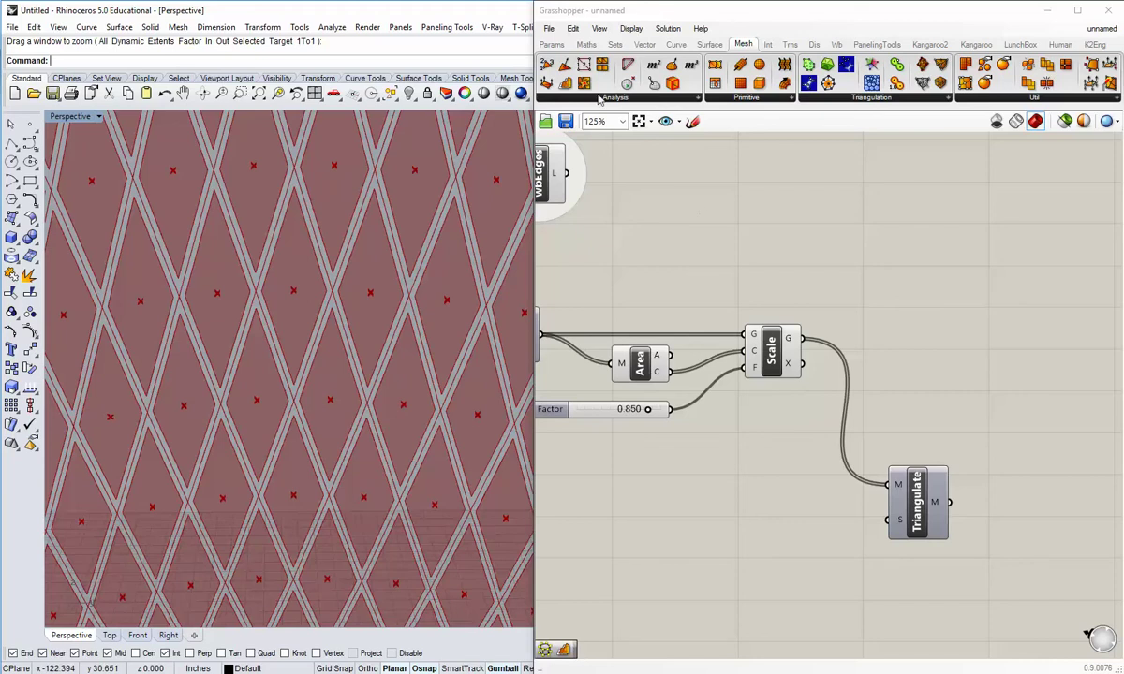
{"action": "left_click", "coordinate": [840, 45]}
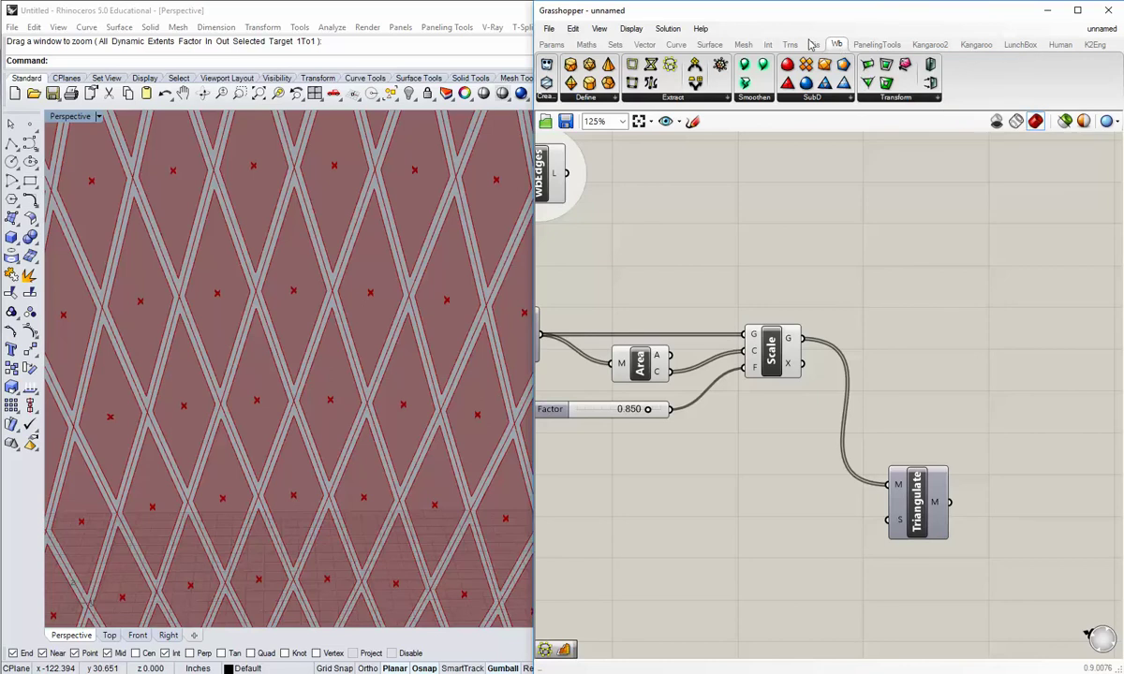
{"action": "left_click", "coordinate": [685, 99]}
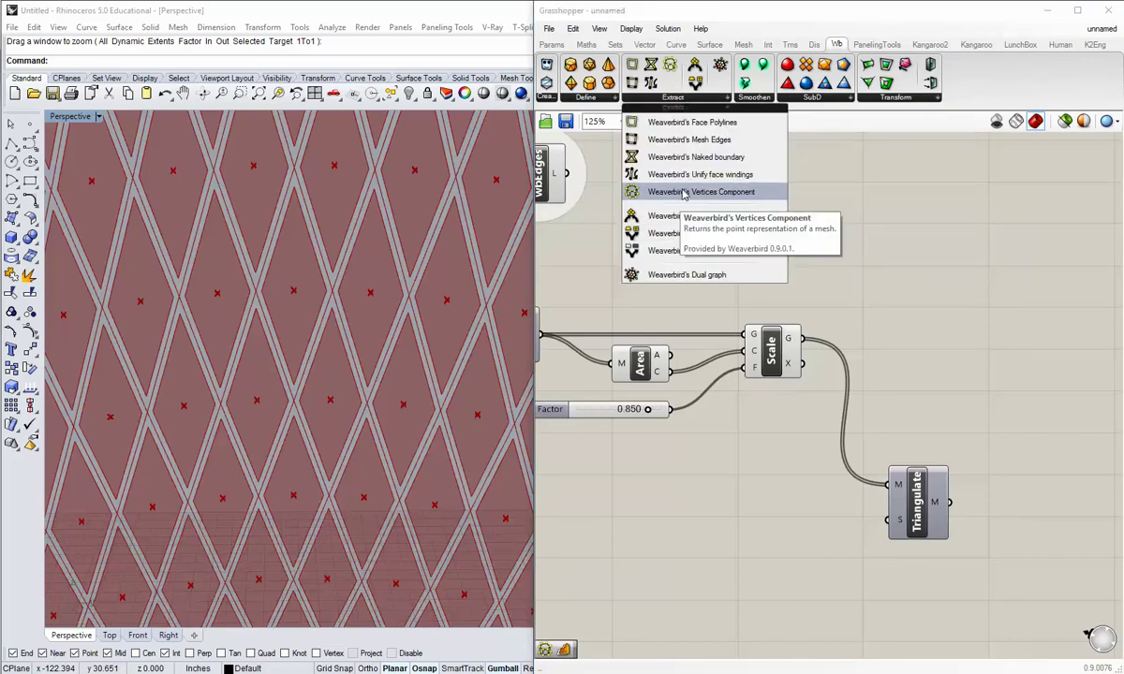
{"action": "left_click_drag", "start_coordinate": [683, 193], "coordinate": [779, 470]}
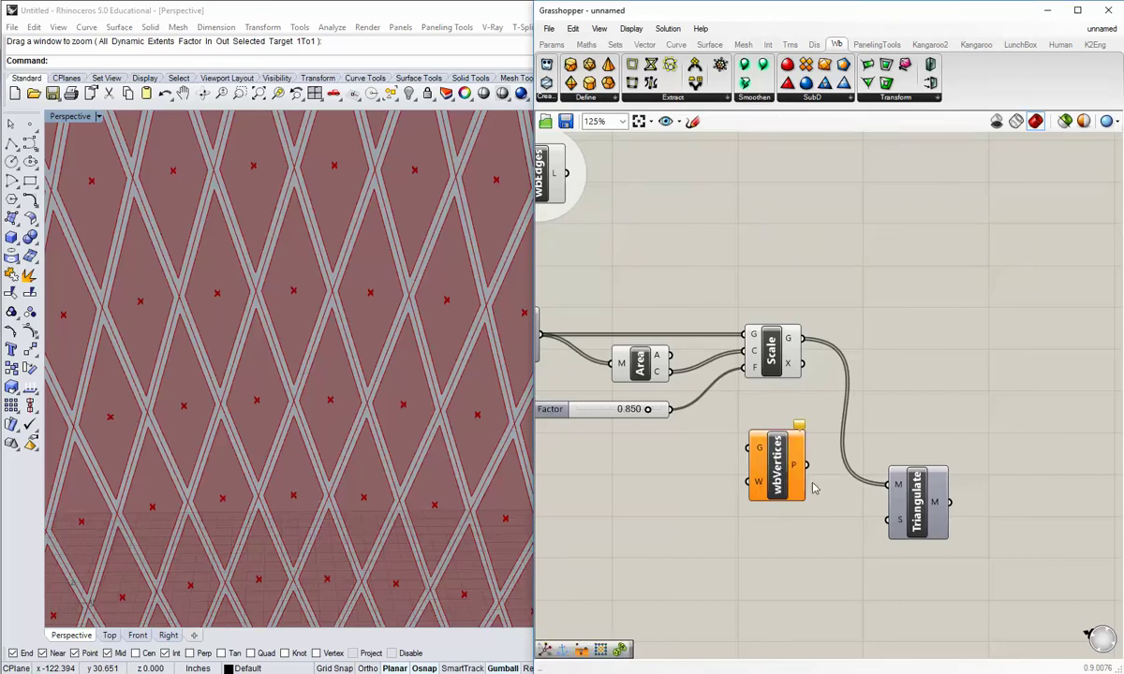
Move Triangulate aside, reposition wbVertices, and connect Scale's geometry output to the G input of wbVertices.
{"action": "scroll", "coordinate": [783, 513], "scroll_direction": "down", "scroll_amount": 1}
{"action": "left_click_drag", "start_coordinate": [840, 505], "coordinate": [1021, 576]}
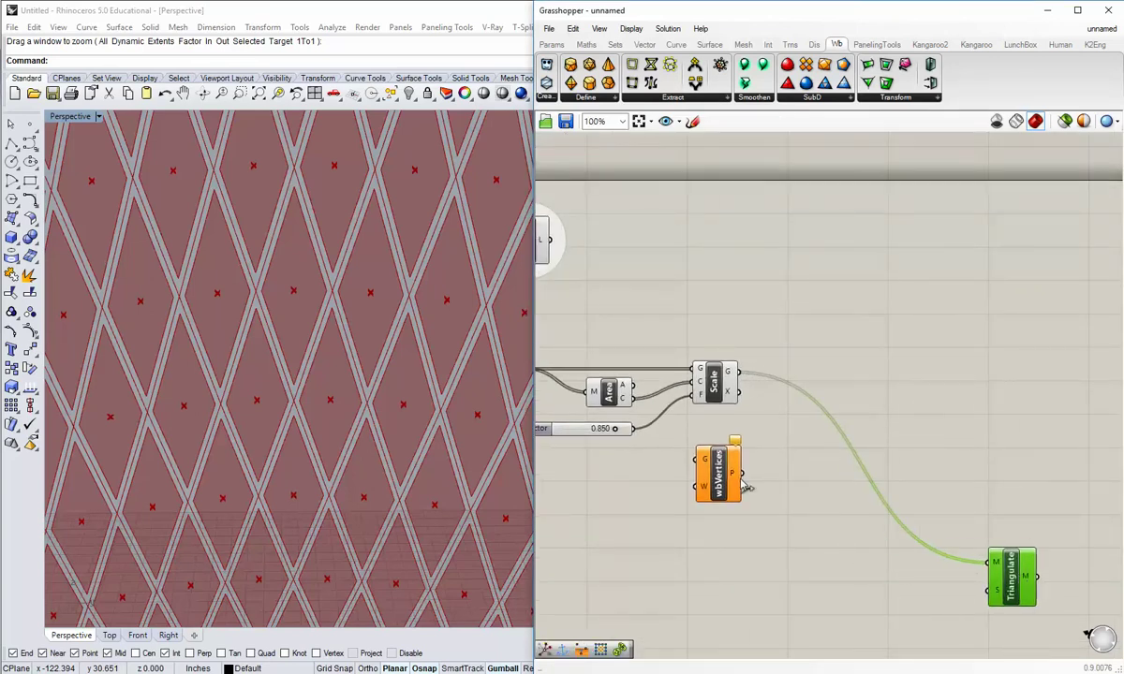
{"action": "left_click_drag", "start_coordinate": [719, 476], "coordinate": [805, 472]}
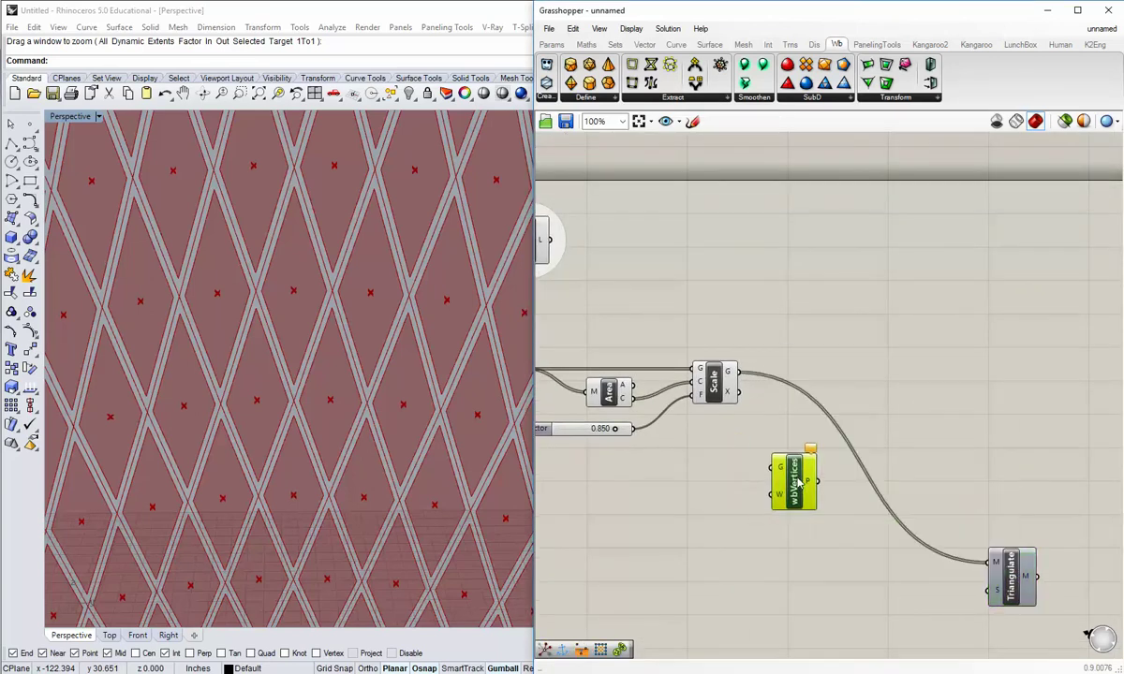
{"action": "left_click", "coordinate": [726, 435]}
{"action": "scroll", "coordinate": [720, 426], "scroll_direction": "up", "scroll_amount": 2}
{"action": "left_click_drag", "start_coordinate": [698, 363], "coordinate": [762, 491]}
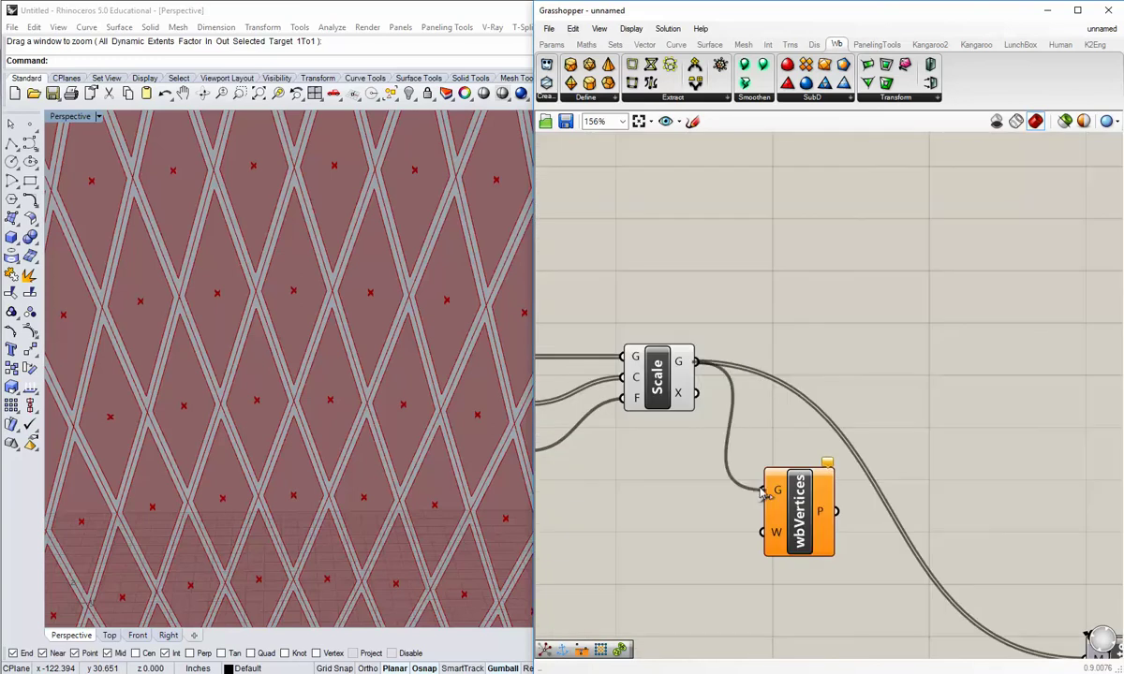
Inspect the extracted vertices at the corners of the scaled panels, highlighting the wbVertices output in the viewport.
{"action": "left_click", "coordinate": [407, 398]}
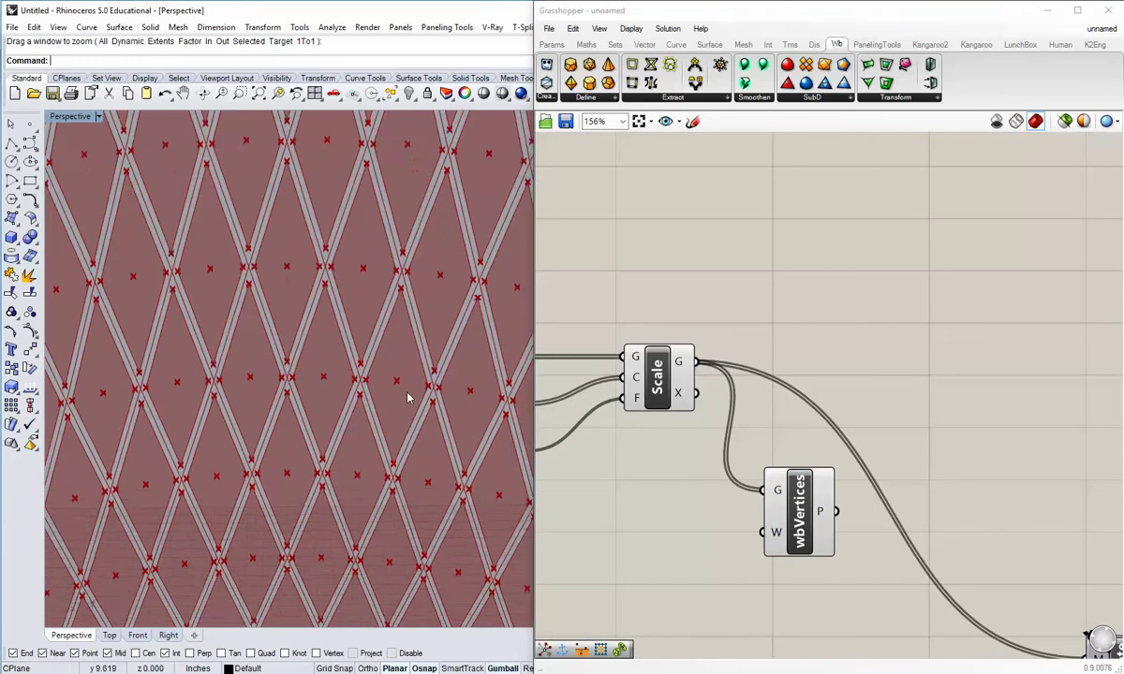
{"action": "scroll", "coordinate": [408, 398], "scroll_direction": "up", "scroll_amount": 10}
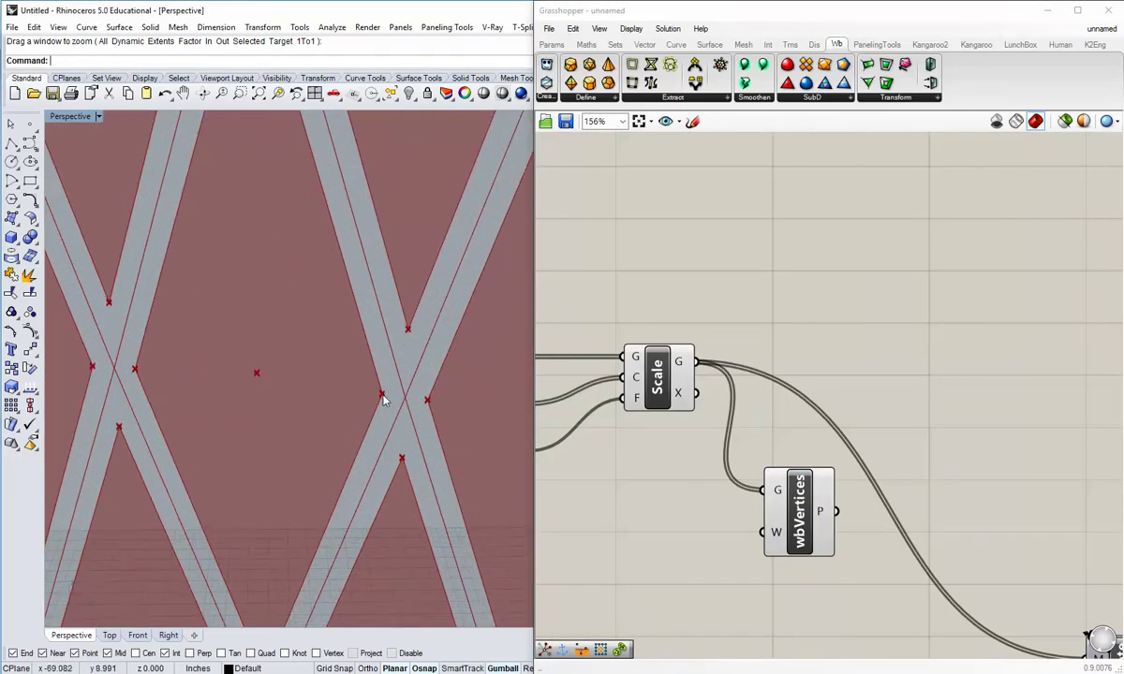
{"action": "scroll", "coordinate": [382, 397], "scroll_direction": "down", "scroll_amount": 4}
{"action": "right_click_drag", "start_coordinate": [381, 394], "coordinate": [363, 424], "text": "shift"}
{"action": "right_click_drag", "start_coordinate": [206, 379], "coordinate": [214, 326], "text": "shift"}
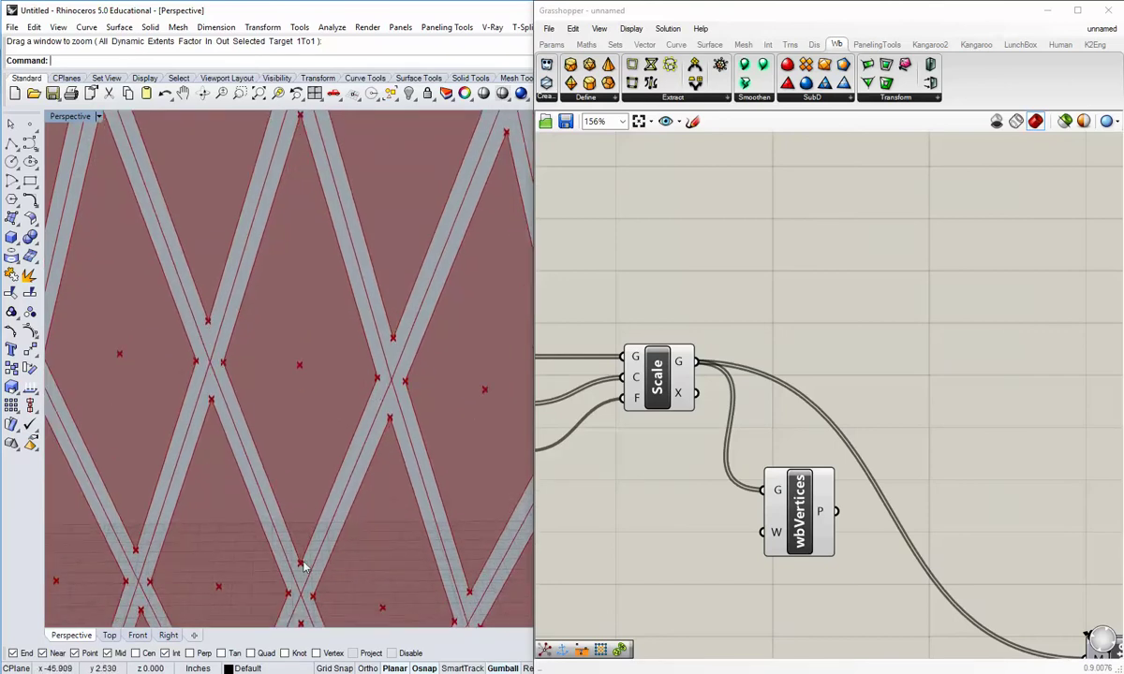
{"action": "right_click_drag", "start_coordinate": [376, 378], "coordinate": [375, 394], "text": "shift"}
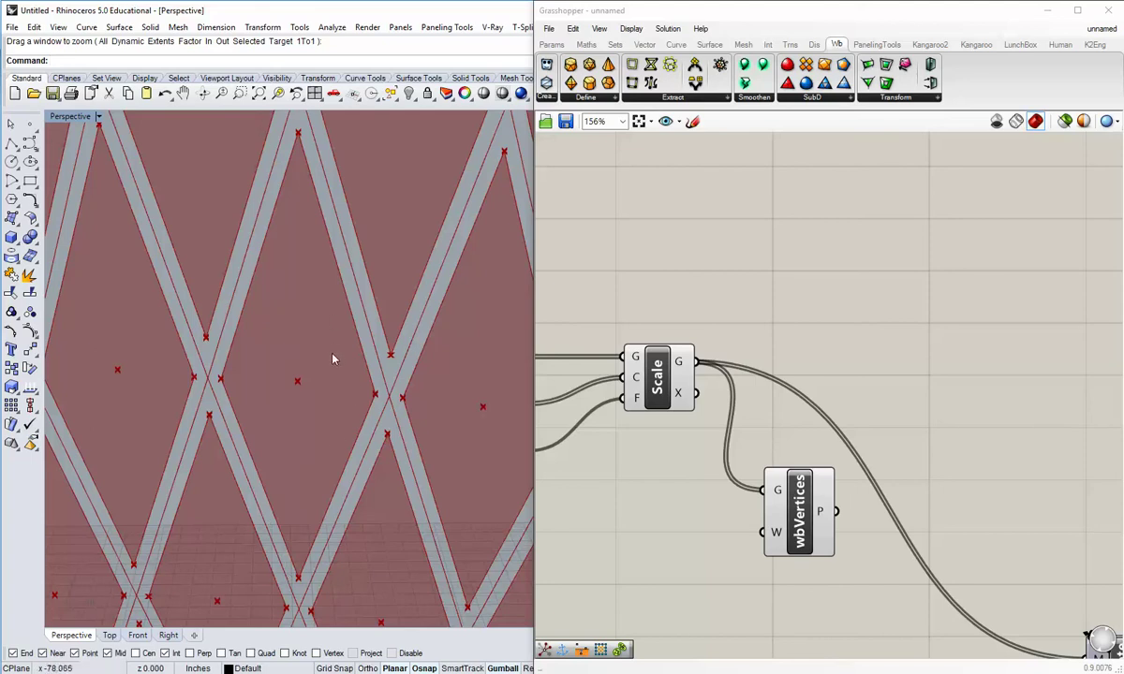
{"action": "right_click_drag", "start_coordinate": [333, 359], "coordinate": [284, 397]}
{"action": "left_click", "coordinate": [785, 510]}
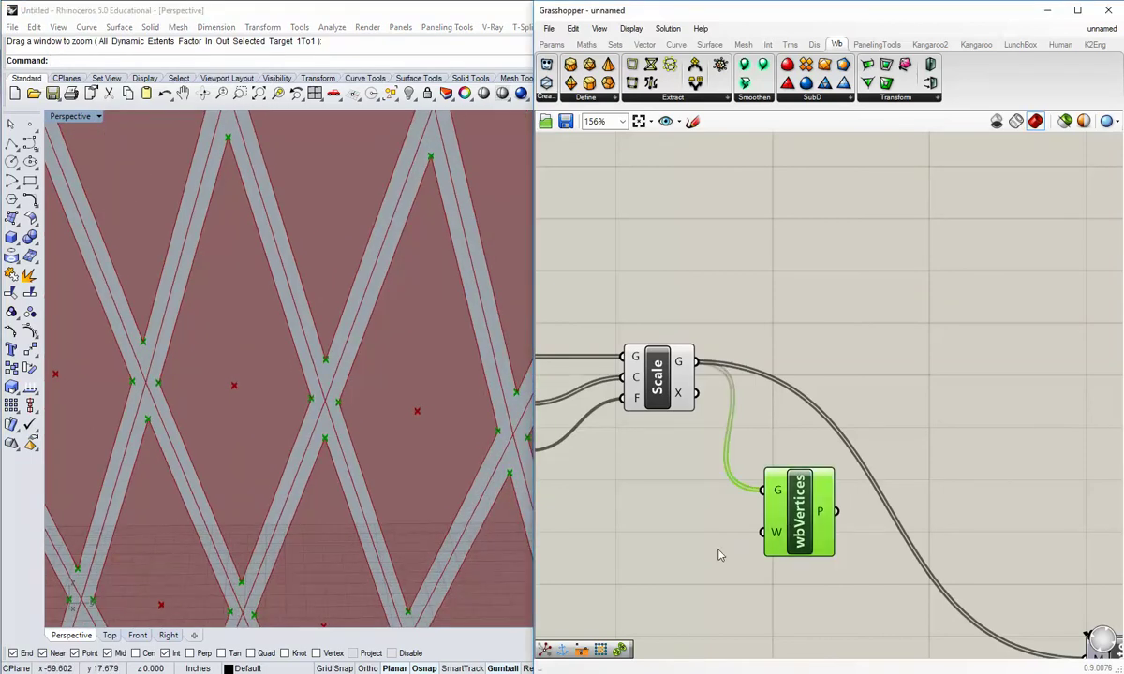
{"action": "left_click", "coordinate": [720, 554]}
Move wbVertices to a spot below Scale and raise Triangulate above Scale's level to clear canvas space.
{"action": "right_click_drag", "start_coordinate": [718, 604], "coordinate": [697, 533]}
{"action": "left_click_drag", "start_coordinate": [779, 448], "coordinate": [750, 504]}
{"action": "left_click", "coordinate": [816, 513]}
{"action": "right_click_drag", "start_coordinate": [774, 550], "coordinate": [763, 505]}
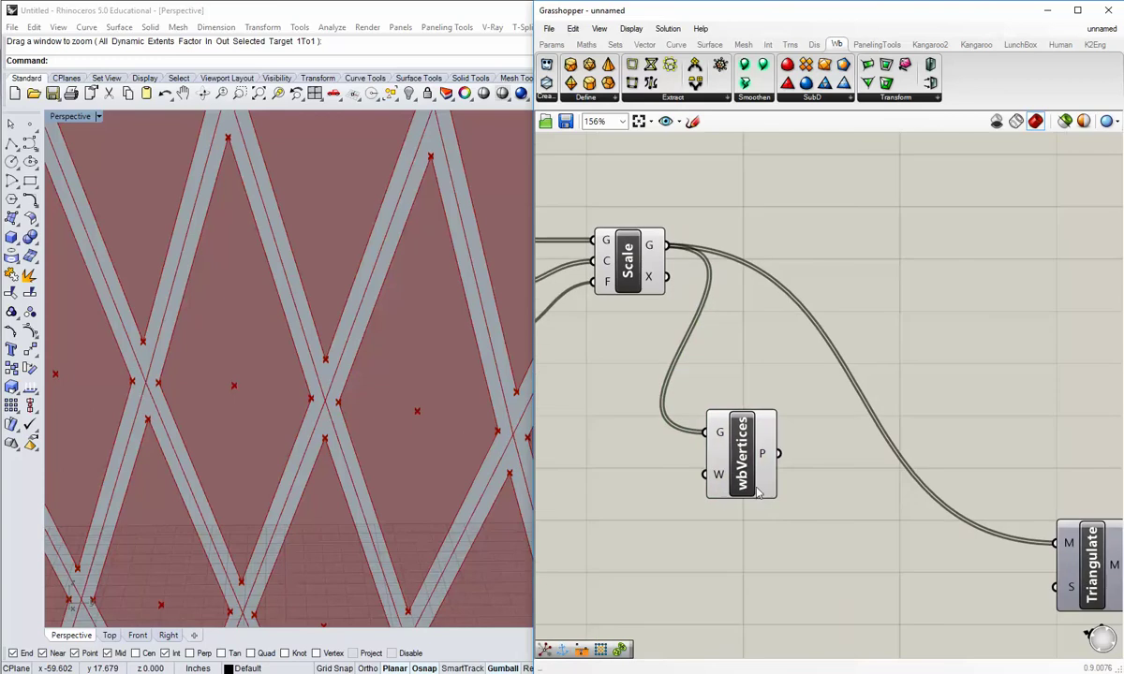
{"action": "right_click_drag", "start_coordinate": [1039, 560], "coordinate": [889, 591]}
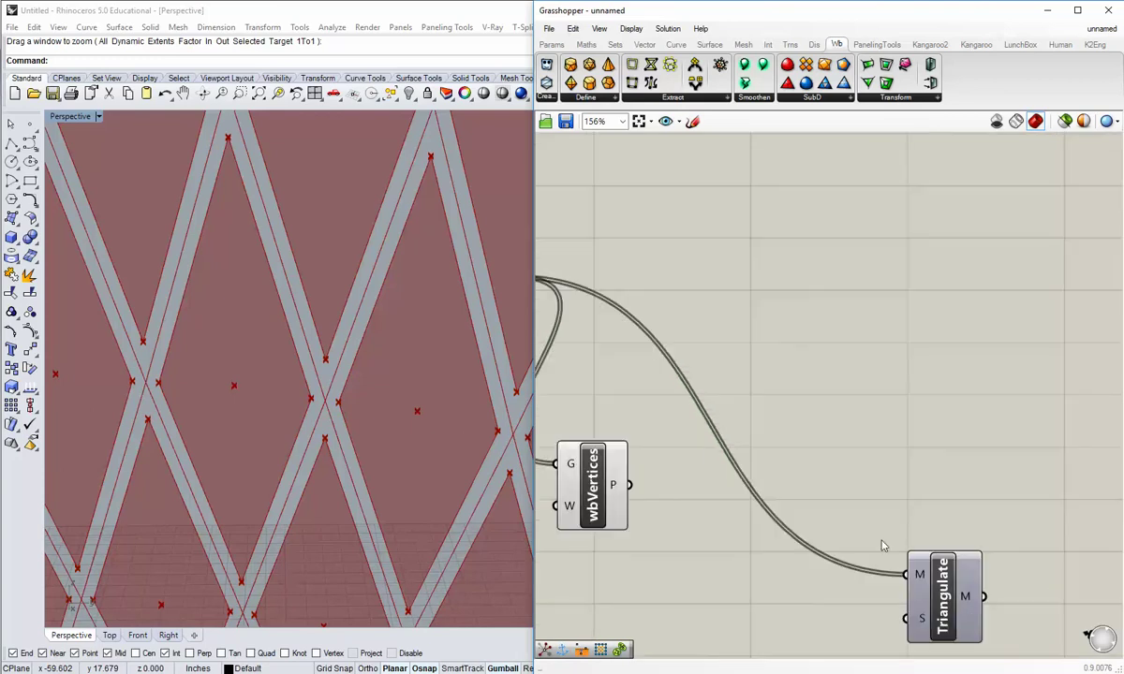
{"action": "right_click_drag", "start_coordinate": [882, 546], "coordinate": [962, 516]}
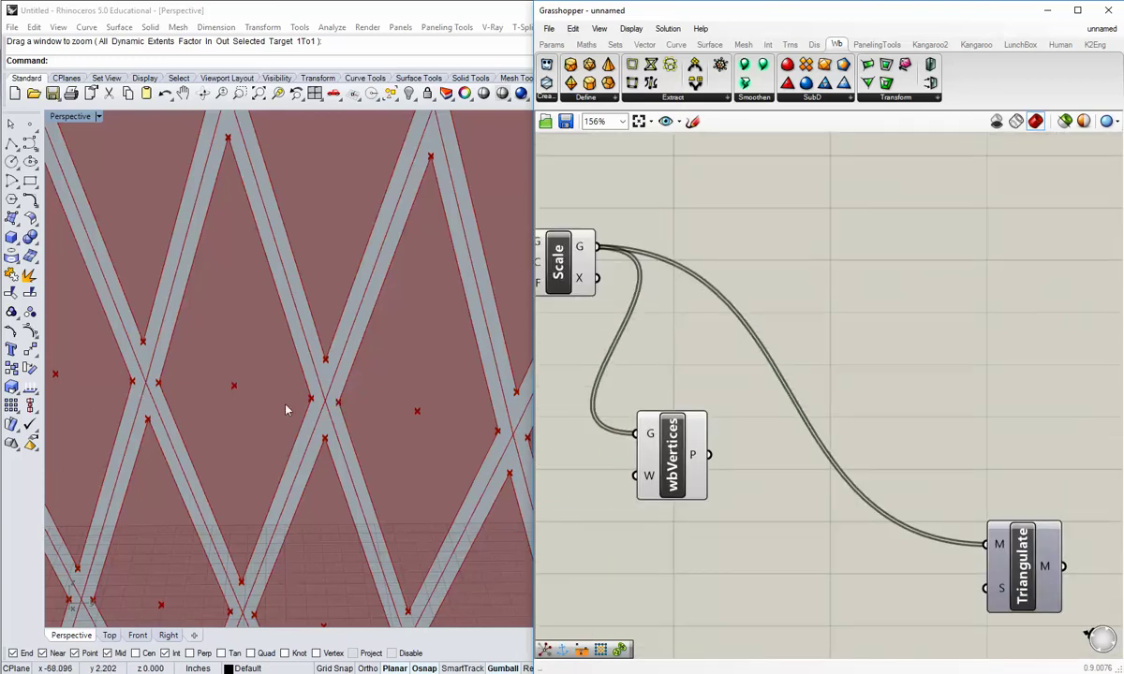
{"action": "right_click_drag", "start_coordinate": [1006, 574], "coordinate": [996, 587]}
{"action": "left_click_drag", "start_coordinate": [1016, 587], "coordinate": [1045, 197]}
{"action": "left_click", "coordinate": [891, 430]}
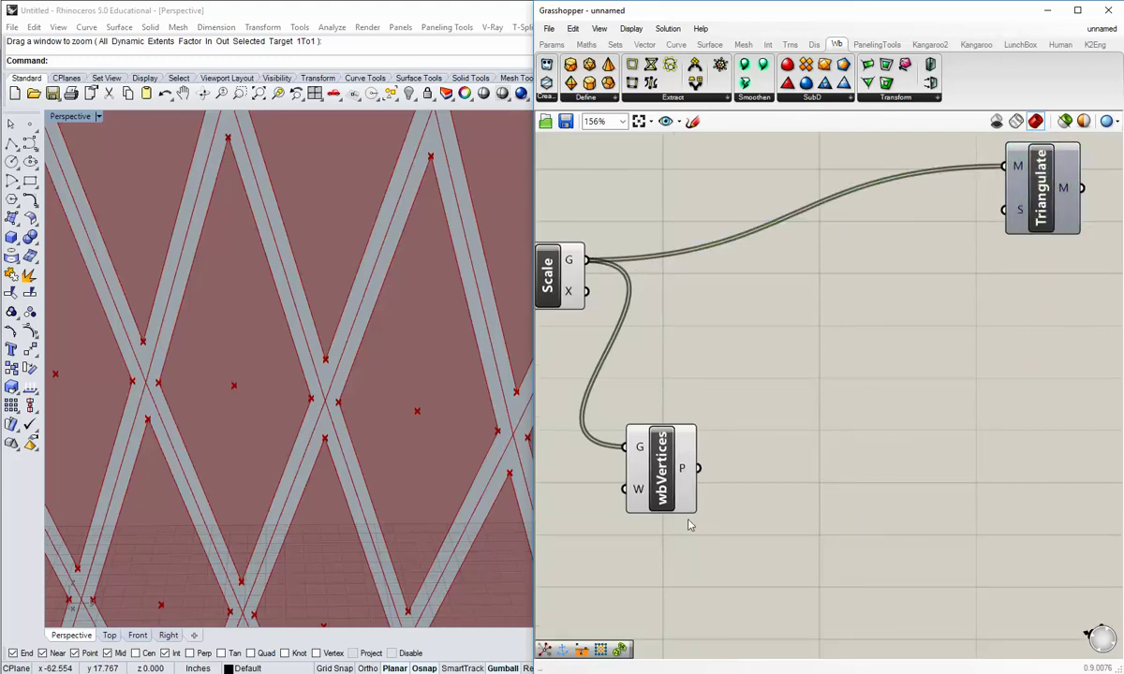
Review the panel corner points over the whole lattice and the upstream components that feed Scale.
{"action": "scroll", "coordinate": [202, 403], "scroll_direction": "down", "scroll_amount": 3}
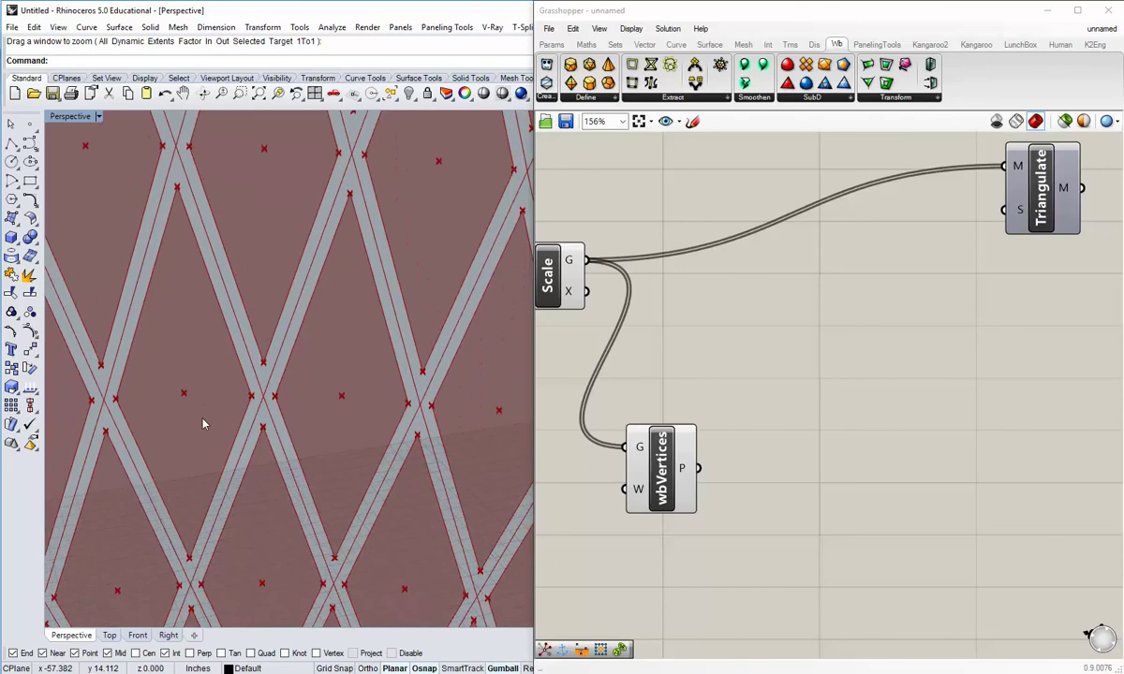
{"action": "scroll", "coordinate": [202, 425], "scroll_direction": "down", "scroll_amount": 5}
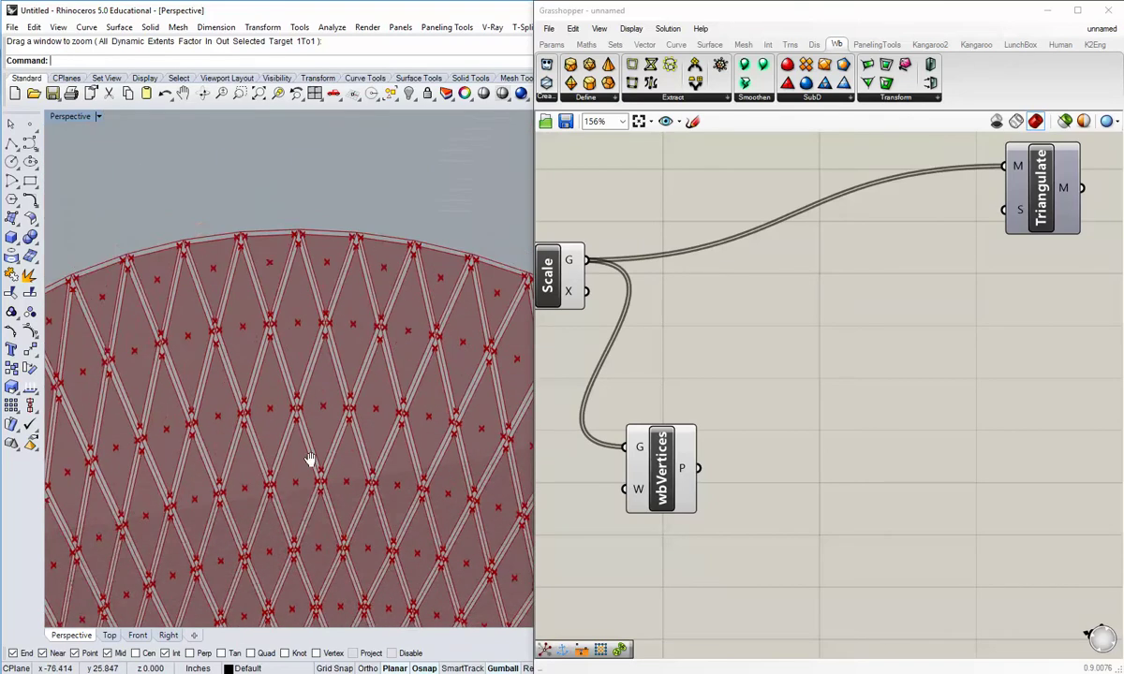
{"action": "scroll", "coordinate": [310, 460], "scroll_direction": "down", "scroll_amount": 1}
{"action": "left_click", "coordinate": [657, 454]}
{"action": "left_click", "coordinate": [624, 327]}
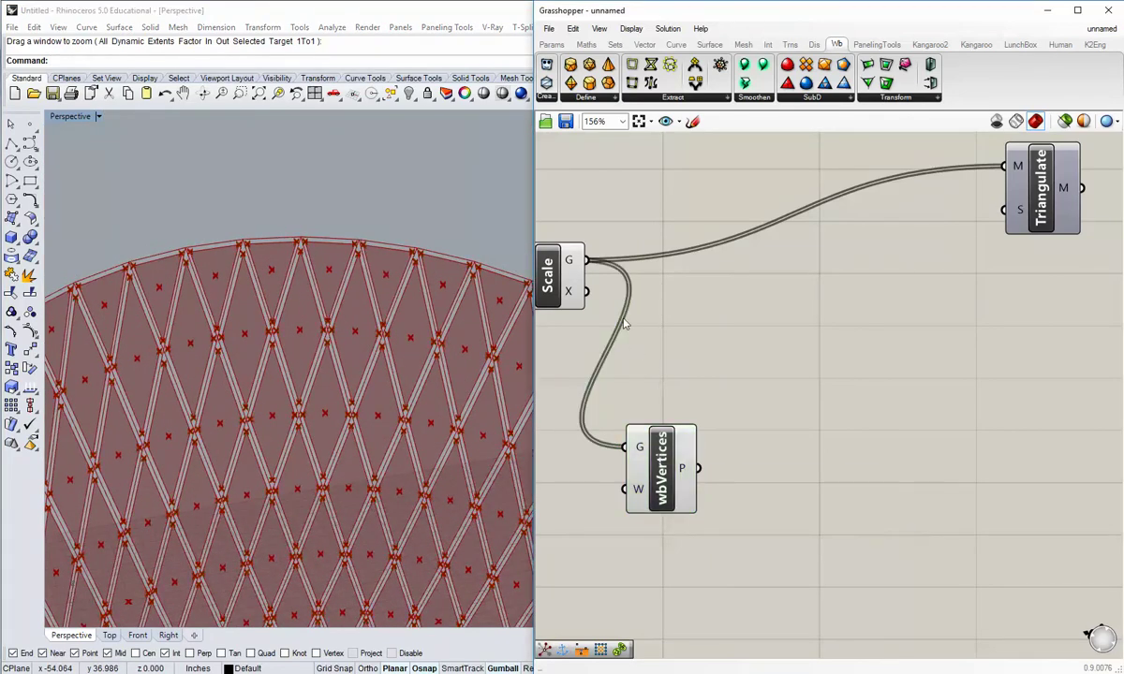
{"action": "right_click_drag", "start_coordinate": [541, 279], "coordinate": [740, 414]}
{"action": "scroll", "coordinate": [643, 488], "scroll_direction": "down", "scroll_amount": 2}
{"action": "right_click_drag", "start_coordinate": [644, 496], "coordinate": [789, 448]}
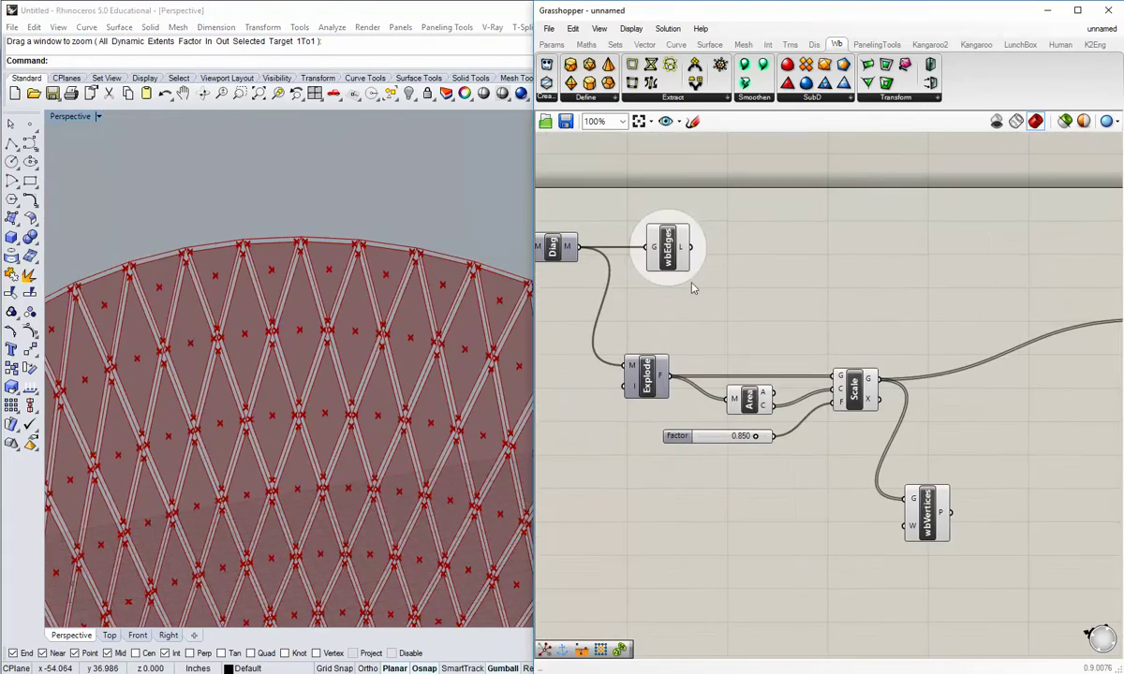
Highlight the Diag mesh and examine how its nodes relate to the surrounding panel corner points, including along the upper rim.
{"action": "left_click", "coordinate": [553, 251]}
{"action": "scroll", "coordinate": [405, 278], "scroll_direction": "up", "scroll_amount": 2}
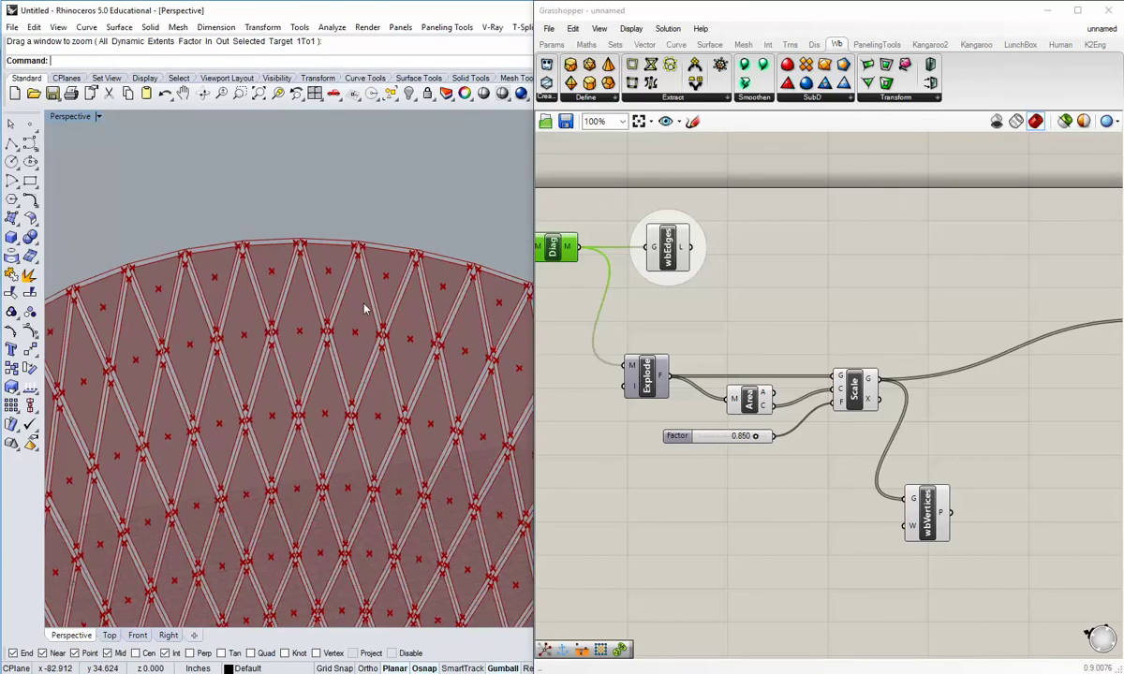
{"action": "scroll", "coordinate": [323, 300], "scroll_direction": "up", "scroll_amount": 4}
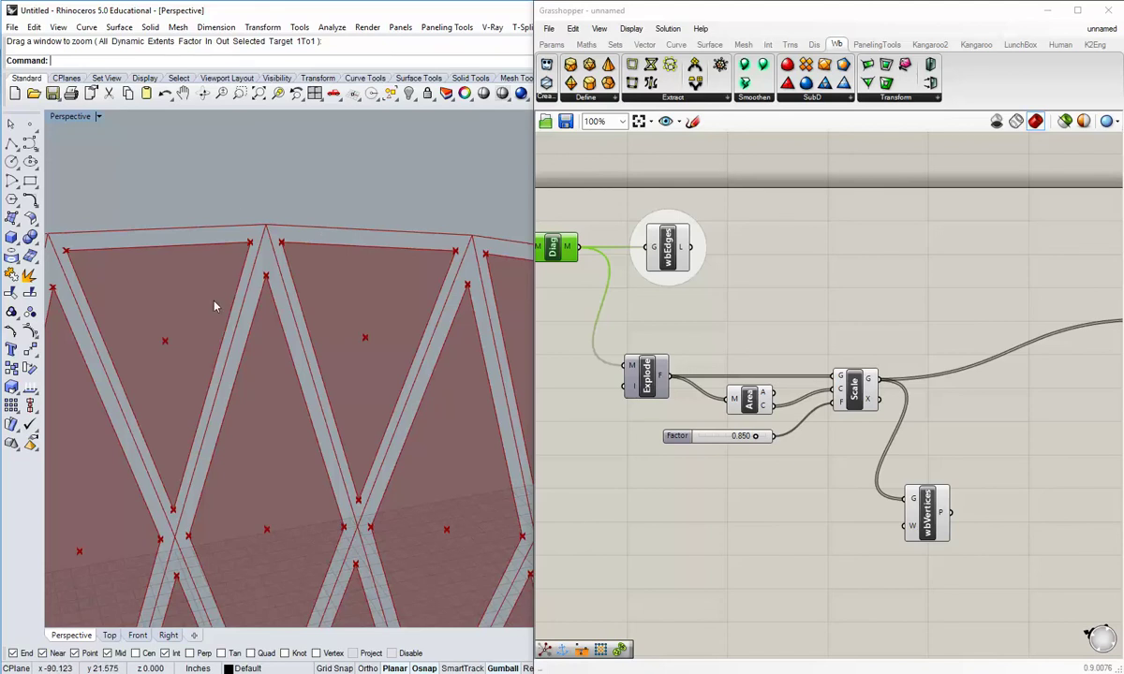
{"action": "right_click_drag", "start_coordinate": [256, 493], "coordinate": [266, 354], "text": "shift"}
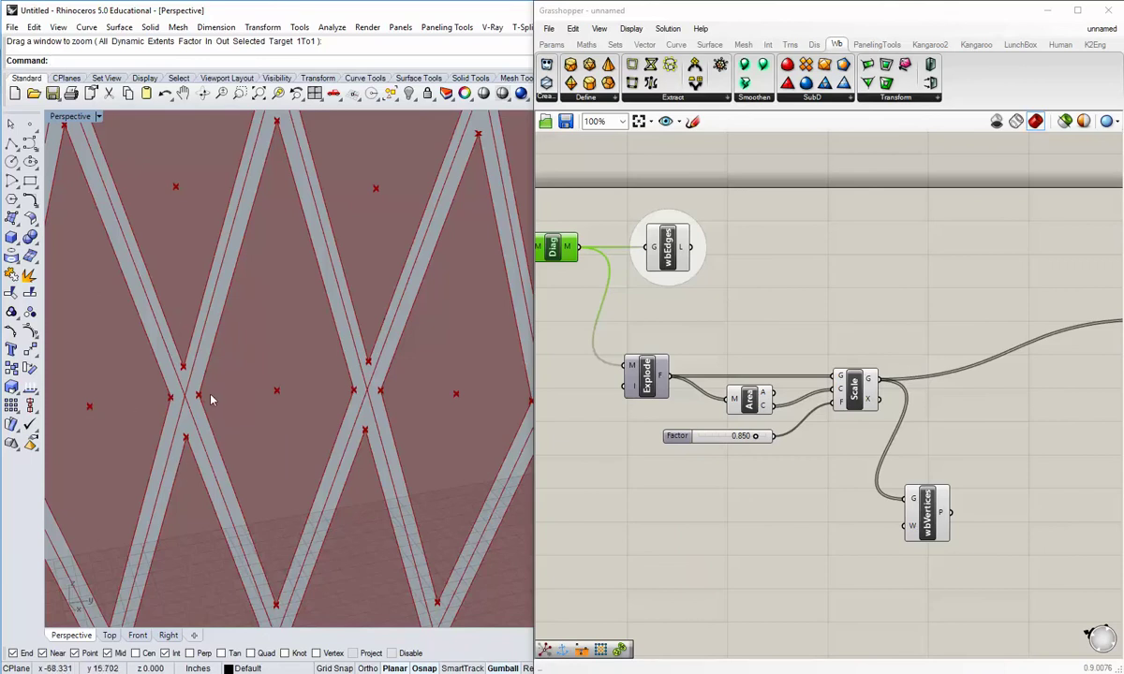
{"action": "right_click_drag", "start_coordinate": [180, 401], "coordinate": [226, 318]}
{"action": "right_click_drag", "start_coordinate": [226, 318], "coordinate": [226, 359], "text": "shift"}
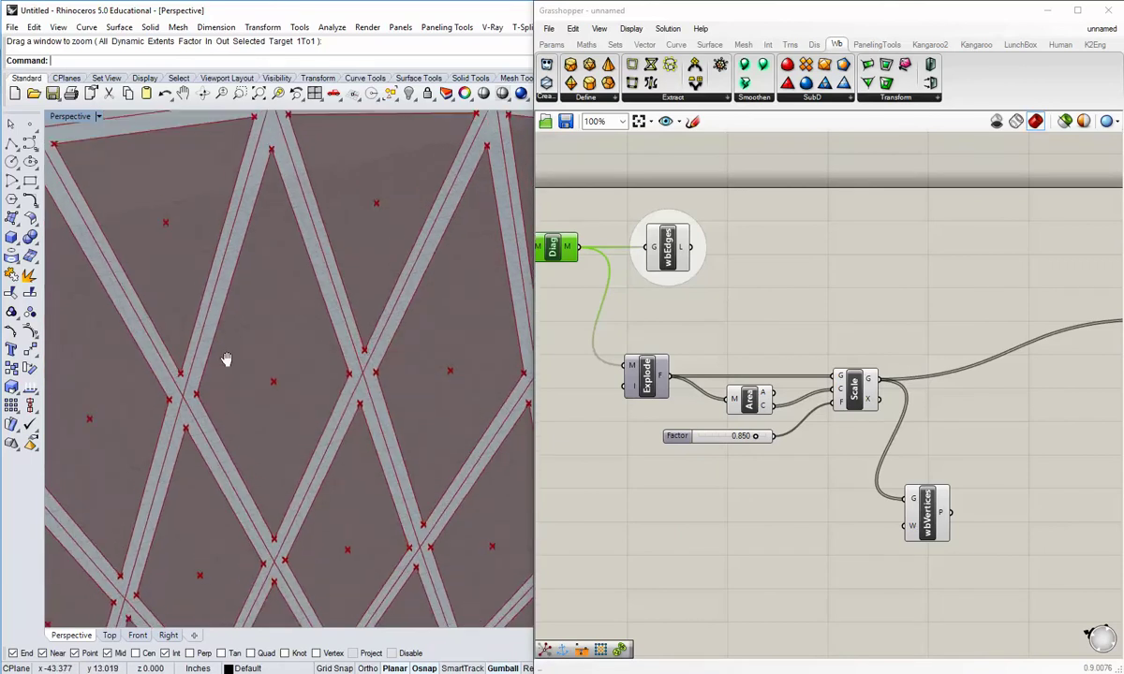
{"action": "scroll", "coordinate": [225, 360], "scroll_direction": "down", "scroll_amount": 2}
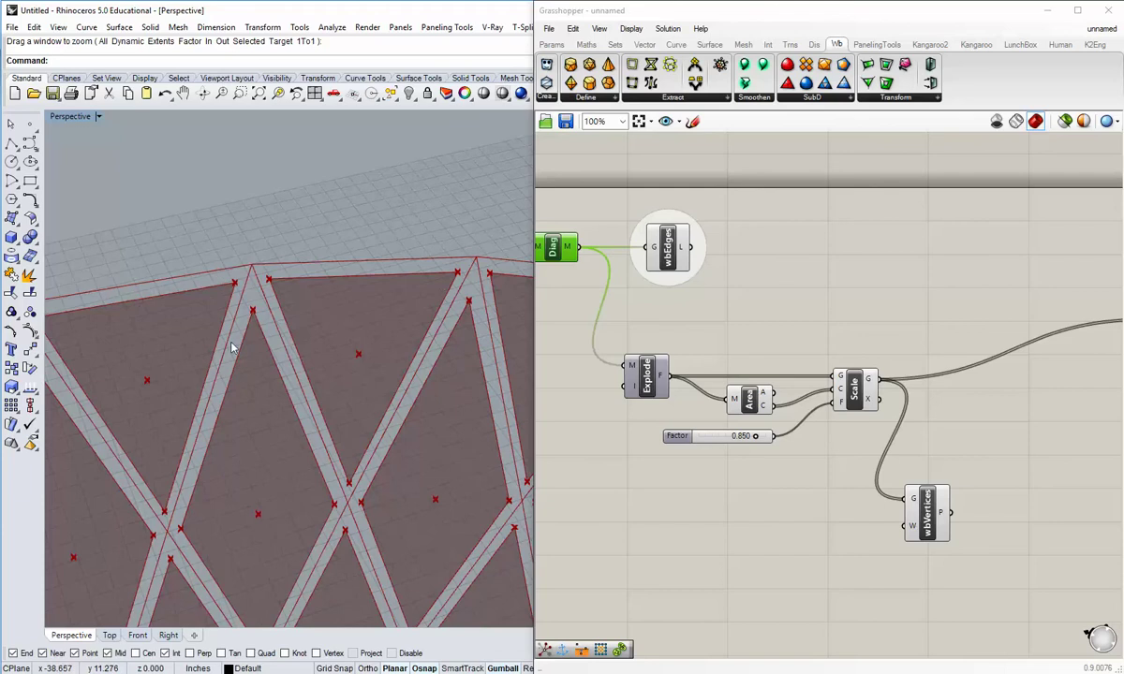
{"action": "scroll", "coordinate": [236, 348], "scroll_direction": "down", "scroll_amount": 3}
Add a Kangaroo2 NakedVertices component and place it below the Explode component.
{"action": "right_click_drag", "start_coordinate": [836, 532], "coordinate": [760, 488]}
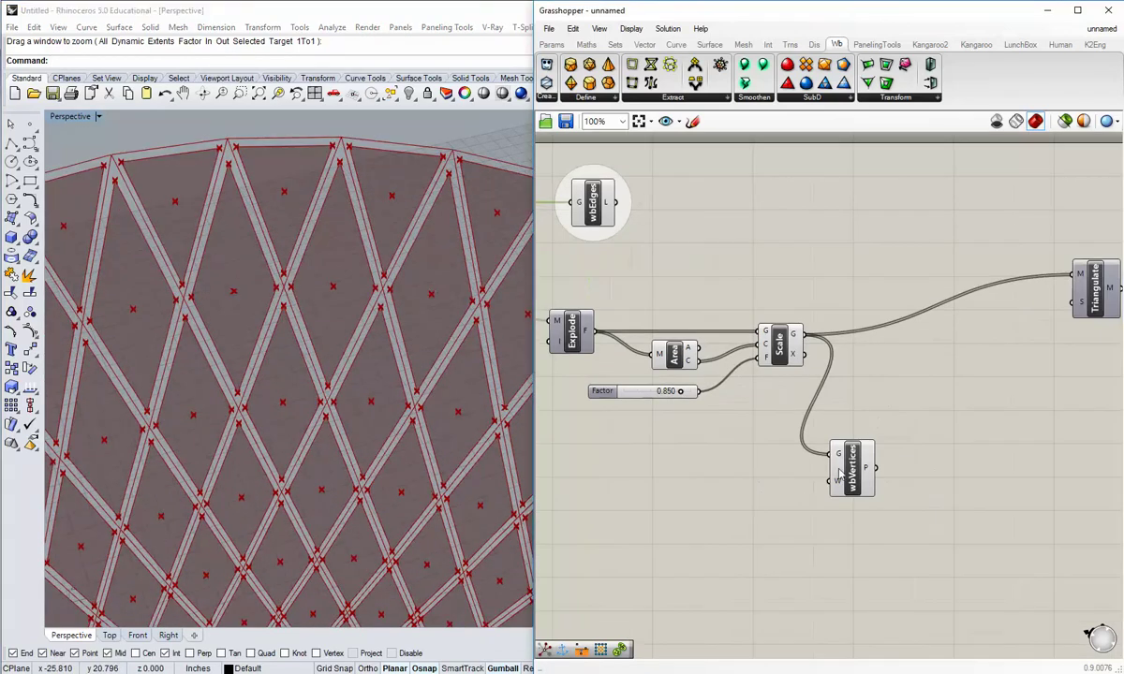
{"action": "left_click", "coordinate": [931, 44]}
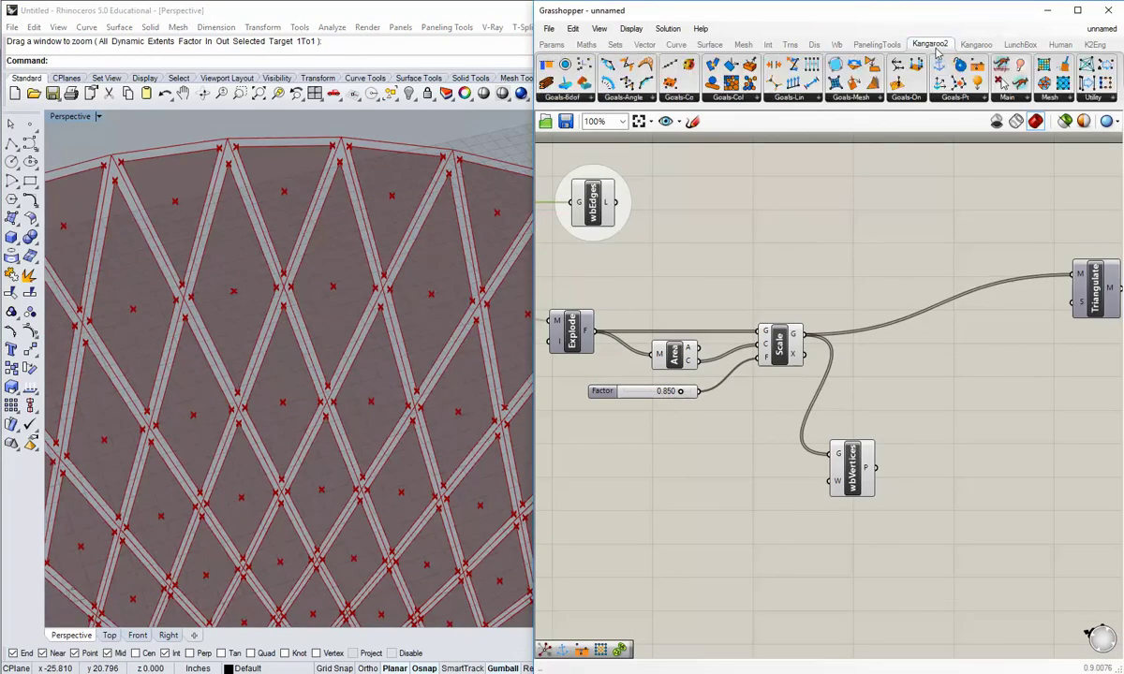
{"action": "left_click", "coordinate": [1052, 98]}
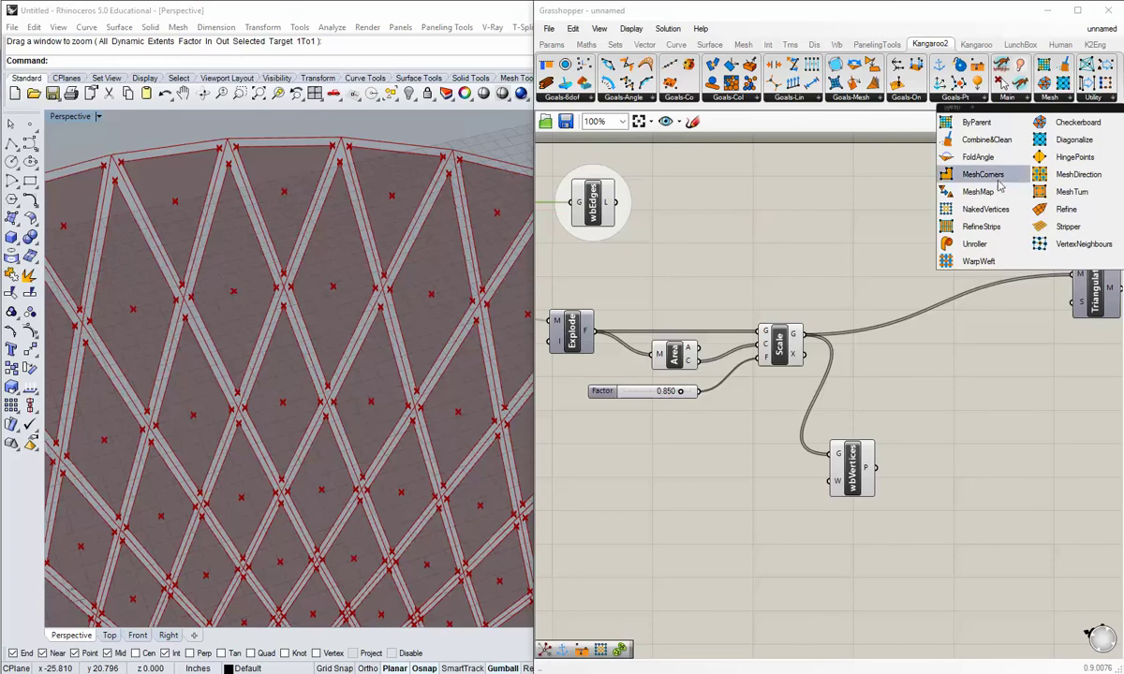
{"action": "left_click_drag", "start_coordinate": [992, 213], "coordinate": [654, 486]}
{"action": "right_click_drag", "start_coordinate": [626, 535], "coordinate": [760, 530]}
{"action": "left_click", "coordinate": [815, 548]}
{"action": "left_click_drag", "start_coordinate": [827, 515], "coordinate": [746, 506]}
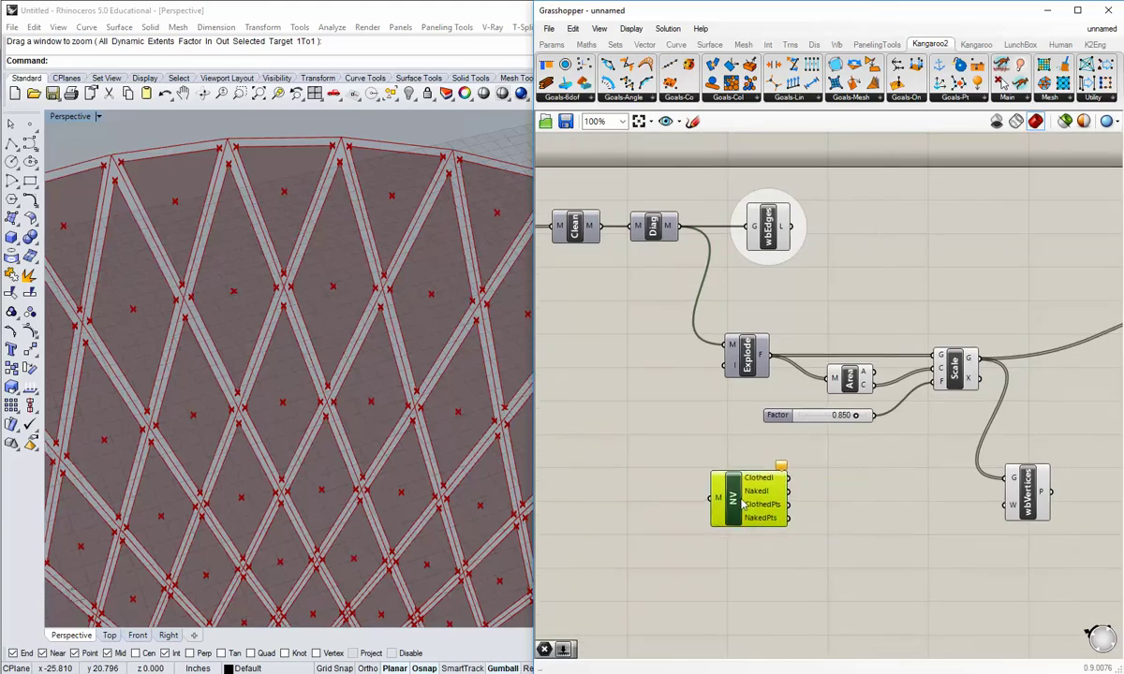
Put the Diag component in its own group and connect its mesh output to the M input of NakedVertices.
{"action": "left_click", "coordinate": [685, 246]}
{"action": "left_click", "coordinate": [659, 230]}
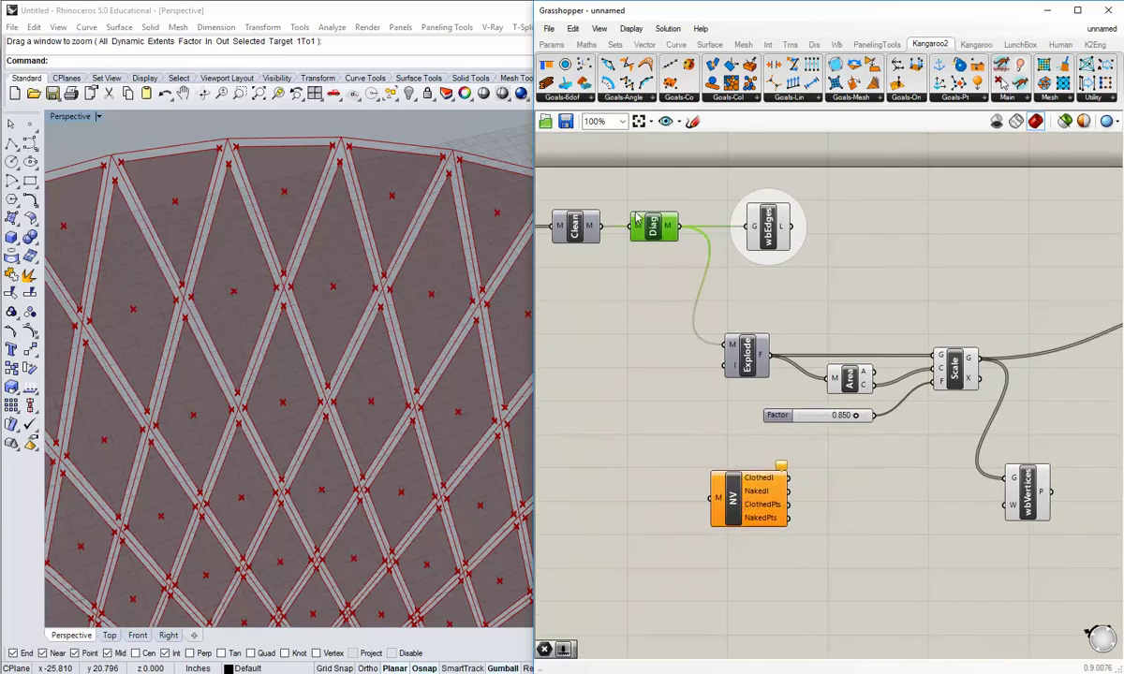
{"action": "middle_click", "coordinate": [660, 225]}
{"action": "left_click", "coordinate": [657, 181]}
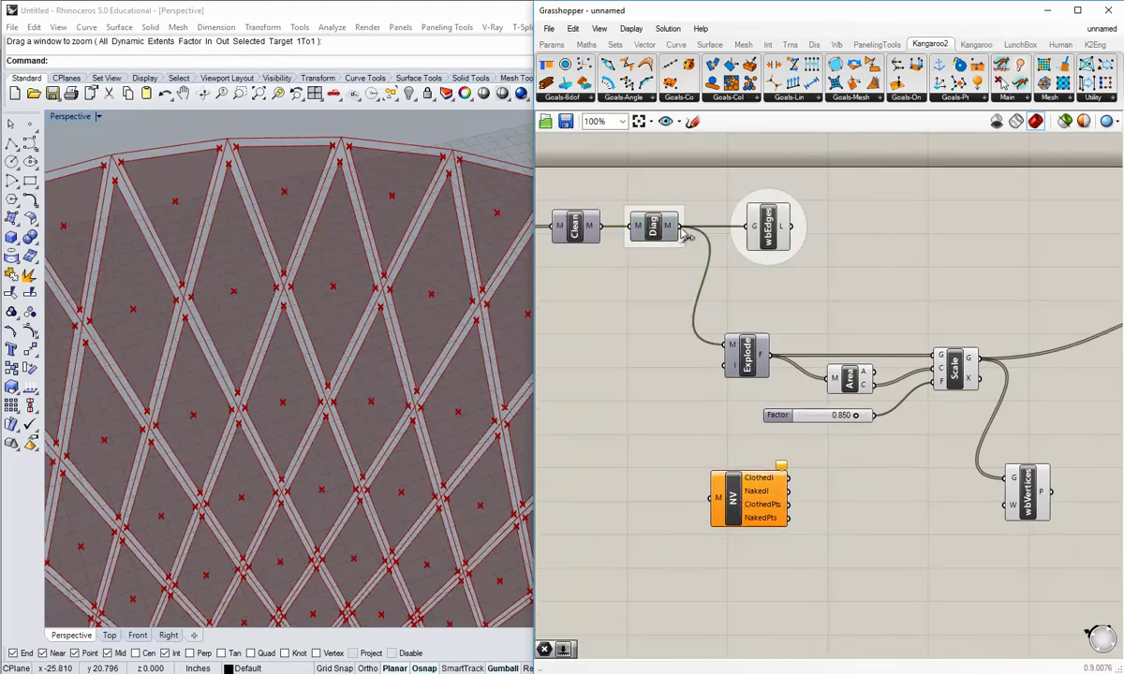
{"action": "left_click_drag", "start_coordinate": [668, 225], "coordinate": [713, 497]}
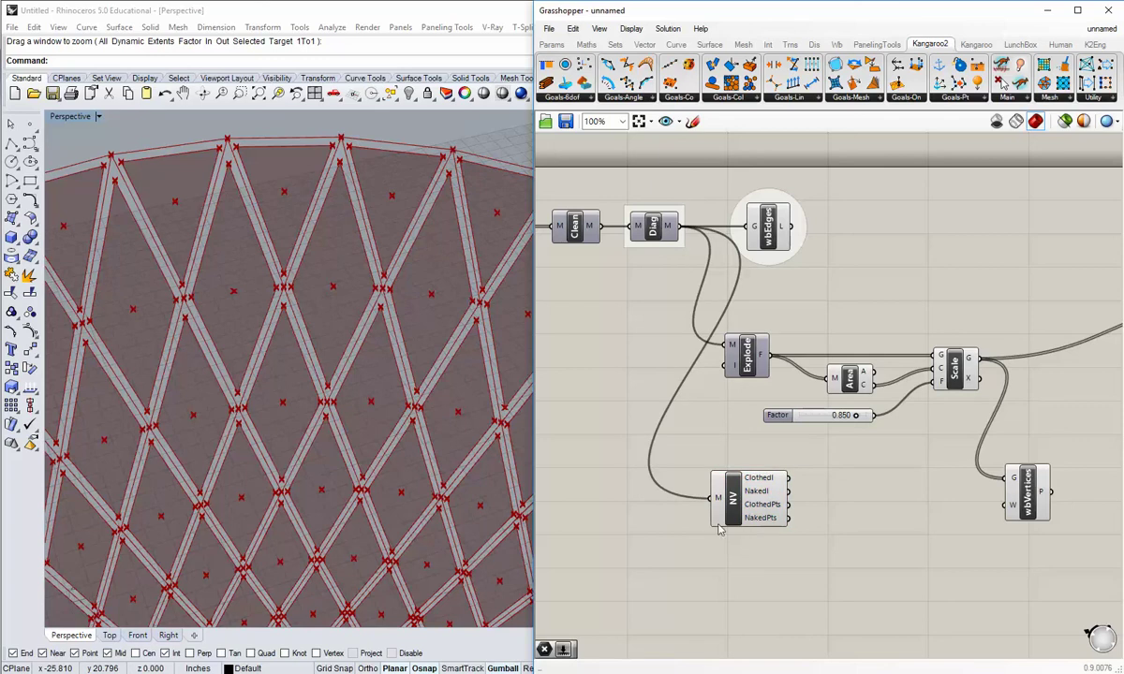
Check the mesh nodes in the viewport and turn off the preview of the NakedVertices component.
{"action": "right_click_drag", "start_coordinate": [288, 387], "coordinate": [312, 379], "text": "shift"}
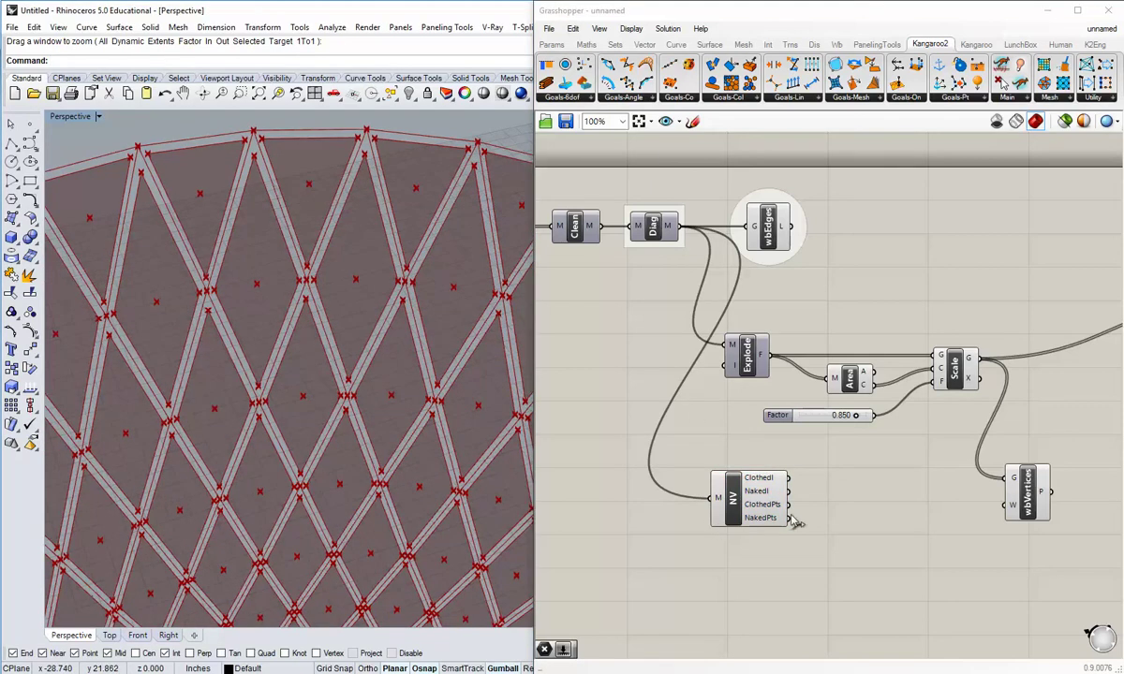
{"action": "right_click", "coordinate": [738, 505]}
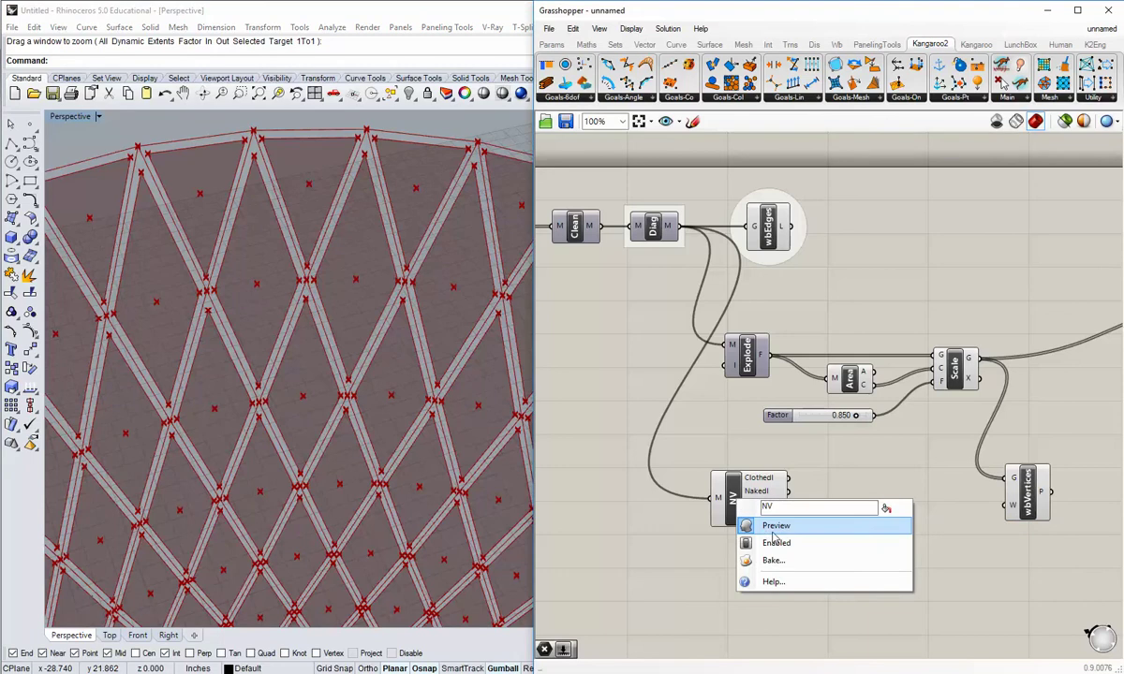
{"action": "left_click", "coordinate": [773, 529]}
{"action": "right_click_drag", "start_coordinate": [757, 510], "coordinate": [715, 479]}
{"action": "scroll", "coordinate": [717, 485], "scroll_direction": "up", "scroll_amount": 1}
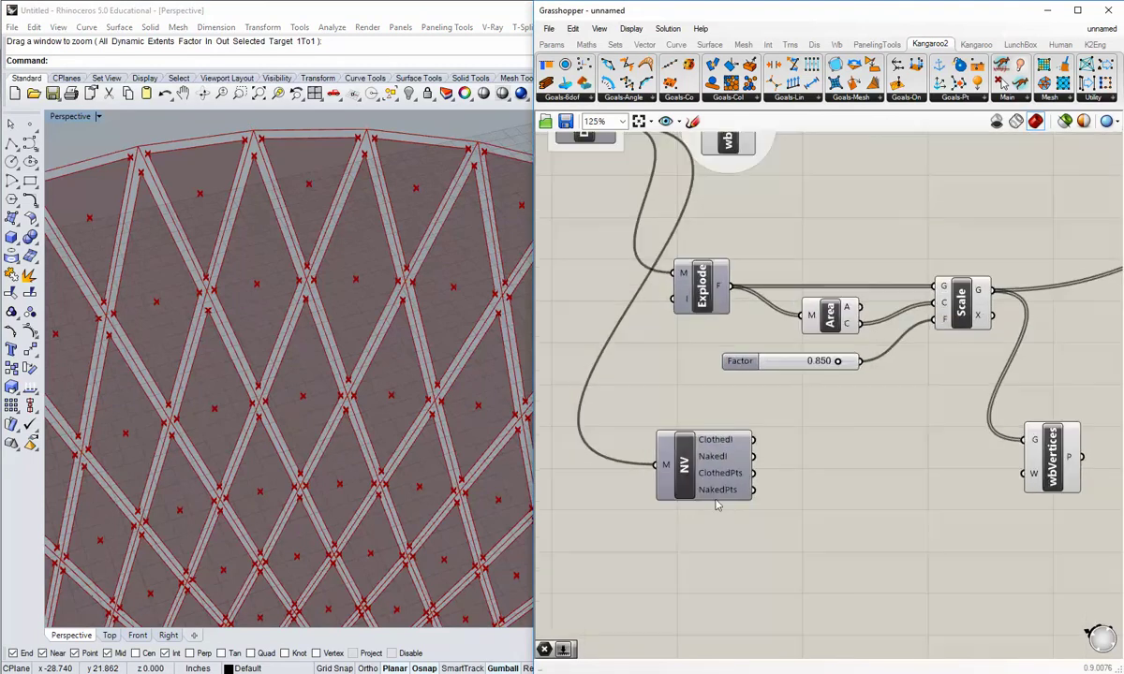
Add a Point parameter beside NakedVertices and connect the ClothedPts output to it.
{"action": "left_click", "coordinate": [551, 47]}
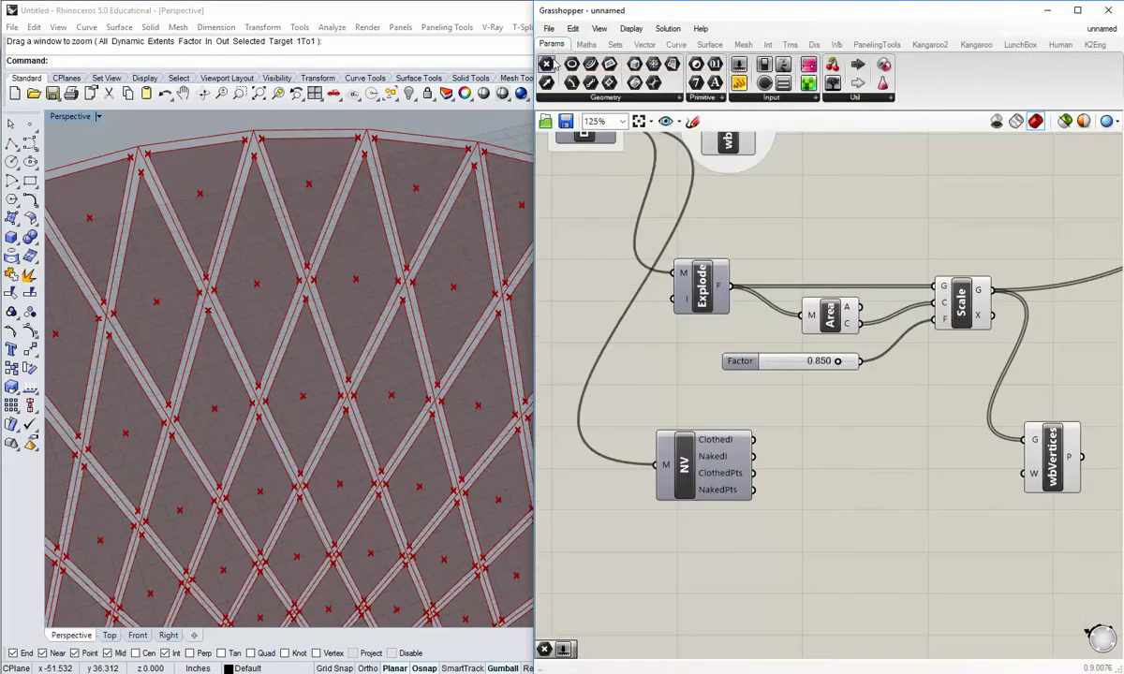
{"action": "left_click_drag", "start_coordinate": [548, 64], "coordinate": [819, 478]}
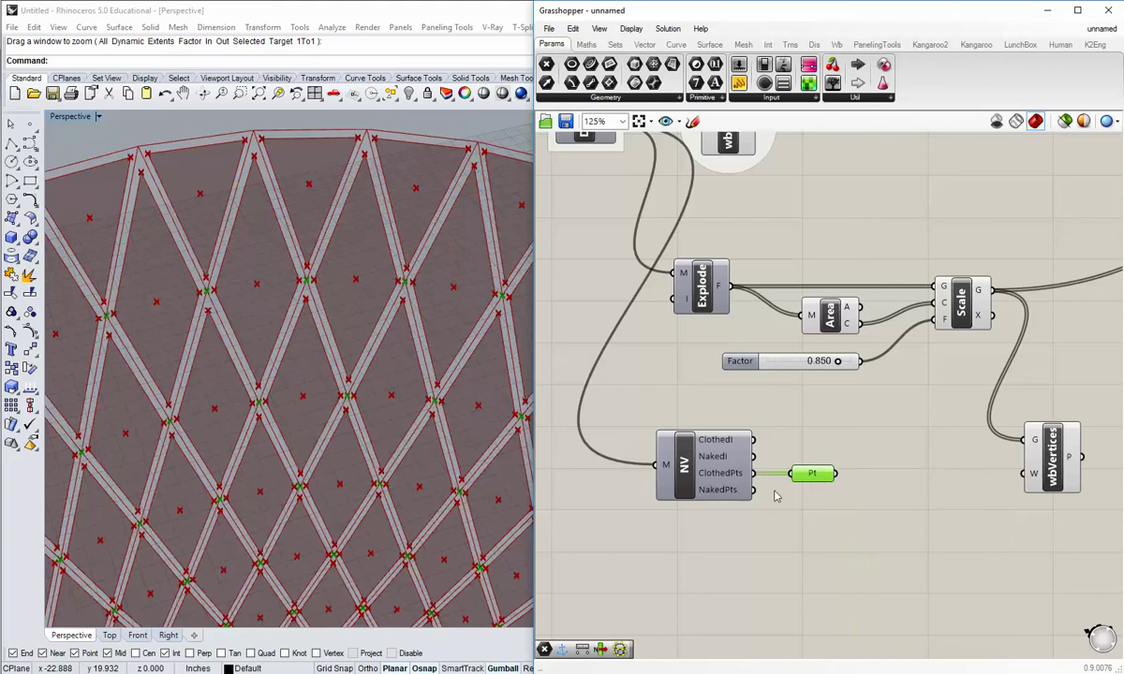
Examine how the clothed mesh vertices relate to the surrounding panel corner points, at the interior nodes and along the upper rim.
{"action": "right_click_drag", "start_coordinate": [422, 406], "coordinate": [714, 504]}
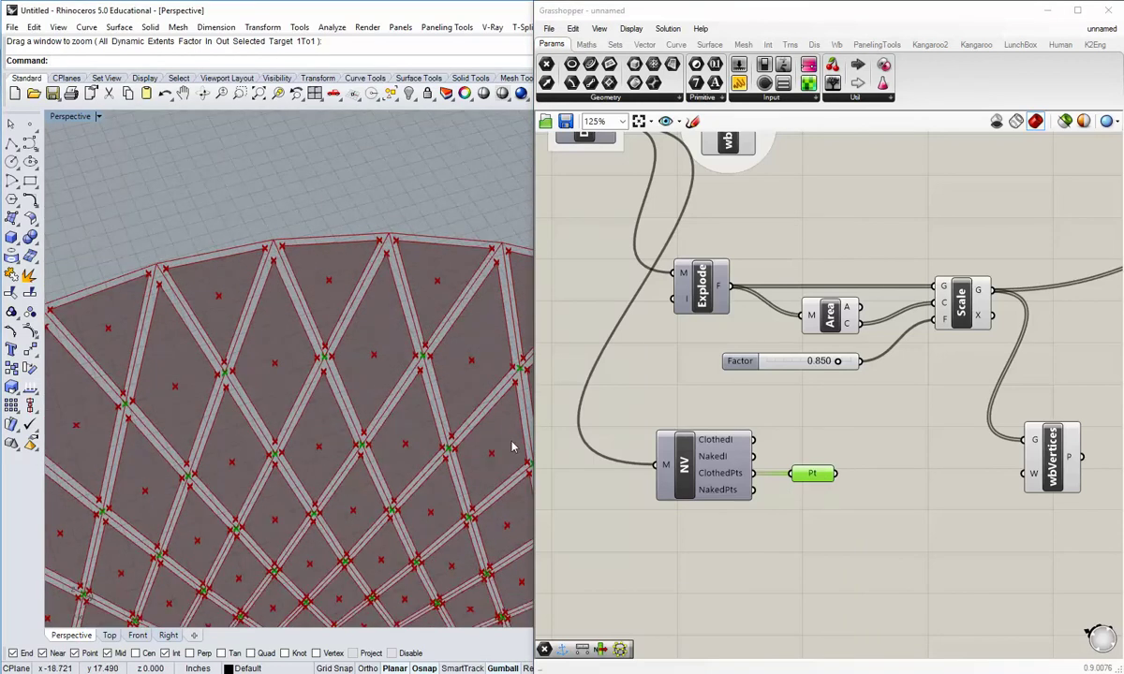
{"action": "right_click_drag", "start_coordinate": [476, 449], "coordinate": [336, 416]}
{"action": "scroll", "coordinate": [372, 371], "scroll_direction": "up", "scroll_amount": 8}
{"action": "scroll", "coordinate": [373, 371], "scroll_direction": "up", "scroll_amount": 3}
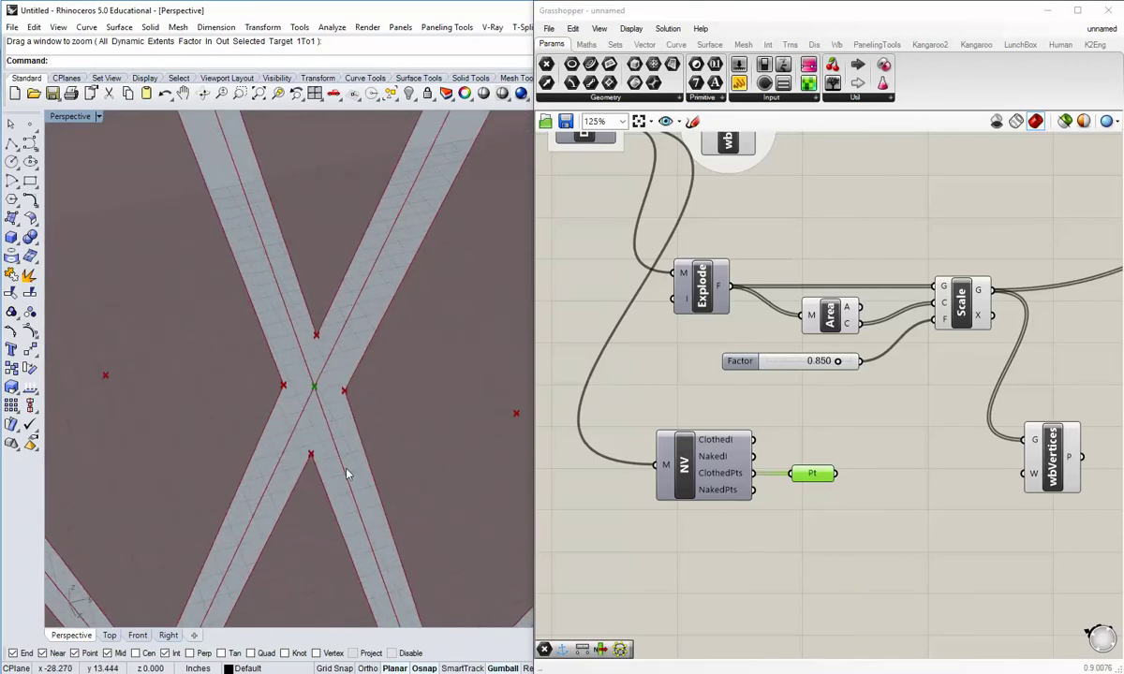
{"action": "scroll", "coordinate": [348, 471], "scroll_direction": "down", "scroll_amount": 3}
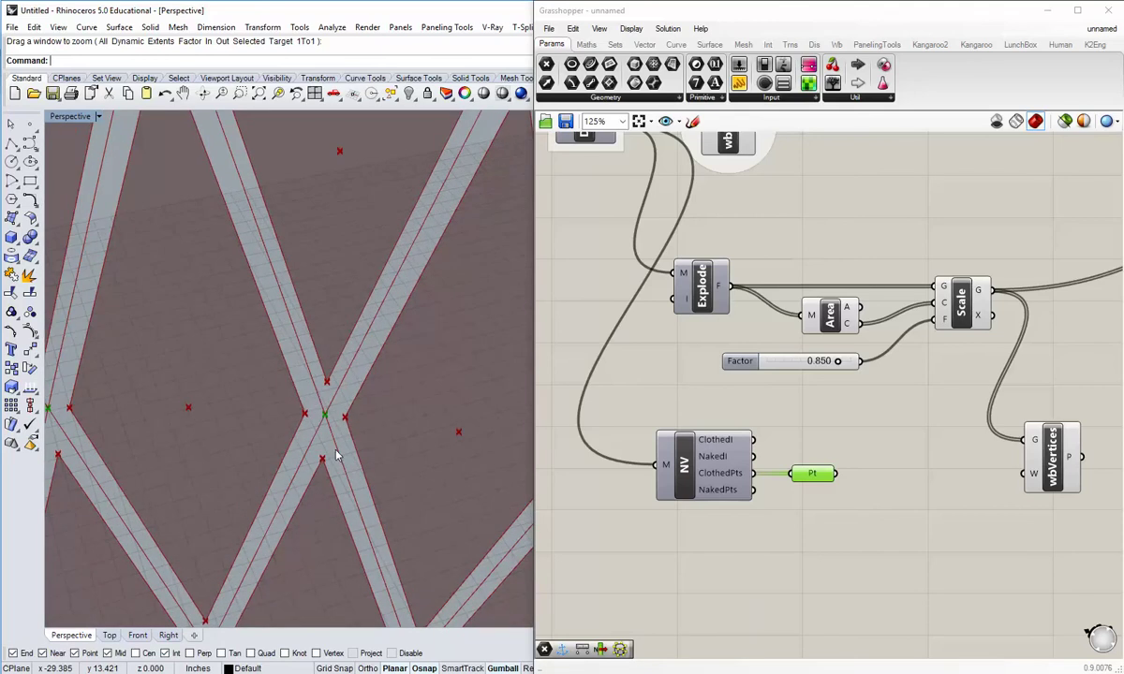
{"action": "scroll", "coordinate": [319, 420], "scroll_direction": "up", "scroll_amount": 3}
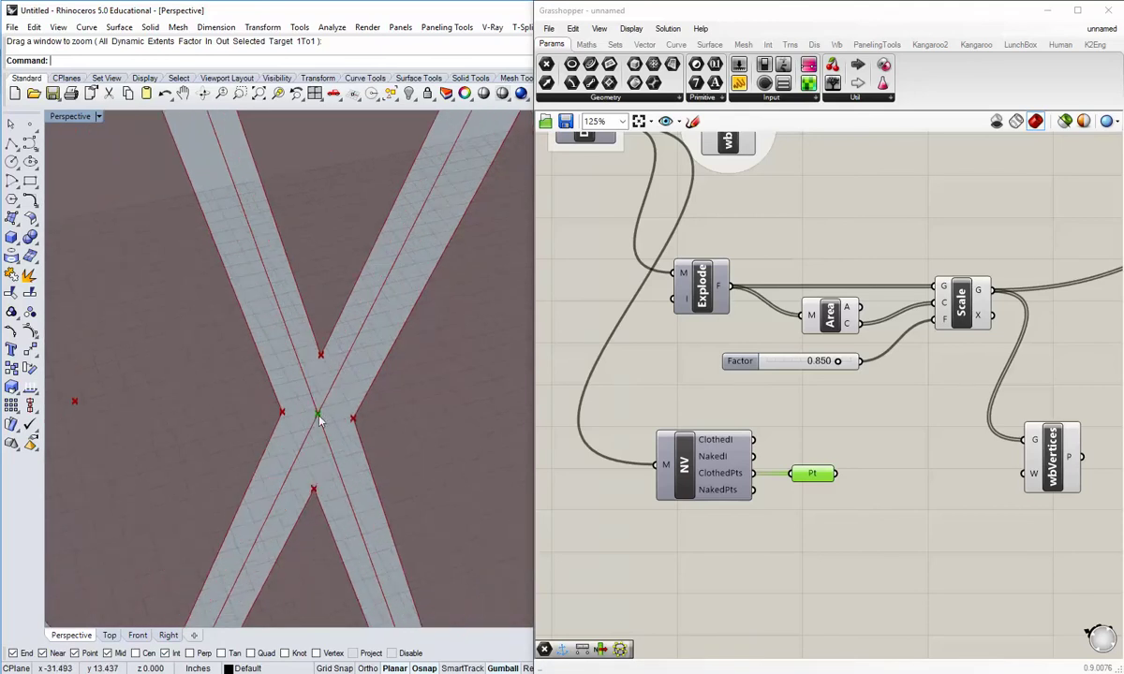
{"action": "scroll", "coordinate": [318, 417], "scroll_direction": "down", "scroll_amount": 1}
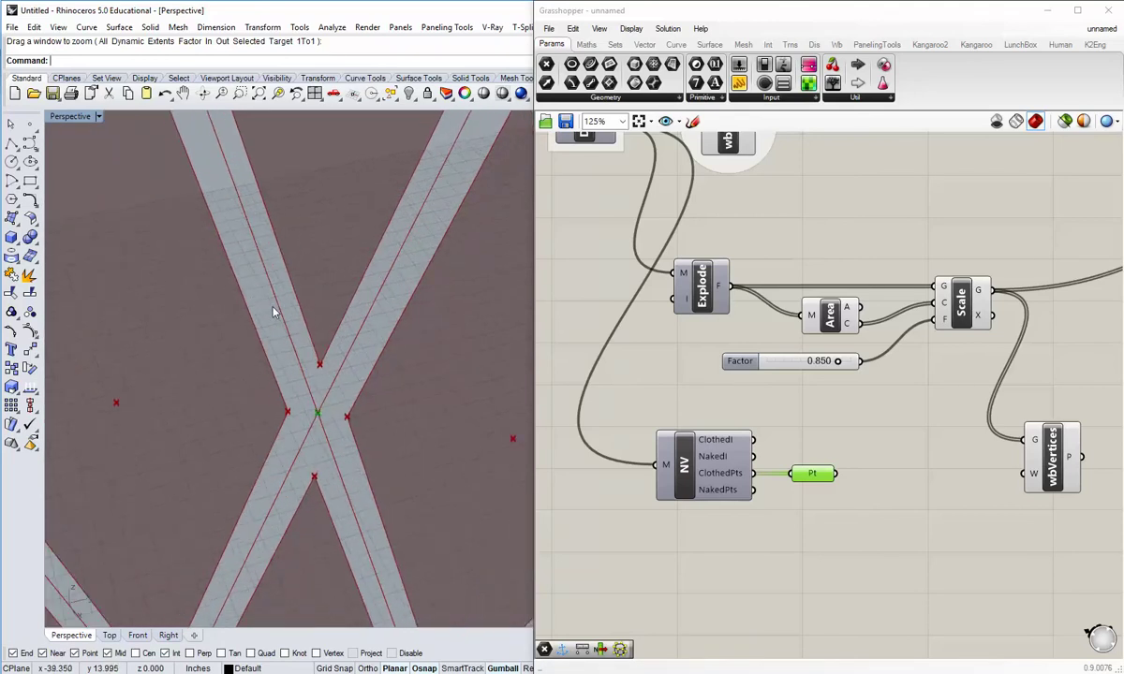
{"action": "scroll", "coordinate": [318, 309], "scroll_direction": "down", "scroll_amount": 7}
{"action": "right_click_drag", "start_coordinate": [301, 258], "coordinate": [334, 348], "text": "shift"}
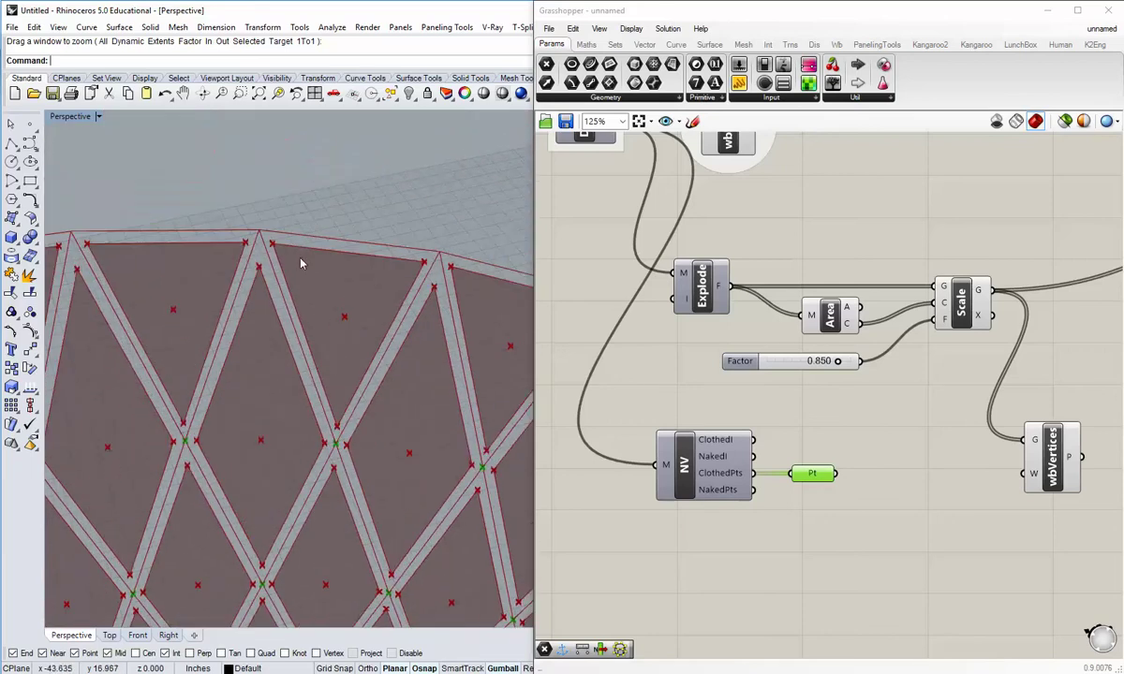
{"action": "scroll", "coordinate": [292, 256], "scroll_direction": "up", "scroll_amount": 5}
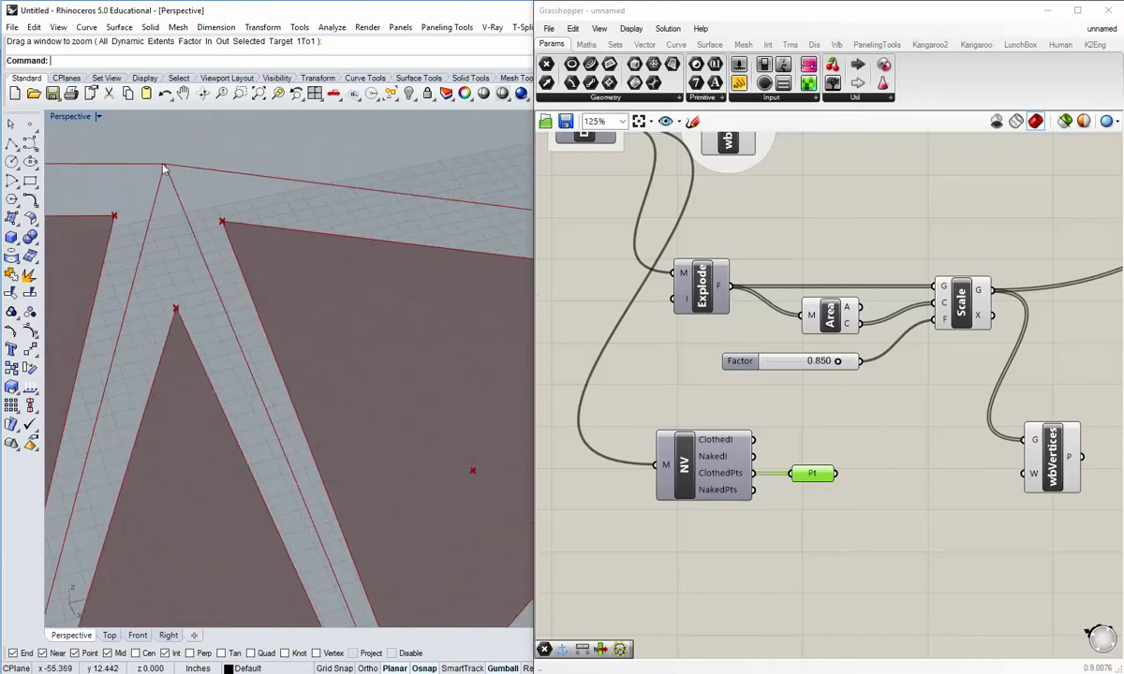
{"action": "right_click_drag", "start_coordinate": [166, 164], "coordinate": [172, 188], "text": "shift"}
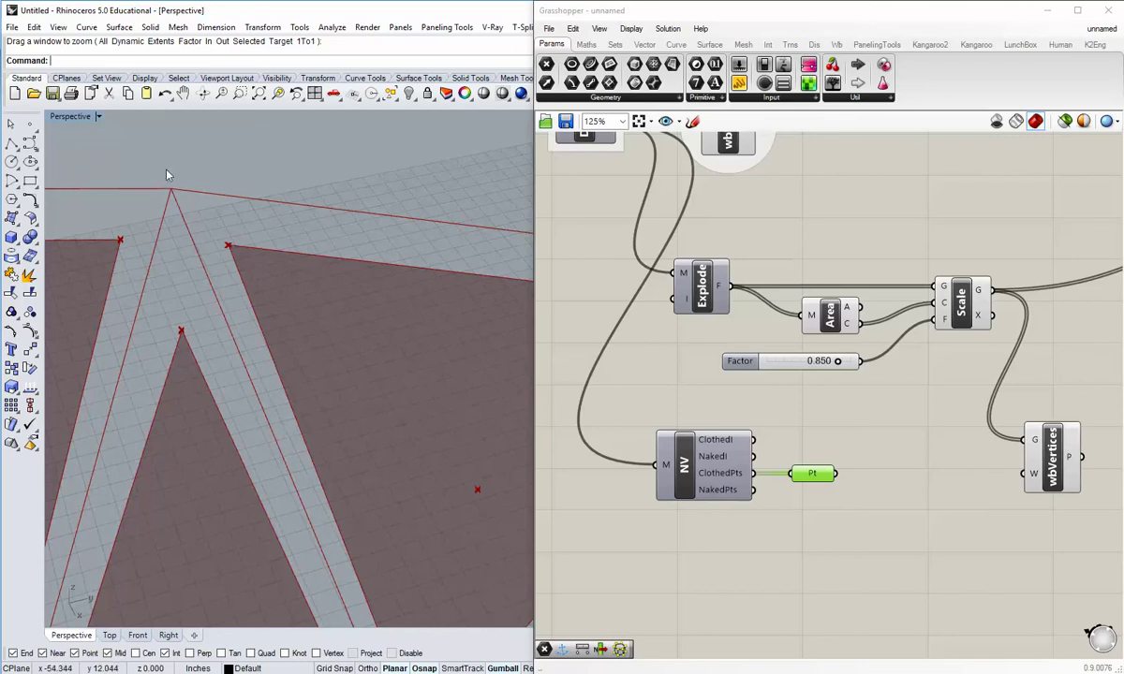
{"action": "scroll", "coordinate": [163, 184], "scroll_direction": "down", "scroll_amount": 7}
{"action": "right_click_drag", "start_coordinate": [293, 347], "coordinate": [302, 187], "text": "shift"}
{"action": "scroll", "coordinate": [312, 279], "scroll_direction": "down", "scroll_amount": 4}
{"action": "right_click_drag", "start_coordinate": [329, 323], "coordinate": [332, 369], "text": "shift"}
{"action": "left_click", "coordinate": [828, 542]}
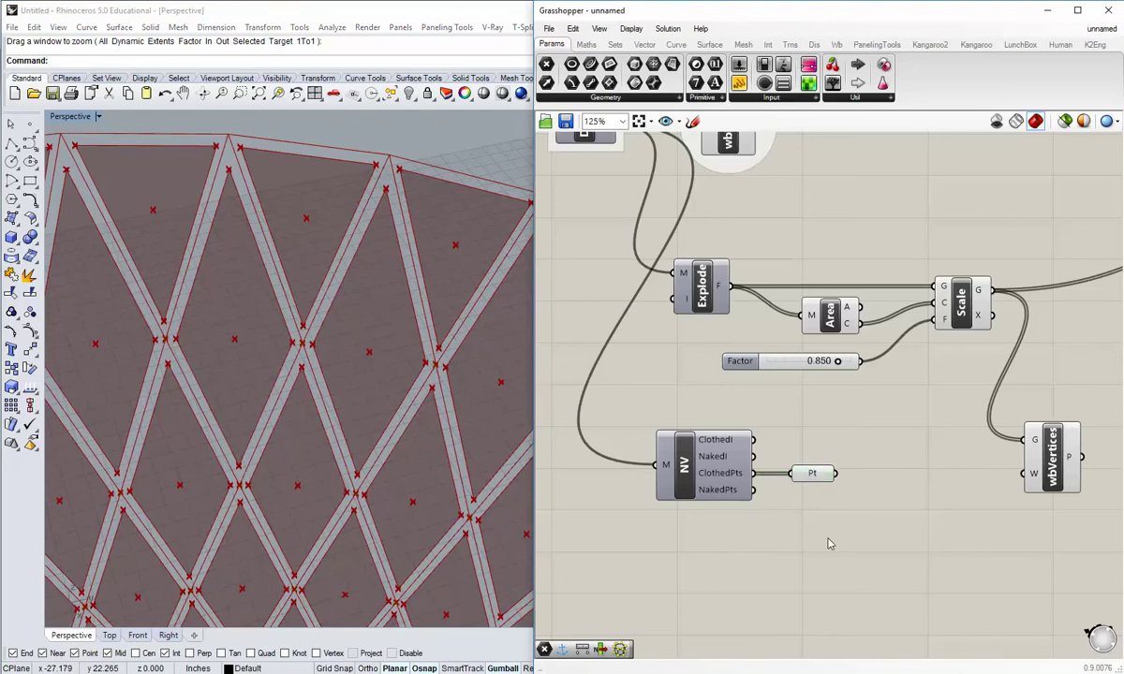
Move the wbVertices component and the Point parameter one above the other and align their right edges.
{"action": "right_click_drag", "start_coordinate": [828, 543], "coordinate": [707, 497]}
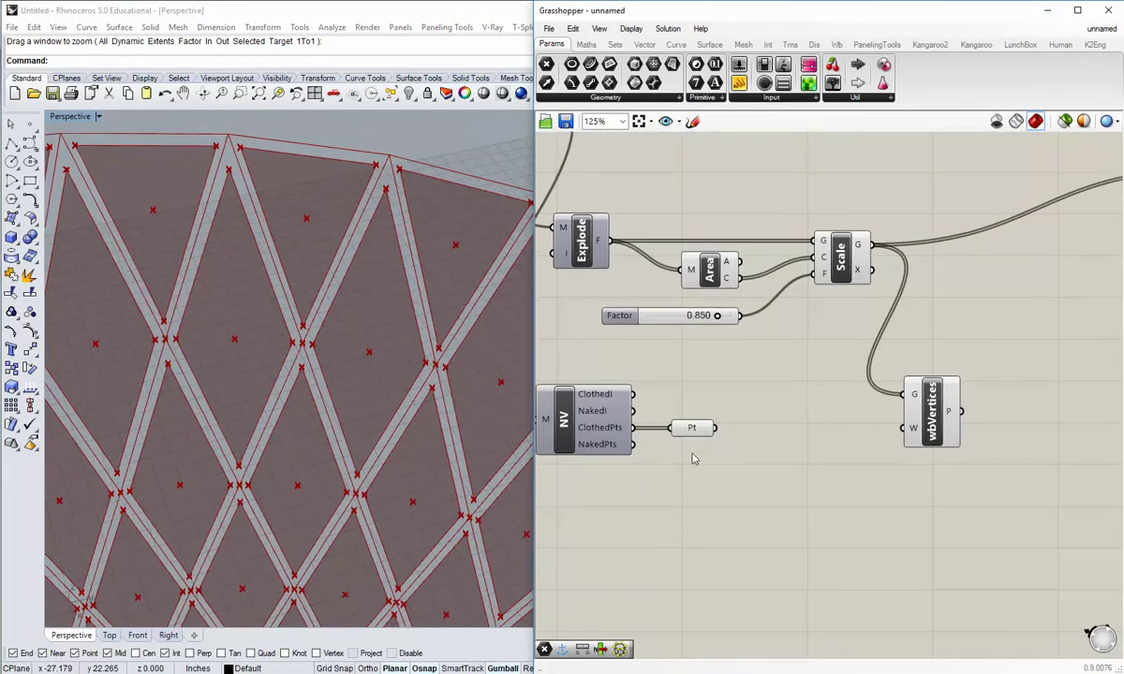
{"action": "left_click_drag", "start_coordinate": [694, 432], "coordinate": [822, 432]}
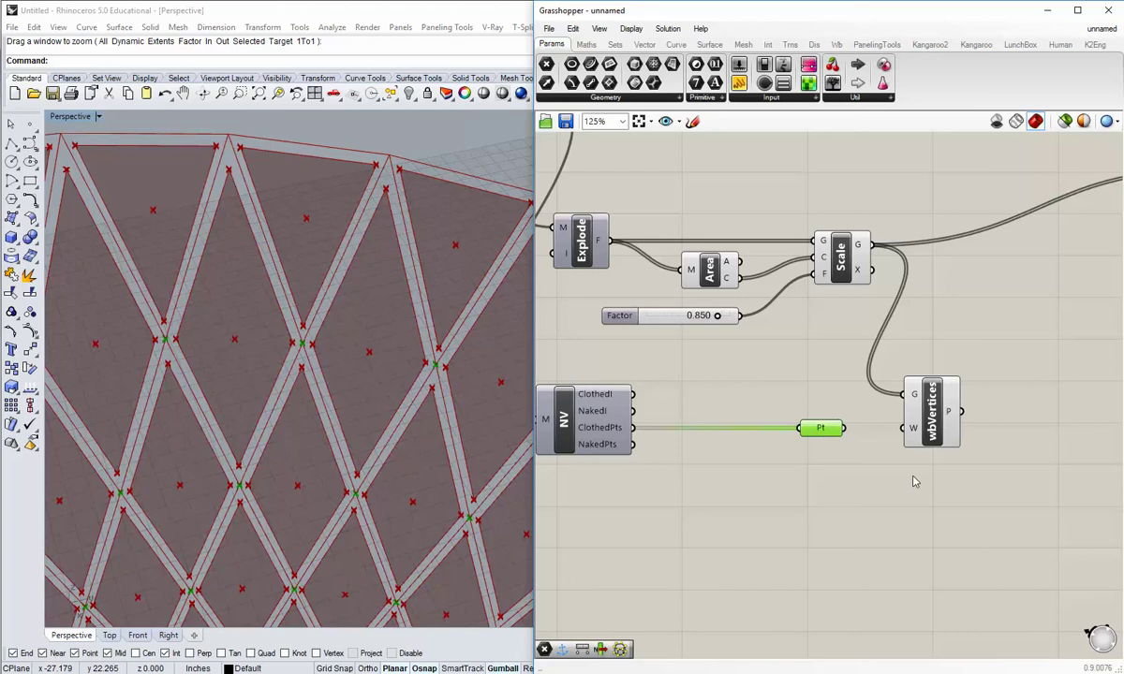
{"action": "right_click_drag", "start_coordinate": [919, 478], "coordinate": [787, 521]}
{"action": "left_click_drag", "start_coordinate": [796, 496], "coordinate": [787, 438]}
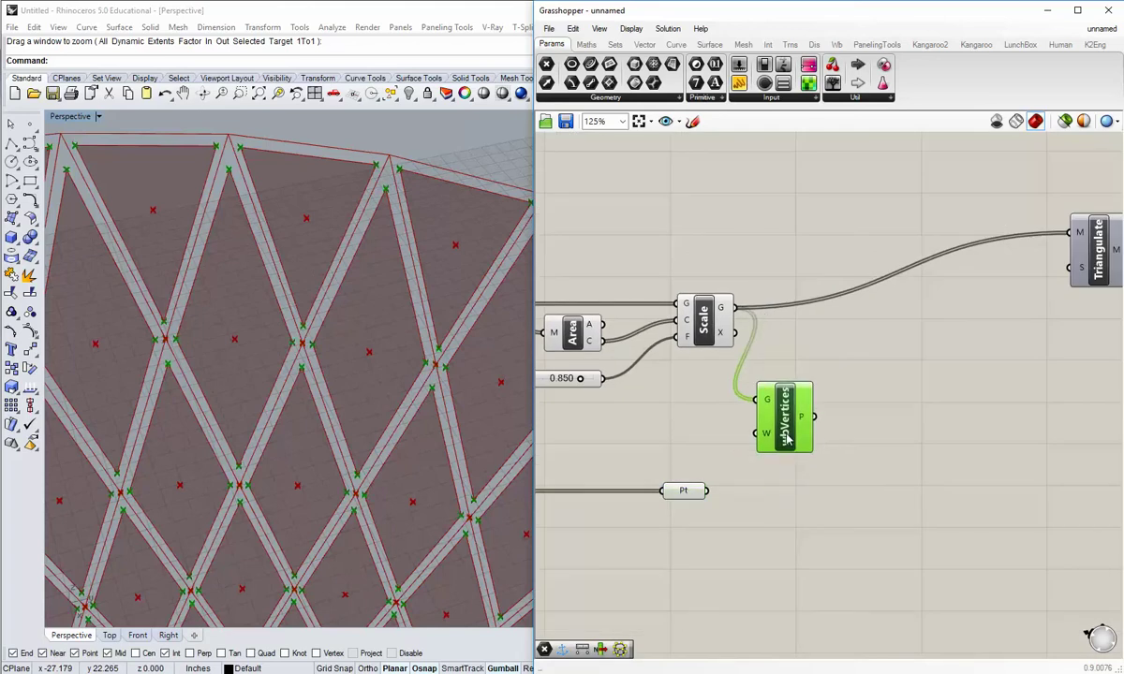
{"action": "left_click_drag", "start_coordinate": [684, 491], "coordinate": [782, 491]}
{"action": "left_click_drag", "start_coordinate": [823, 542], "coordinate": [791, 387]}
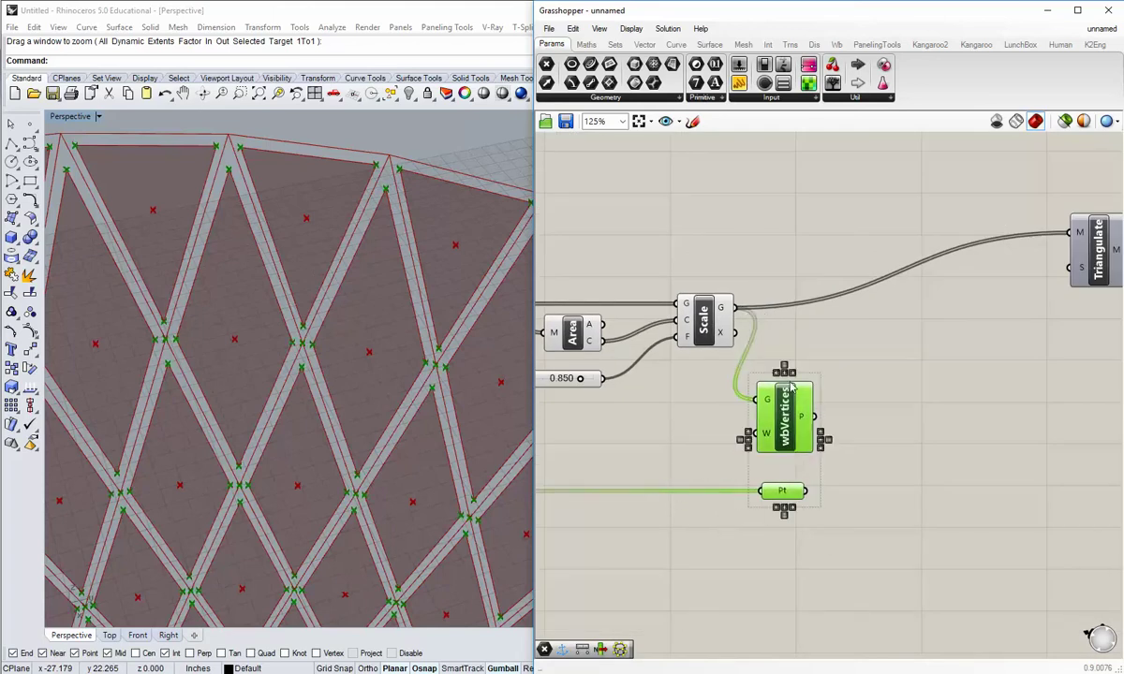
{"action": "left_click", "coordinate": [792, 373]}
{"action": "left_click", "coordinate": [589, 508]}
Add a Closest Points component and place it beside the Point parameter.
{"action": "right_click_drag", "start_coordinate": [352, 418], "coordinate": [279, 459], "text": "shift"}
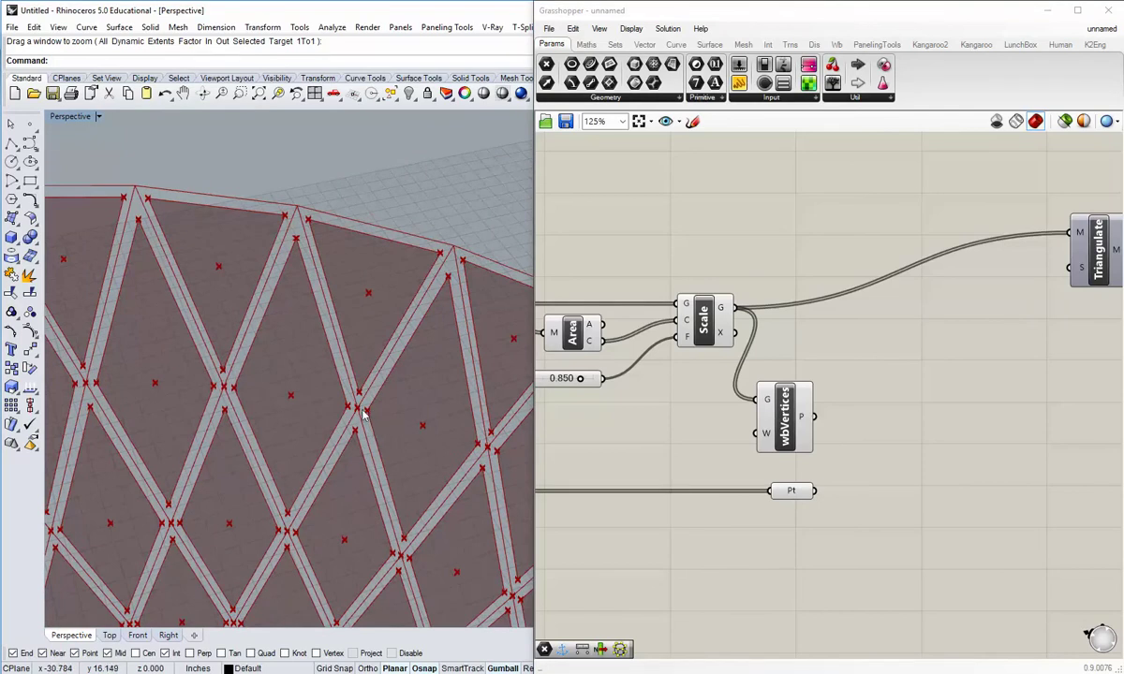
{"action": "scroll", "coordinate": [363, 412], "scroll_direction": "up", "scroll_amount": 5}
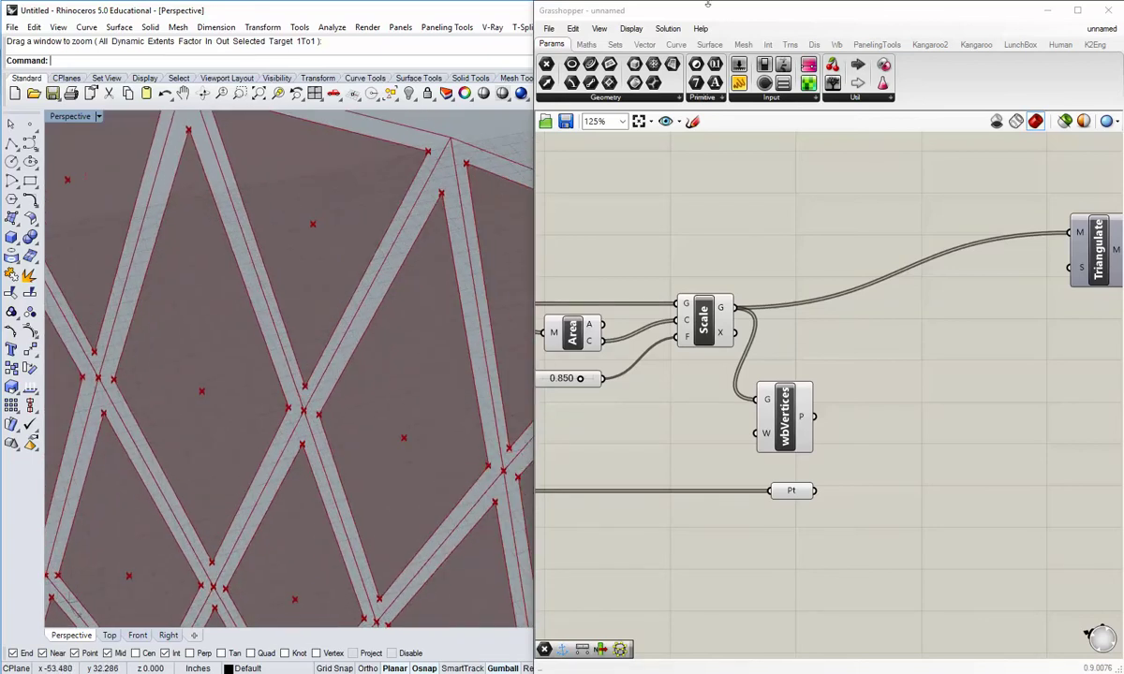
{"action": "left_click", "coordinate": [644, 44]}
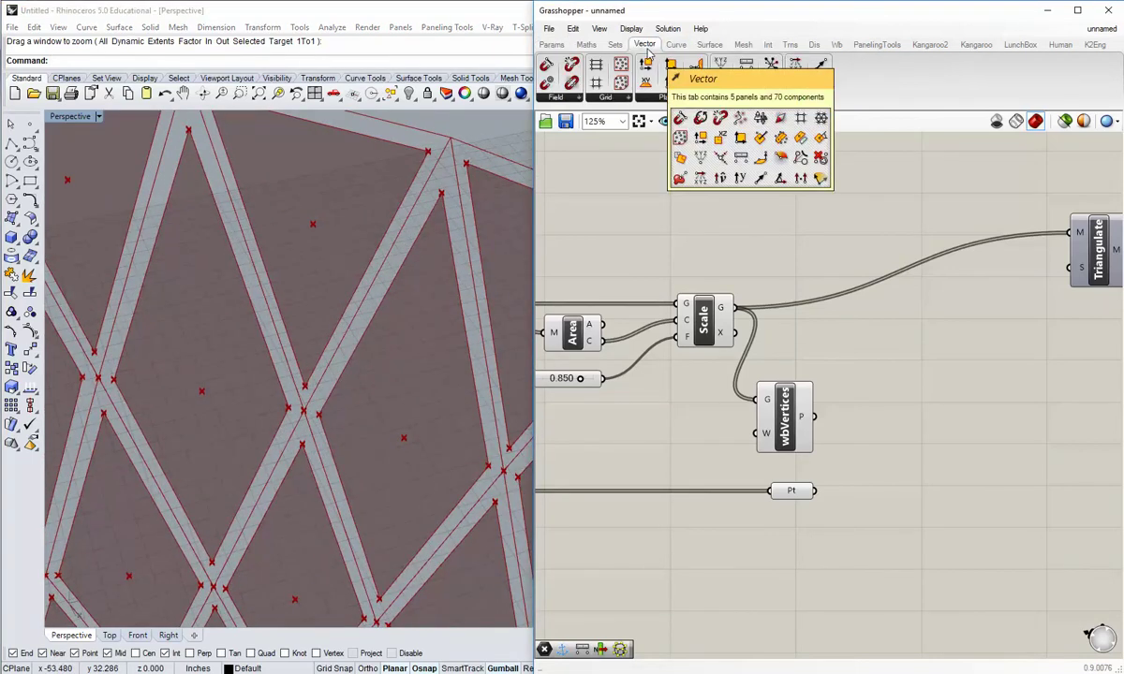
{"action": "left_click", "coordinate": [760, 99]}
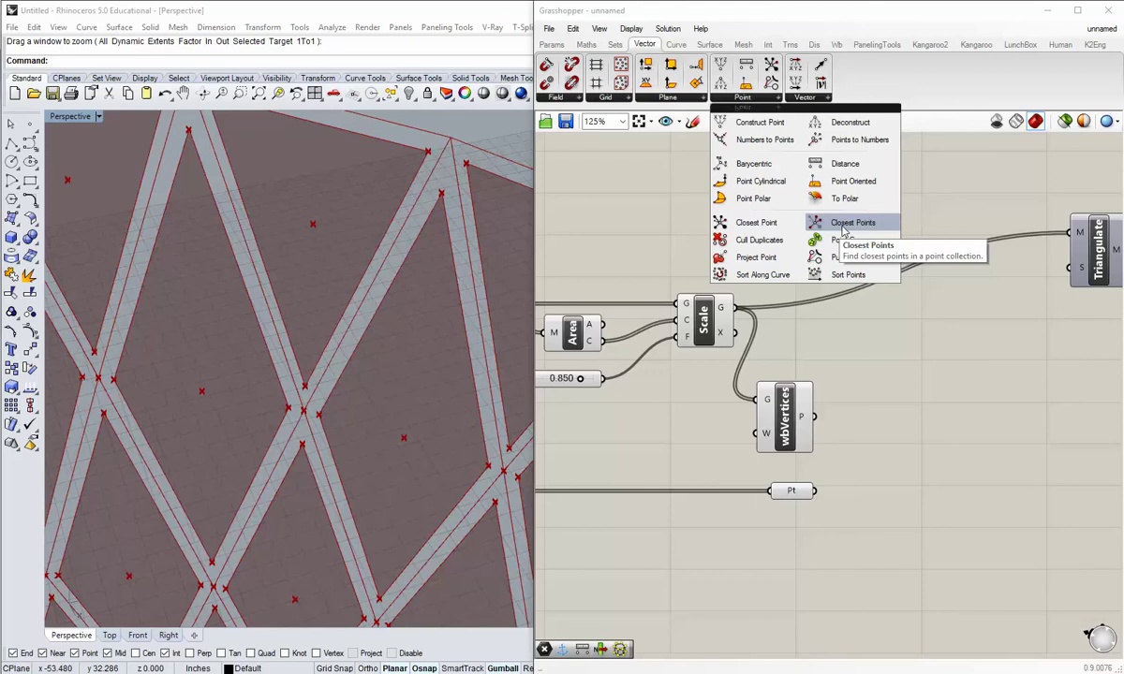
{"action": "left_click", "coordinate": [843, 229]}
{"action": "left_click", "coordinate": [913, 475]}
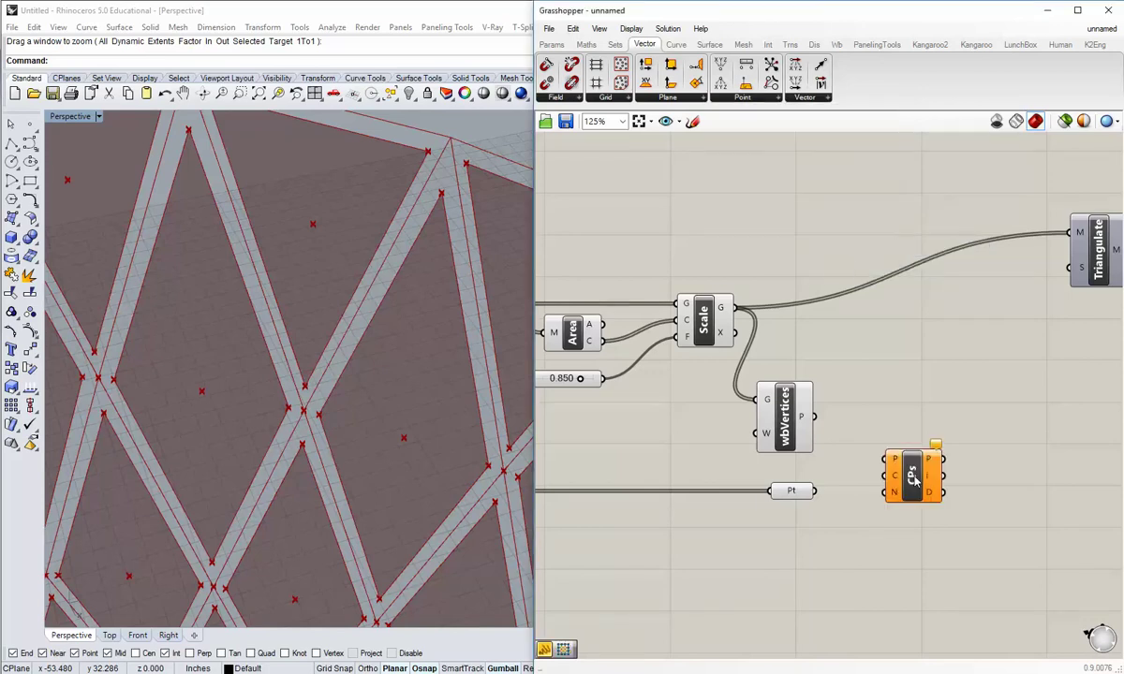
{"action": "right_click_drag", "start_coordinate": [921, 525], "coordinate": [911, 466]}
{"action": "left_click_drag", "start_coordinate": [907, 419], "coordinate": [921, 459]}
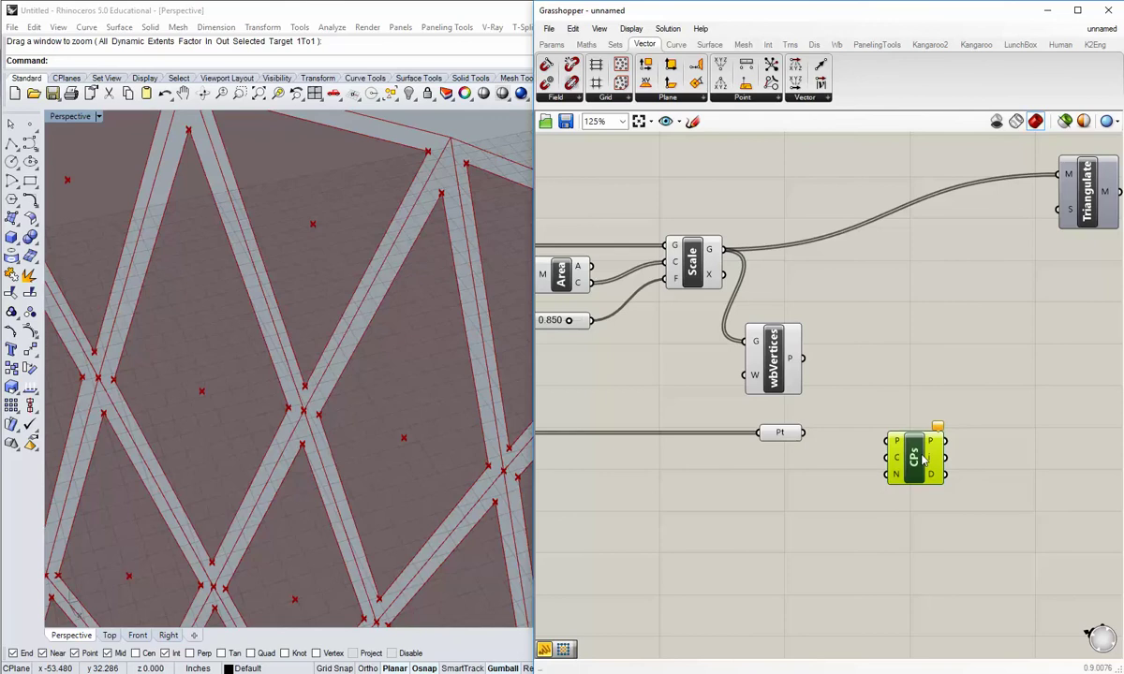
{"action": "left_click", "coordinate": [856, 459]}
Connect the Point parameter to the P input of Closest Points and the wbVertices points to its C input.
{"action": "right_click_drag", "start_coordinate": [833, 449], "coordinate": [807, 434]}
{"action": "scroll", "coordinate": [802, 440], "scroll_direction": "up", "scroll_amount": 1}
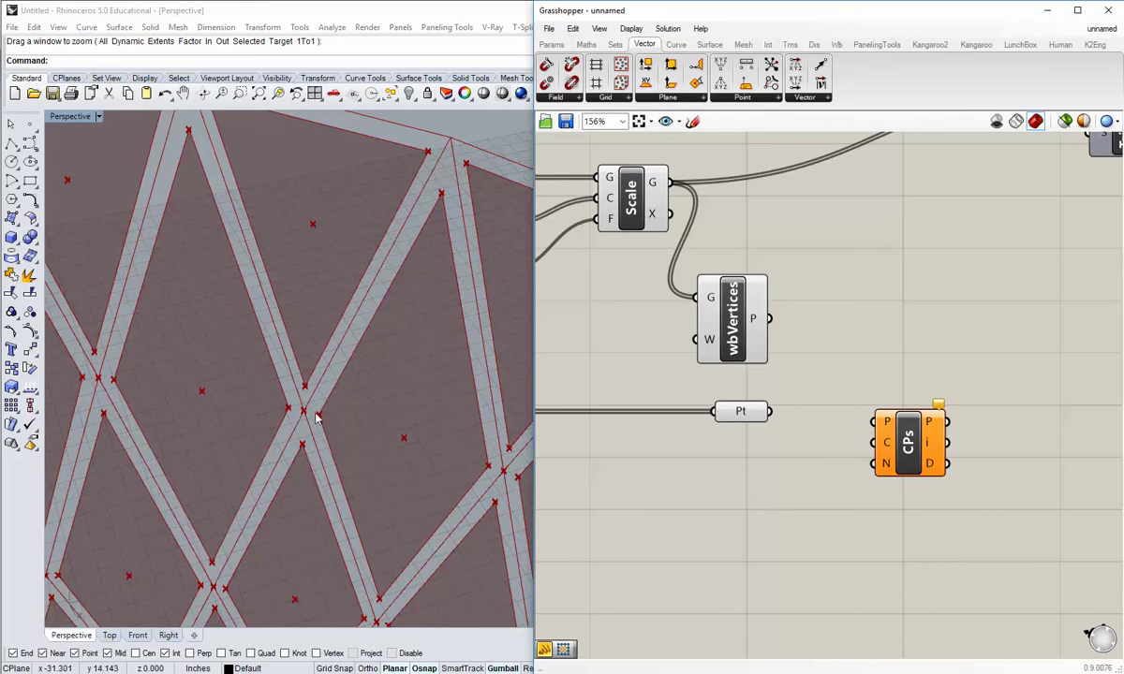
{"action": "left_click_drag", "start_coordinate": [772, 411], "coordinate": [921, 432]}
{"action": "left_click", "coordinate": [788, 442]}
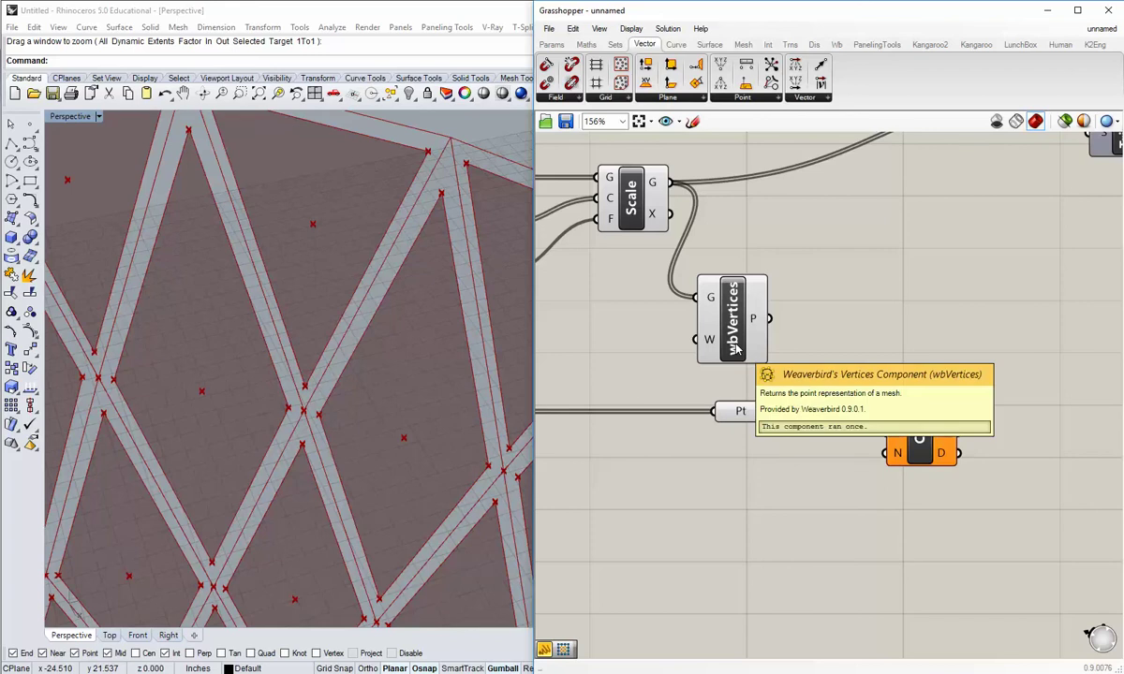
{"action": "left_click_drag", "start_coordinate": [769, 318], "coordinate": [888, 431]}
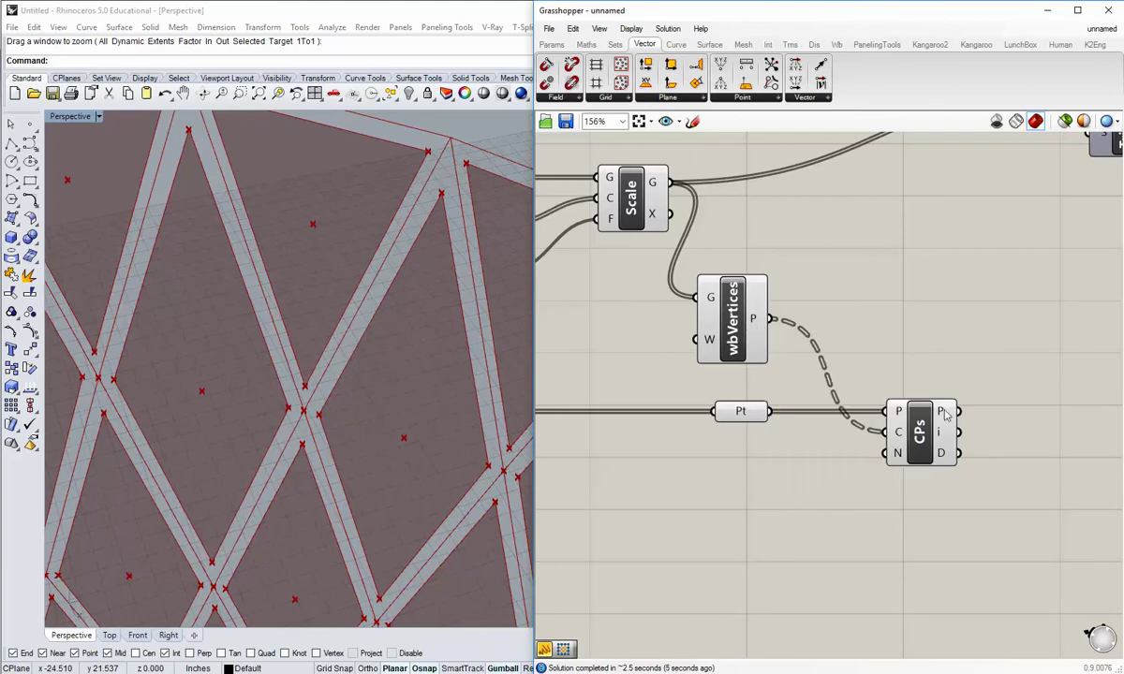
Flatten the P output of the wbVertices component.
{"action": "mouse_move", "coordinate": [943, 413]}
{"action": "mouse_move", "coordinate": [755, 319]}
{"action": "right_click", "coordinate": [754, 320]}
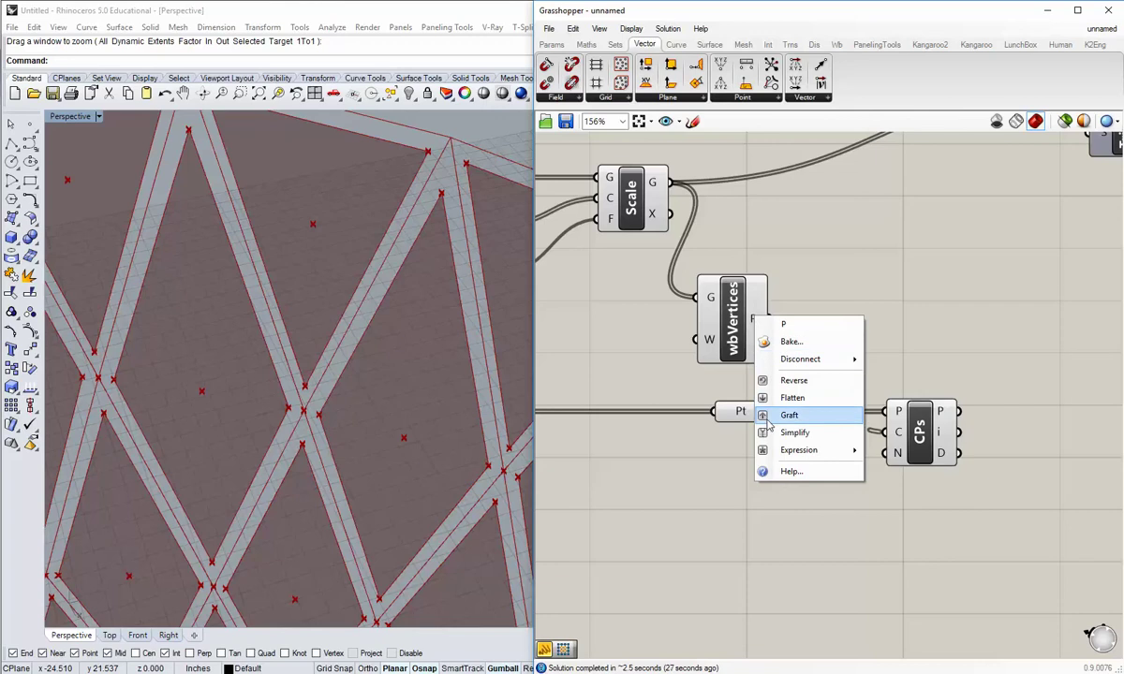
{"action": "left_click", "coordinate": [783, 399]}
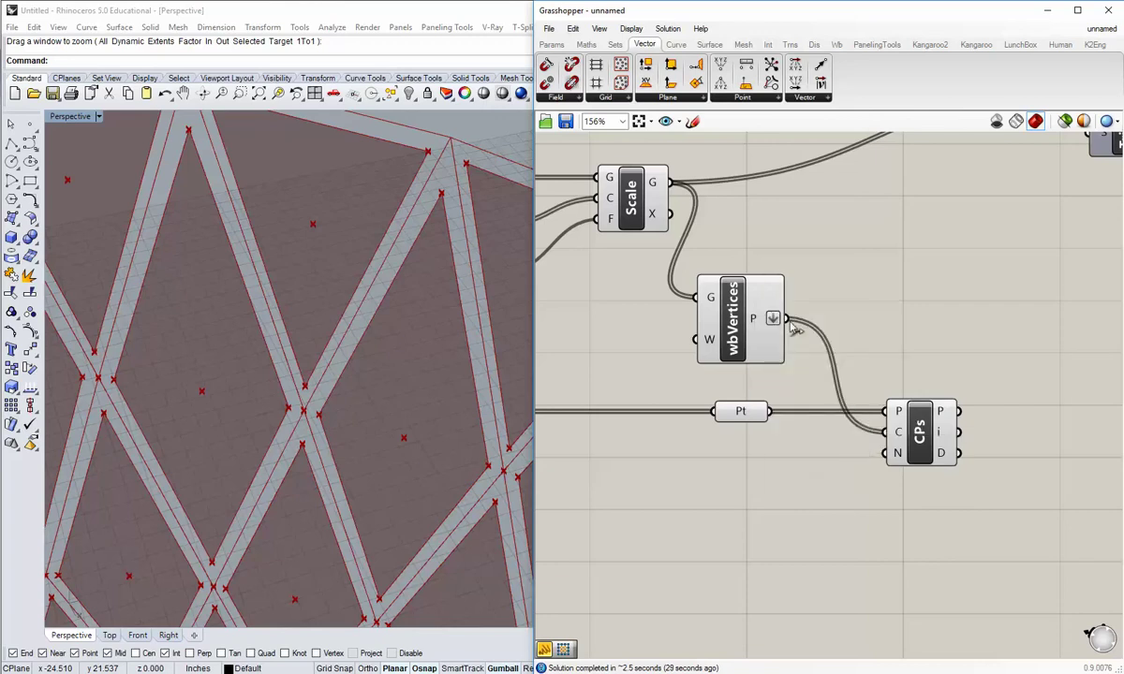
{"action": "mouse_move", "coordinate": [770, 359]}
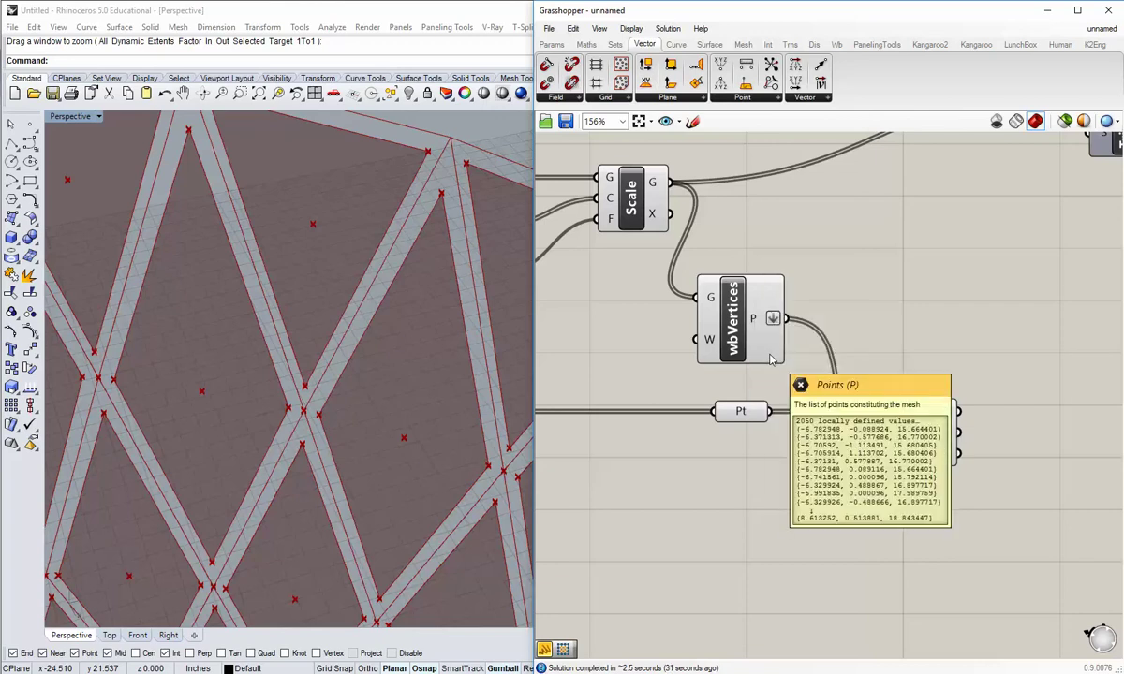
Align the left edges of the wbVertices component and the Point parameter.
{"action": "left_click_drag", "start_coordinate": [772, 447], "coordinate": [748, 294]}
{"action": "left_click", "coordinate": [733, 266]}
{"action": "left_click", "coordinate": [841, 352]}
{"action": "right_click_drag", "start_coordinate": [843, 354], "coordinate": [830, 373]}
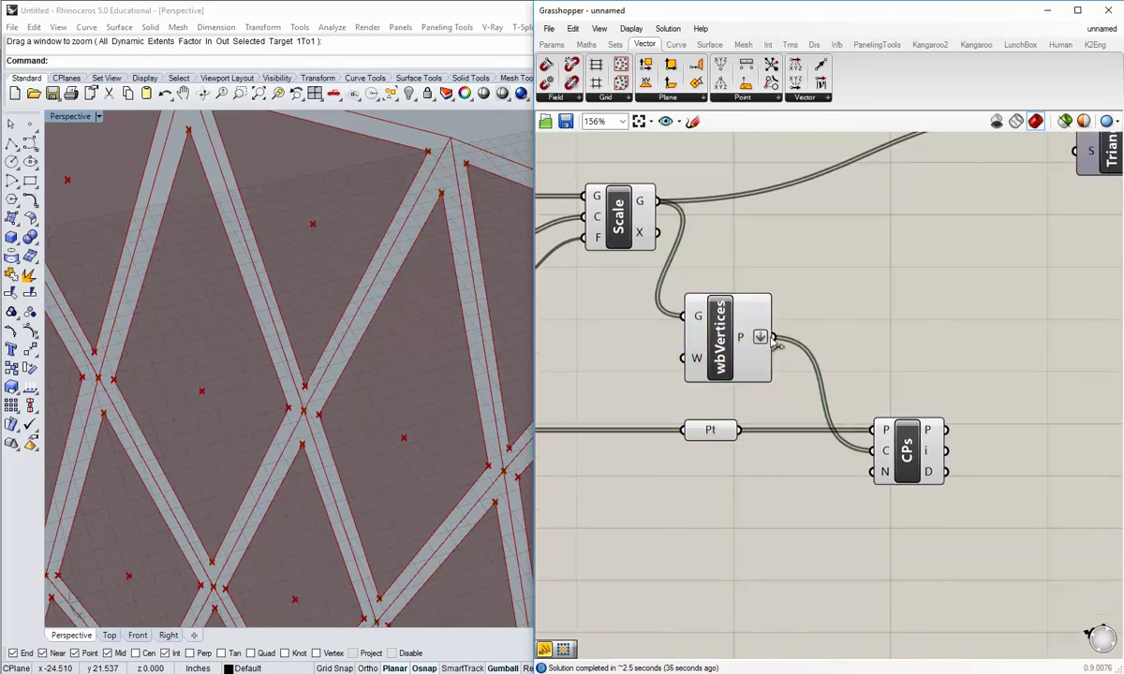
Add a panel containing the value 4 below the Point parameter for the closest-point count.
{"action": "mouse_move", "coordinate": [746, 342]}
{"action": "right_click_drag", "start_coordinate": [910, 504], "coordinate": [897, 457]}
{"action": "mouse_move", "coordinate": [874, 429]}
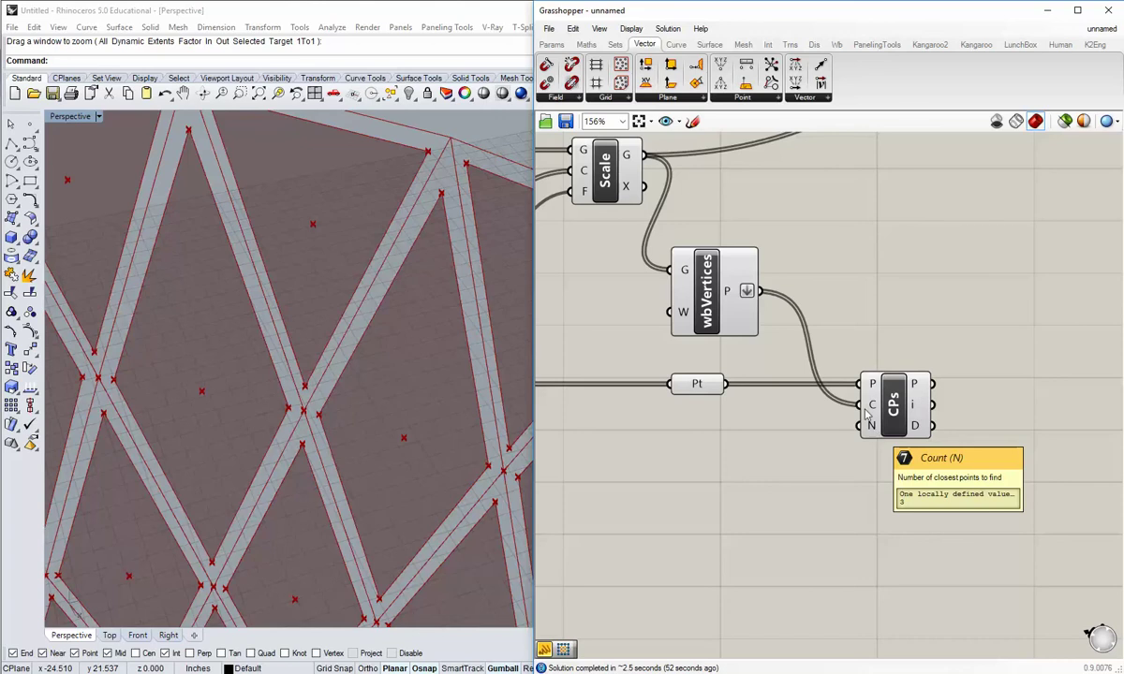
{"action": "left_click", "coordinate": [552, 44]}
{"action": "left_click_drag", "start_coordinate": [739, 82], "coordinate": [773, 478]}
{"action": "left_click", "coordinate": [678, 383]}
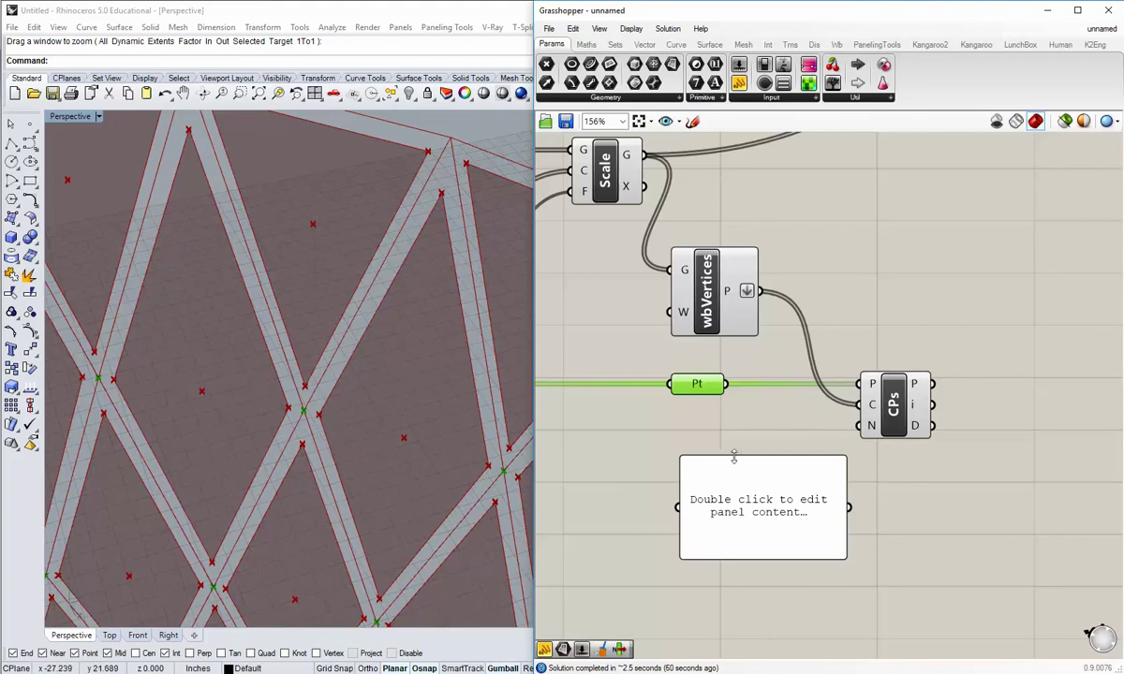
{"action": "double_click", "coordinate": [762, 507]}
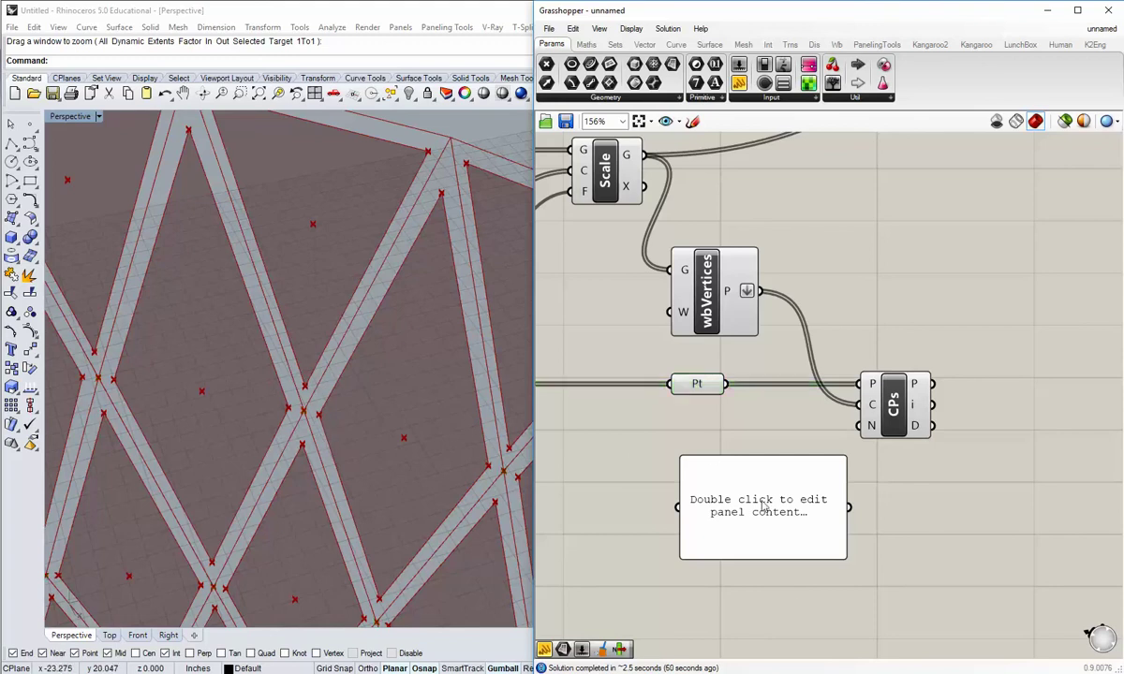
{"action": "type", "text": "4"}
{"action": "left_click", "coordinate": [866, 510]}
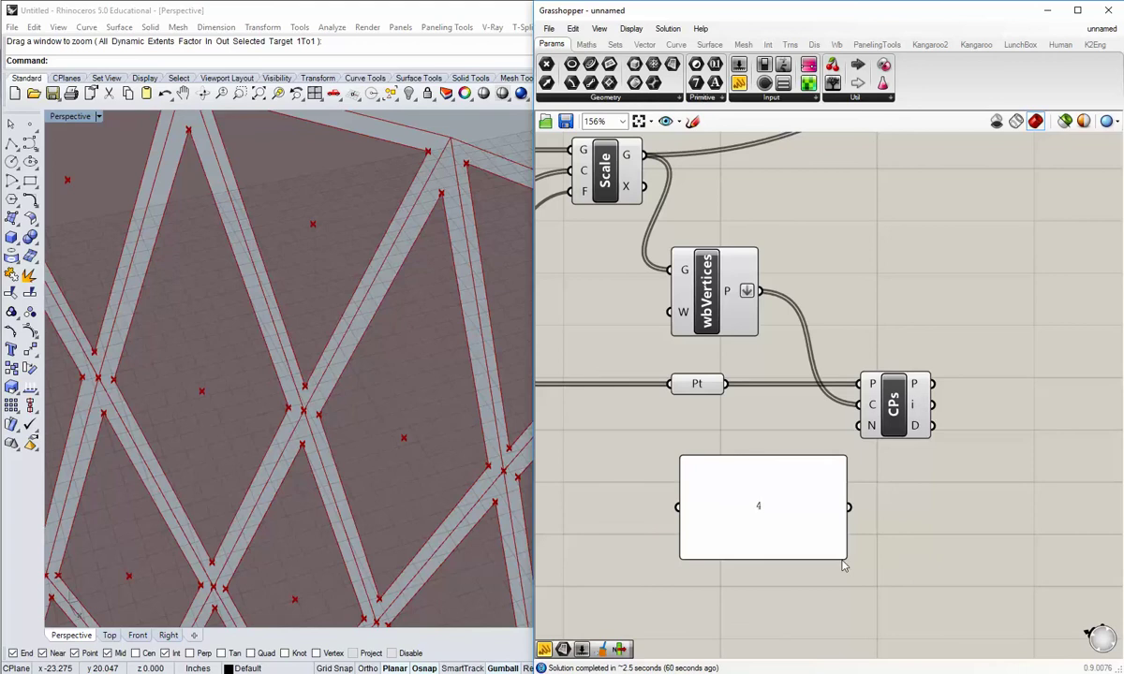
Shrink the panel to a compact size, place it beside Closest Points, and connect it to the N input.
{"action": "left_click_drag", "start_coordinate": [844, 559], "coordinate": [858, 425]}
{"action": "left_click_drag", "start_coordinate": [791, 454], "coordinate": [779, 426]}
{"action": "left_click", "coordinate": [800, 473]}
{"action": "right_click_drag", "start_coordinate": [883, 489], "coordinate": [713, 487]}
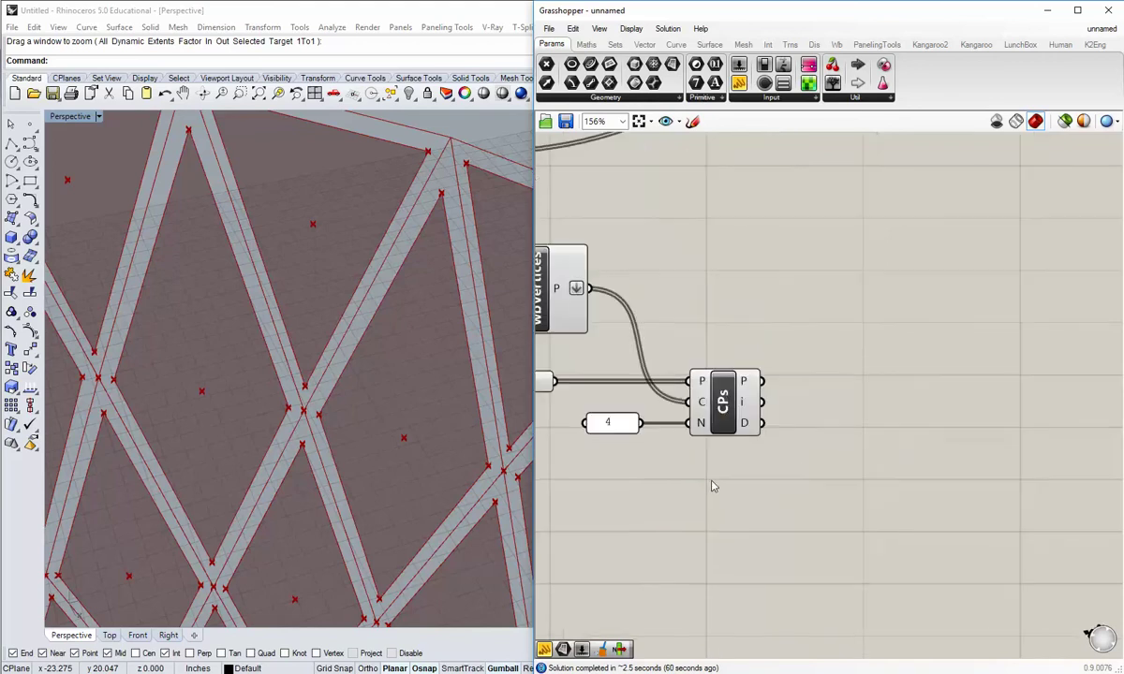
Inspect the data structure of the P output of Closest Points against its point inputs.
{"action": "left_click", "coordinate": [724, 408]}
{"action": "left_click", "coordinate": [757, 439]}
{"action": "mouse_move", "coordinate": [748, 388]}
{"action": "right_click_drag", "start_coordinate": [628, 364], "coordinate": [735, 369]}
{"action": "mouse_move", "coordinate": [646, 401]}
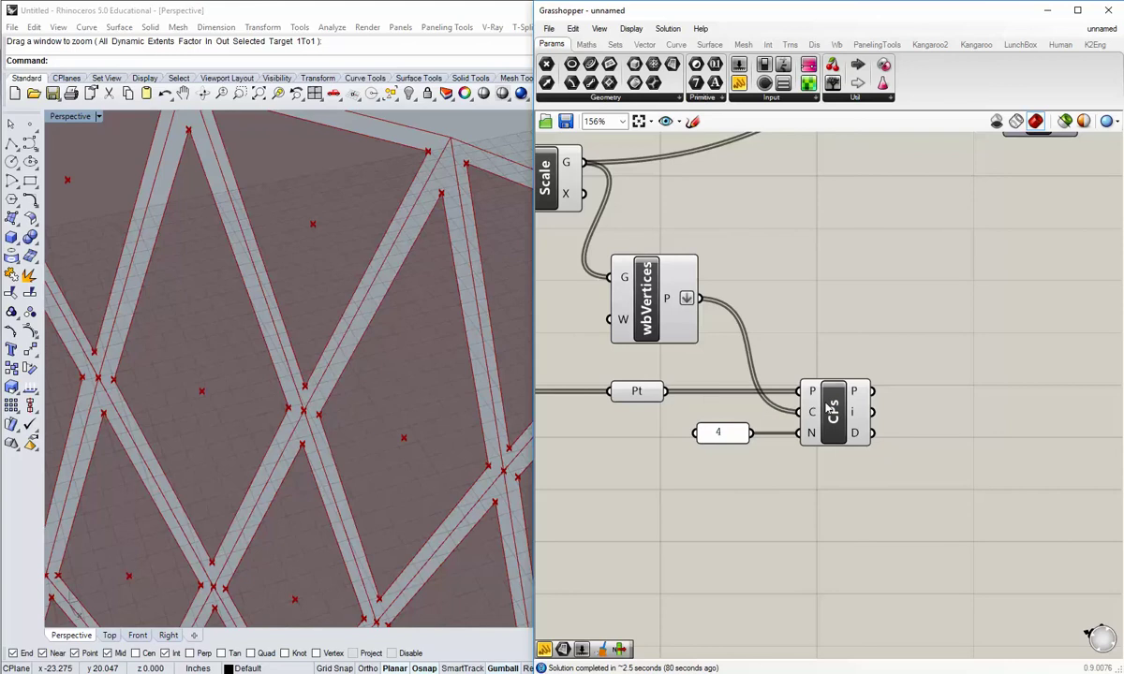
{"action": "mouse_move", "coordinate": [854, 394]}
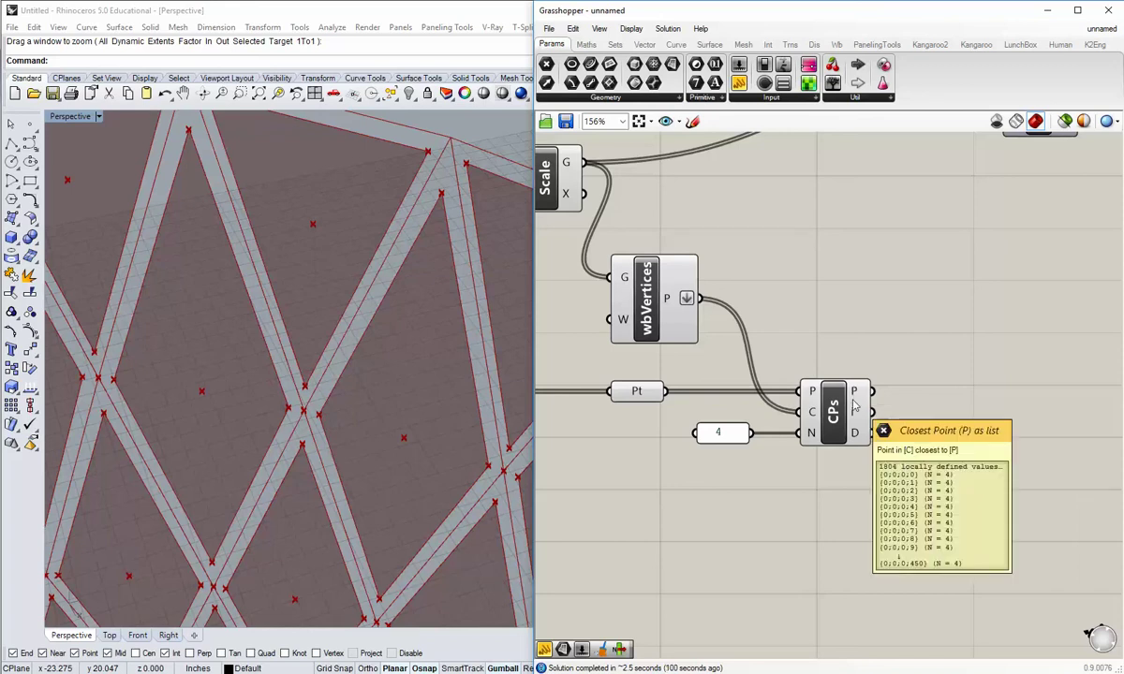
Widen the Grasshopper window to give the canvas around Closest Points more room beside the Rhino viewport.
{"action": "right_click_drag", "start_coordinate": [862, 418], "coordinate": [737, 408]}
{"action": "right_click_drag", "start_coordinate": [432, 508], "coordinate": [273, 335]}
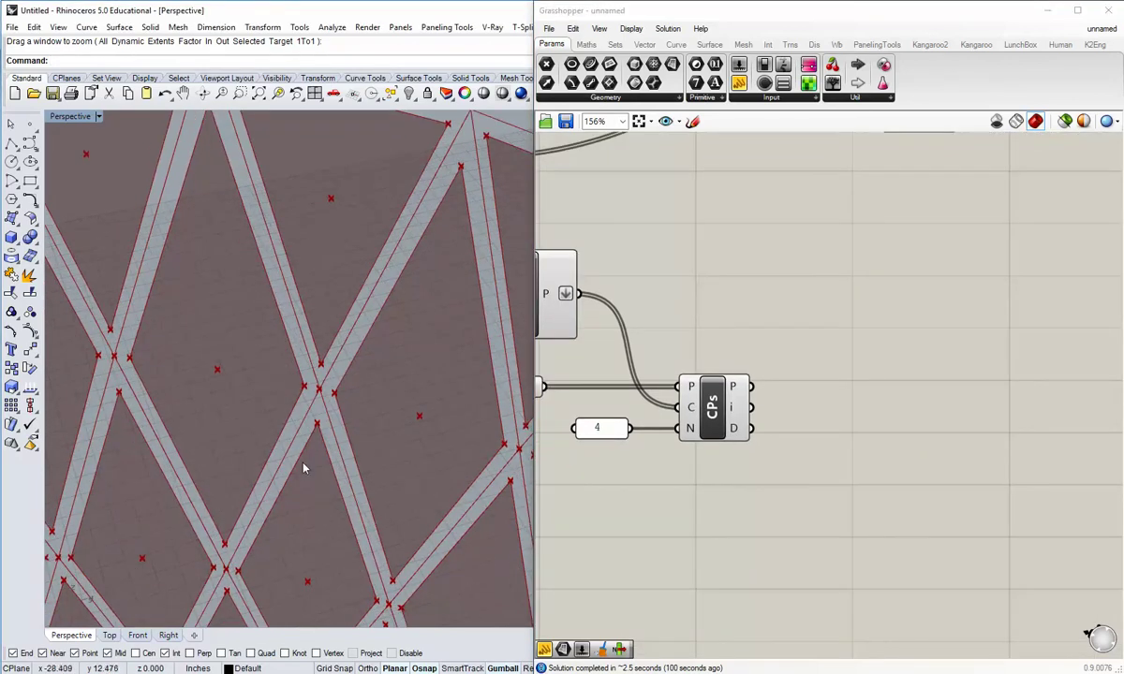
{"action": "right_click_drag", "start_coordinate": [371, 409], "coordinate": [356, 471]}
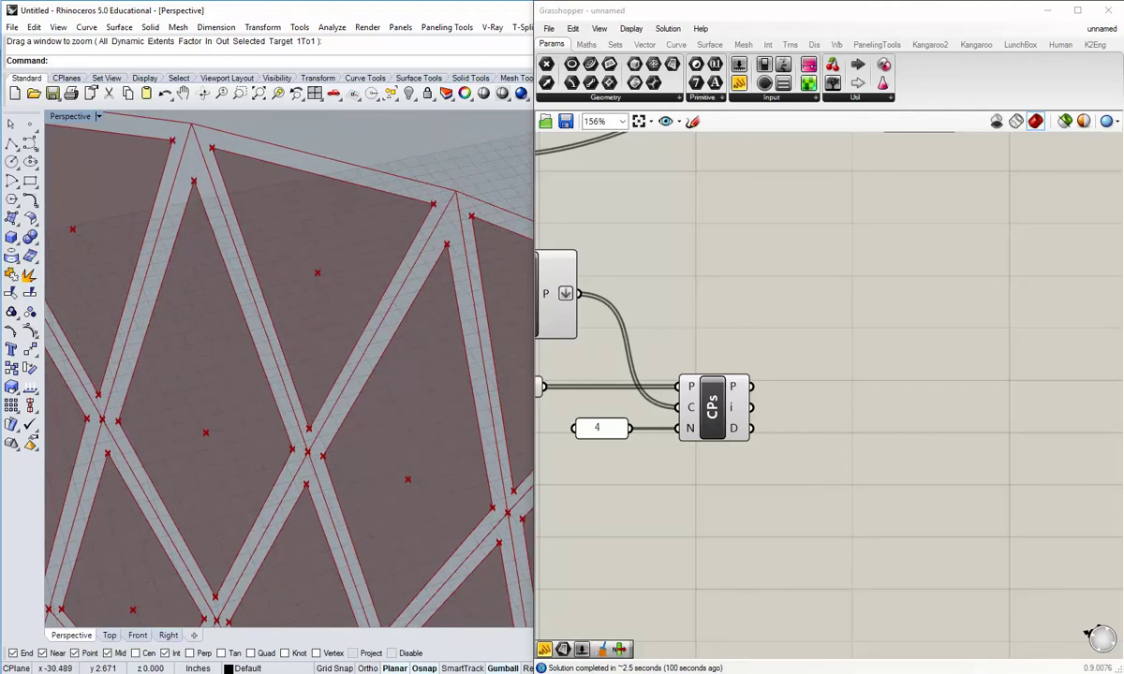
{"action": "right_click_drag", "start_coordinate": [842, 537], "coordinate": [753, 507]}
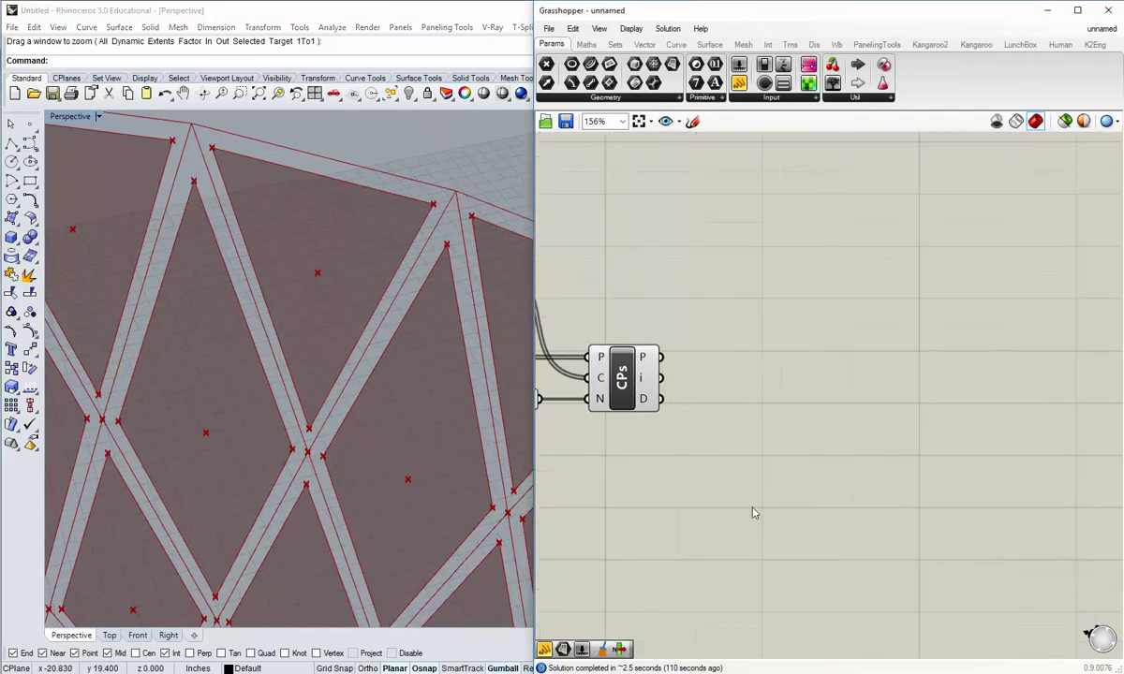
{"action": "left_click_drag", "start_coordinate": [529, 296], "coordinate": [493, 296]}
{"action": "scroll", "coordinate": [796, 412], "scroll_direction": "down", "scroll_amount": 3}
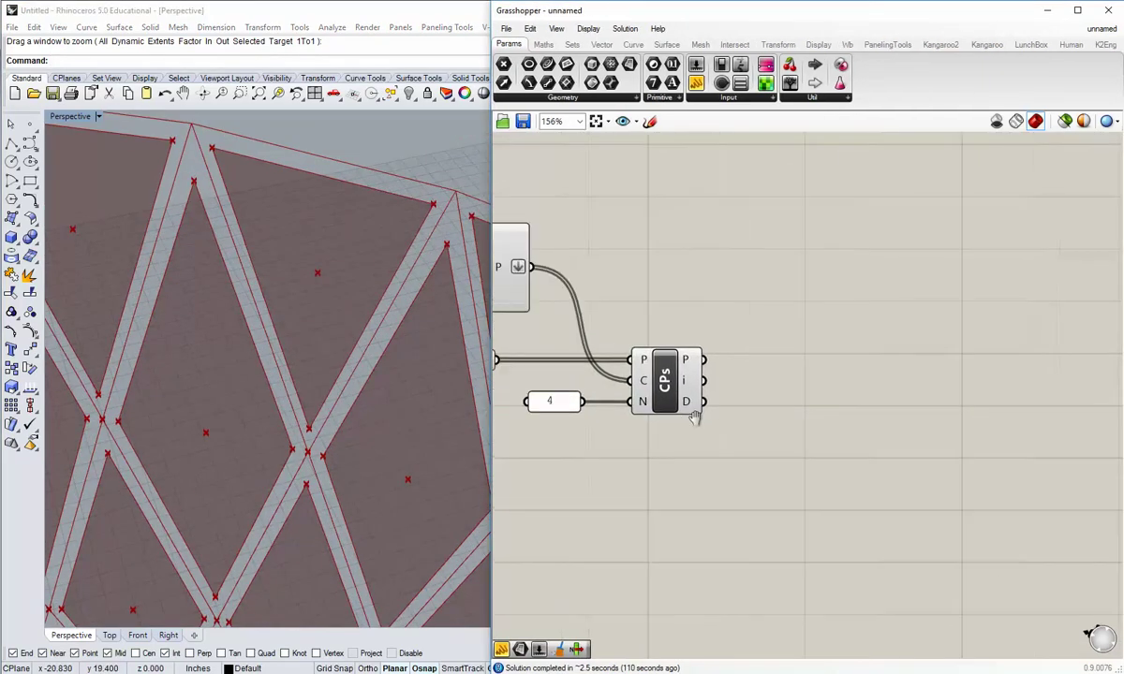
{"action": "scroll", "coordinate": [808, 423], "scroll_direction": "up", "scroll_amount": 1}
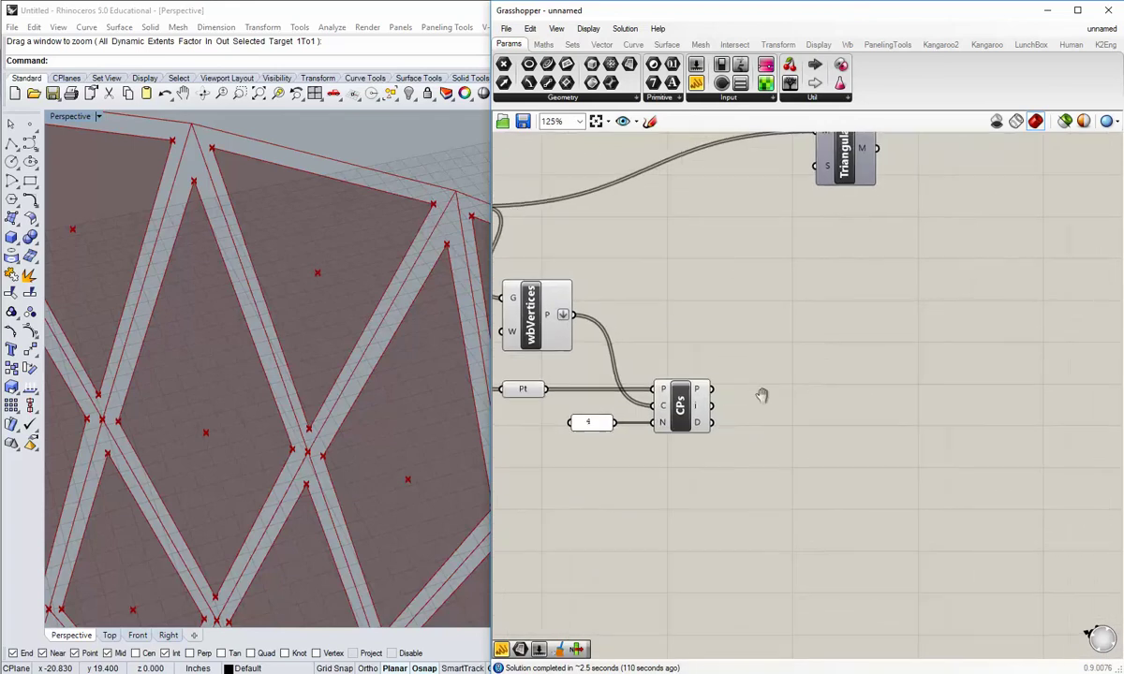
{"action": "mouse_move", "coordinate": [686, 394]}
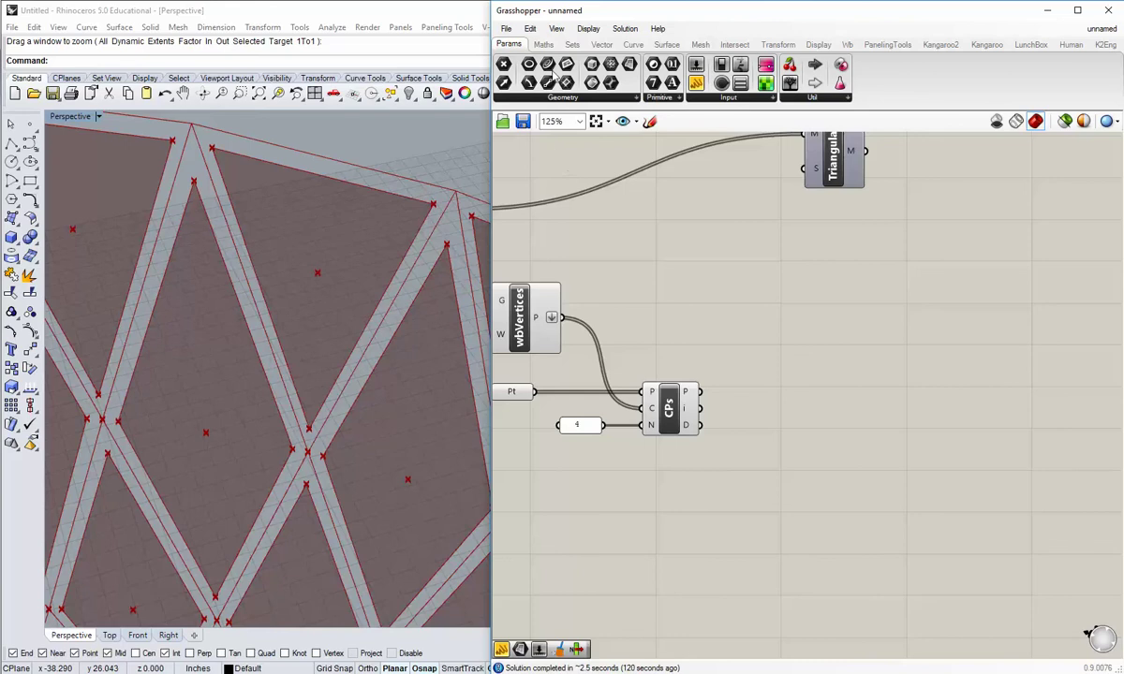
Add a List Item component beside Closest Points and feed the P output into its L input.
{"action": "left_click", "coordinate": [543, 44]}
{"action": "left_click", "coordinate": [572, 45]}
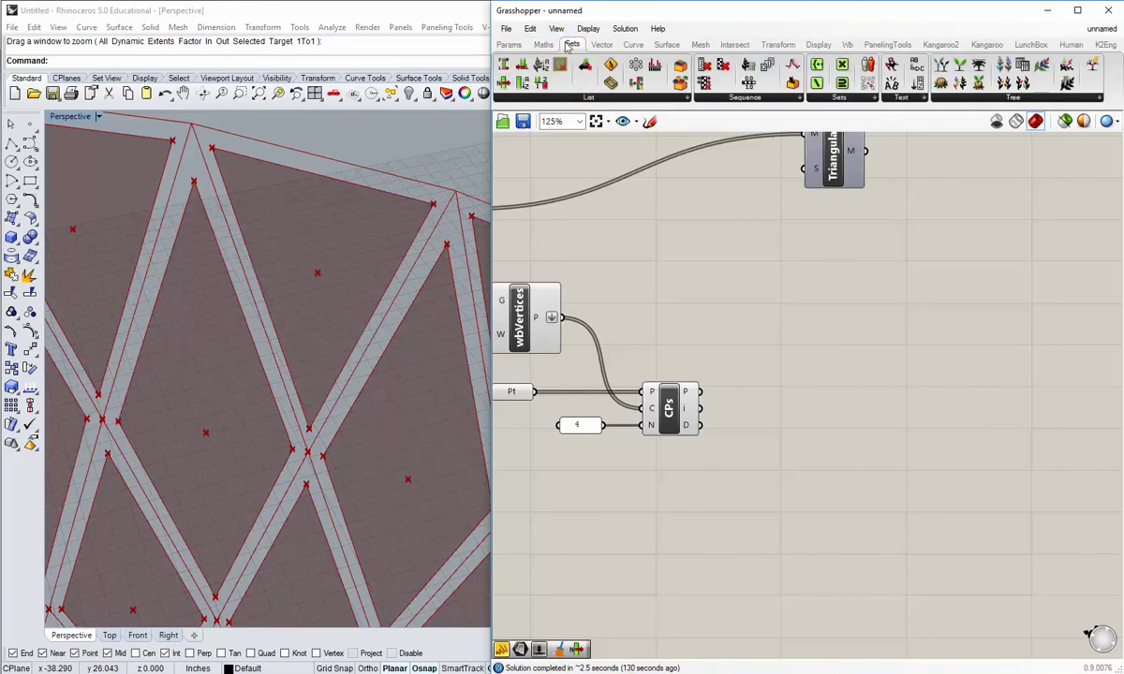
{"action": "mouse_move", "coordinate": [568, 47]}
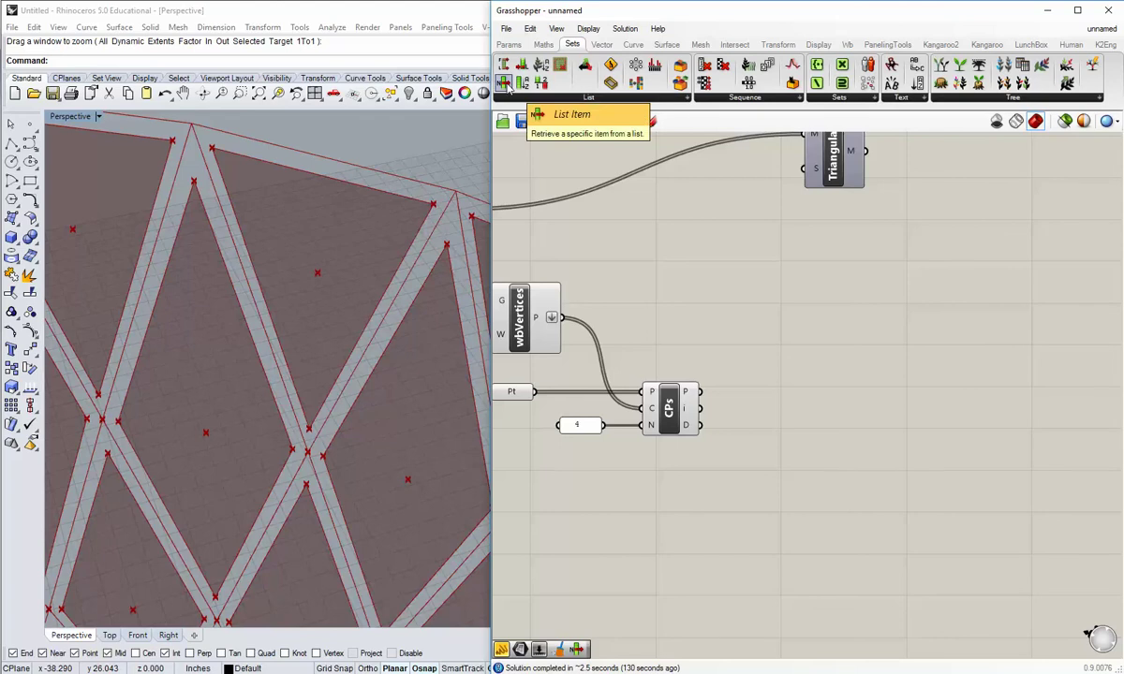
{"action": "left_click", "coordinate": [510, 98]}
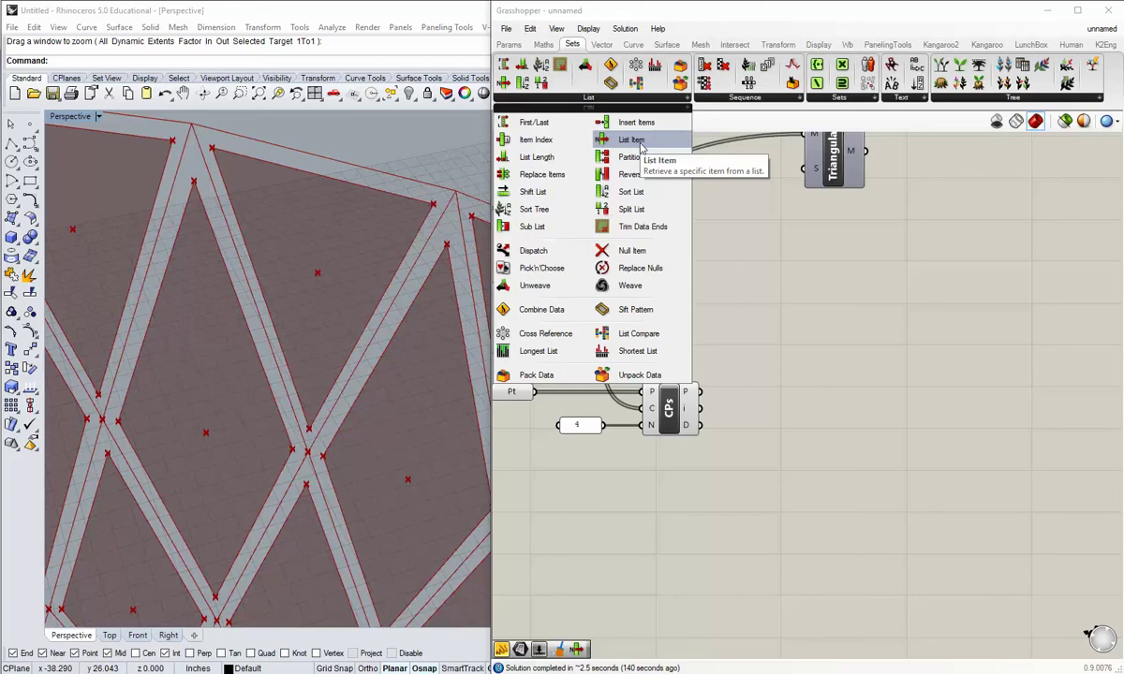
{"action": "left_click_drag", "start_coordinate": [641, 142], "coordinate": [782, 426]}
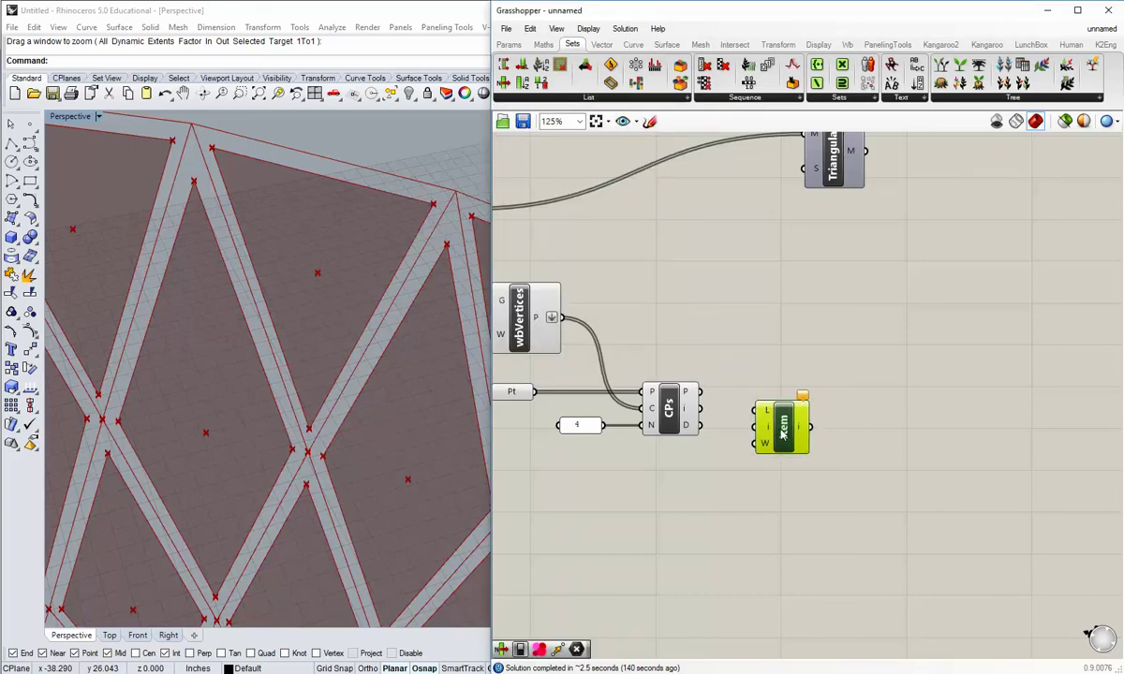
{"action": "right_click_drag", "start_coordinate": [767, 466], "coordinate": [668, 459]}
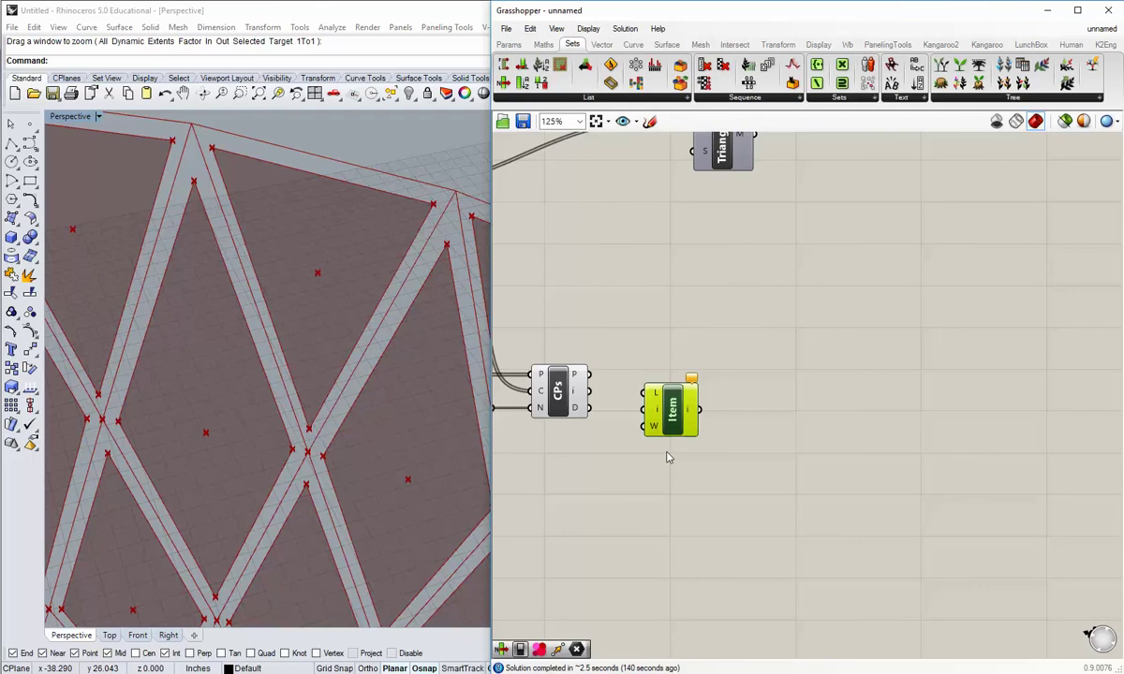
{"action": "scroll", "coordinate": [605, 398], "scroll_direction": "up", "scroll_amount": 1}
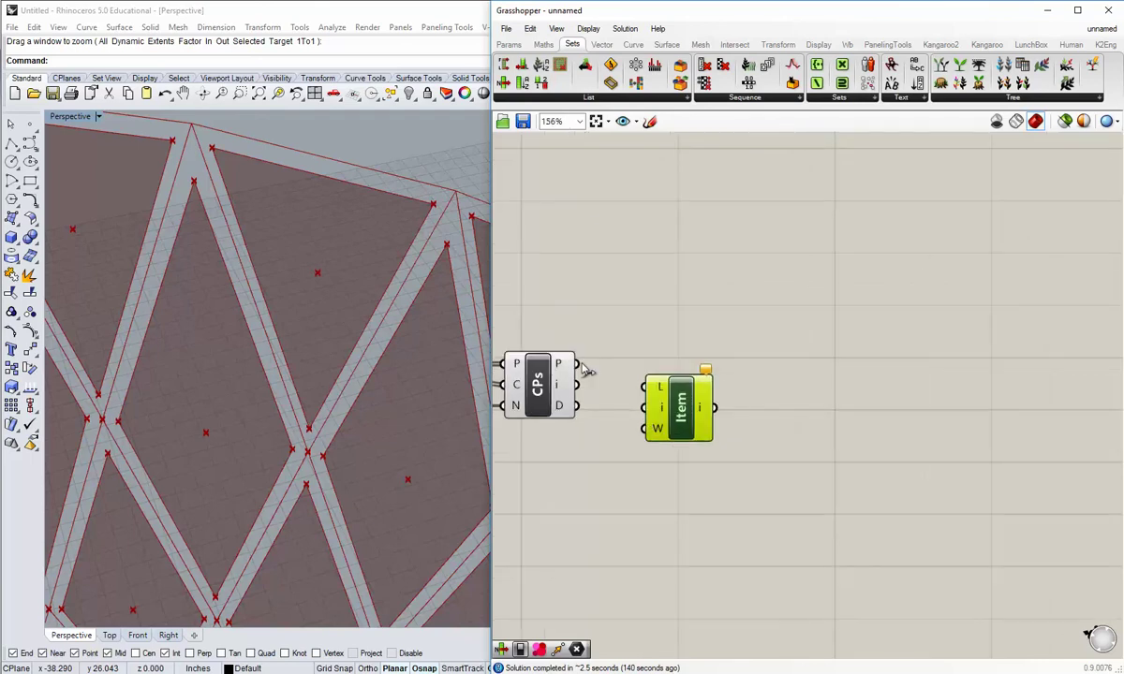
{"action": "left_click_drag", "start_coordinate": [579, 365], "coordinate": [739, 390]}
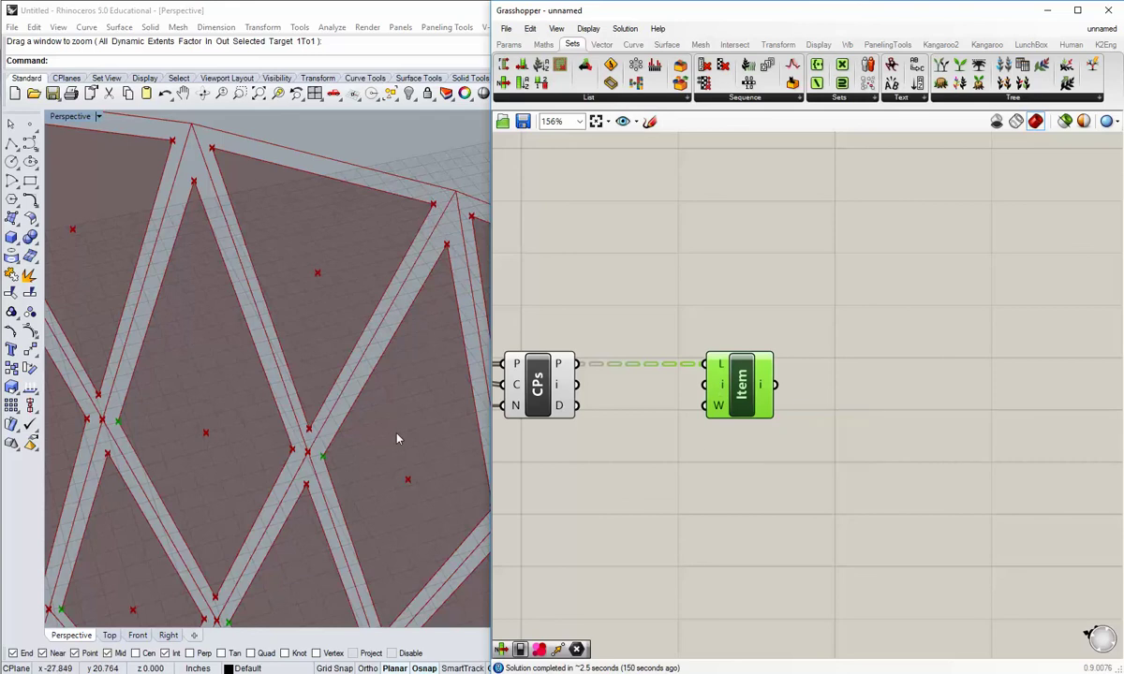
Examine in the Rhino viewport which corner point List Item picks at different diagrid intersections.
{"action": "scroll", "coordinate": [412, 412], "scroll_direction": "up", "scroll_amount": 2}
{"action": "scroll", "coordinate": [249, 356], "scroll_direction": "up", "scroll_amount": 2}
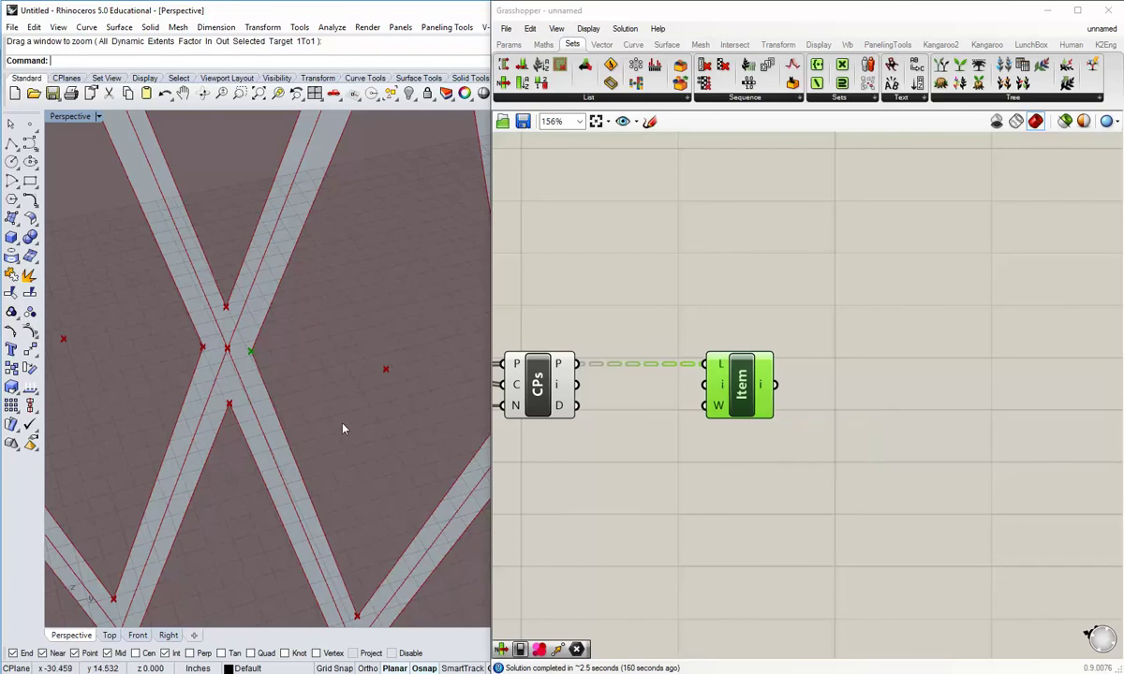
{"action": "scroll", "coordinate": [281, 431], "scroll_direction": "down", "scroll_amount": 5}
{"action": "scroll", "coordinate": [263, 478], "scroll_direction": "up", "scroll_amount": 5}
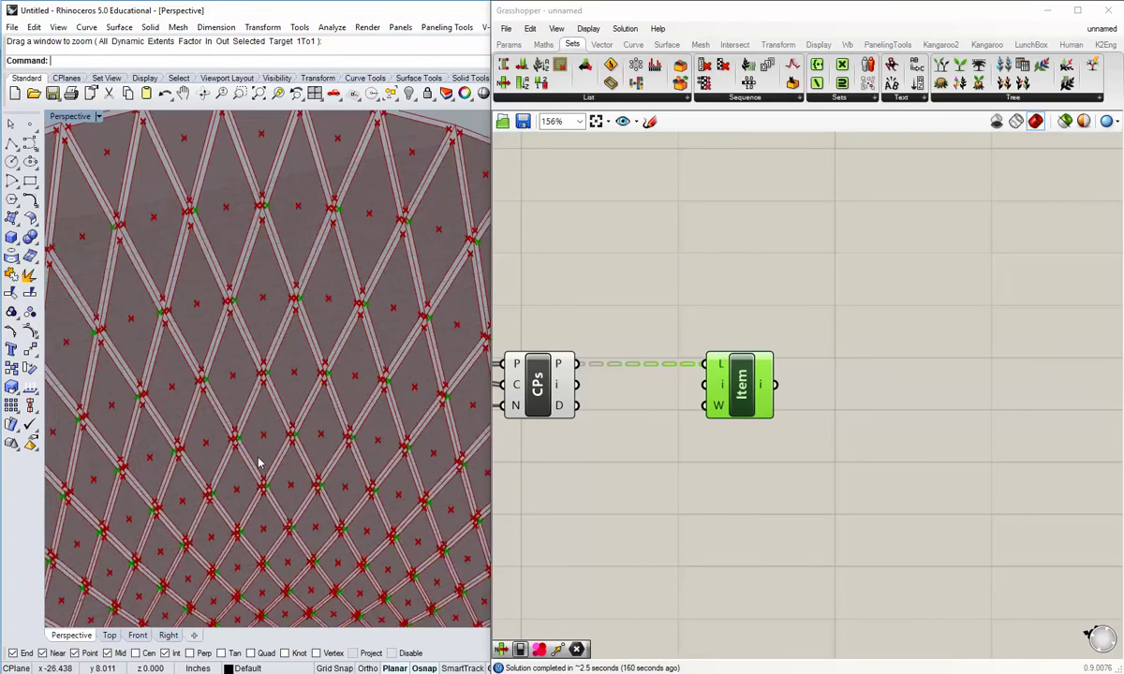
{"action": "scroll", "coordinate": [262, 291], "scroll_direction": "down", "scroll_amount": 5}
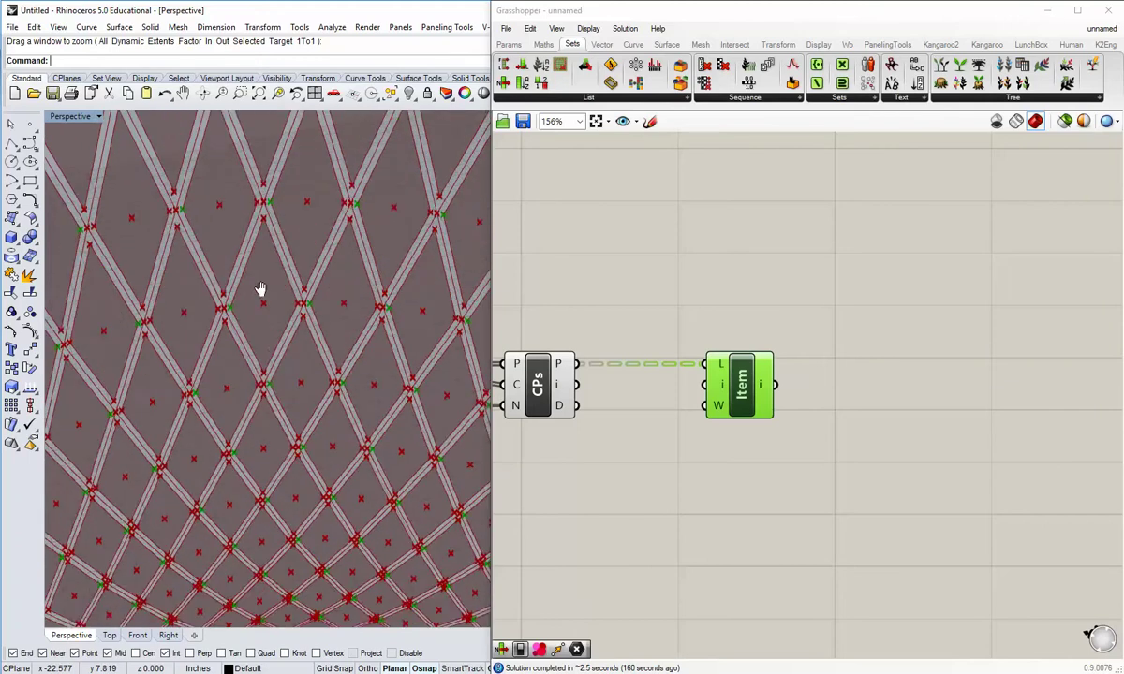
{"action": "scroll", "coordinate": [288, 369], "scroll_direction": "up", "scroll_amount": 5}
{"action": "right_click_drag", "start_coordinate": [289, 478], "coordinate": [281, 333]}
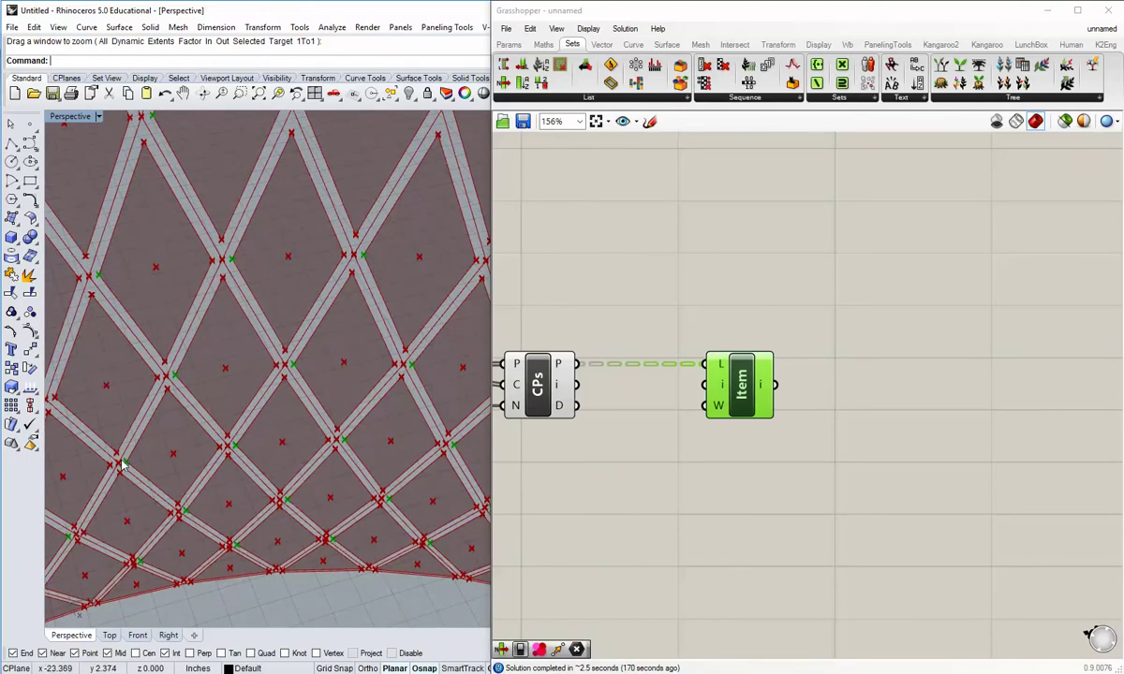
{"action": "right_click_drag", "start_coordinate": [125, 496], "coordinate": [370, 352], "text": "shift"}
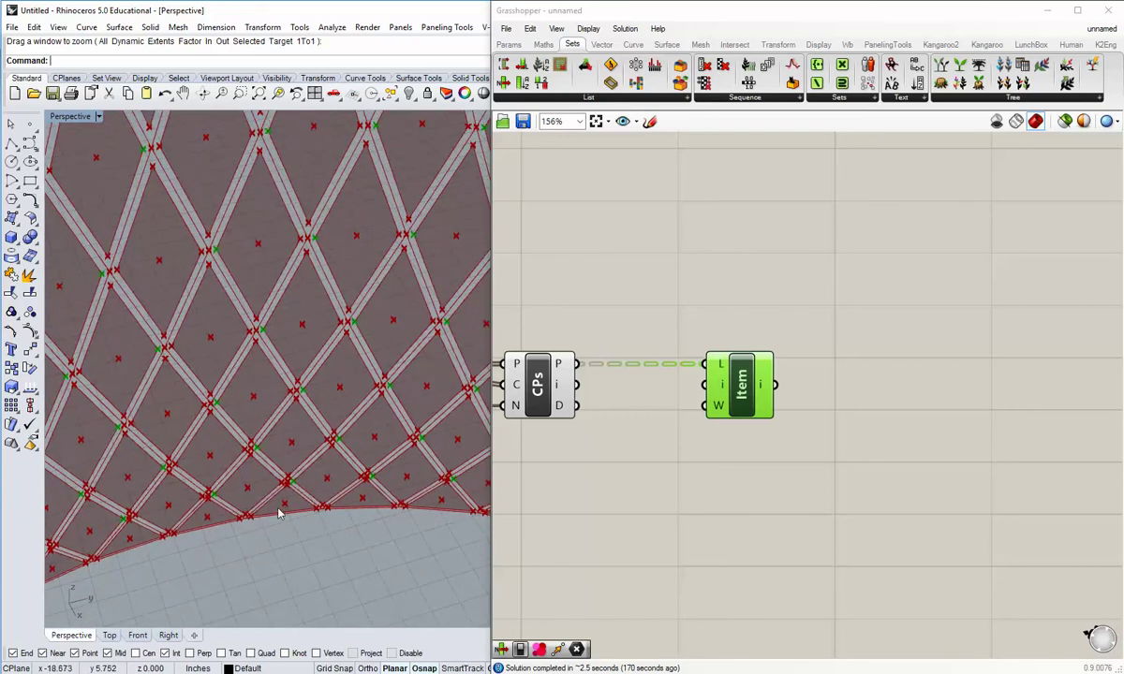
{"action": "right_click", "coordinate": [280, 510]}
{"action": "left_click_drag", "start_coordinate": [280, 510], "coordinate": [211, 335]}
{"action": "scroll", "coordinate": [203, 350], "scroll_direction": "down", "scroll_amount": 5}
{"action": "right_click_drag", "start_coordinate": [311, 386], "coordinate": [293, 412], "text": "shift"}
{"action": "right_click_drag", "start_coordinate": [308, 441], "coordinate": [370, 300], "text": "shift"}
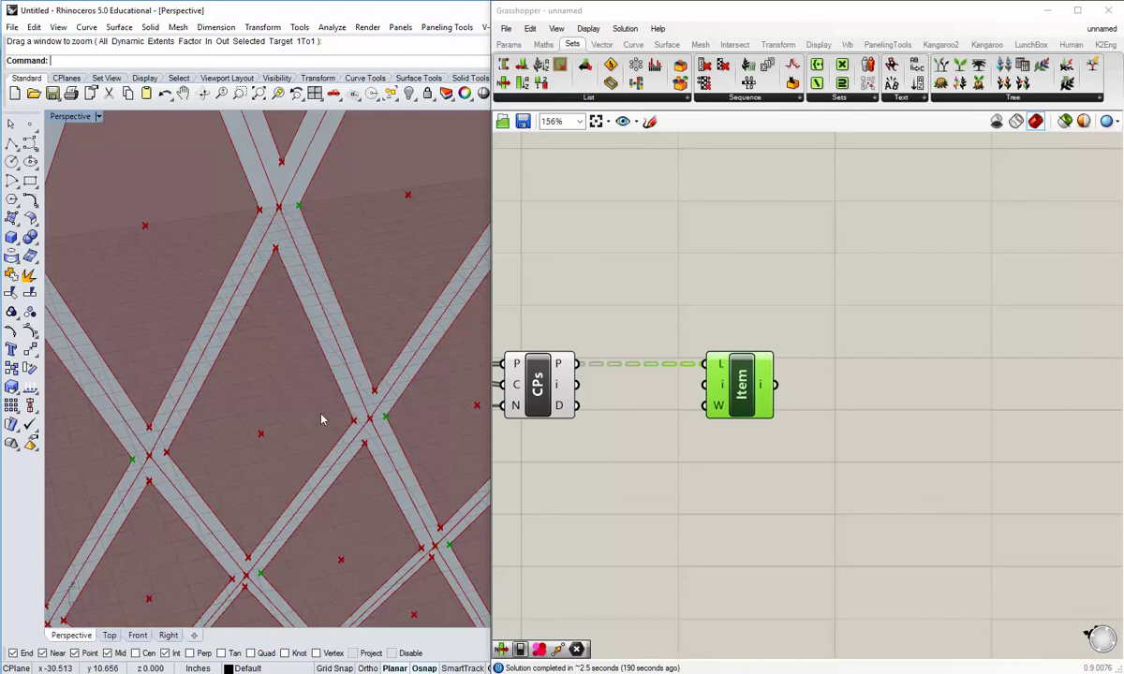
{"action": "right_click_drag", "start_coordinate": [240, 403], "coordinate": [351, 371], "text": "shift"}
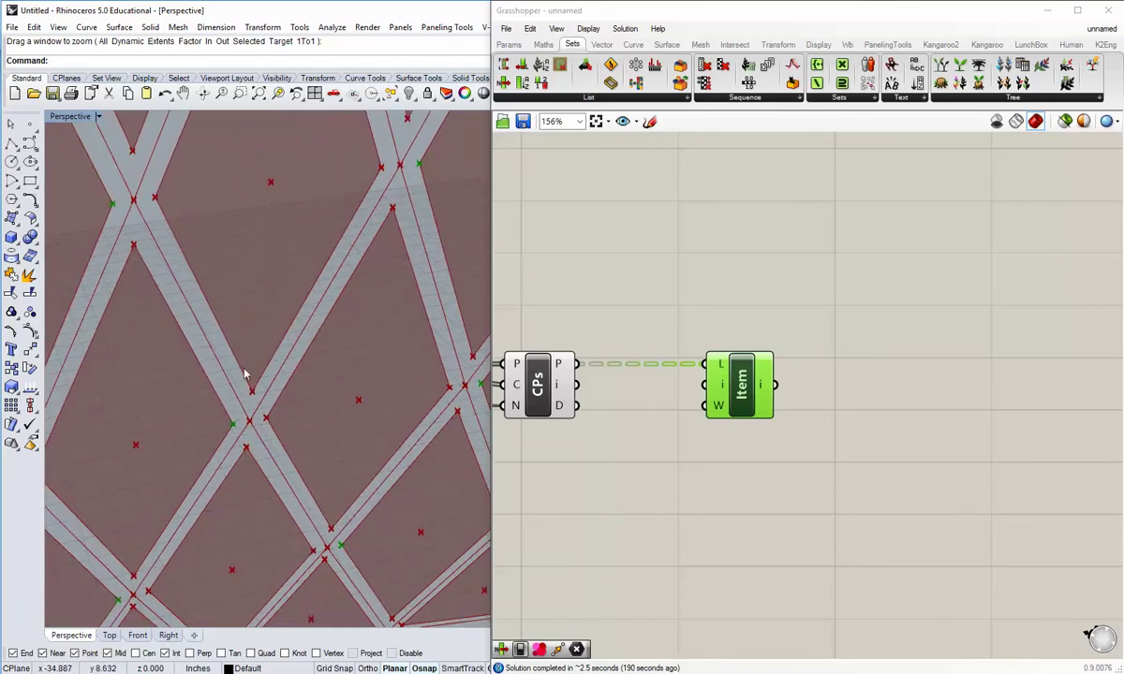
{"action": "scroll", "coordinate": [245, 374], "scroll_direction": "down", "scroll_amount": 5}
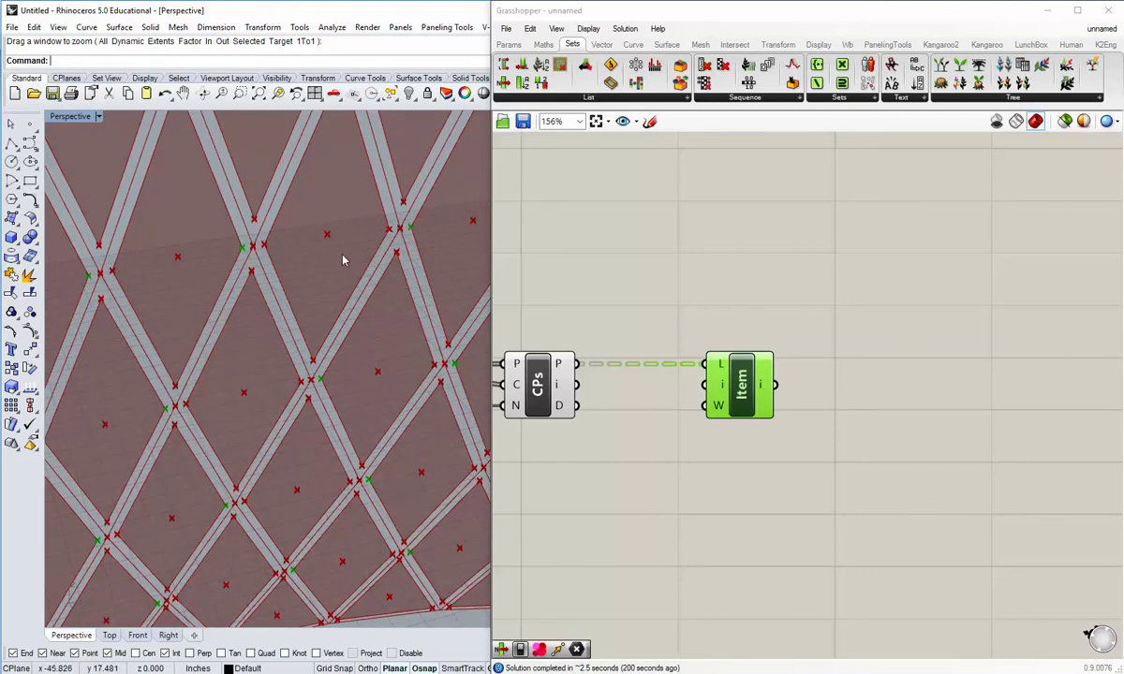
{"action": "scroll", "coordinate": [319, 305], "scroll_direction": "up", "scroll_amount": 2}
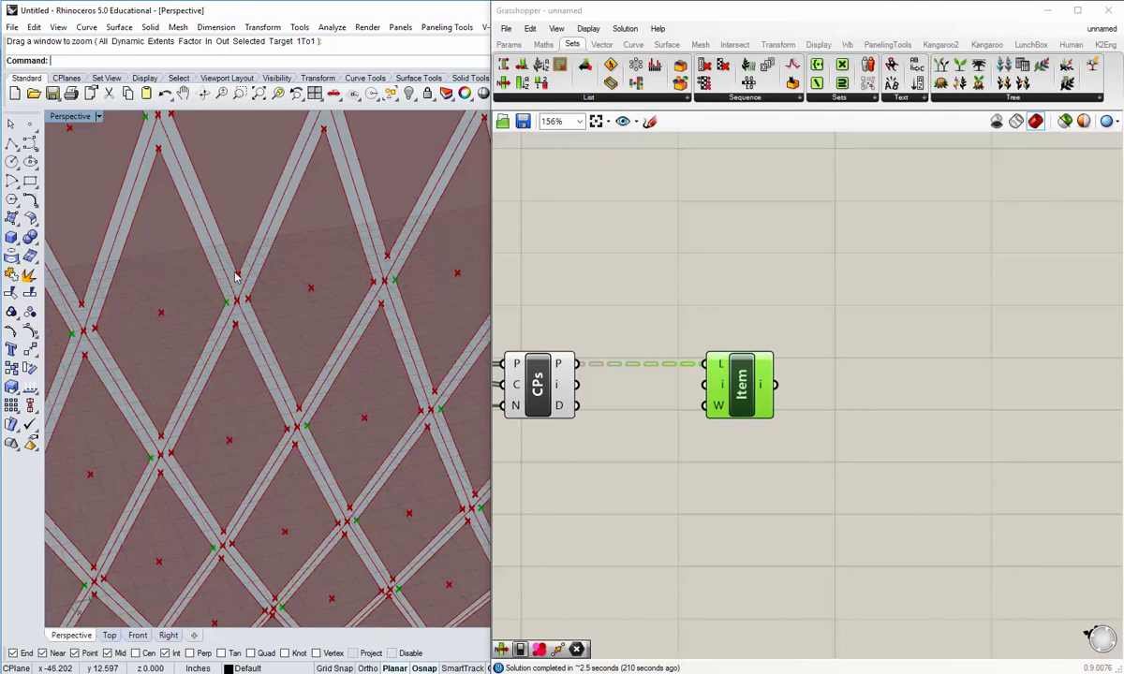
{"action": "scroll", "coordinate": [201, 313], "scroll_direction": "up", "scroll_amount": 5}
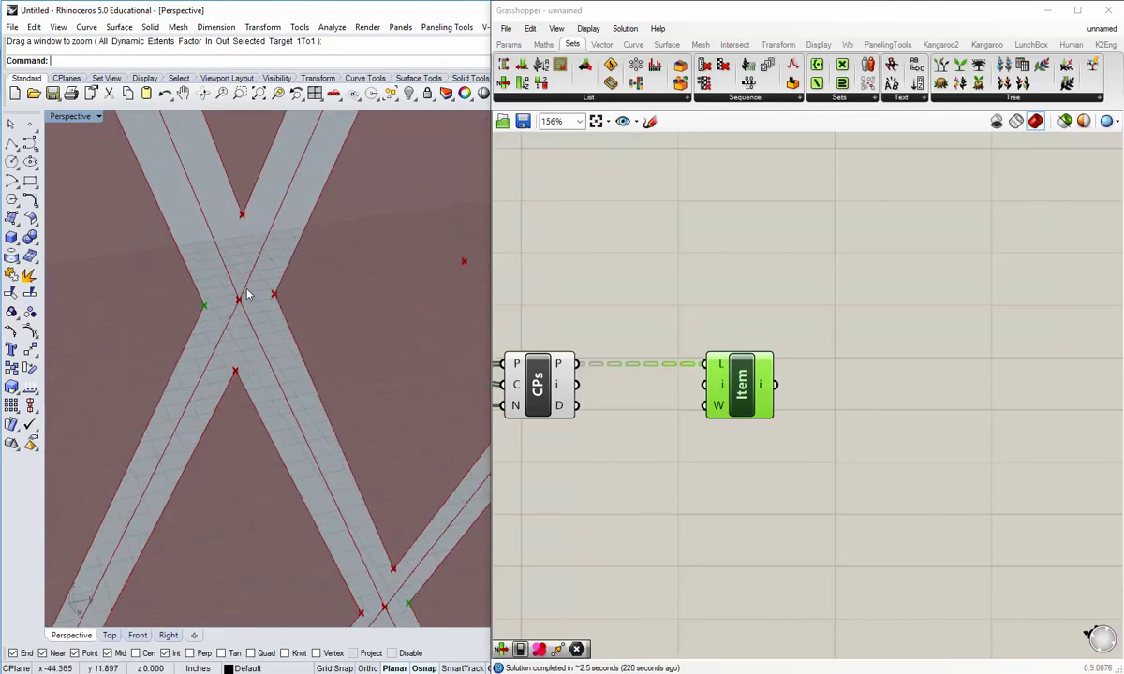
{"action": "scroll", "coordinate": [259, 372], "scroll_direction": "down", "scroll_amount": 2}
Delete the List Item component beside Closest Points.
{"action": "left_click", "coordinate": [714, 492]}
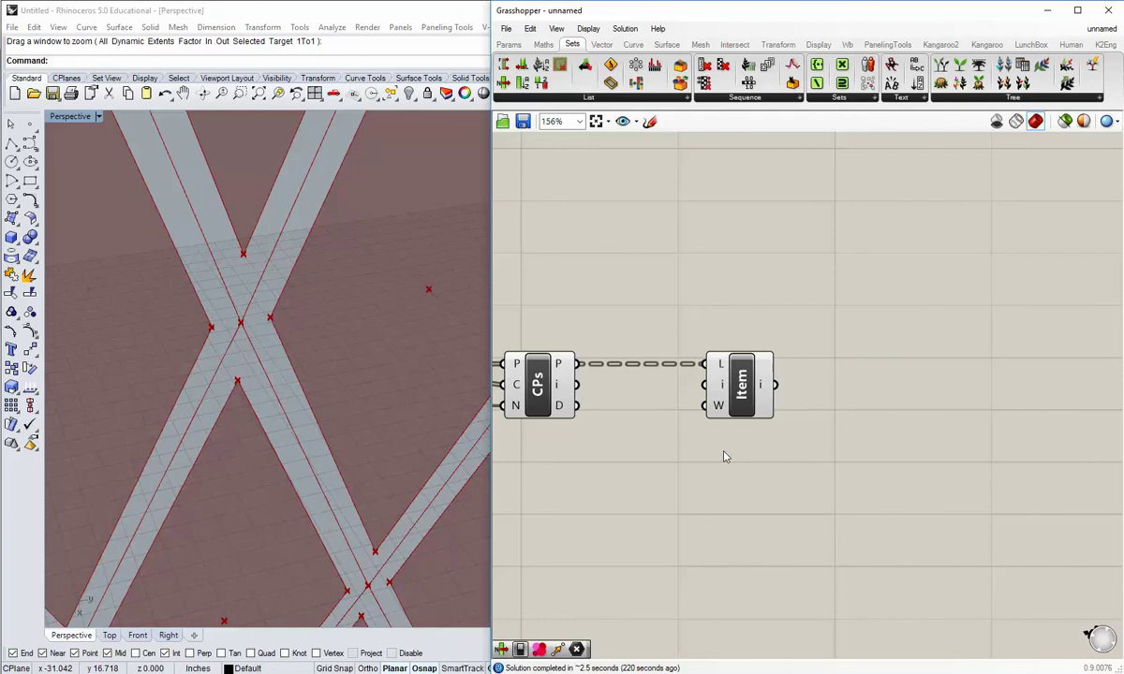
{"action": "right_click_drag", "start_coordinate": [794, 408], "coordinate": [770, 408]}
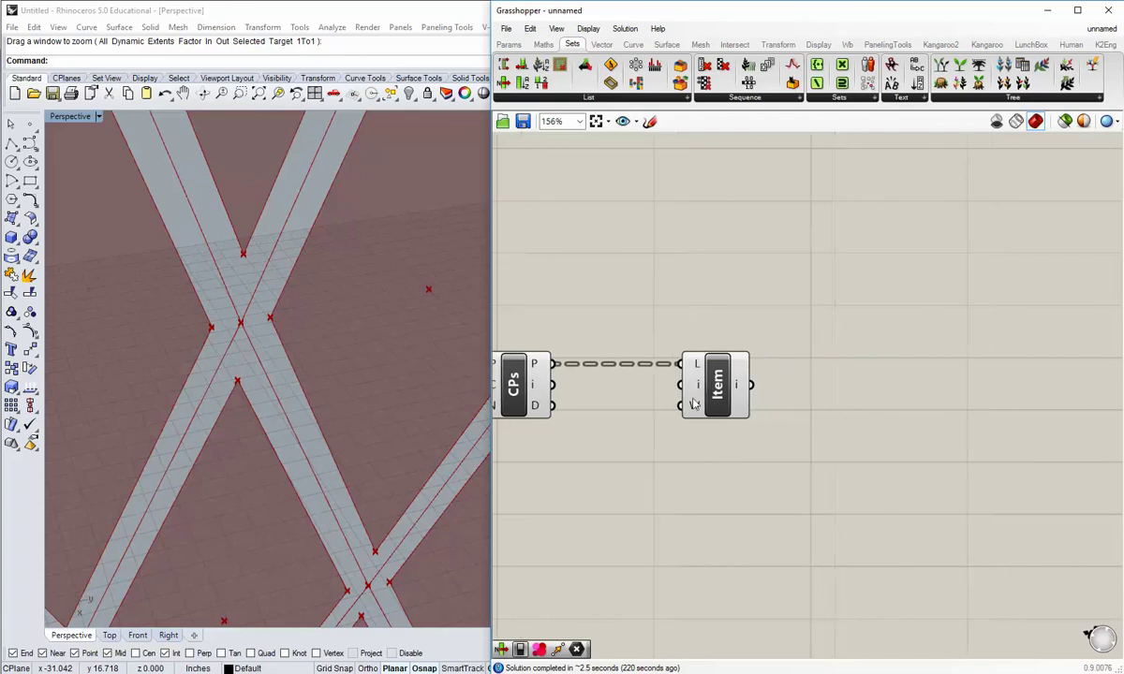
{"action": "left_click_drag", "start_coordinate": [711, 386], "coordinate": [679, 384]}
{"action": "left_click", "coordinate": [598, 457]}
{"action": "right_click_drag", "start_coordinate": [597, 457], "coordinate": [766, 464]}
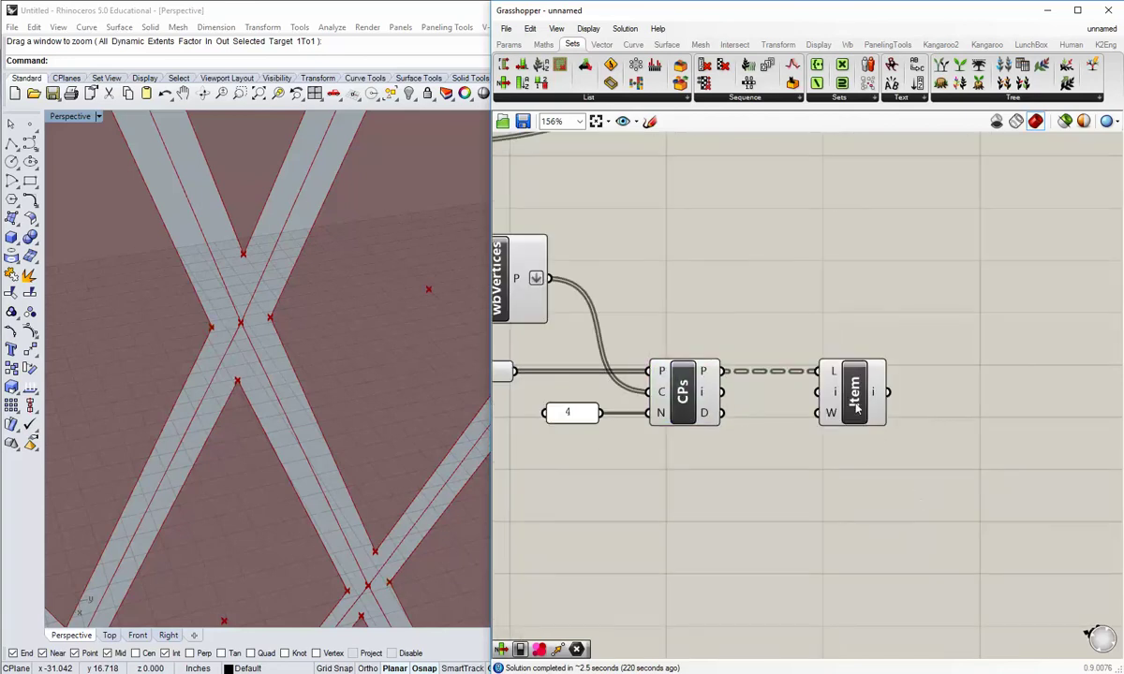
{"action": "left_click_drag", "start_coordinate": [855, 404], "coordinate": [855, 349]}
{"action": "key", "text": "Delete"}
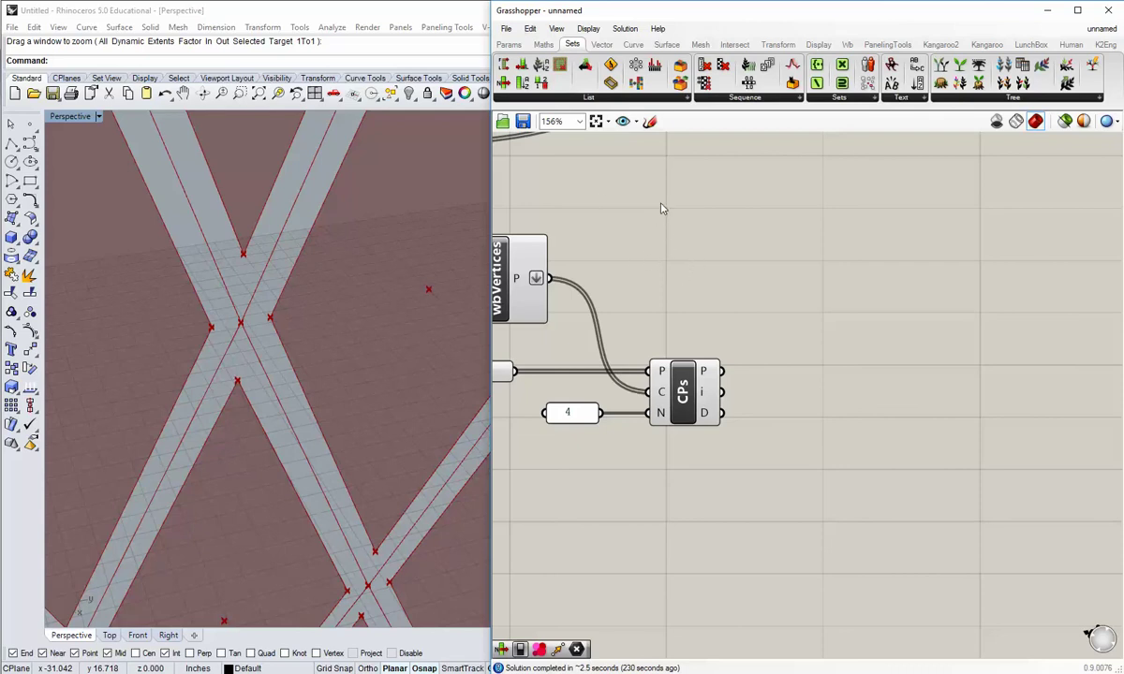
Add a Sort List component and connect the P output of Closest Points to its A input.
{"action": "left_click", "coordinate": [580, 99]}
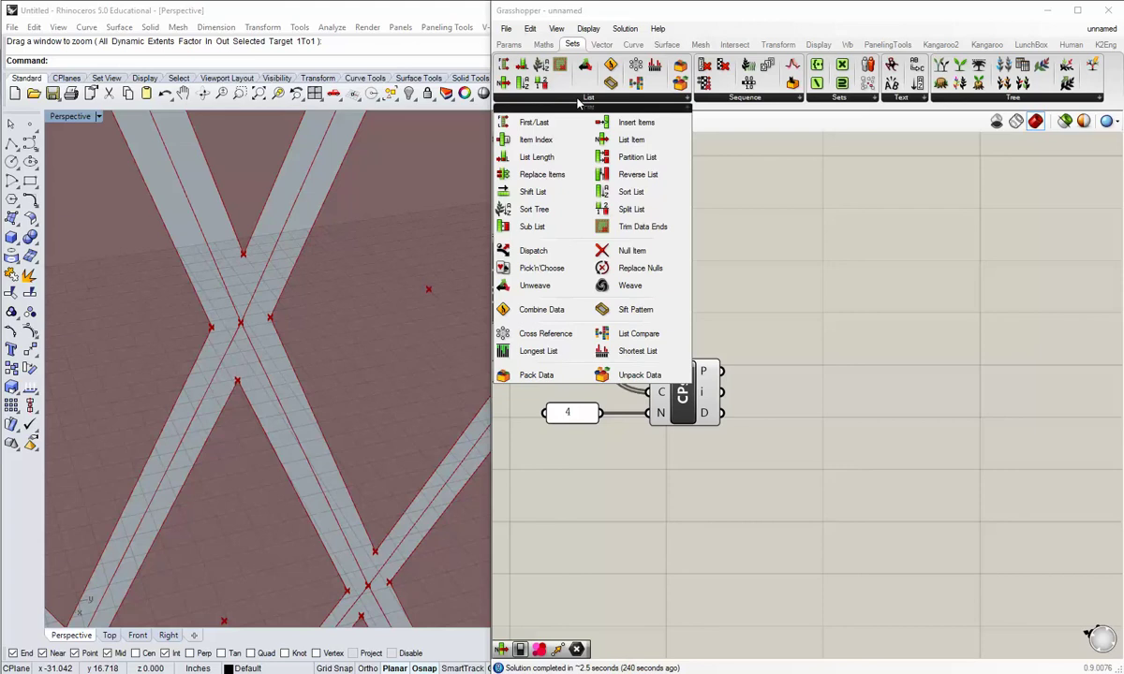
{"action": "left_click", "coordinate": [623, 192]}
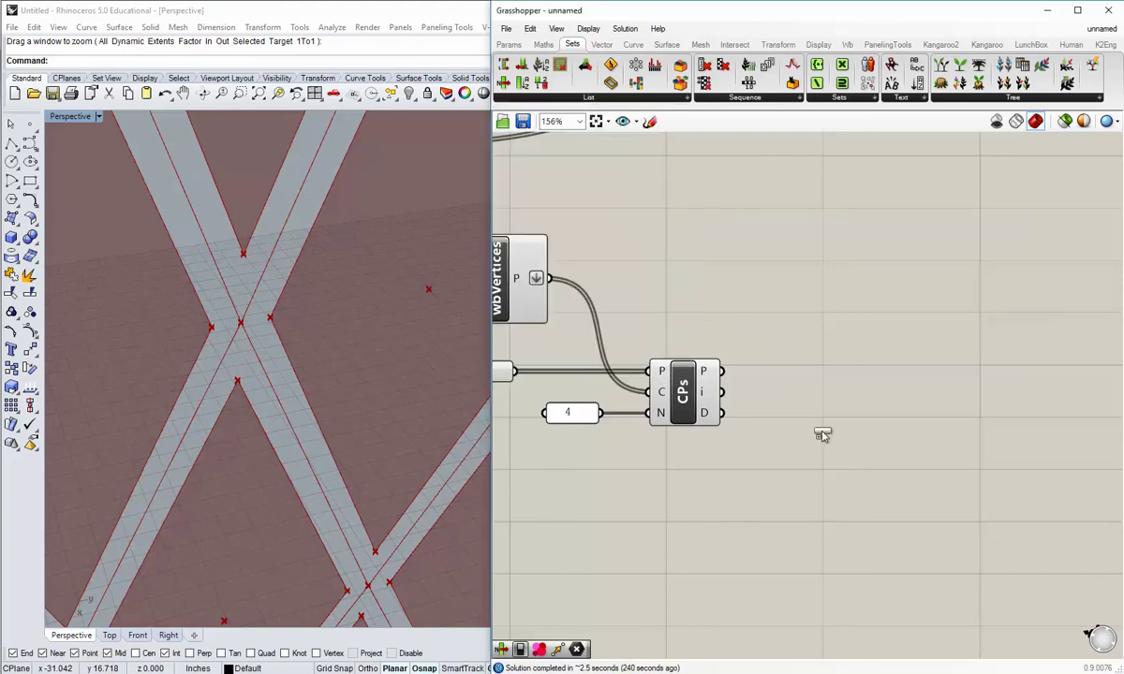
{"action": "left_click", "coordinate": [821, 434]}
{"action": "left_click_drag", "start_coordinate": [762, 437], "coordinate": [780, 435]}
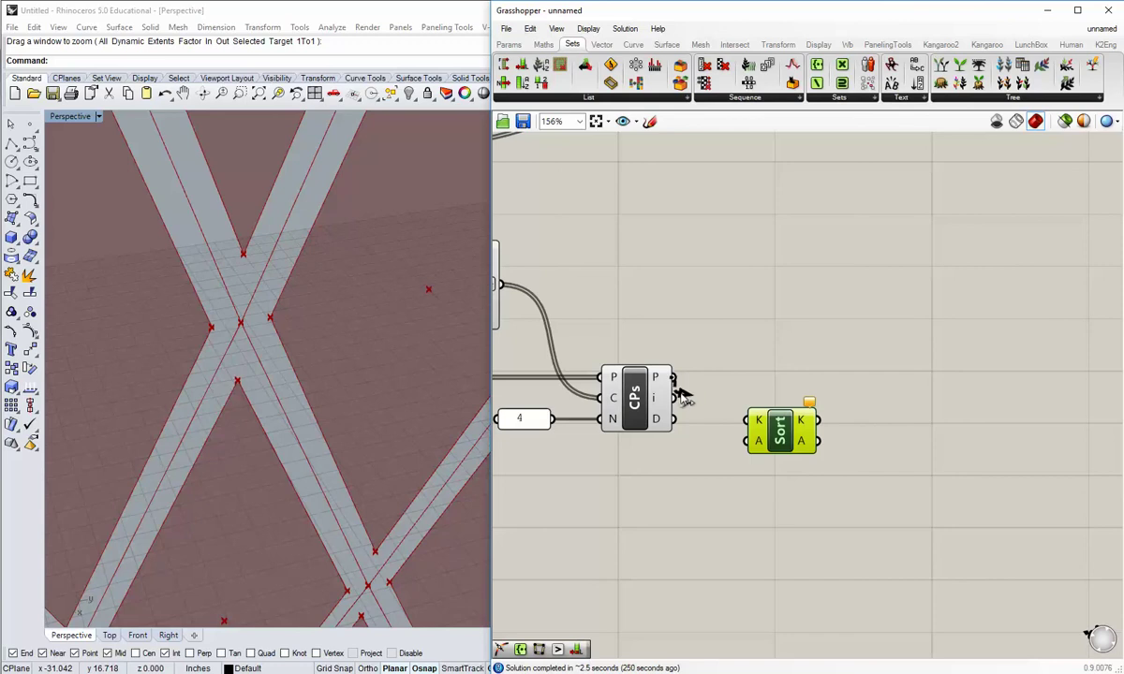
{"action": "left_click_drag", "start_coordinate": [674, 378], "coordinate": [822, 437]}
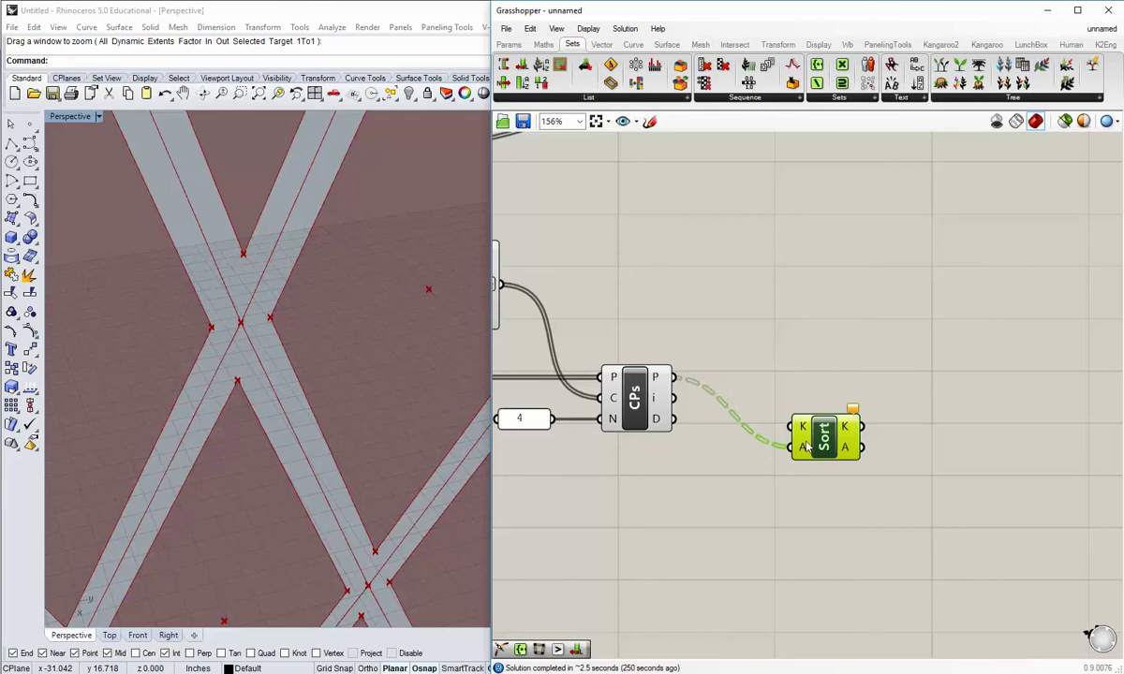
Connect the D output of Closest Points to the K input of Sort List and place Sort List closer to Closest Points.
{"action": "mouse_move", "coordinate": [801, 451]}
{"action": "left_click_drag", "start_coordinate": [812, 426], "coordinate": [813, 436]}
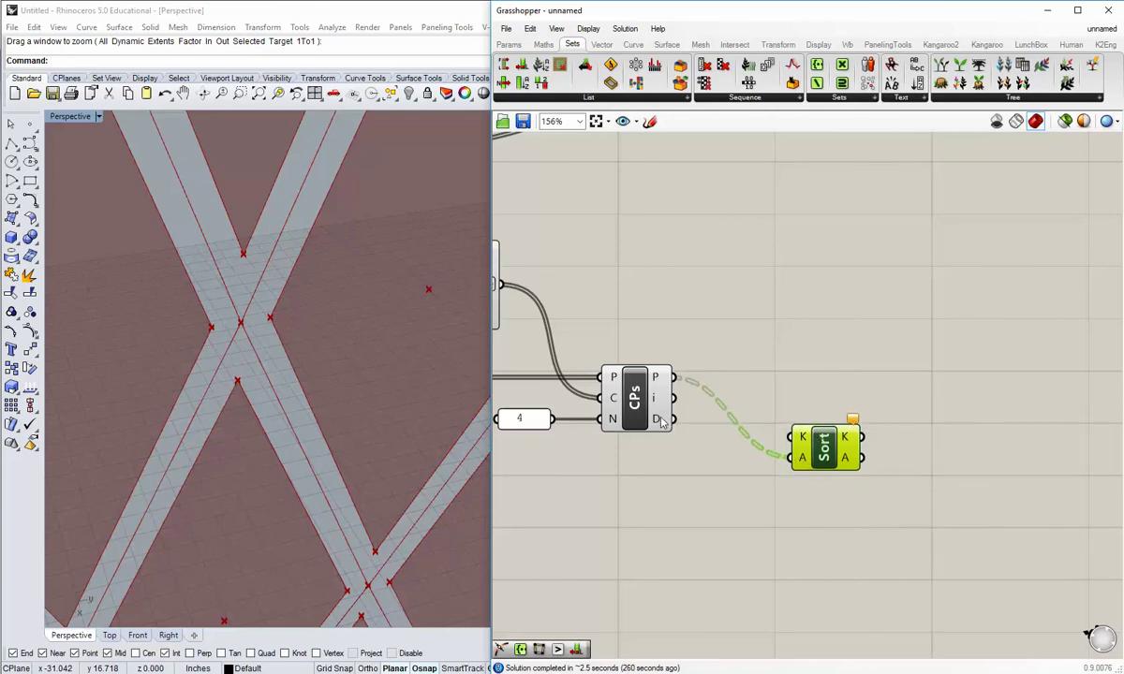
{"action": "mouse_move", "coordinate": [661, 421]}
{"action": "left_click_drag", "start_coordinate": [674, 418], "coordinate": [835, 435]}
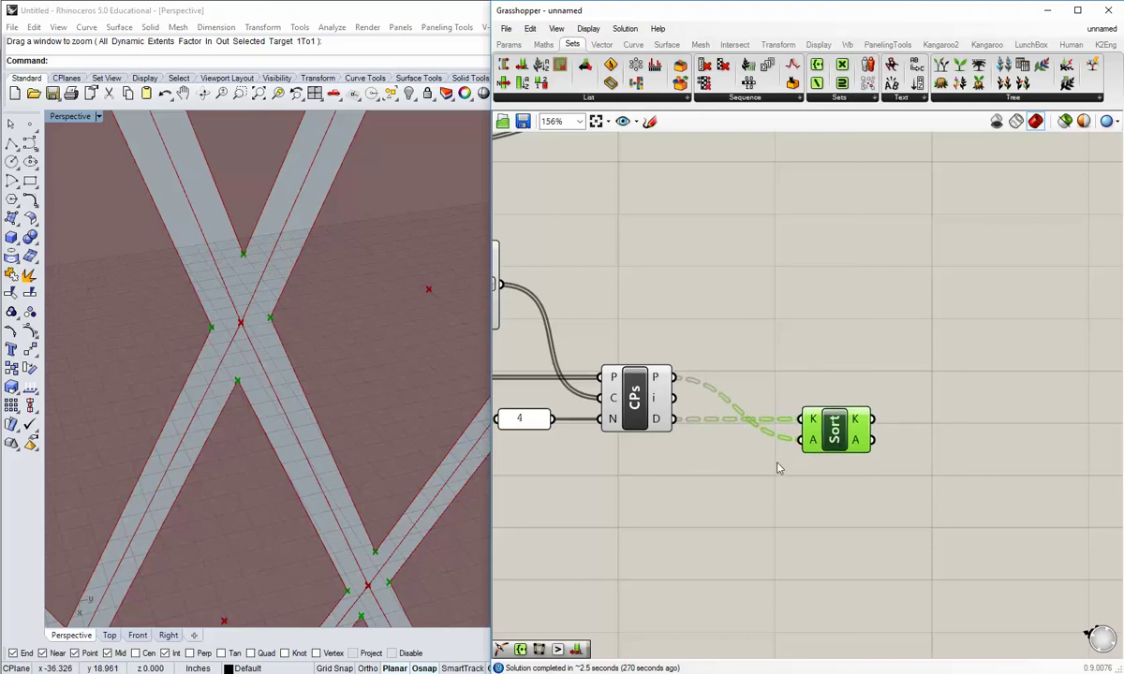
{"action": "left_click_drag", "start_coordinate": [833, 435], "coordinate": [804, 433]}
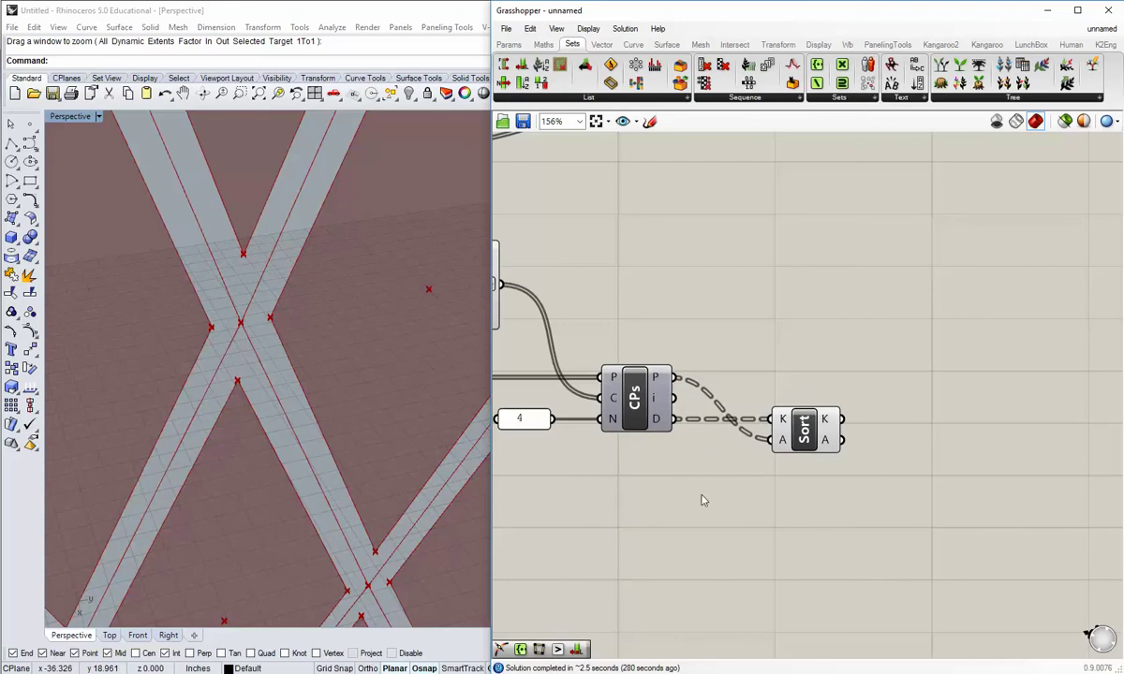
Turn off the preview of the Closest Points and wbVertices components.
{"action": "right_click_drag", "start_coordinate": [655, 456], "coordinate": [815, 515]}
{"action": "right_click", "coordinate": [615, 356]}
{"action": "left_click", "coordinate": [629, 376]}
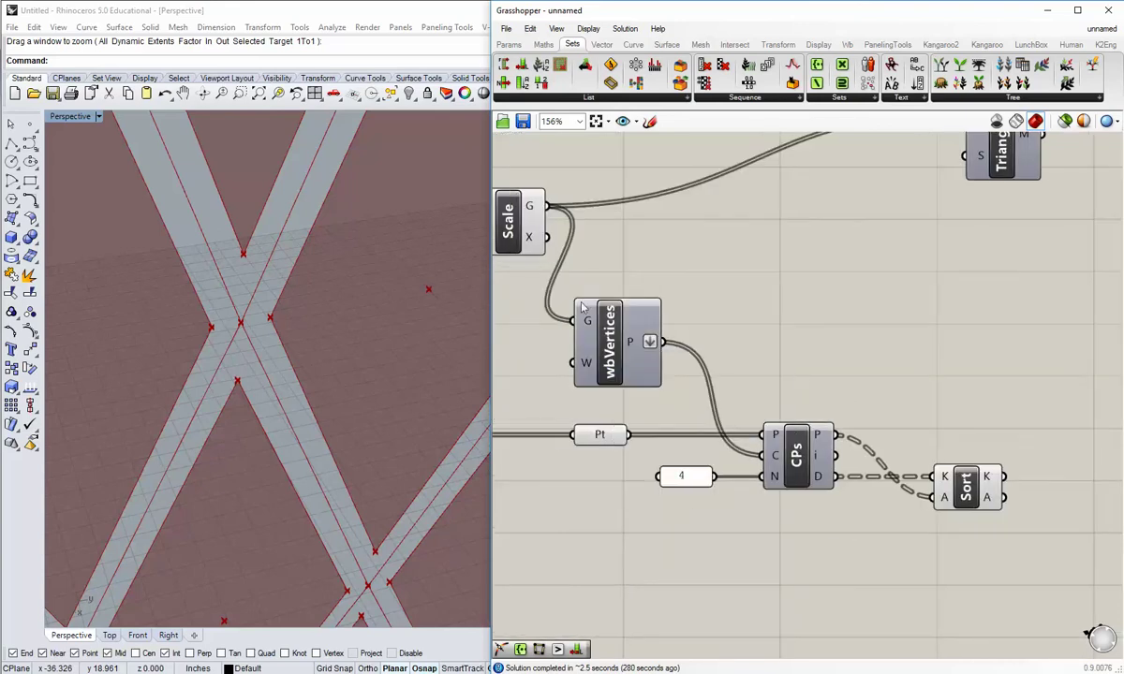
Add a List Item component beside Sort List and connect Sort List's A output to its L input.
{"action": "right_click_drag", "start_coordinate": [748, 454], "coordinate": [543, 411]}
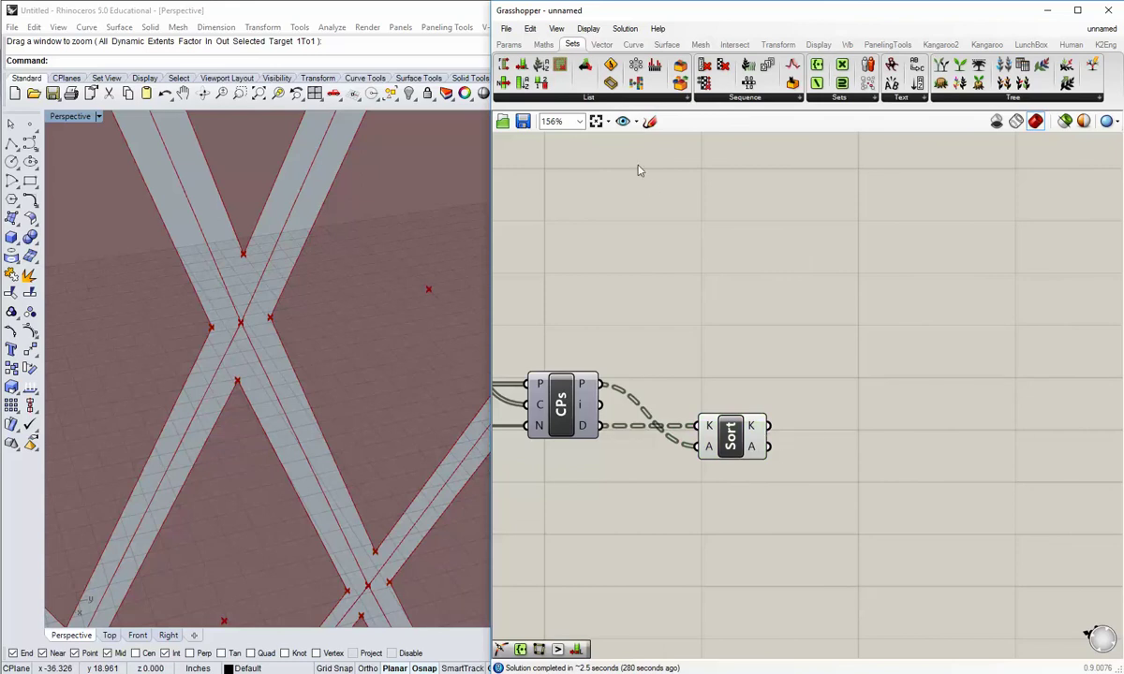
{"action": "left_click", "coordinate": [512, 99]}
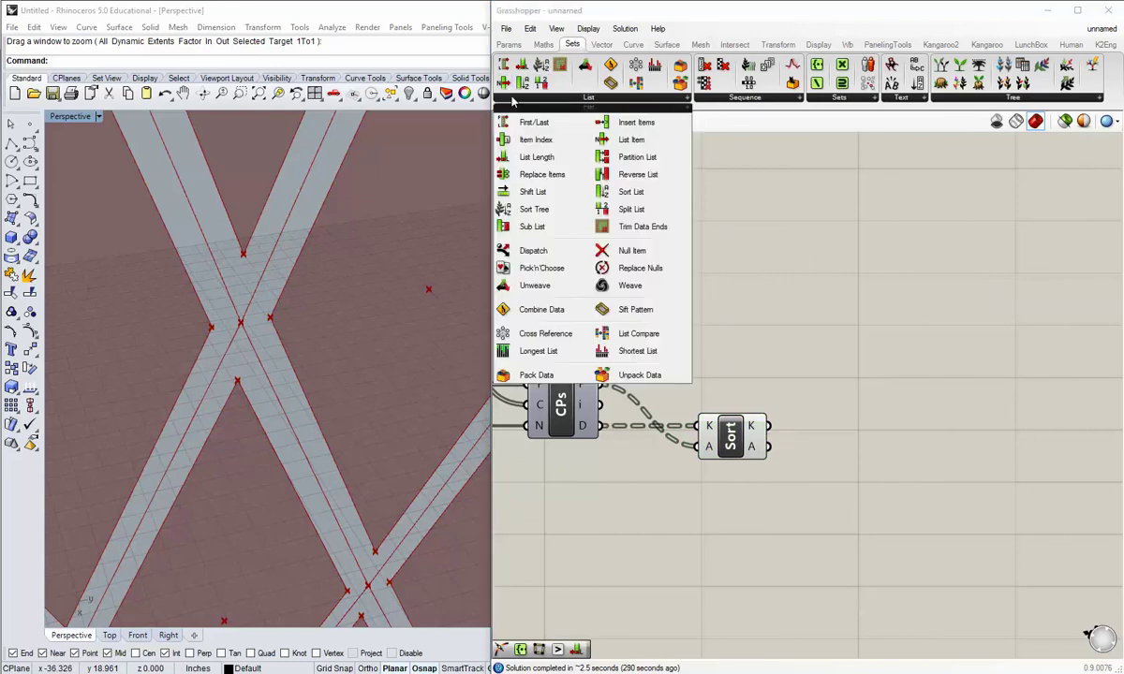
{"action": "left_click", "coordinate": [590, 140]}
{"action": "left_click", "coordinate": [876, 466]}
{"action": "left_click_drag", "start_coordinate": [768, 447], "coordinate": [846, 447]}
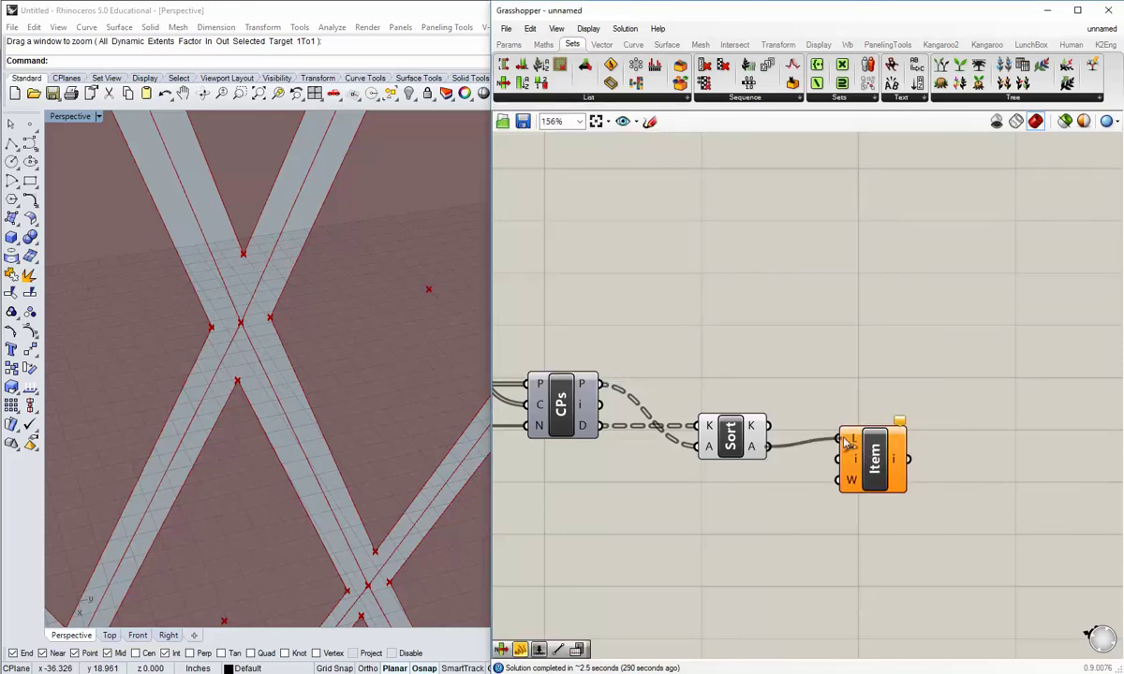
{"action": "left_click", "coordinate": [793, 493]}
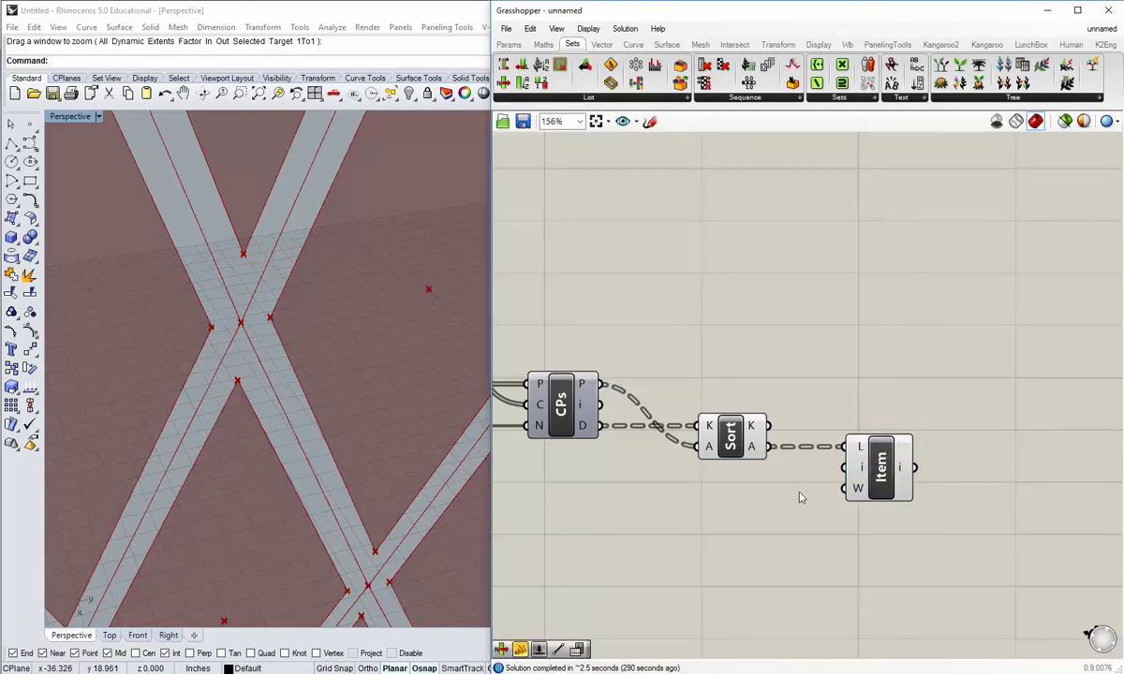
Add the +1, +2 and +3 outputs to the List Item component and align it with Sort List.
{"action": "right_click_drag", "start_coordinate": [798, 496], "coordinate": [747, 483]}
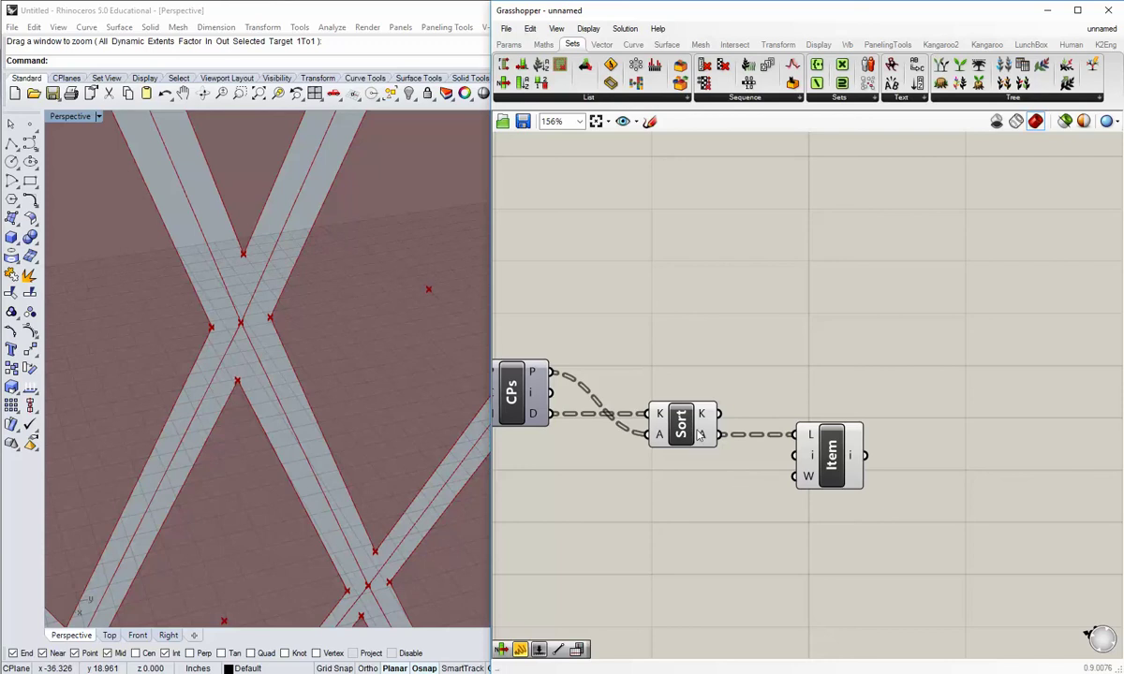
{"action": "mouse_move", "coordinate": [807, 440]}
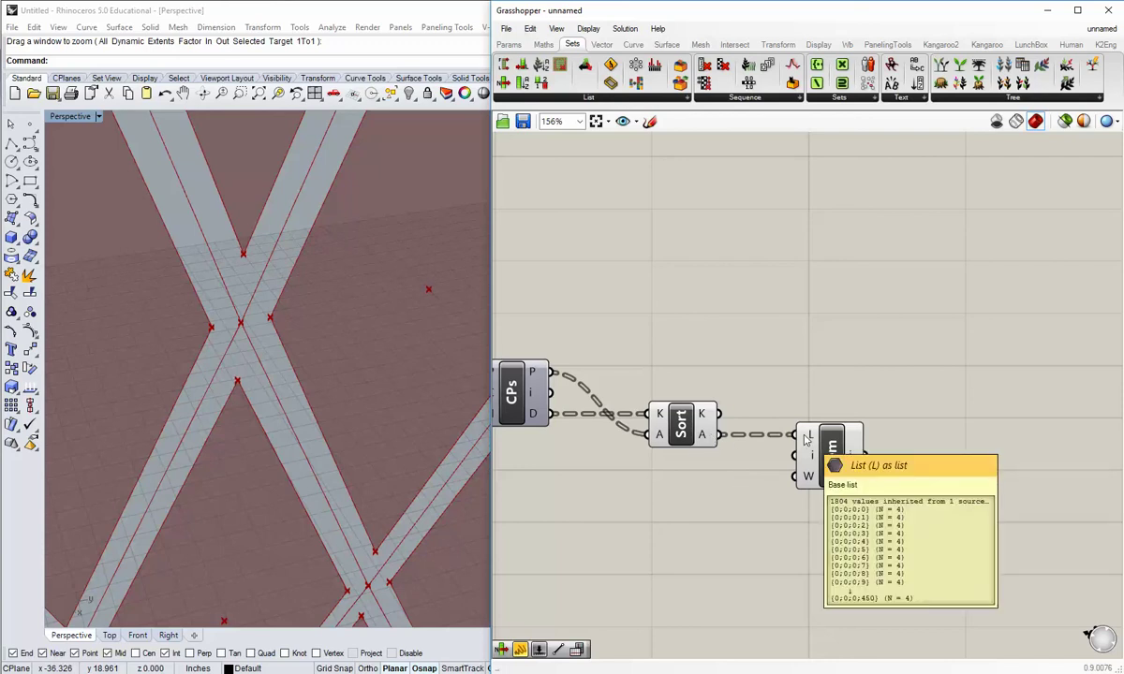
{"action": "right_click_drag", "start_coordinate": [834, 493], "coordinate": [791, 477]}
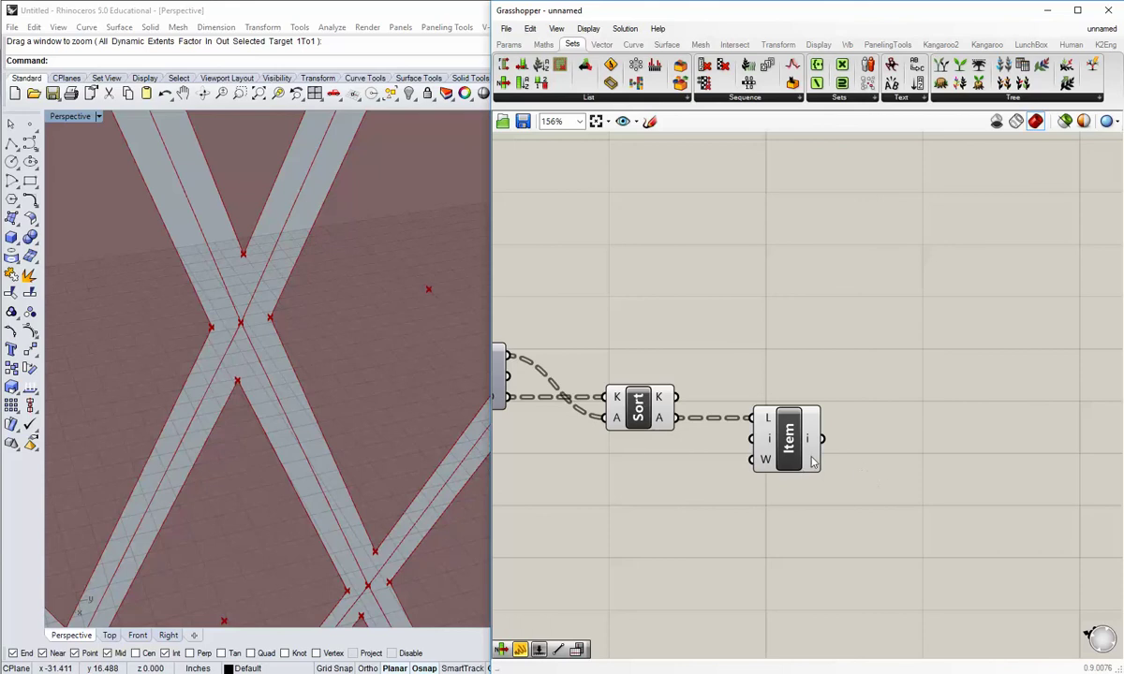
{"action": "scroll", "coordinate": [812, 461], "scroll_direction": "up", "scroll_amount": 4}
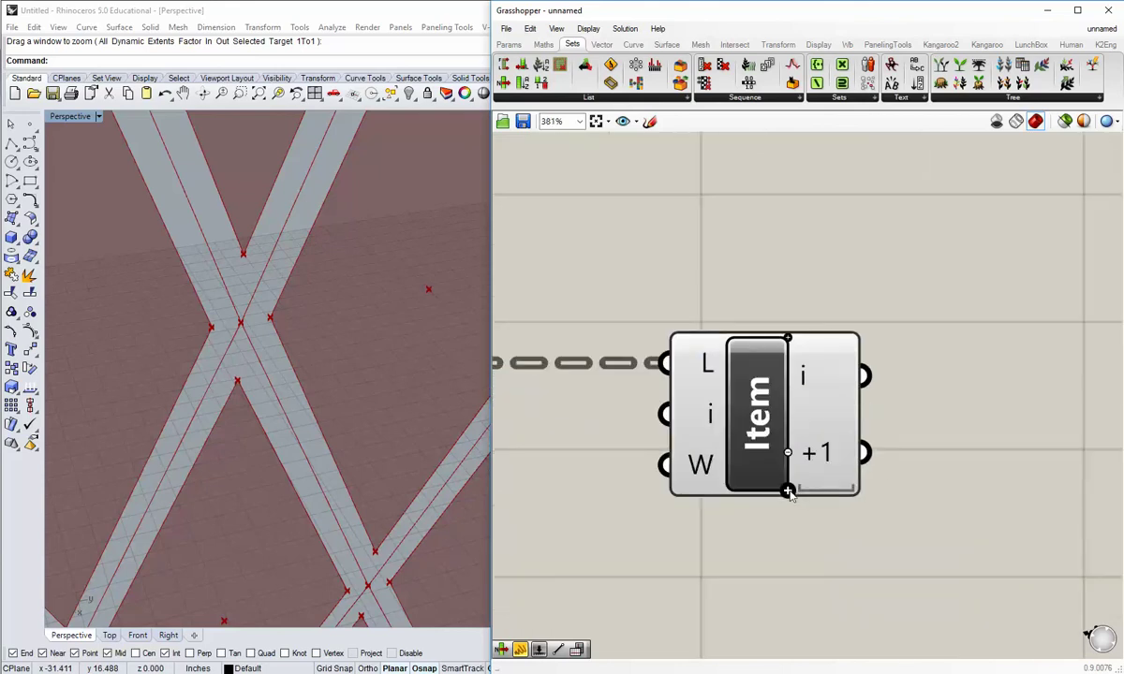
{"action": "left_click", "coordinate": [788, 491]}
{"action": "left_click", "coordinate": [786, 490]}
{"action": "scroll", "coordinate": [766, 524], "scroll_direction": "down", "scroll_amount": 4}
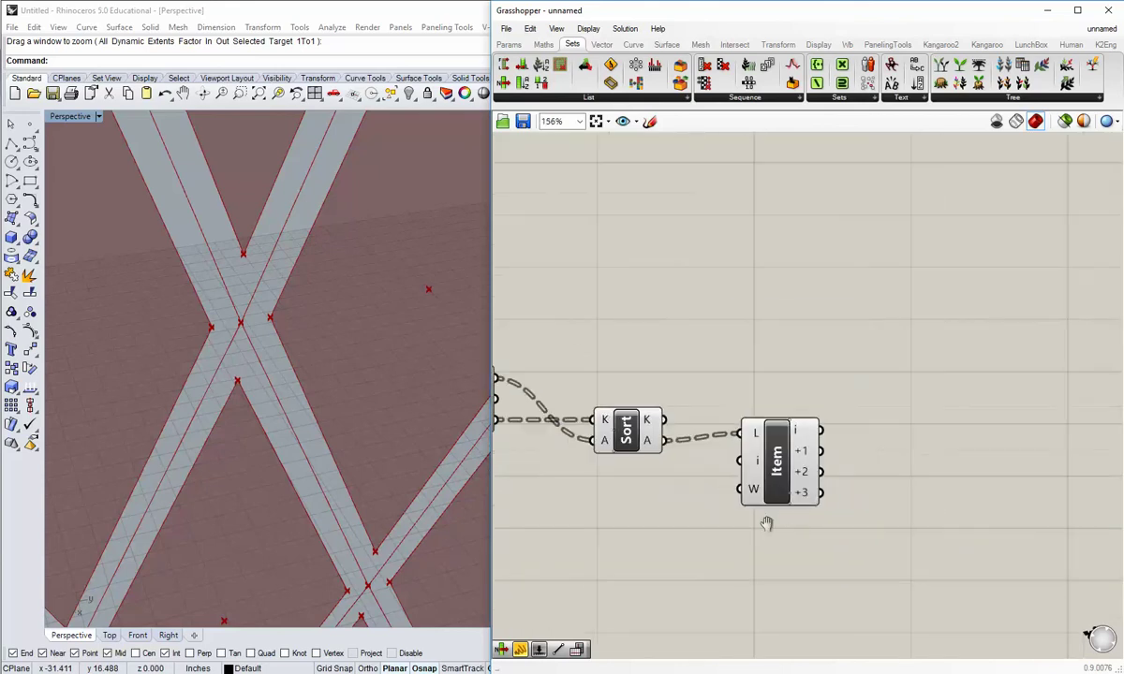
{"action": "right_click_drag", "start_coordinate": [766, 523], "coordinate": [776, 496]}
{"action": "left_click_drag", "start_coordinate": [787, 446], "coordinate": [796, 454]}
{"action": "left_click", "coordinate": [750, 504]}
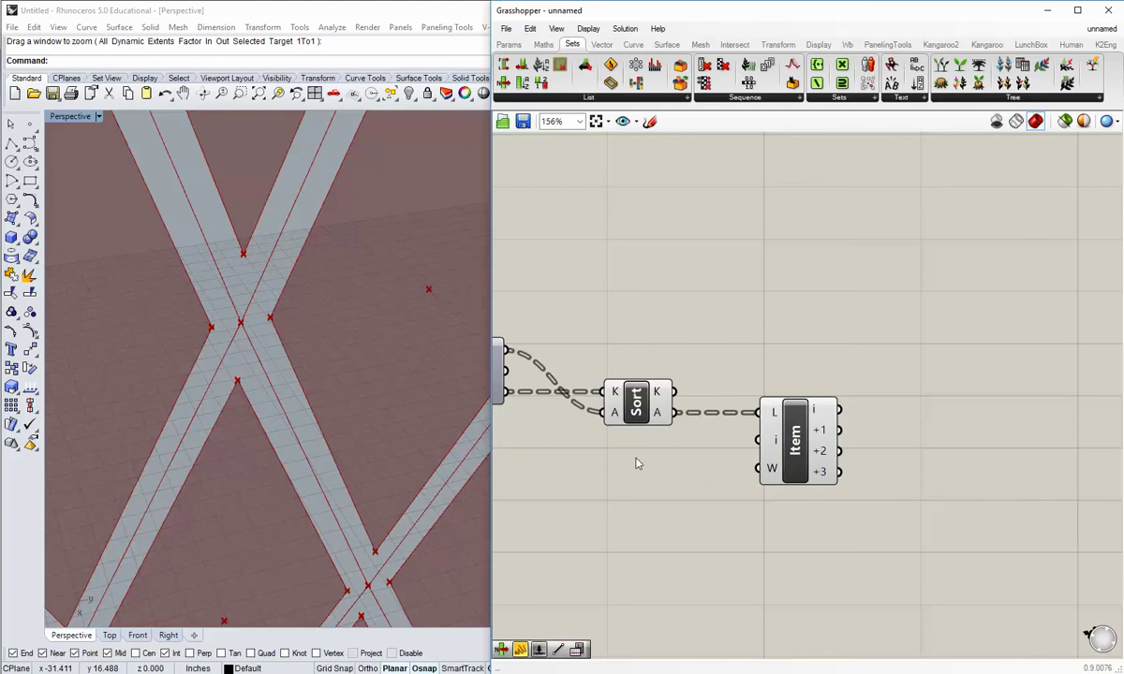
Remove the +3 output from the List Item component and add it back.
{"action": "right_click_drag", "start_coordinate": [191, 335], "coordinate": [188, 356], "text": "shift"}
{"action": "scroll", "coordinate": [232, 367], "scroll_direction": "up", "scroll_amount": 2}
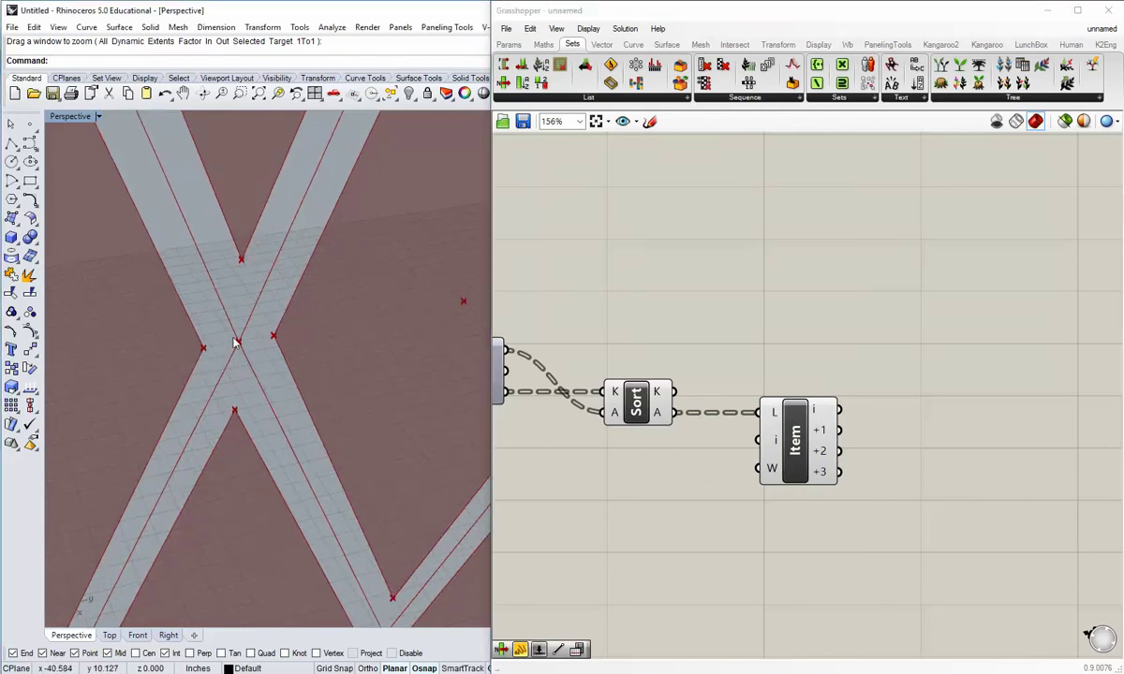
{"action": "scroll", "coordinate": [235, 340], "scroll_direction": "down", "scroll_amount": 1}
{"action": "scroll", "coordinate": [234, 343], "scroll_direction": "down", "scroll_amount": 1}
{"action": "scroll", "coordinate": [792, 483], "scroll_direction": "up", "scroll_amount": 5}
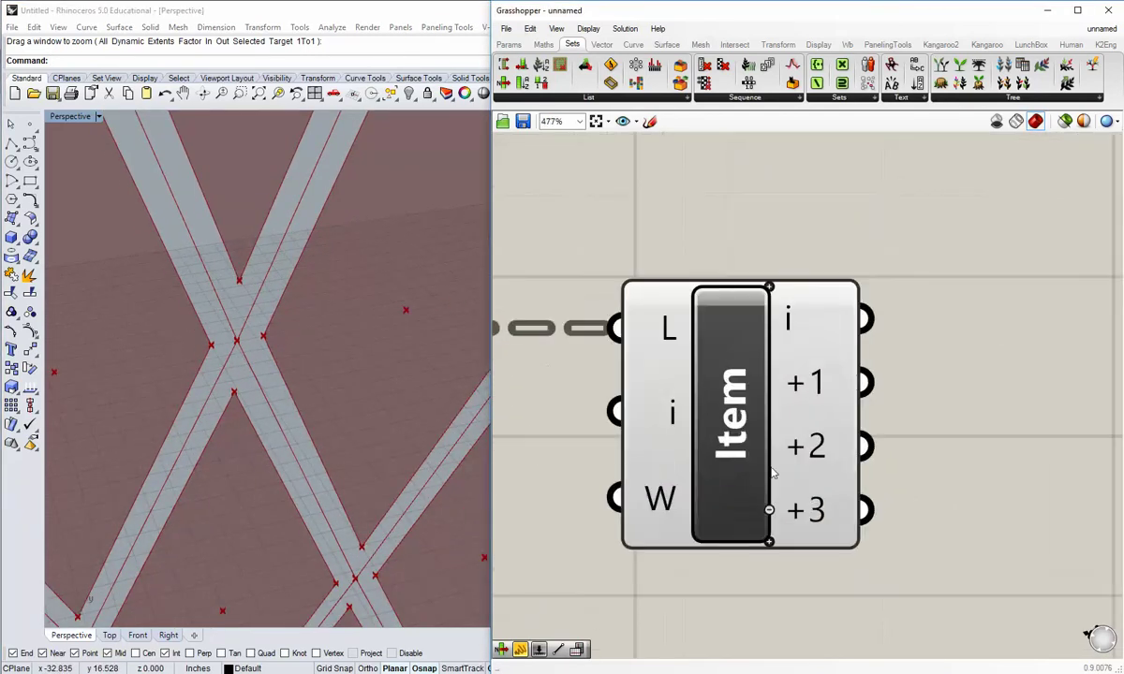
{"action": "scroll", "coordinate": [729, 487], "scroll_direction": "up", "scroll_amount": 2}
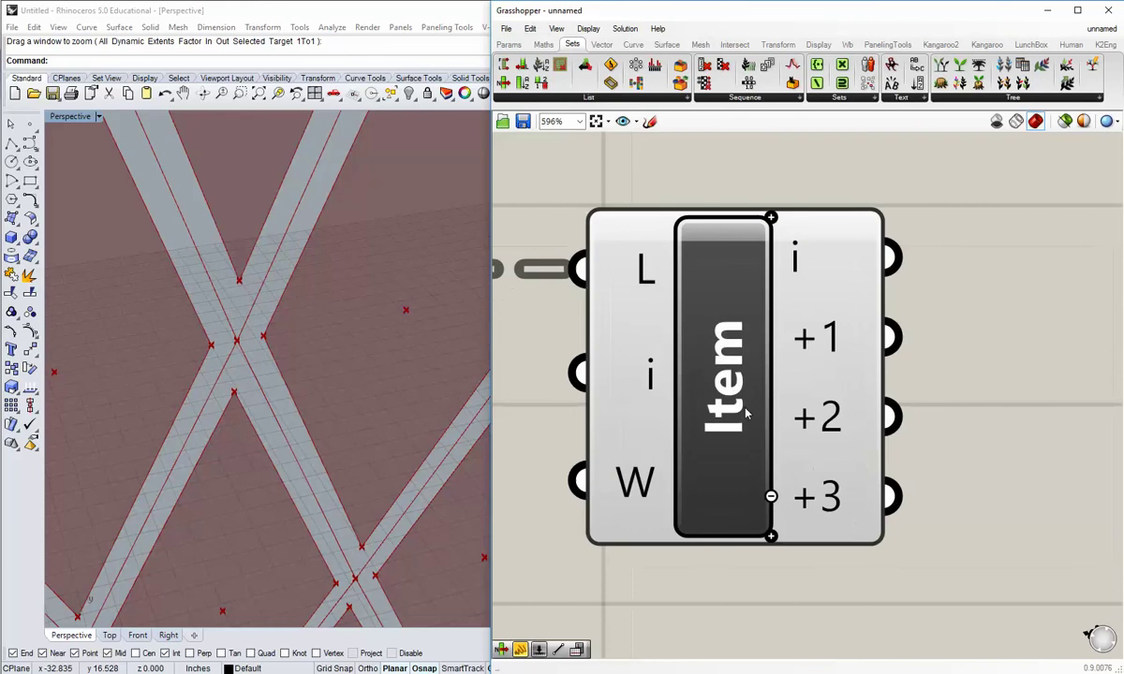
{"action": "left_click", "coordinate": [770, 497]}
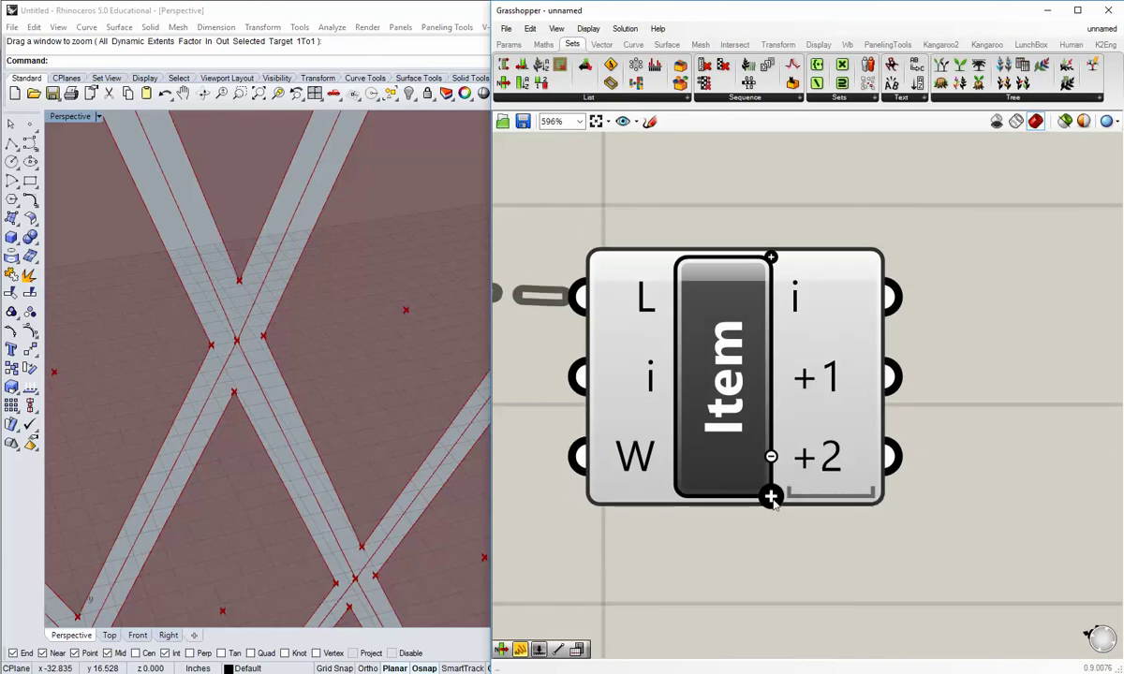
{"action": "left_click", "coordinate": [770, 495]}
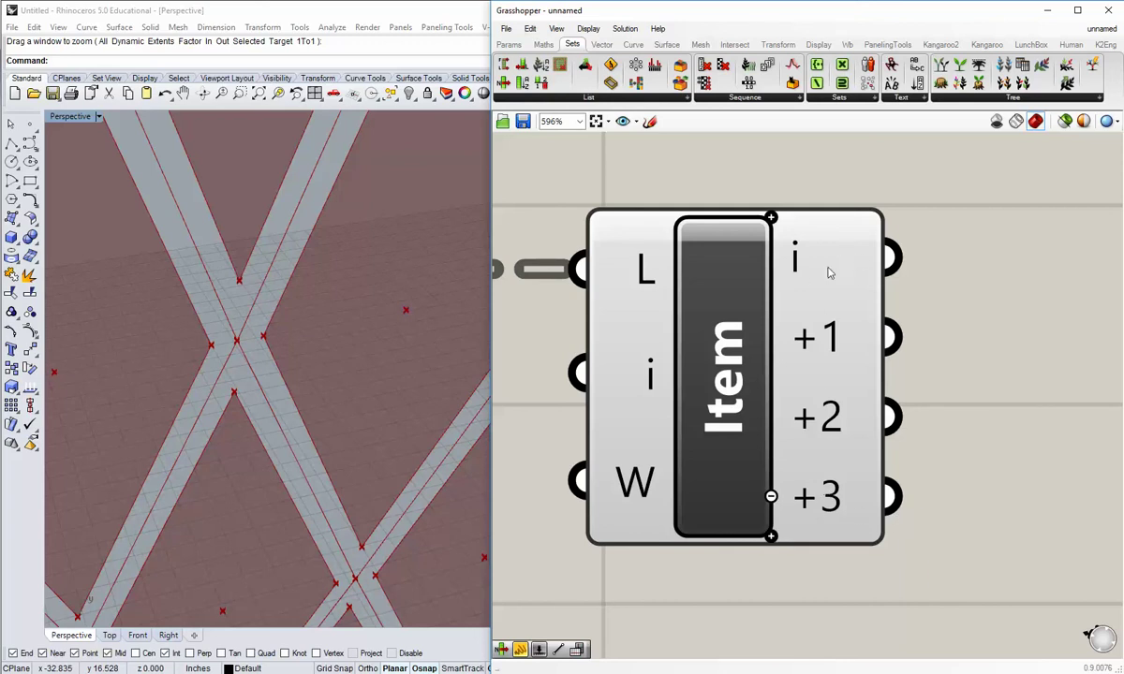
Turn off the preview of the Sort List component.
{"action": "scroll", "coordinate": [824, 276], "scroll_direction": "down", "scroll_amount": 6}
{"action": "right_click_drag", "start_coordinate": [527, 325], "coordinate": [595, 343]}
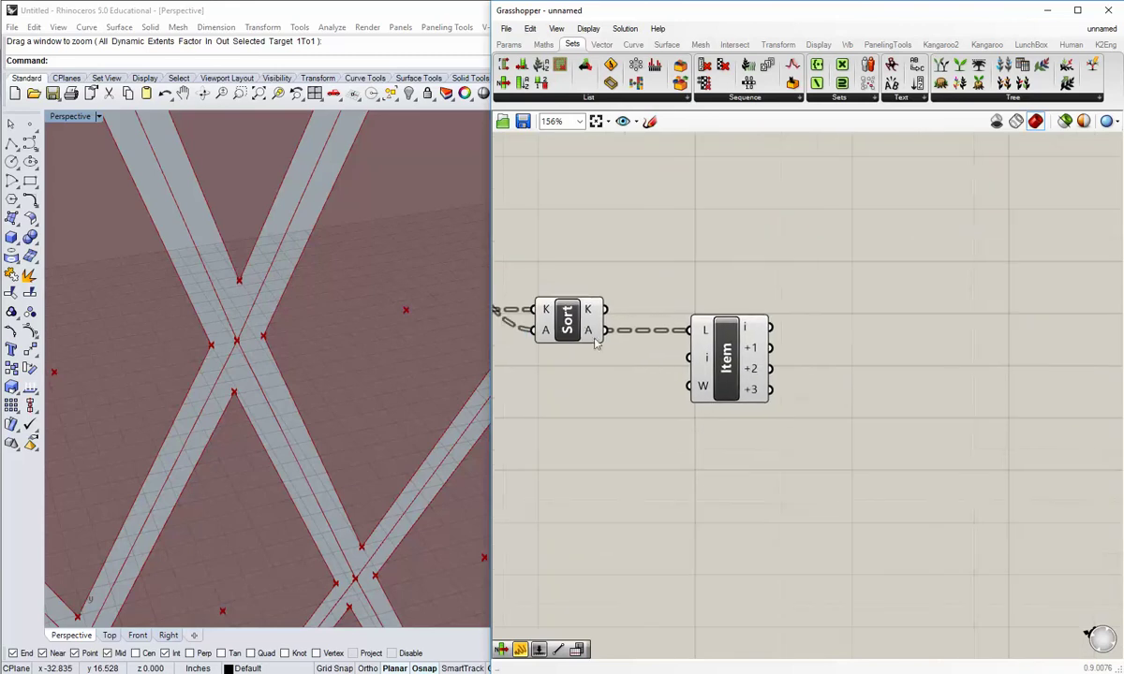
{"action": "right_click", "coordinate": [568, 328]}
{"action": "left_click", "coordinate": [601, 357]}
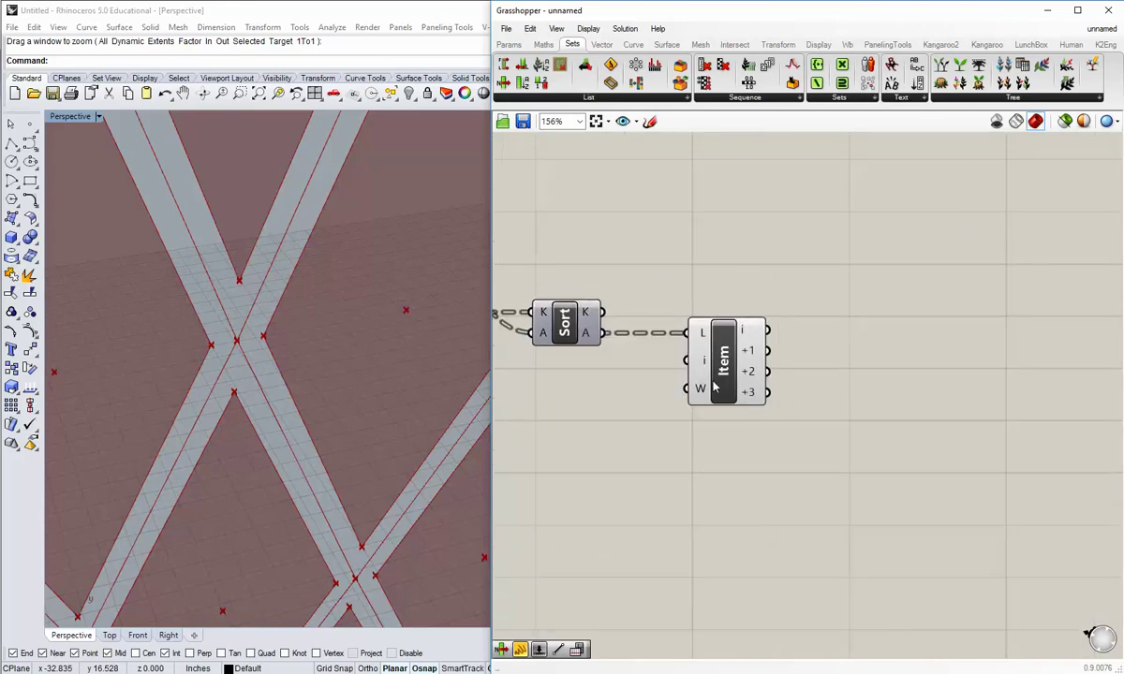
Add a Line component and connect List Item's i output to its A input and +1 to its B input.
{"action": "right_click_drag", "start_coordinate": [815, 393], "coordinate": [765, 408]}
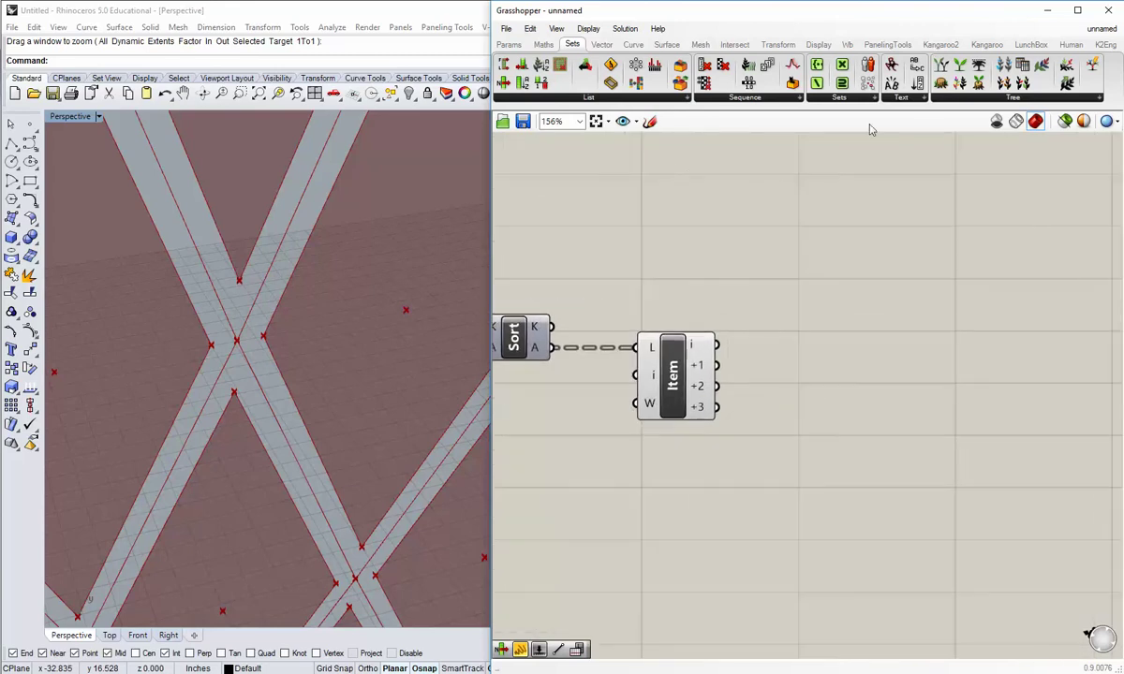
{"action": "left_click", "coordinate": [634, 45]}
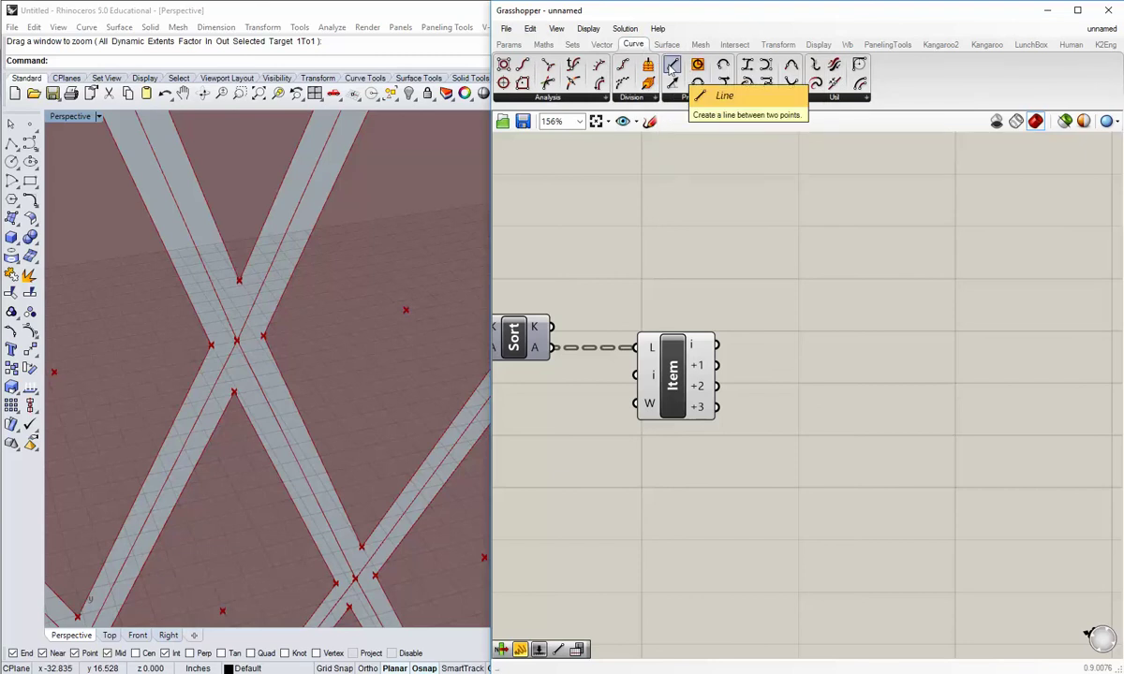
{"action": "left_click_drag", "start_coordinate": [670, 66], "coordinate": [807, 396]}
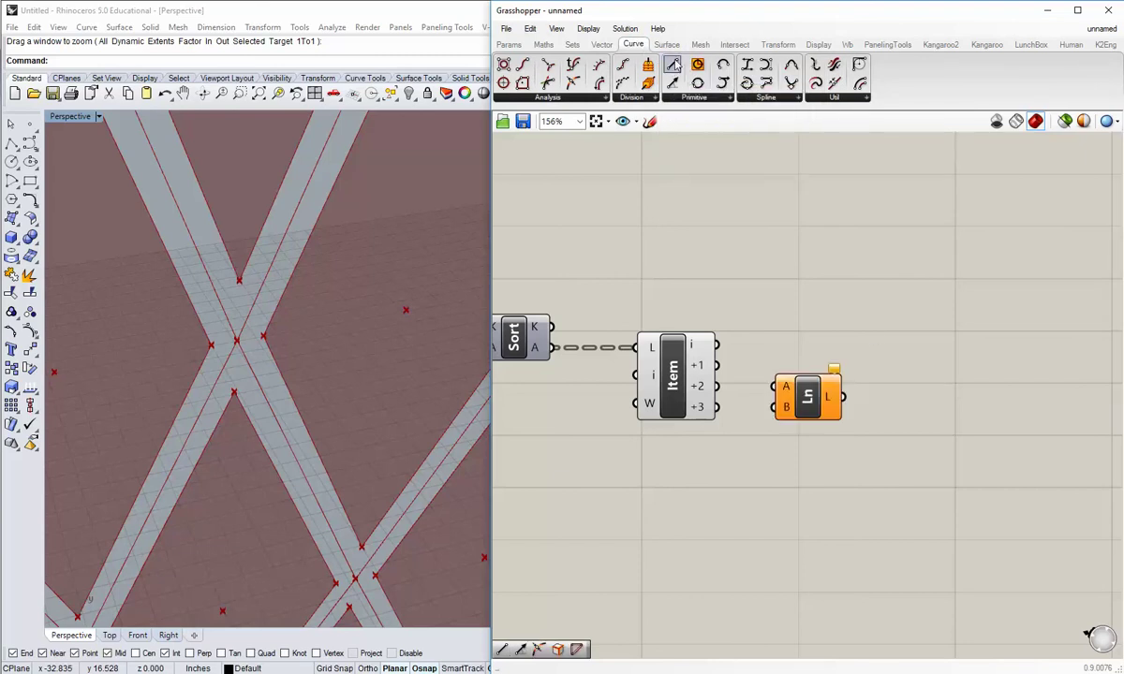
{"action": "scroll", "coordinate": [718, 363], "scroll_direction": "up", "scroll_amount": 1}
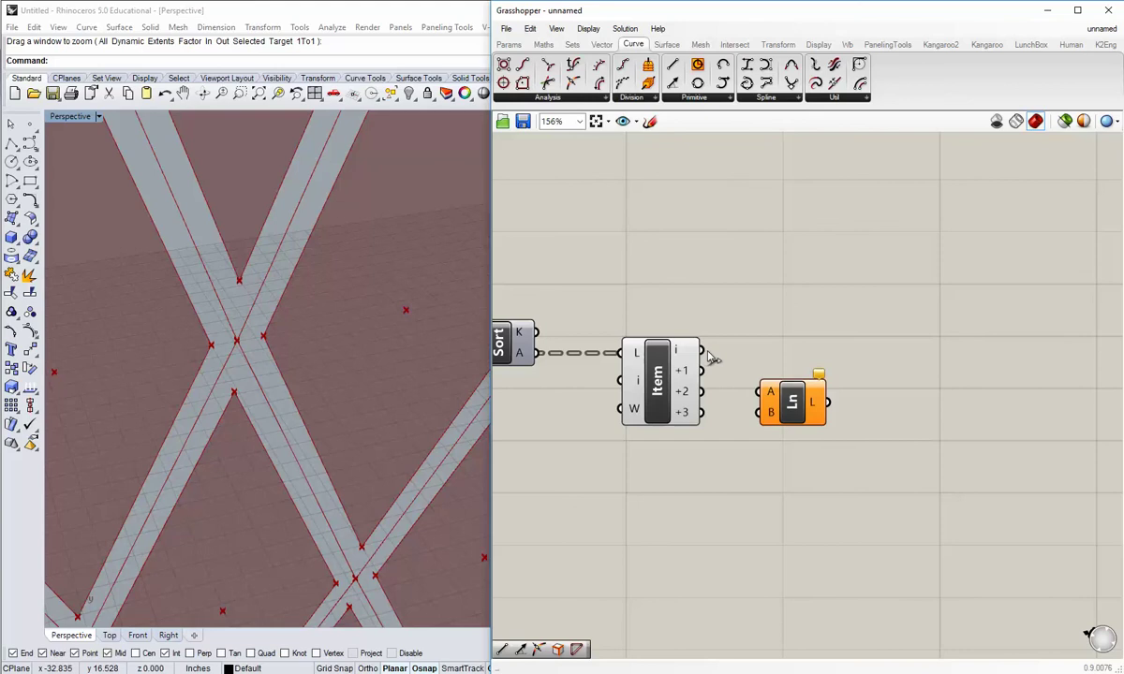
{"action": "scroll", "coordinate": [714, 358], "scroll_direction": "up", "scroll_amount": 1}
{"action": "left_click_drag", "start_coordinate": [704, 350], "coordinate": [771, 402]}
{"action": "left_click_drag", "start_coordinate": [803, 426], "coordinate": [808, 372]}
{"action": "left_click_drag", "start_coordinate": [709, 379], "coordinate": [777, 375]}
{"action": "left_click", "coordinate": [781, 436]}
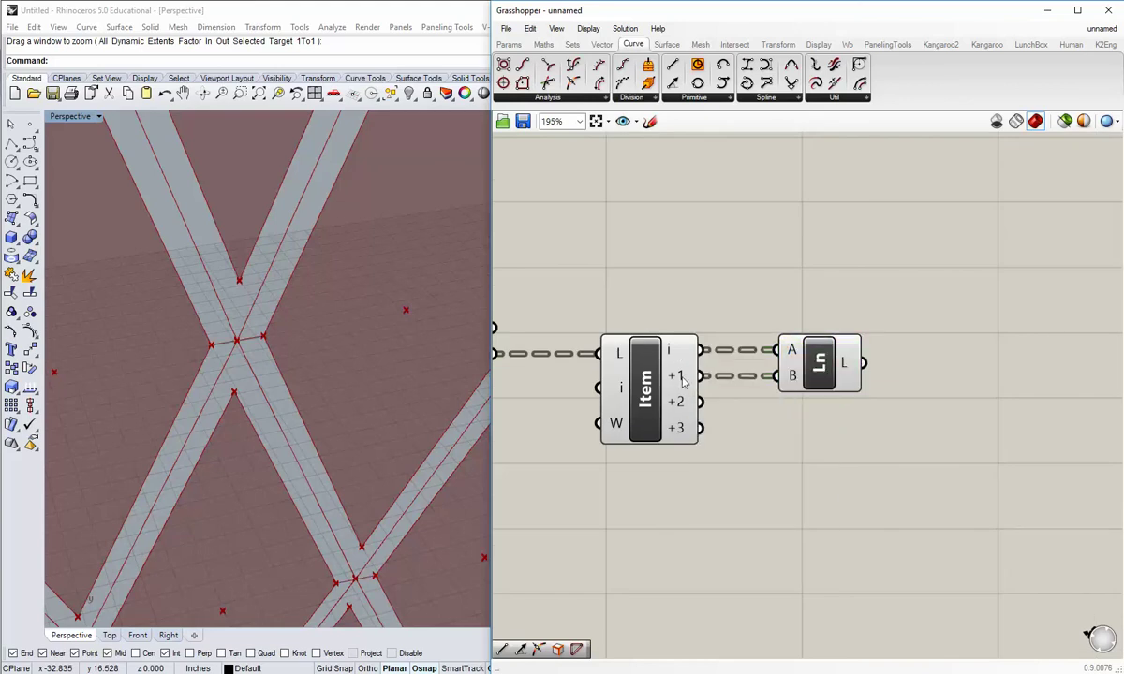
Examine the line drawn across a diagrid node and move the Line component slightly farther from List Item.
{"action": "left_click", "coordinate": [255, 312]}
{"action": "scroll", "coordinate": [278, 368], "scroll_direction": "up", "scroll_amount": 4}
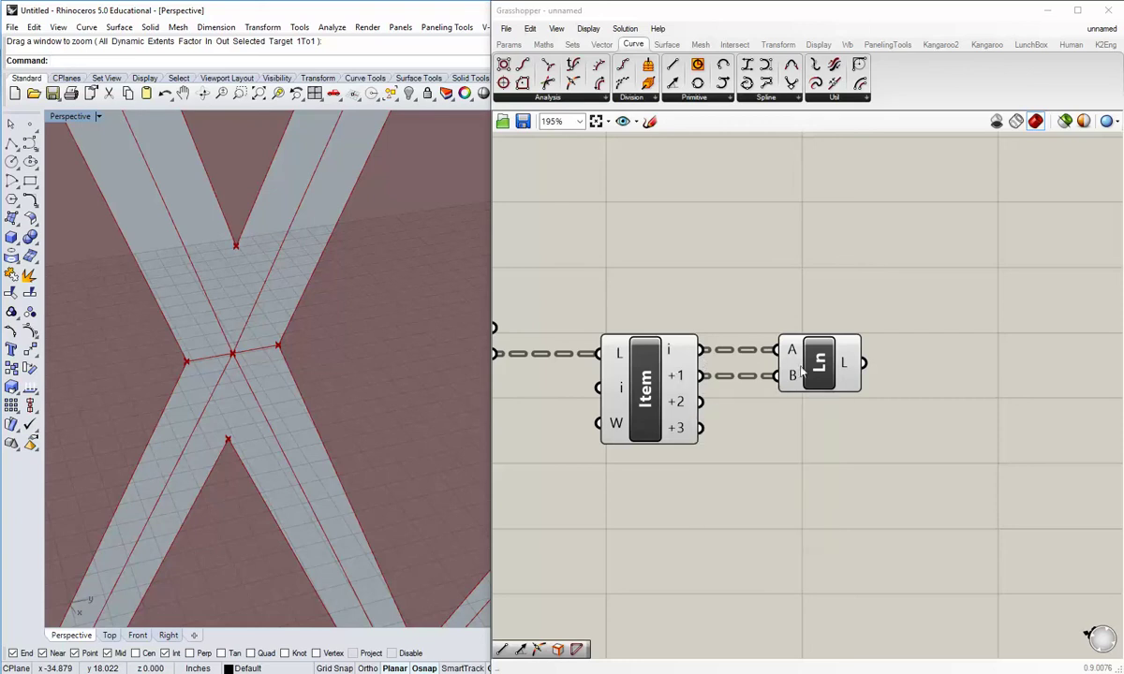
{"action": "left_click_drag", "start_coordinate": [820, 369], "coordinate": [841, 371]}
{"action": "right_click_drag", "start_coordinate": [236, 372], "coordinate": [241, 409], "text": "shift"}
{"action": "scroll", "coordinate": [241, 409], "scroll_direction": "down", "scroll_amount": 6}
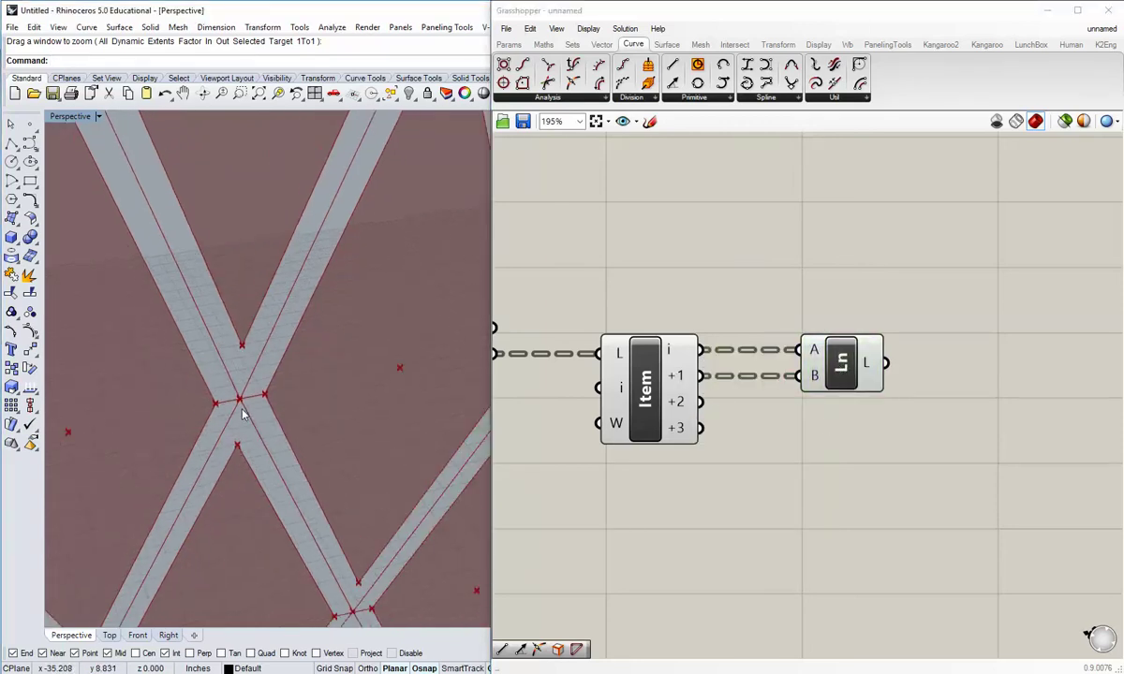
Duplicate the Line component directly below the first and connect List Item's +2 output to its A input and +3 to its B input.
{"action": "left_click", "coordinate": [845, 372]}
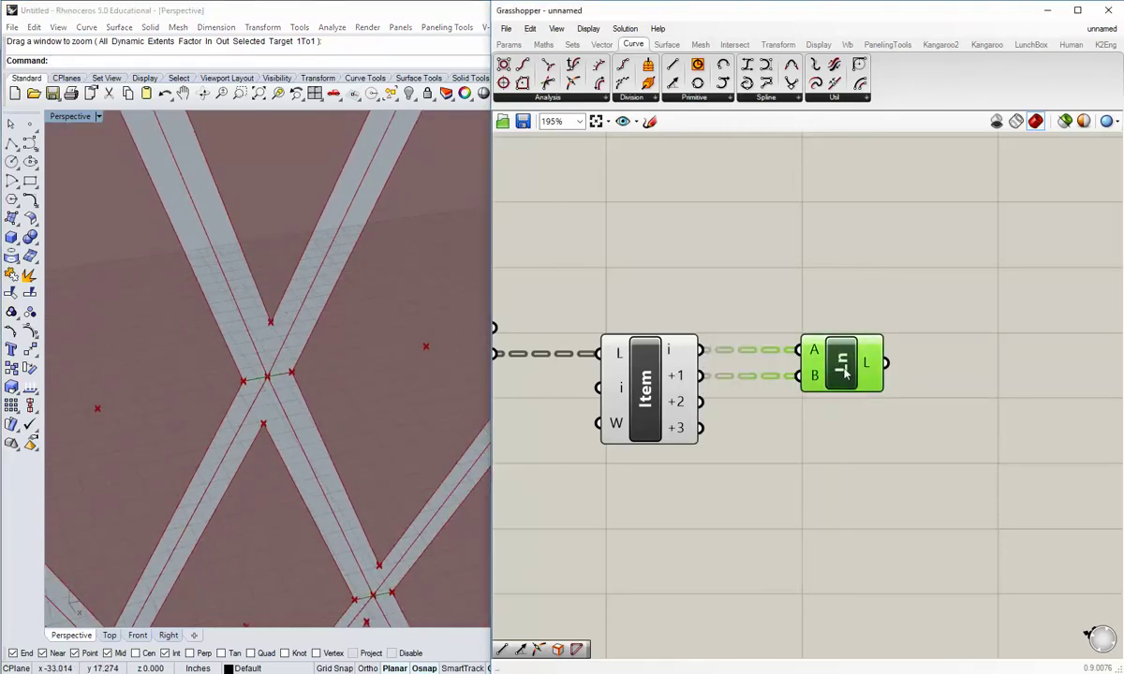
{"action": "key", "text": "ctrl+c"}
{"action": "key", "text": "ctrl+v"}
{"action": "left_click_drag", "start_coordinate": [840, 372], "coordinate": [828, 430]}
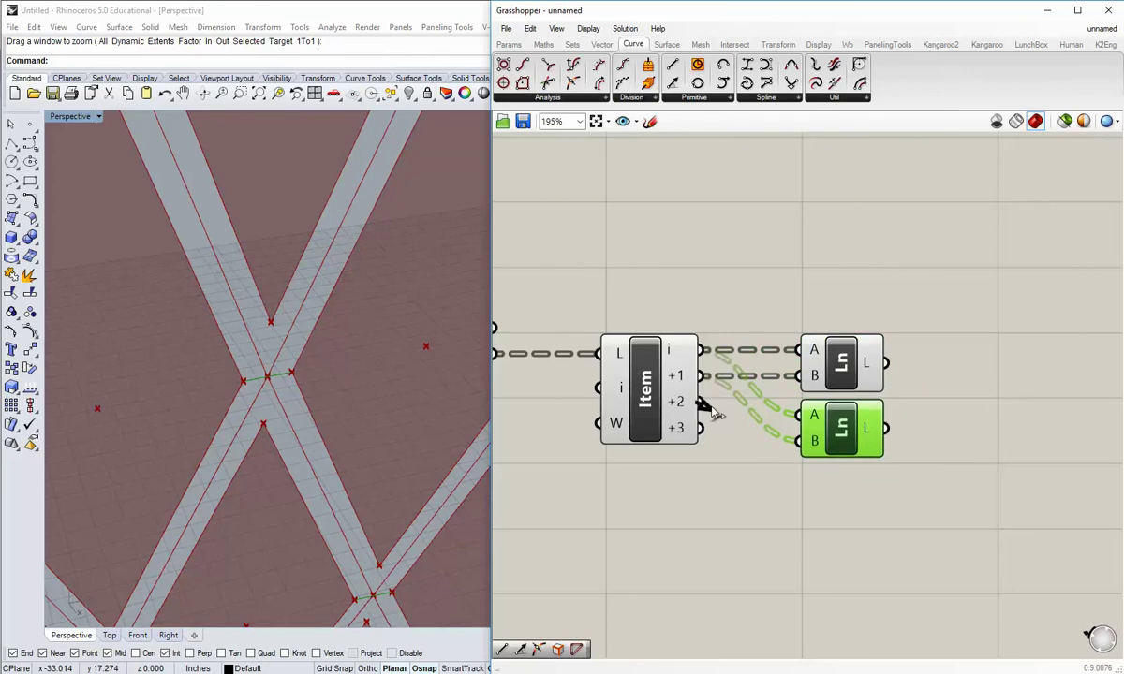
{"action": "left_click_drag", "start_coordinate": [700, 402], "coordinate": [798, 414]}
{"action": "left_click_drag", "start_coordinate": [701, 428], "coordinate": [798, 441]}
{"action": "left_click_drag", "start_coordinate": [839, 444], "coordinate": [840, 430]}
Turn off the preview of the List Item component.
{"action": "left_click", "coordinate": [715, 468]}
{"action": "right_click", "coordinate": [639, 391]}
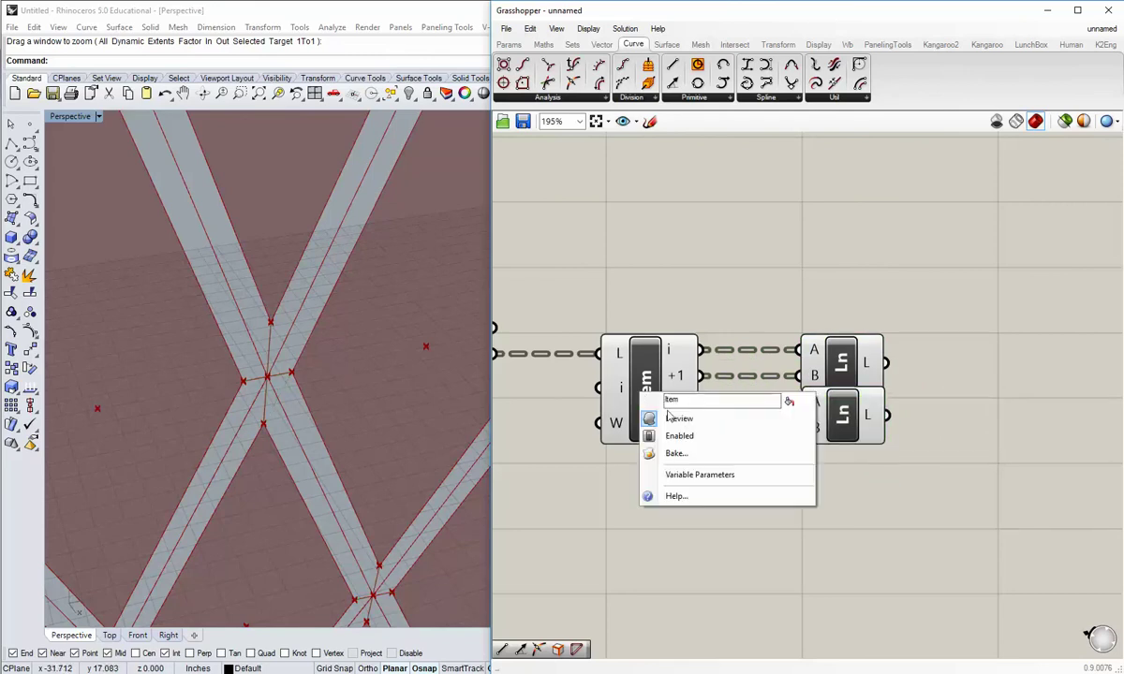
{"action": "left_click", "coordinate": [664, 419]}
Examine the crossing lines at nodes across the diagrid to check that each connects opposite panel corners.
{"action": "right_click_drag", "start_coordinate": [305, 359], "coordinate": [308, 387]}
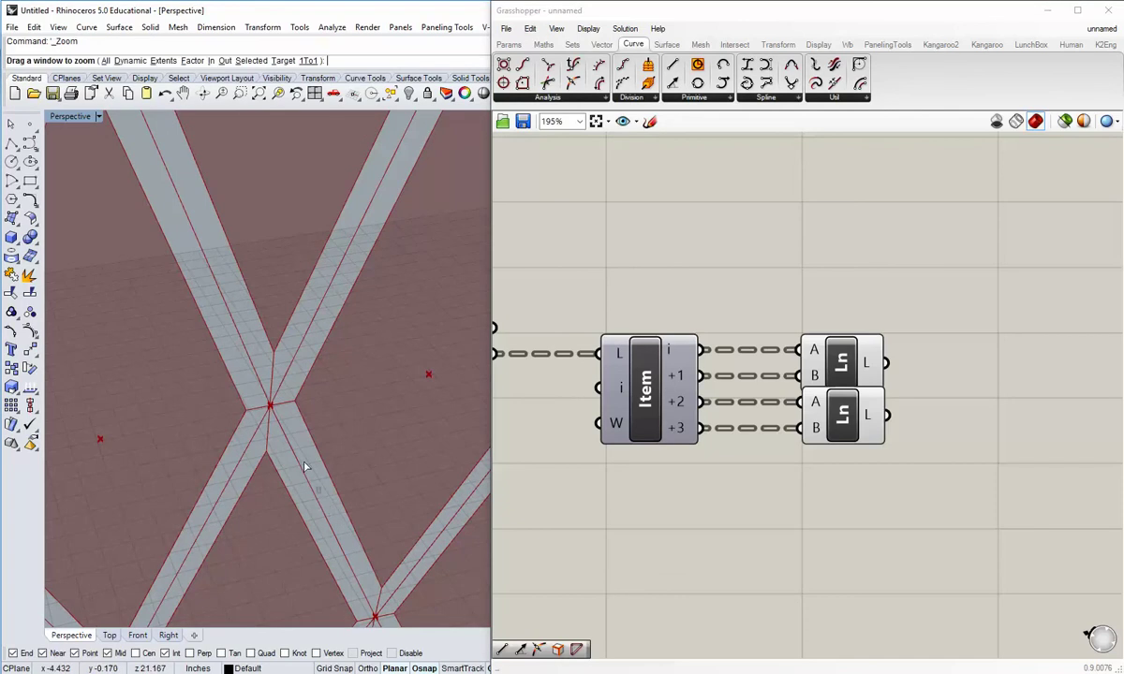
{"action": "scroll", "coordinate": [253, 356], "scroll_direction": "down", "scroll_amount": 8}
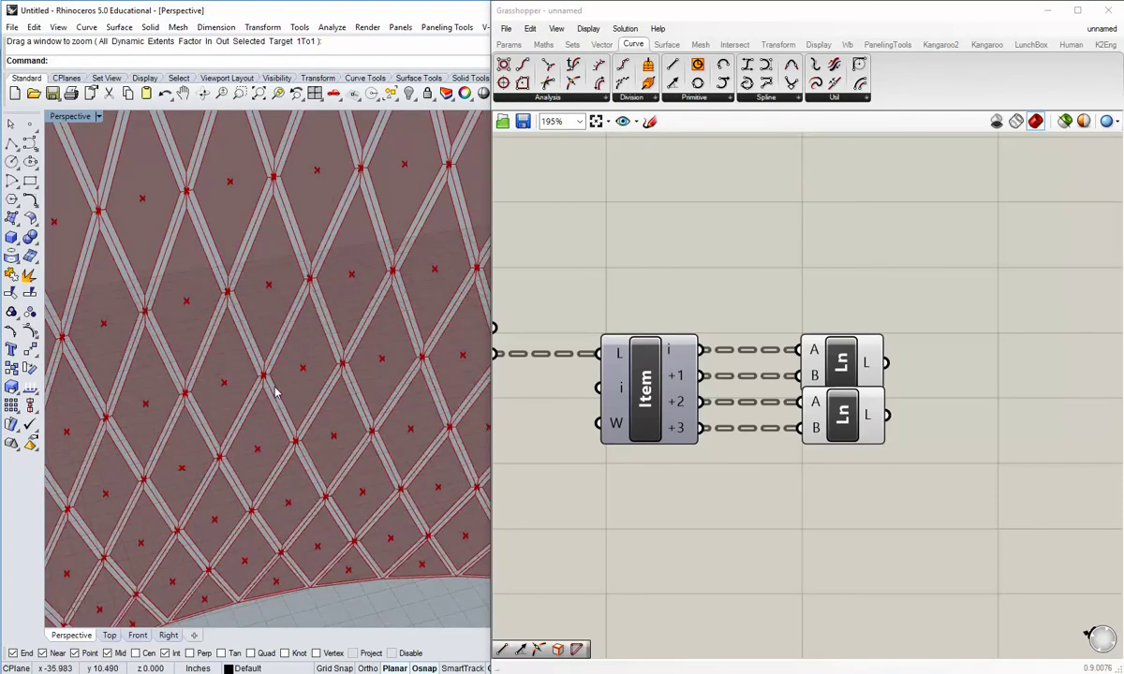
{"action": "right_click", "coordinate": [275, 392]}
{"action": "right_click", "coordinate": [248, 344]}
{"action": "right_click_drag", "start_coordinate": [248, 344], "coordinate": [308, 445], "text": "shift"}
{"action": "scroll", "coordinate": [321, 419], "scroll_direction": "down", "scroll_amount": 4}
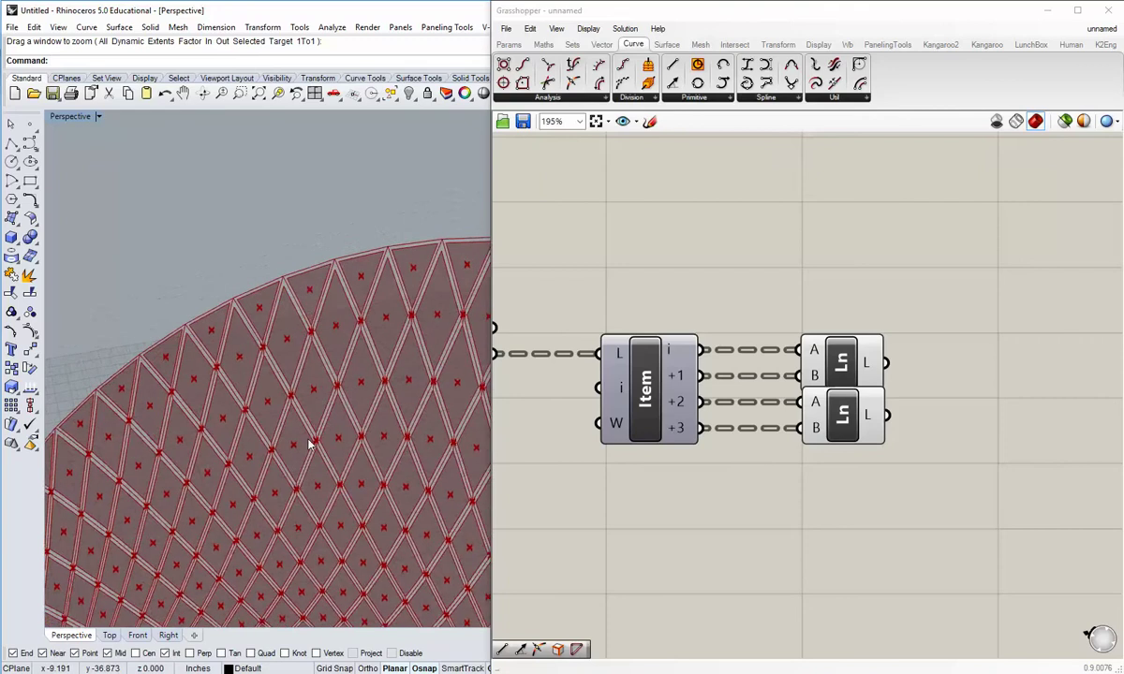
{"action": "scroll", "coordinate": [310, 444], "scroll_direction": "up", "scroll_amount": 10}
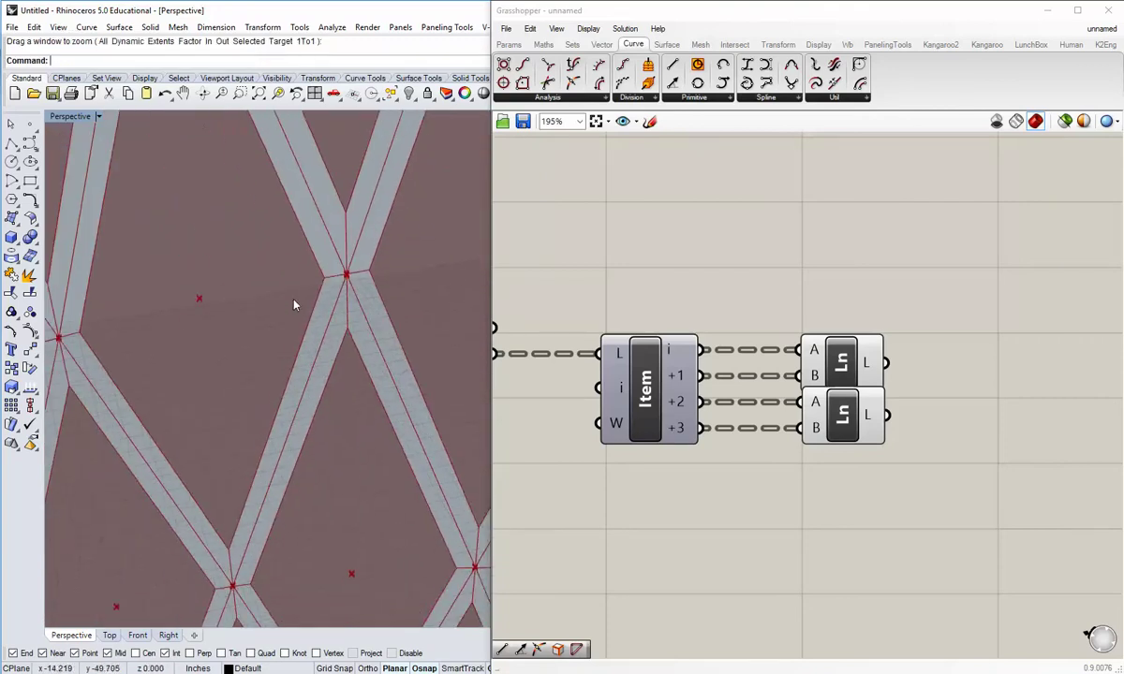
{"action": "right_click_drag", "start_coordinate": [293, 305], "coordinate": [426, 378]}
{"action": "scroll", "coordinate": [386, 380], "scroll_direction": "up", "scroll_amount": 7}
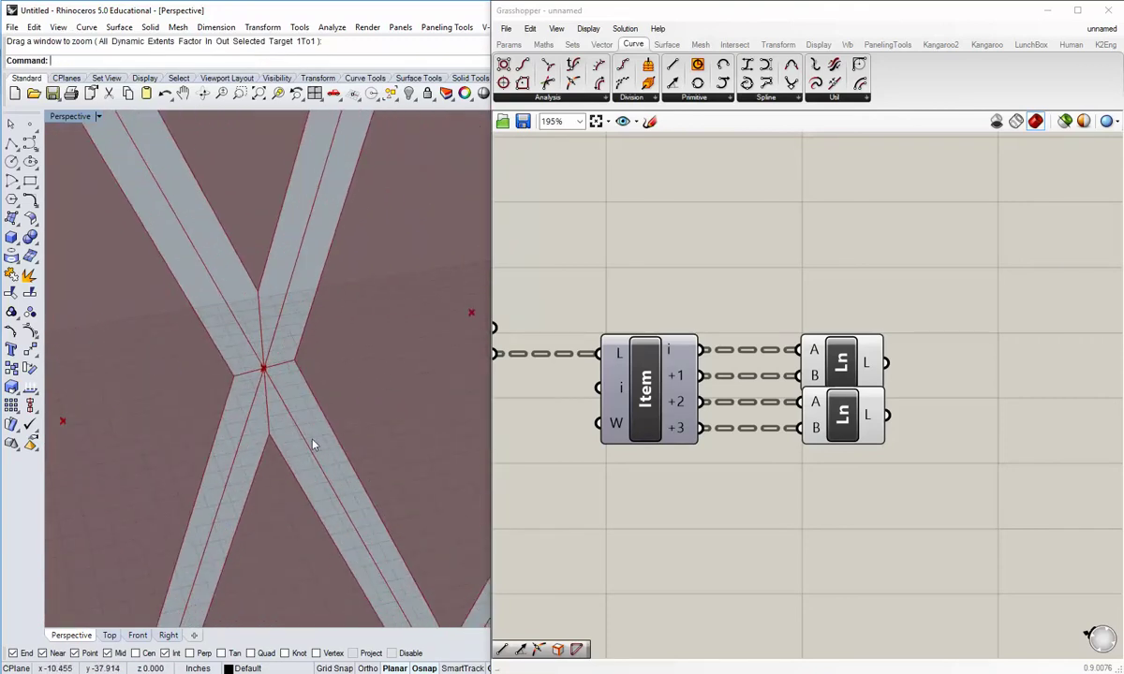
{"action": "scroll", "coordinate": [292, 440], "scroll_direction": "down", "scroll_amount": 8}
{"action": "mouse_move", "coordinate": [319, 379]}
{"action": "right_mouse_down"}
{"action": "mouse_move", "coordinate": [284, 414]}
{"action": "mouse_move", "coordinate": [297, 353]}
{"action": "mouse_move", "coordinate": [333, 379]}
{"action": "mouse_move", "coordinate": [312, 395]}
{"action": "right_mouse_up"}
{"action": "scroll", "coordinate": [309, 384], "scroll_direction": "up", "scroll_amount": 6}
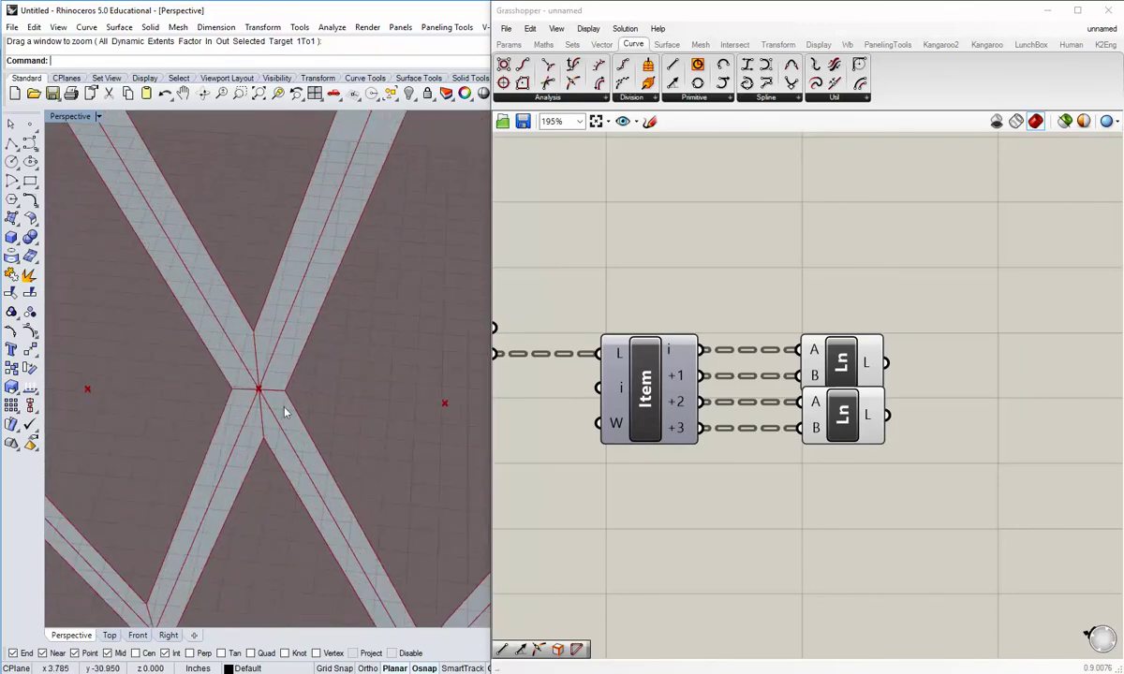
{"action": "scroll", "coordinate": [285, 412], "scroll_direction": "down", "scroll_amount": 6}
{"action": "scroll", "coordinate": [254, 384], "scroll_direction": "up", "scroll_amount": 2}
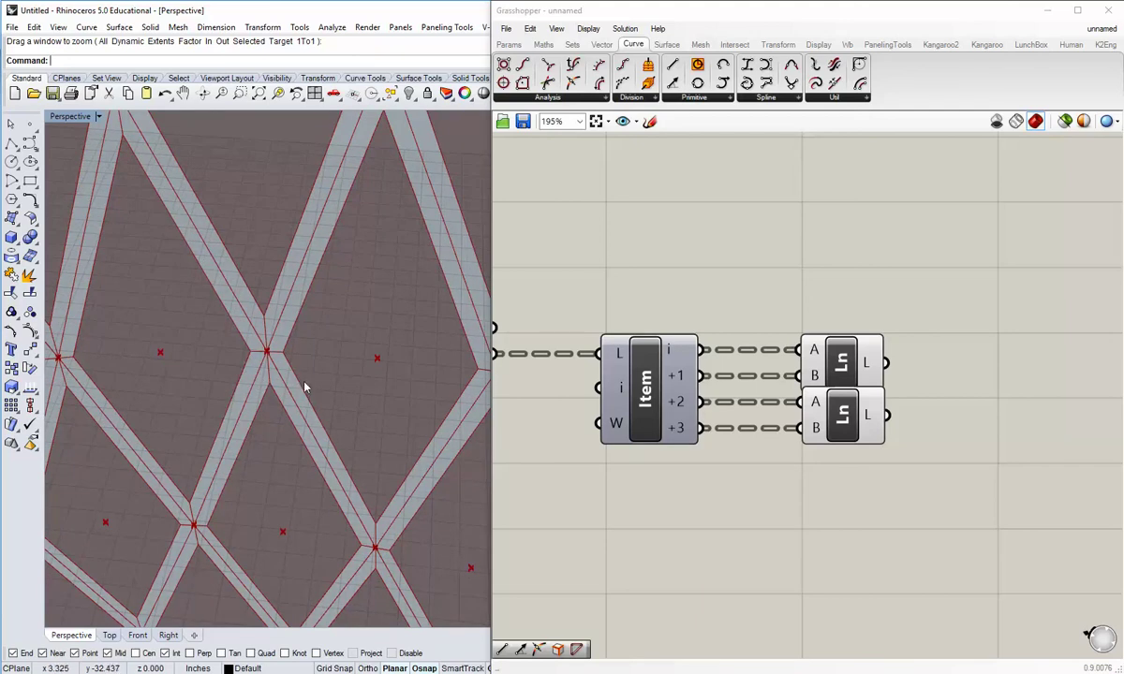
{"action": "right_click_drag", "start_coordinate": [346, 440], "coordinate": [372, 472], "text": "shift"}
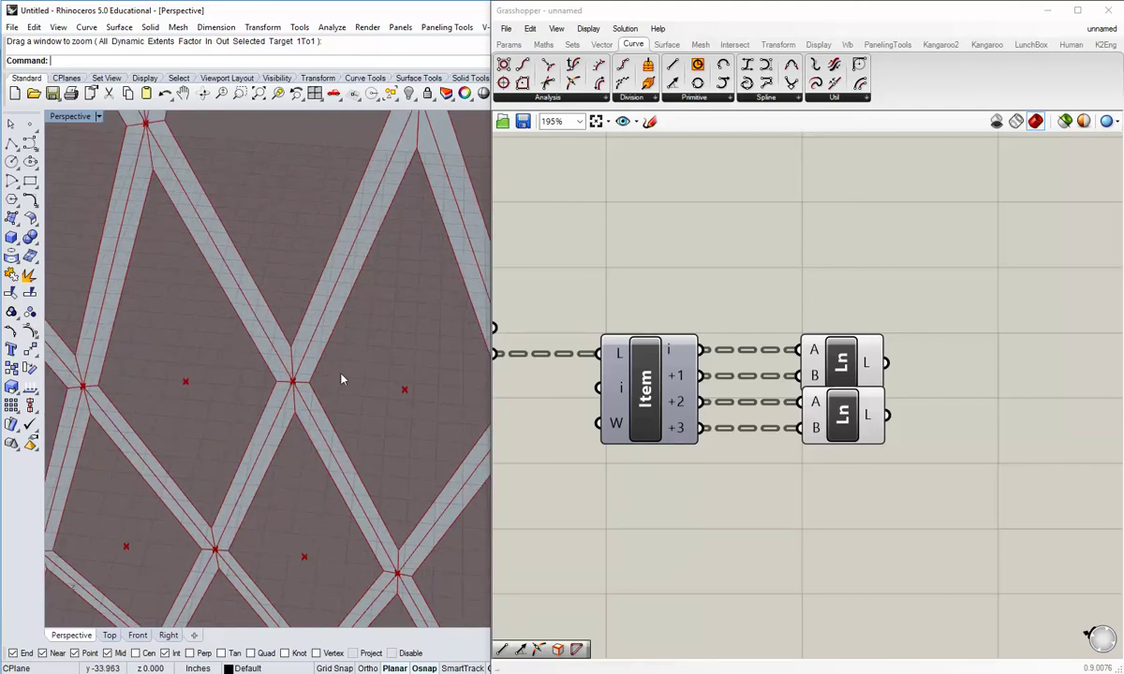
Examine the crossing lines at several diagrid nodes from near and far, along with the Sort, List Item and Line wiring behind them.
{"action": "scroll", "coordinate": [339, 409], "scroll_direction": "down", "scroll_amount": 5}
{"action": "scroll", "coordinate": [261, 376], "scroll_direction": "up", "scroll_amount": 3}
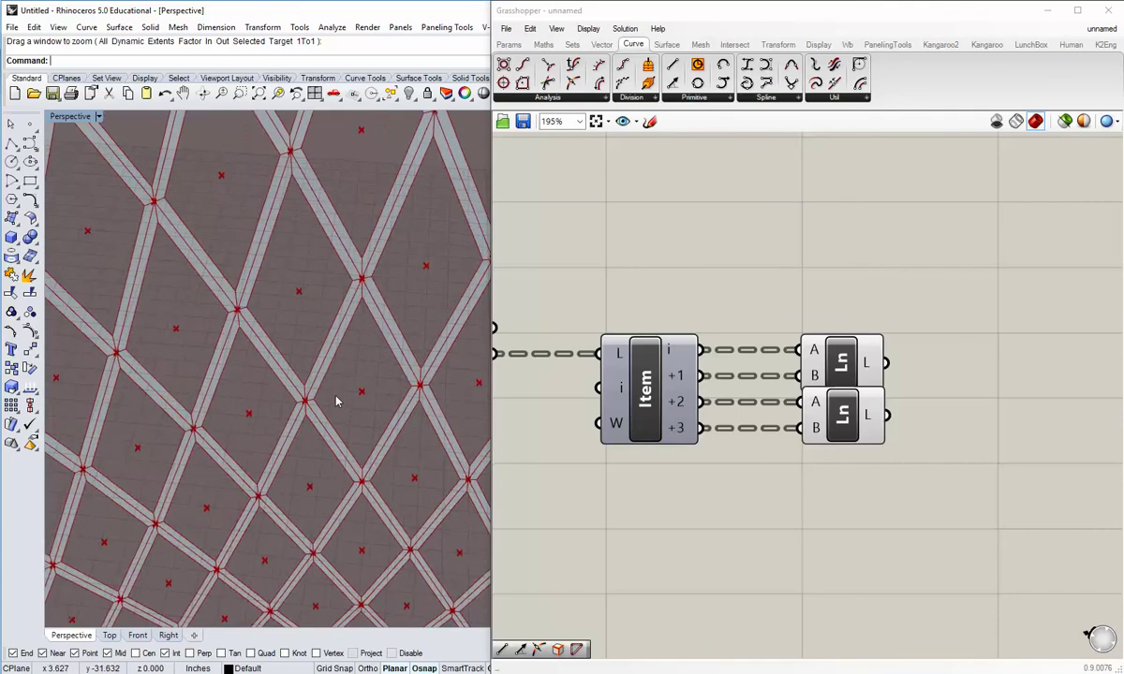
{"action": "scroll", "coordinate": [232, 285], "scroll_direction": "up", "scroll_amount": 5}
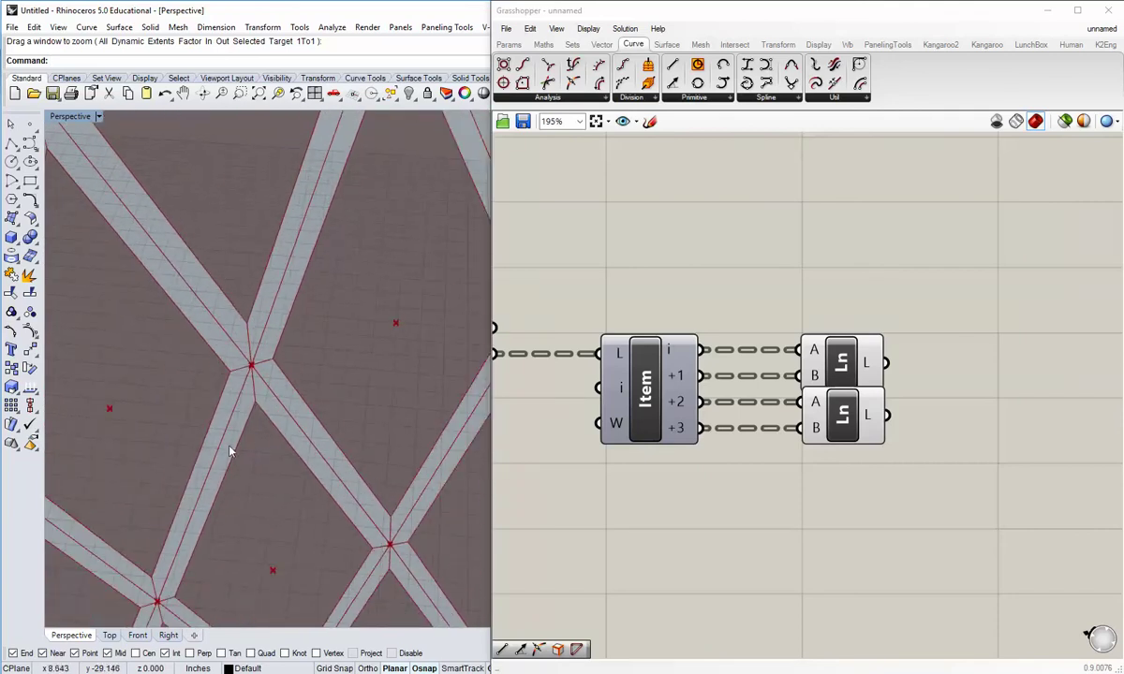
{"action": "left_click", "coordinate": [793, 474]}
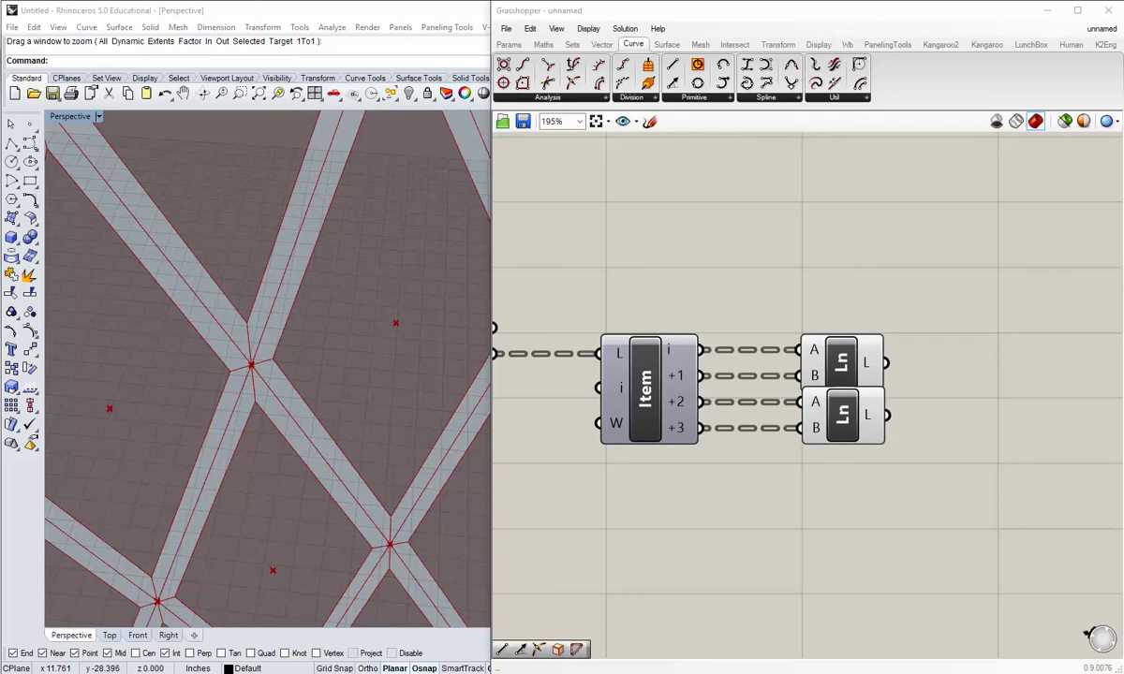
{"action": "right_click_drag", "start_coordinate": [547, 432], "coordinate": [620, 488]}
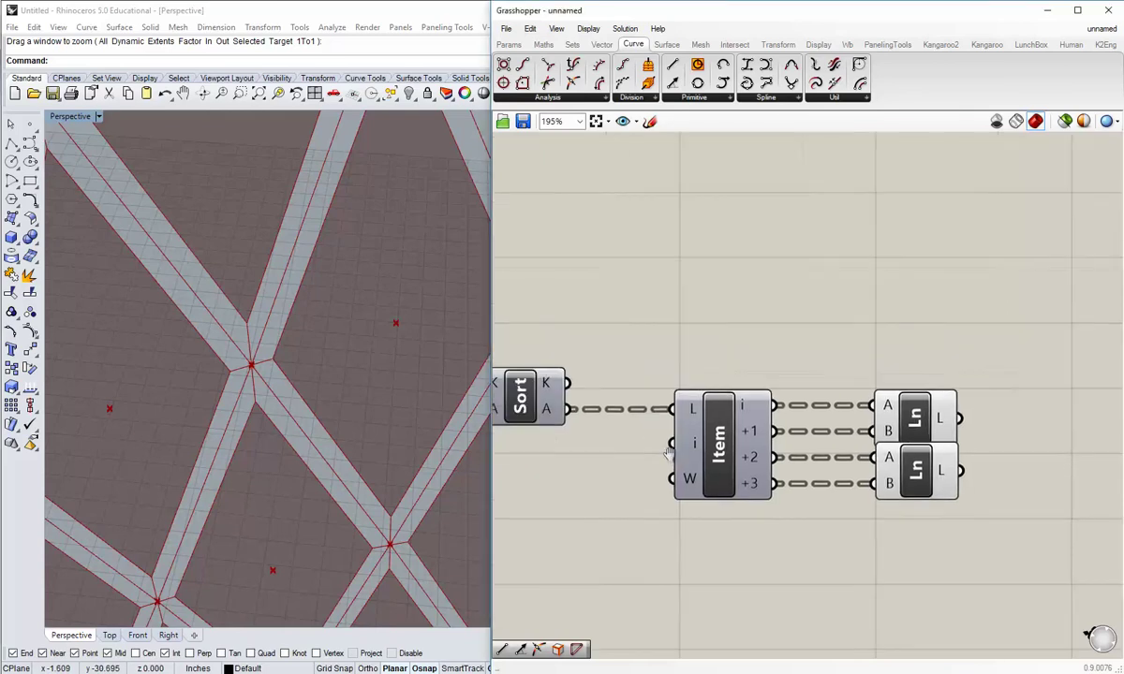
{"action": "scroll", "coordinate": [669, 454], "scroll_direction": "down", "scroll_amount": 3}
{"action": "right_click_drag", "start_coordinate": [690, 541], "coordinate": [690, 485]}
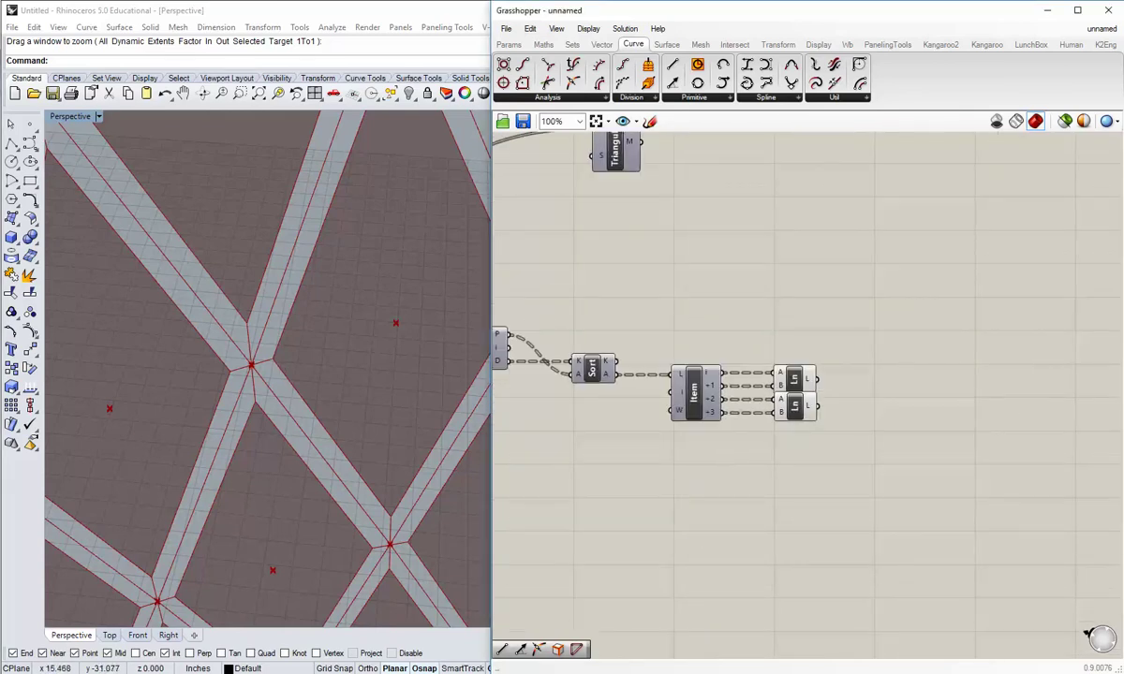
{"action": "scroll", "coordinate": [236, 372], "scroll_direction": "up", "scroll_amount": 3}
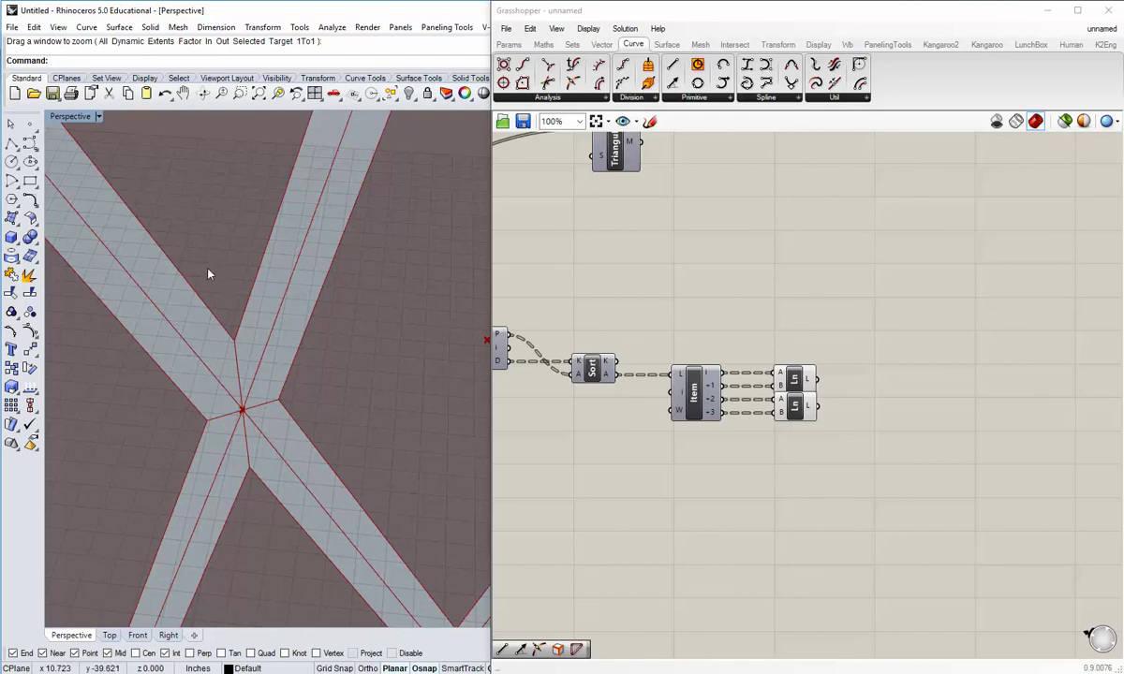
{"action": "scroll", "coordinate": [208, 356], "scroll_direction": "down", "scroll_amount": 5}
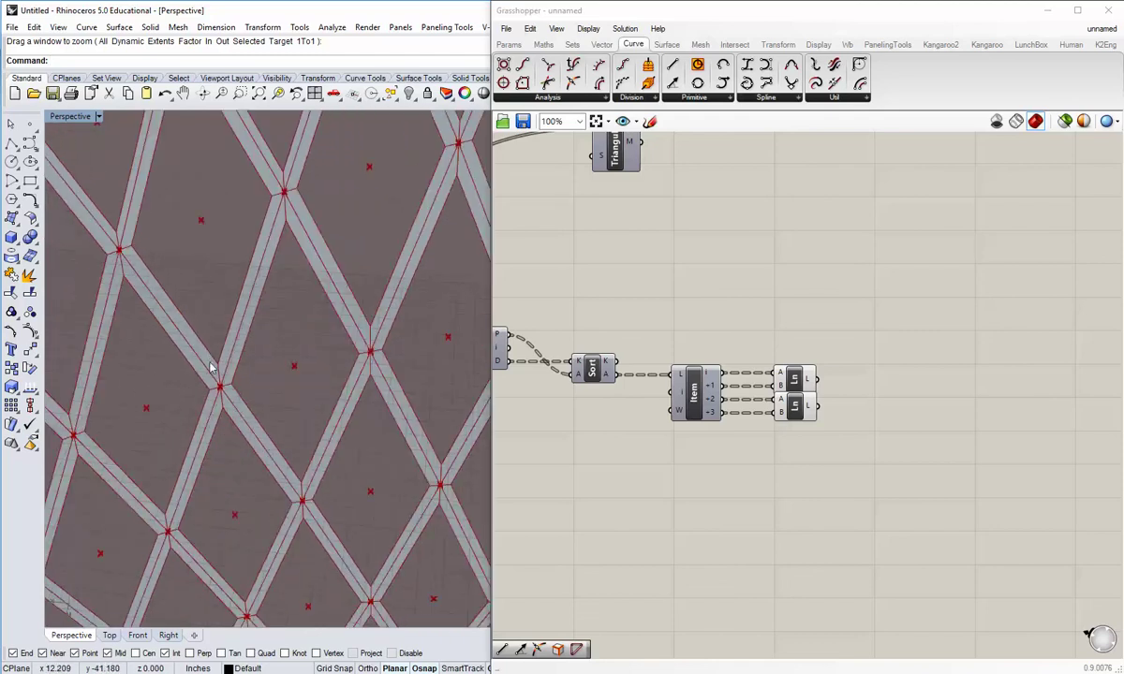
{"action": "scroll", "coordinate": [216, 369], "scroll_direction": "up", "scroll_amount": 5}
{"action": "scroll", "coordinate": [233, 393], "scroll_direction": "down", "scroll_amount": 3}
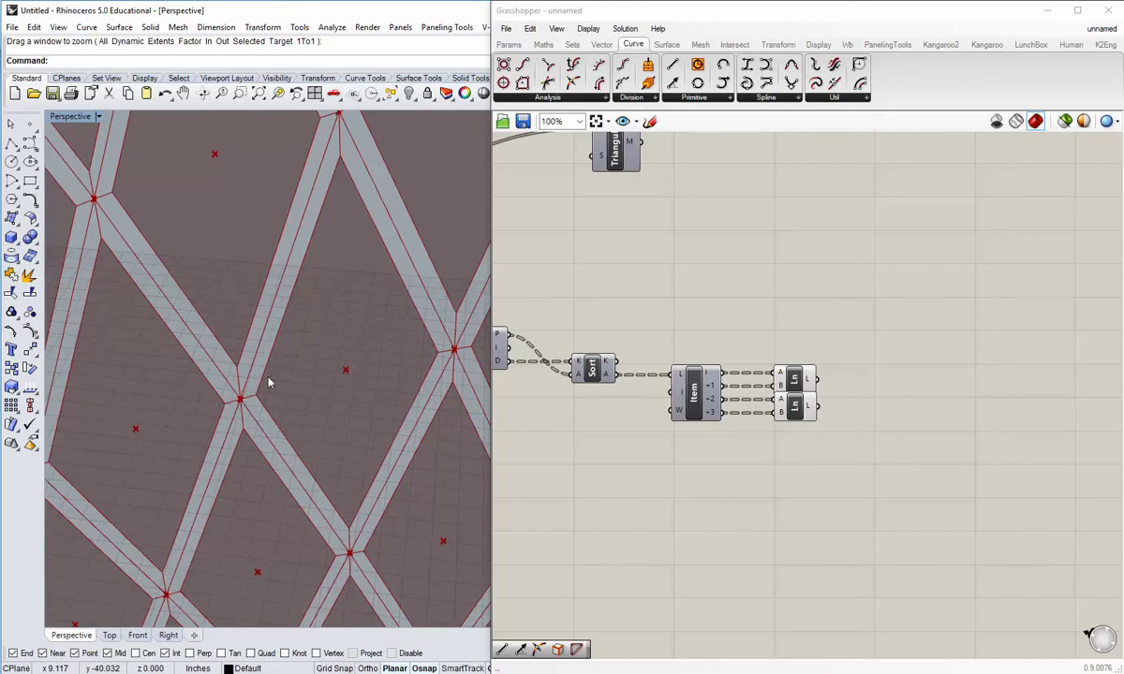
Add an Extend Curve component above the Line components and connect the first Line's output to its C input.
{"action": "left_click", "coordinate": [873, 490]}
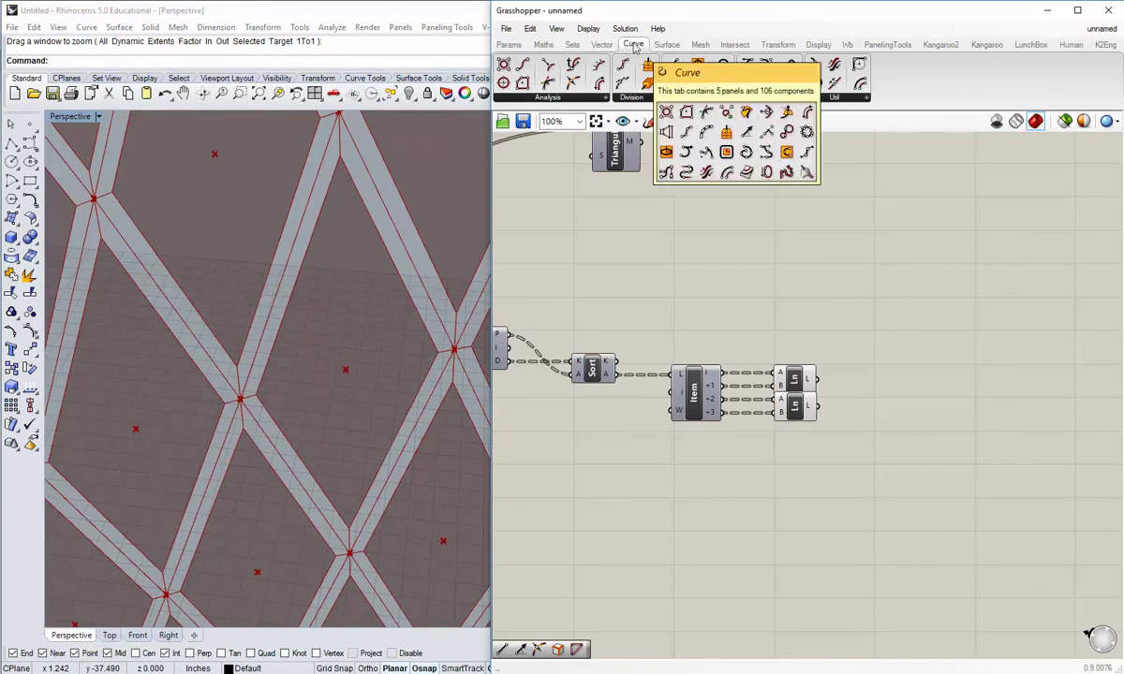
{"action": "left_click", "coordinate": [834, 97]}
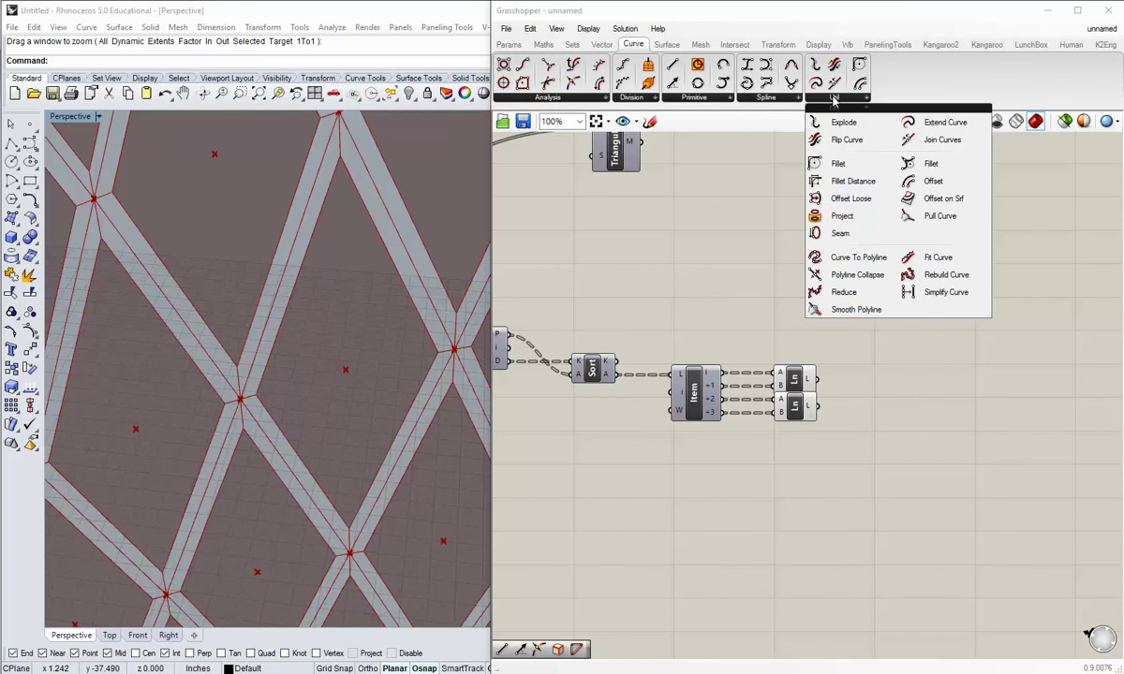
{"action": "left_click", "coordinate": [936, 124]}
{"action": "left_click", "coordinate": [904, 309]}
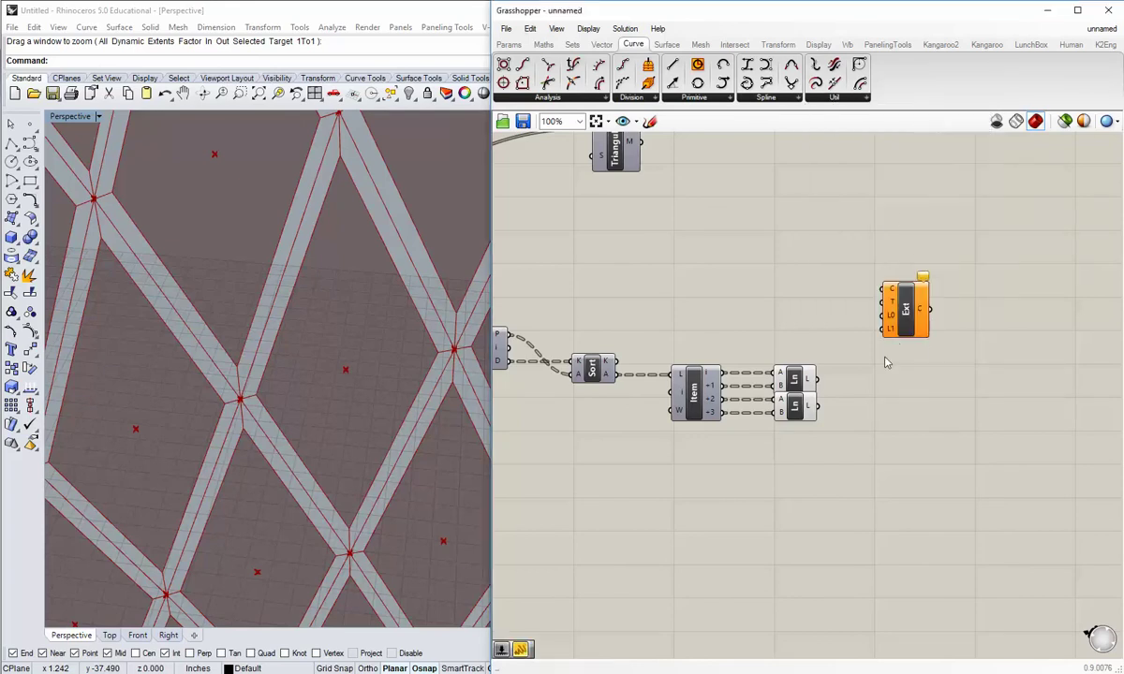
{"action": "scroll", "coordinate": [811, 387], "scroll_direction": "up", "scroll_amount": 1}
{"action": "left_click_drag", "start_coordinate": [791, 420], "coordinate": [871, 306]}
{"action": "scroll", "coordinate": [894, 379], "scroll_direction": "down", "scroll_amount": 1}
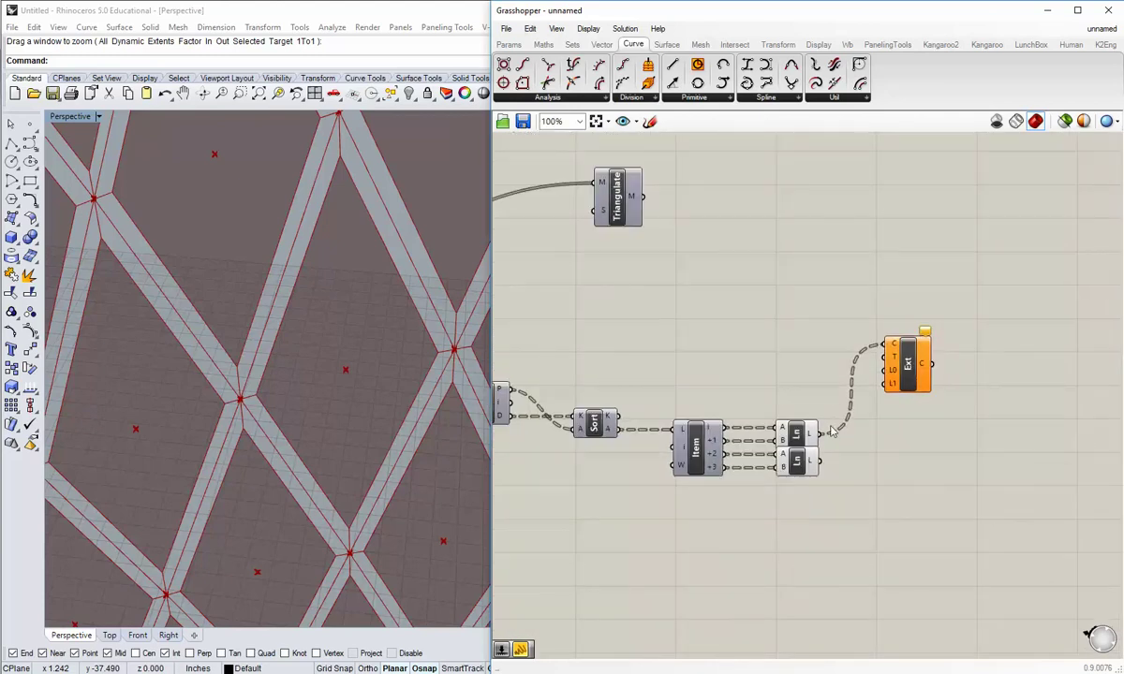
{"action": "left_click_drag", "start_coordinate": [907, 378], "coordinate": [907, 366]}
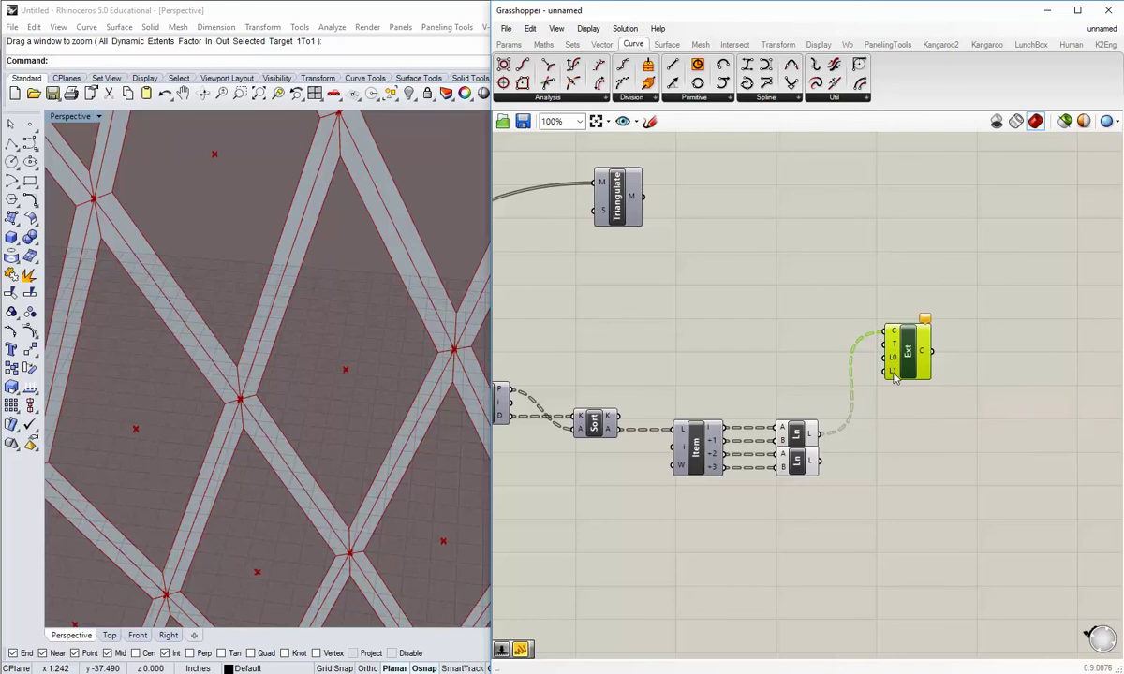
Add a number slider and connect it to both the L0 and L1 inputs of the Extend Curve component.
{"action": "left_click", "coordinate": [897, 405]}
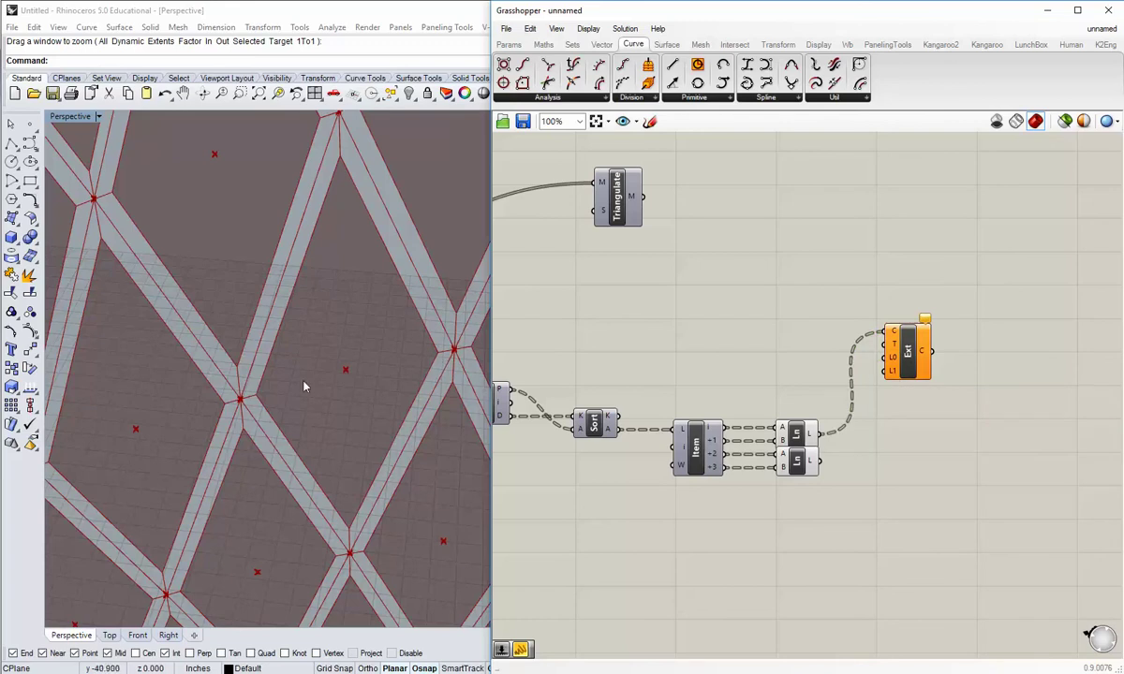
{"action": "right_click", "coordinate": [217, 370]}
{"action": "key", "text": "Escape"}
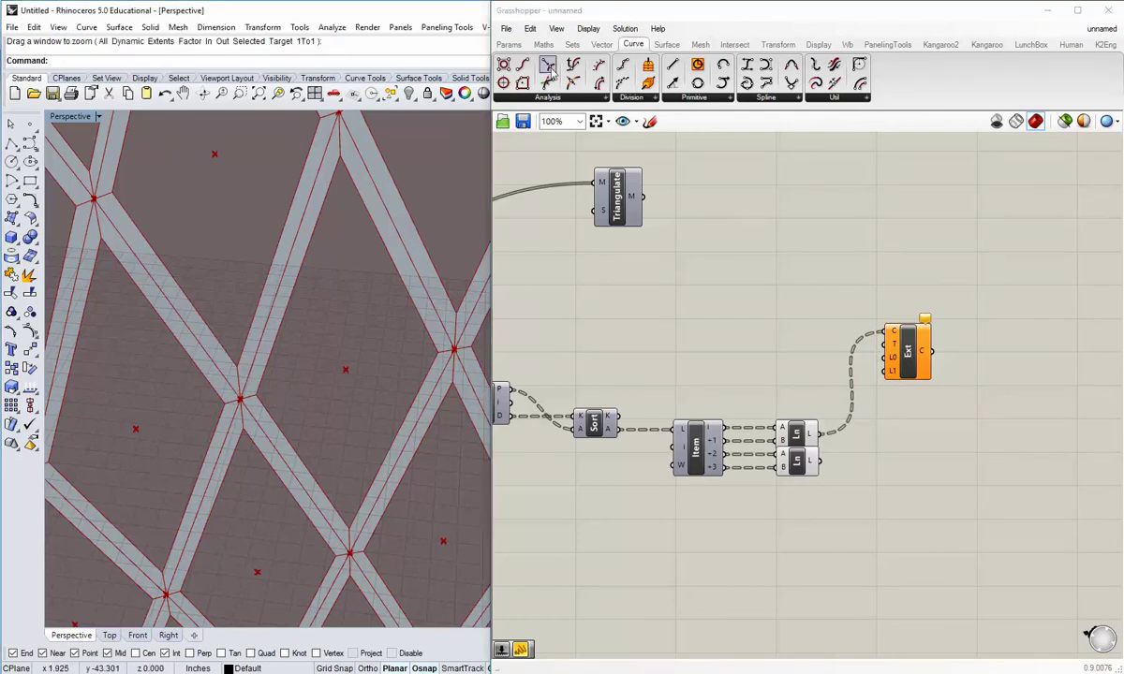
{"action": "left_click", "coordinate": [509, 47]}
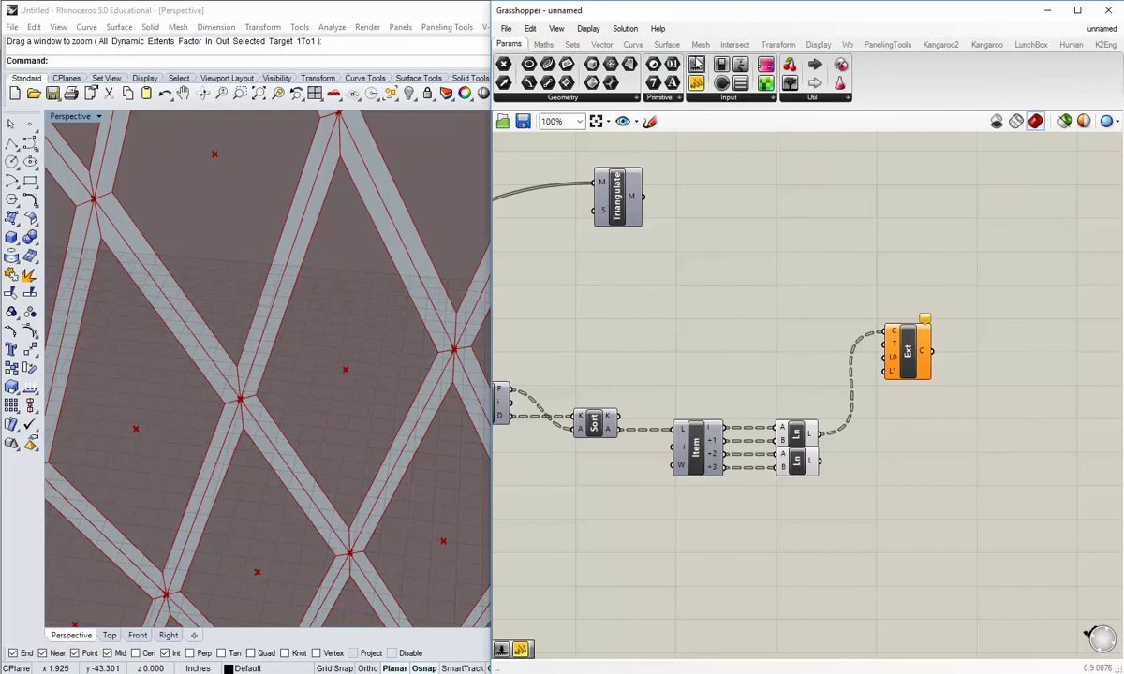
{"action": "left_click_drag", "start_coordinate": [695, 66], "coordinate": [895, 370]}
{"action": "scroll", "coordinate": [841, 382], "scroll_direction": "up", "scroll_amount": 2}
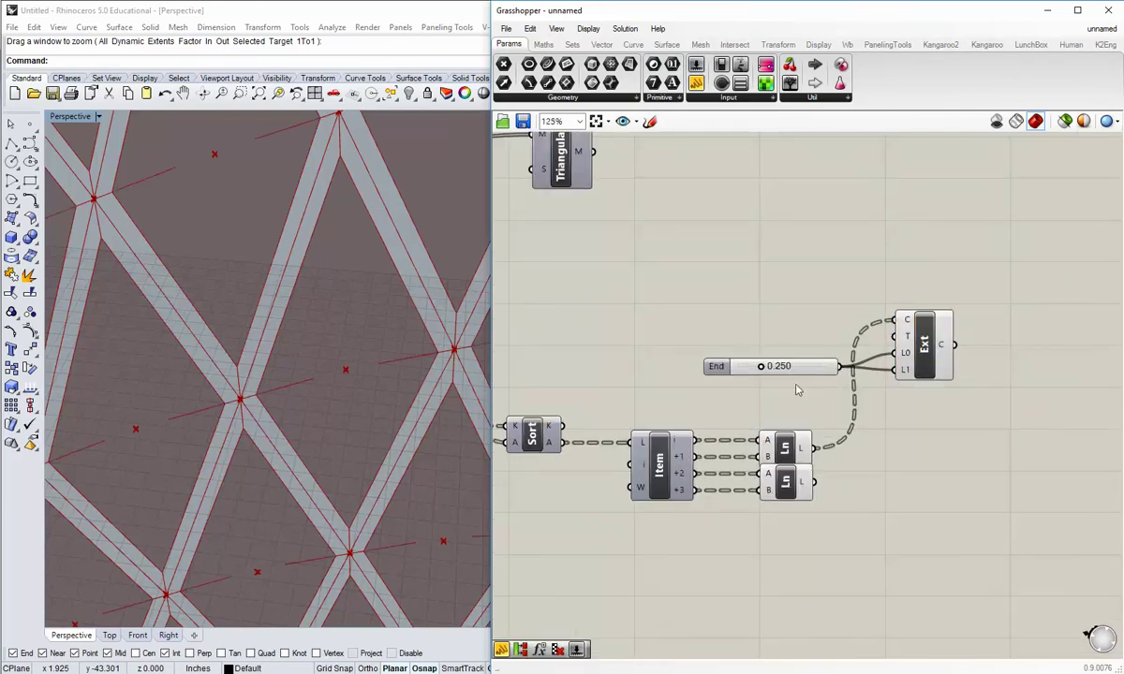
Set the extension length slider to 0.089 and check the extended lines at the diagrid nodes.
{"action": "scroll", "coordinate": [312, 395], "scroll_direction": "up", "scroll_amount": 6}
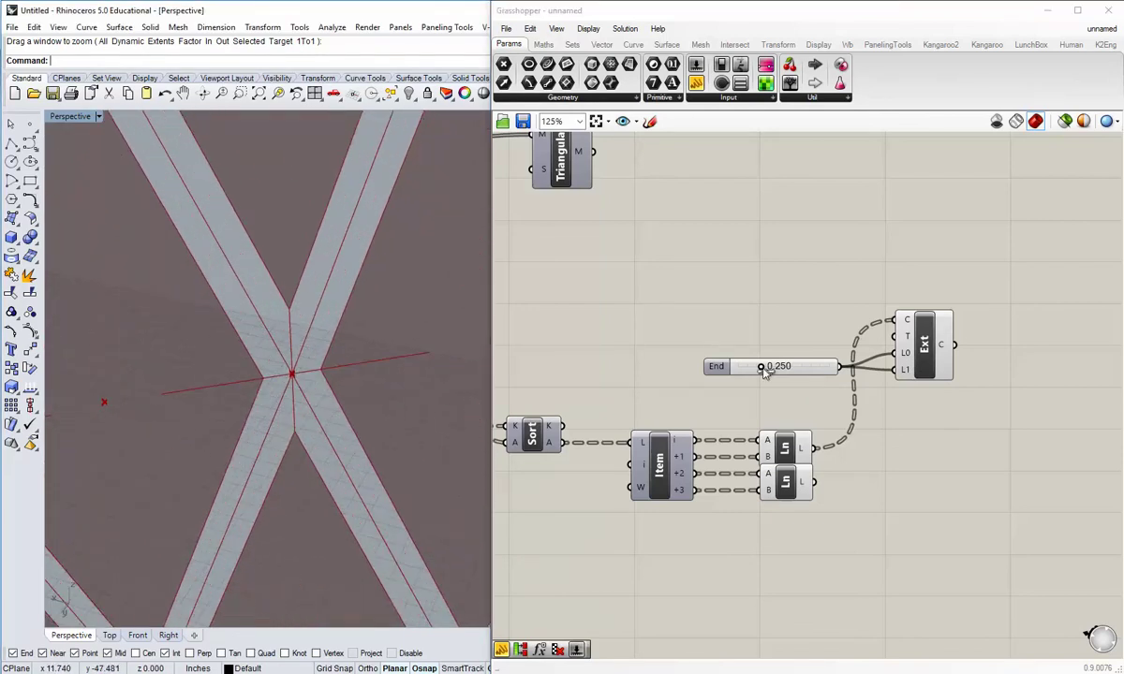
{"action": "mouse_move", "coordinate": [765, 368]}
{"action": "left_mouse_down"}
{"action": "mouse_move", "coordinate": [739, 368]}
{"action": "mouse_move", "coordinate": [761, 368]}
{"action": "mouse_move", "coordinate": [749, 371]}
{"action": "left_mouse_up"}
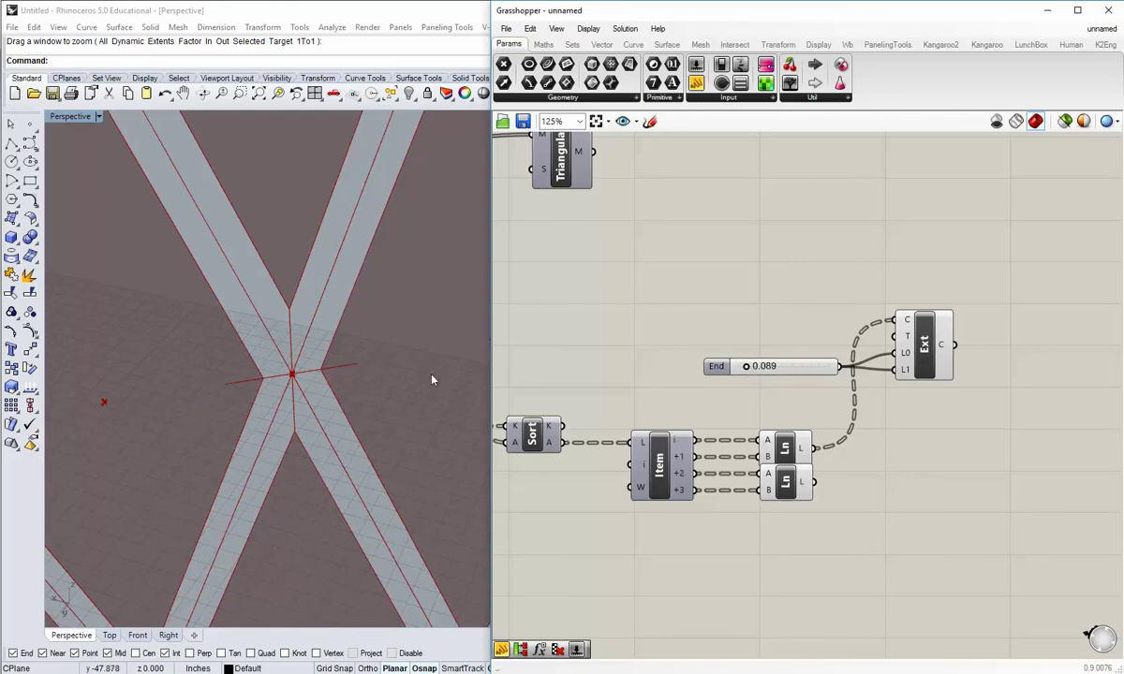
{"action": "scroll", "coordinate": [296, 367], "scroll_direction": "down", "scroll_amount": 6}
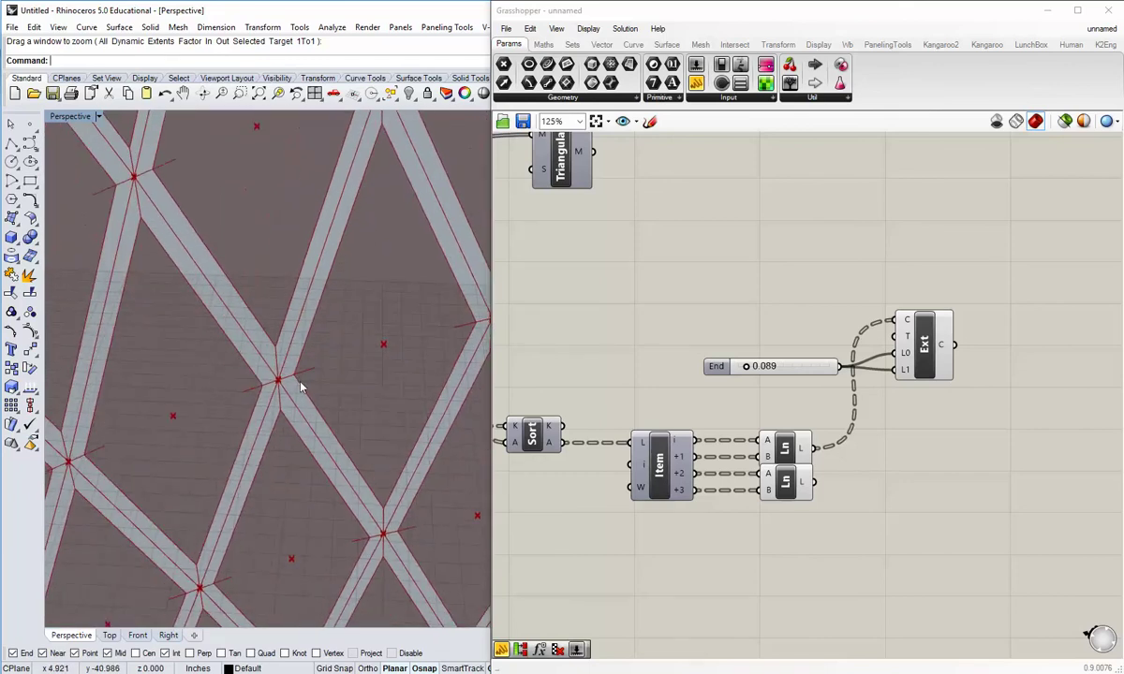
{"action": "scroll", "coordinate": [284, 377], "scroll_direction": "up", "scroll_amount": 3}
{"action": "scroll", "coordinate": [298, 393], "scroll_direction": "down", "scroll_amount": 1}
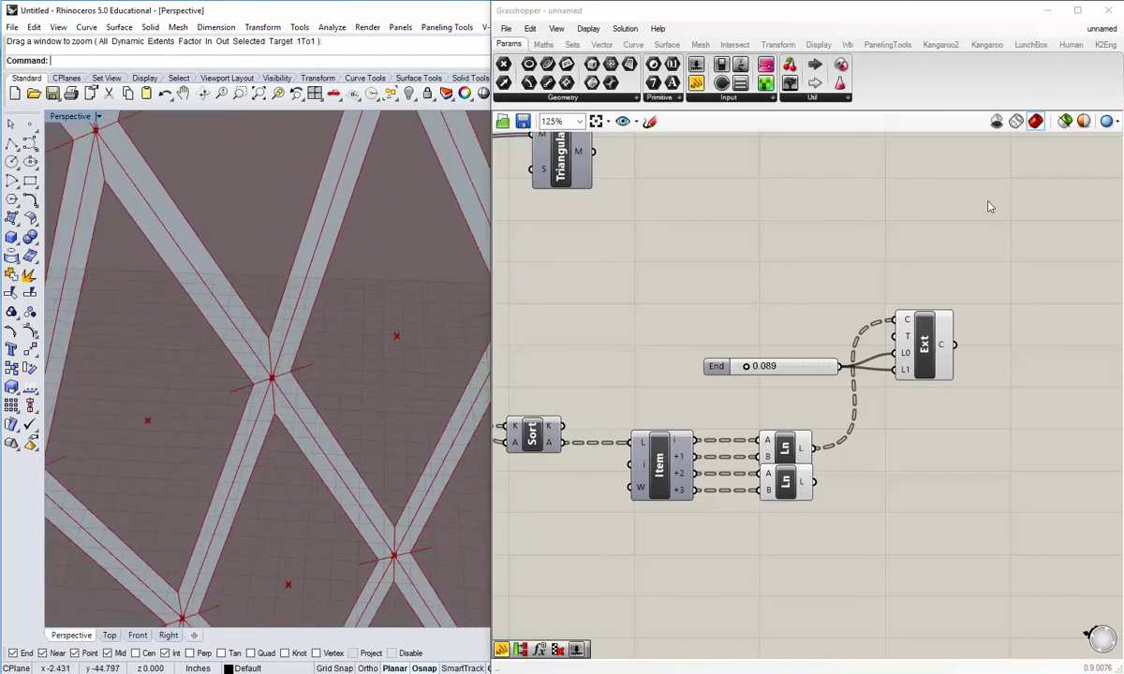
Add an End Points component after Extend Curve, feed it the extended curves, and check its points at the nodes.
{"action": "mouse_move", "coordinate": [578, 47]}
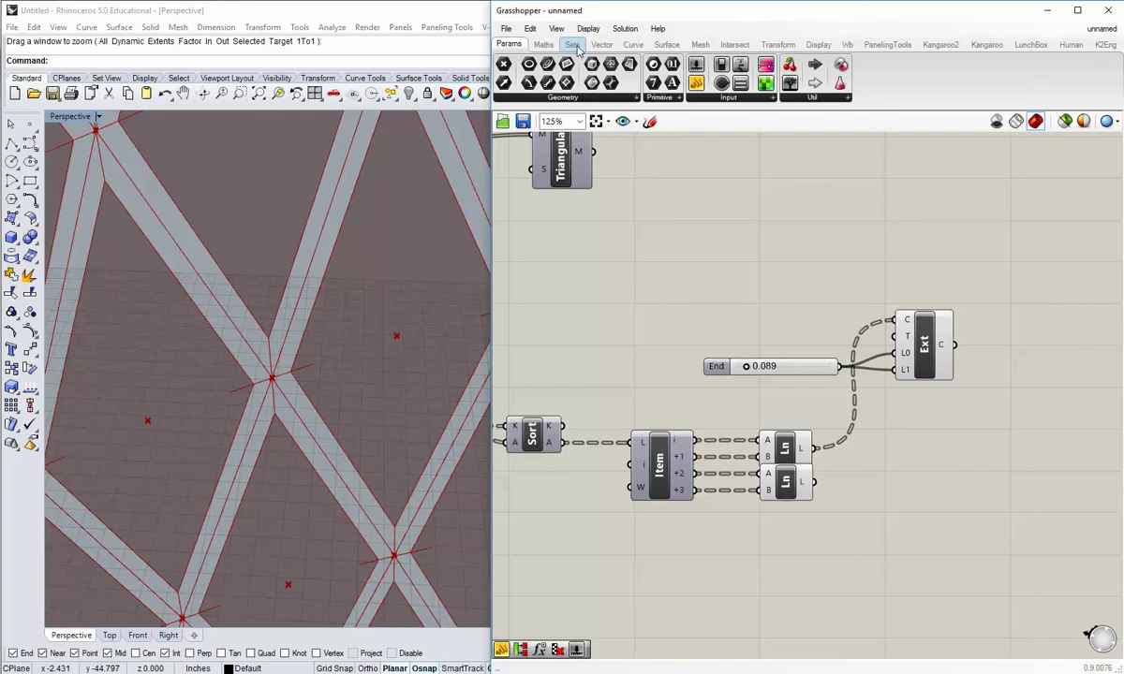
{"action": "left_click", "coordinate": [633, 44]}
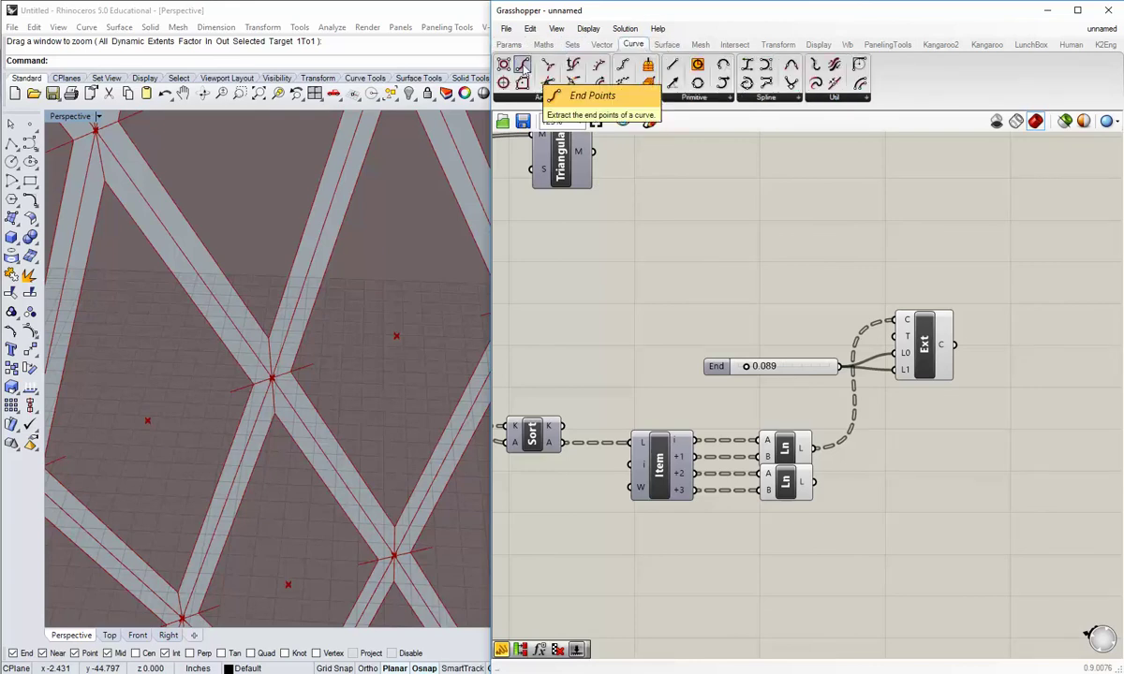
{"action": "left_click_drag", "start_coordinate": [522, 66], "coordinate": [1061, 339]}
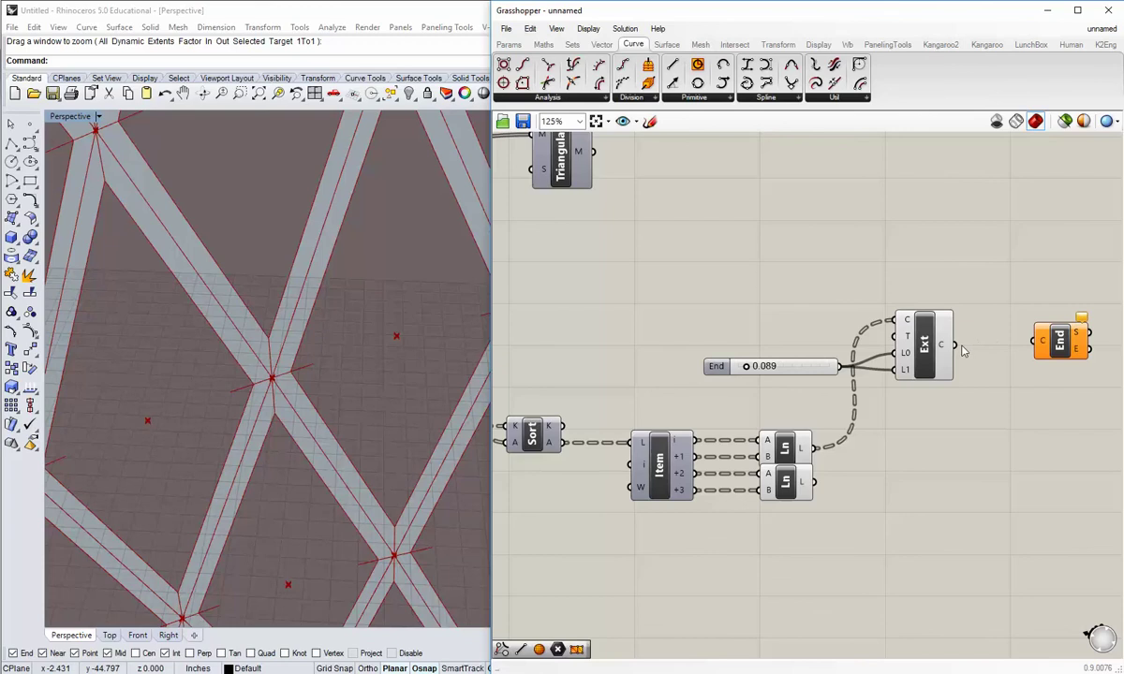
{"action": "mouse_move", "coordinate": [956, 345]}
{"action": "left_mouse_down"}
{"action": "mouse_move", "coordinate": [1030, 357]}
{"action": "mouse_move", "coordinate": [1034, 343]}
{"action": "mouse_move", "coordinate": [1030, 351]}
{"action": "left_mouse_up"}
{"action": "left_click", "coordinate": [1030, 386]}
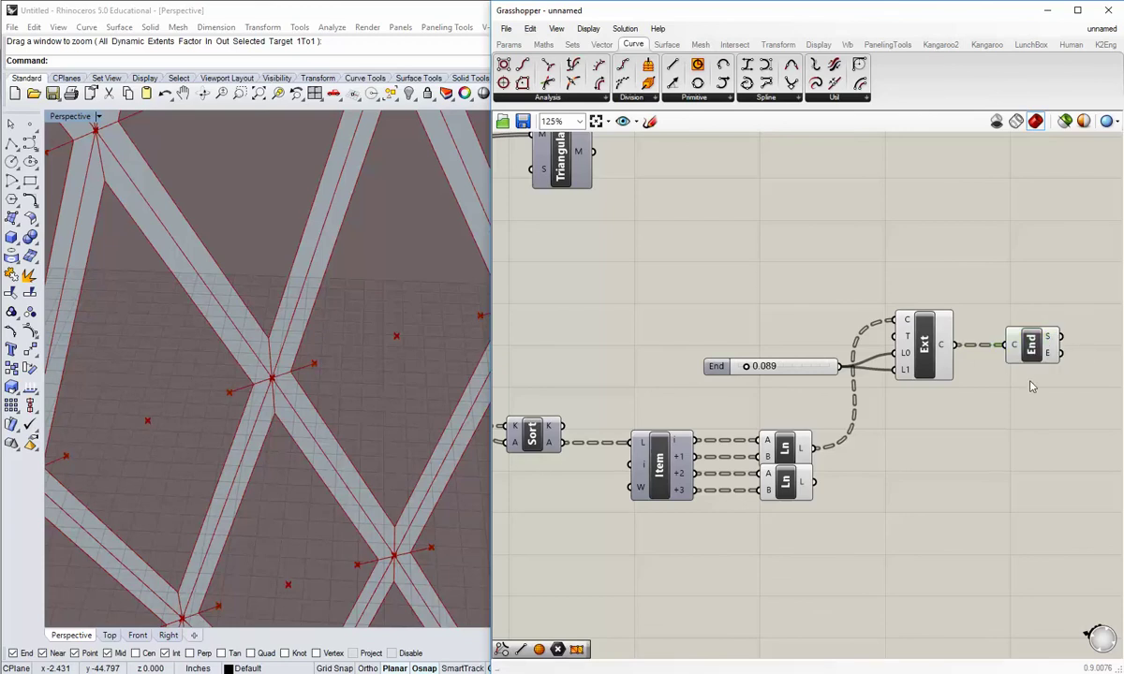
{"action": "right_click_drag", "start_coordinate": [1023, 401], "coordinate": [976, 399]}
{"action": "left_click", "coordinate": [990, 348]}
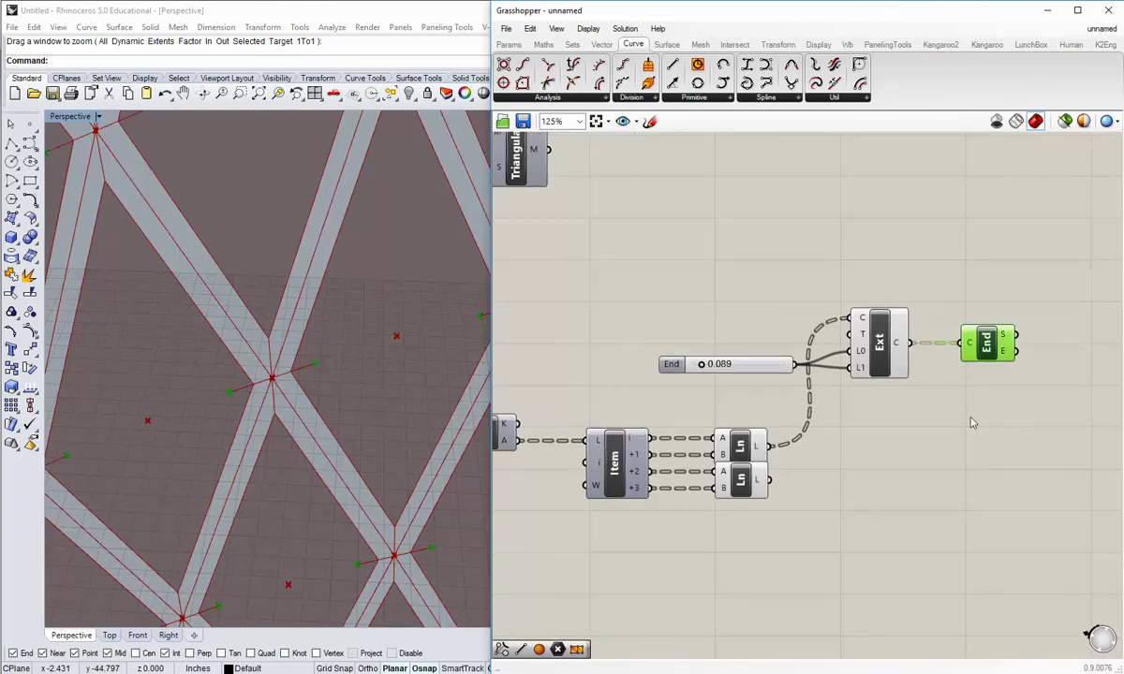
{"action": "left_click", "coordinate": [971, 421]}
{"action": "scroll", "coordinate": [299, 398], "scroll_direction": "up", "scroll_amount": 4}
{"action": "scroll", "coordinate": [308, 404], "scroll_direction": "down", "scroll_amount": 4}
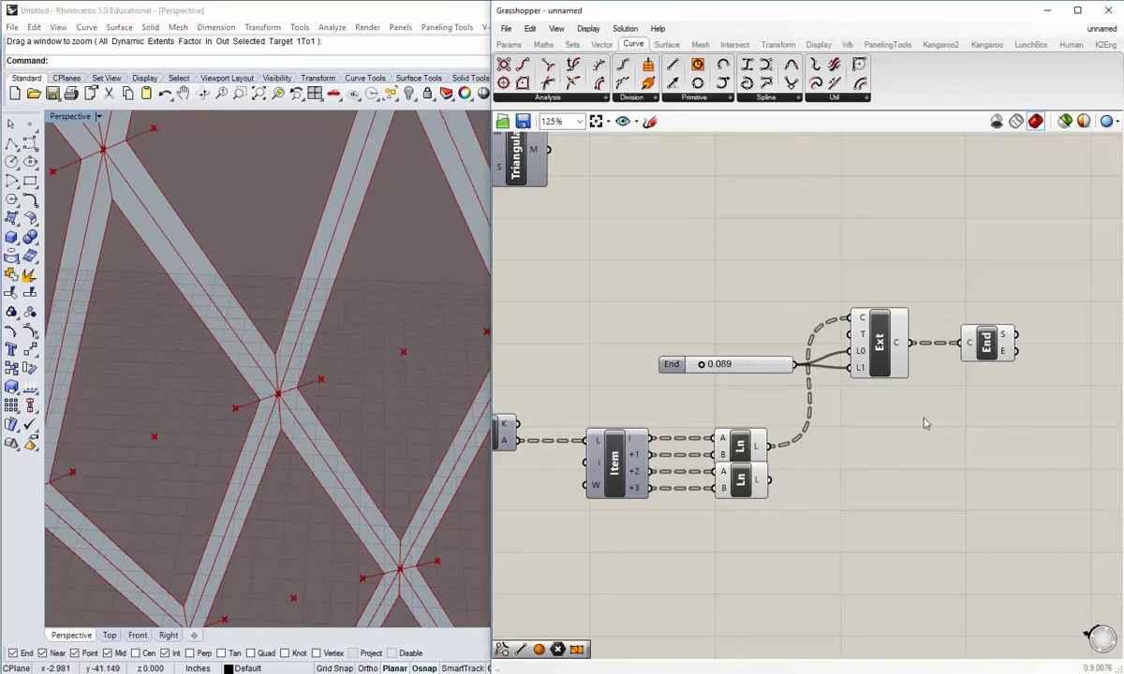
Move the slider, Extend Curve and End Points components together farther above the Line components.
{"action": "right_click_drag", "start_coordinate": [921, 420], "coordinate": [859, 409]}
{"action": "left_click_drag", "start_coordinate": [980, 375], "coordinate": [658, 288]}
{"action": "left_click_drag", "start_coordinate": [790, 327], "coordinate": [789, 282]}
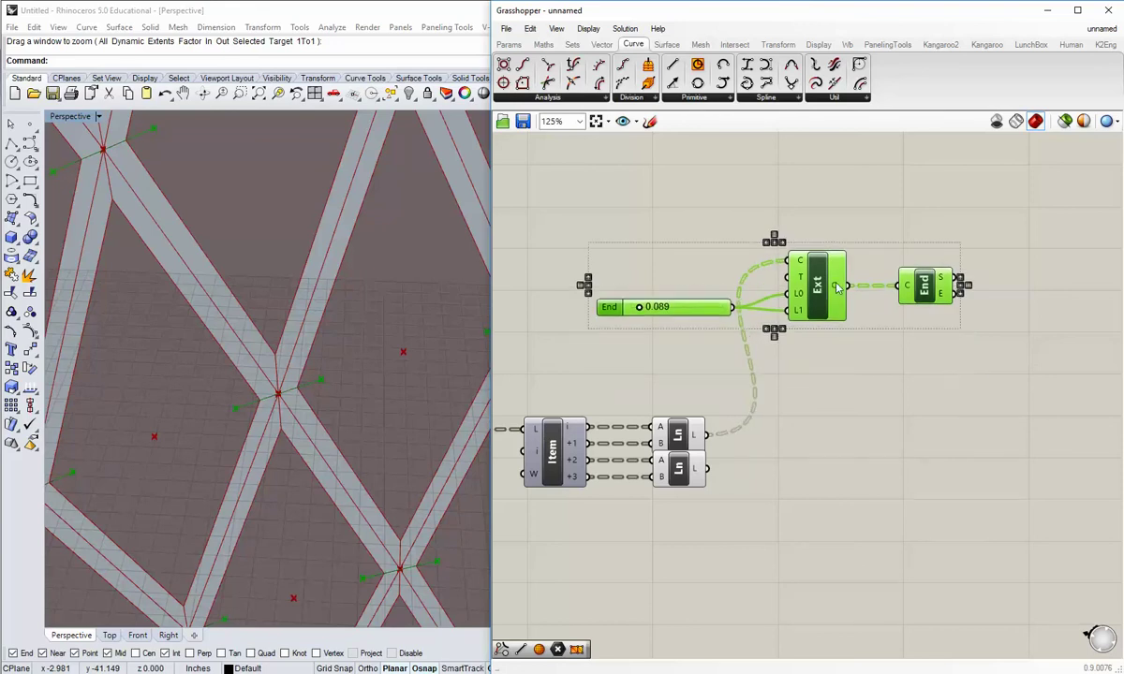
Duplicate the slider, Extend Curve and End Points group below the Line components and connect the second Line's output to the copied C input.
{"action": "key", "text": "ctrl+v"}
{"action": "right_click_drag", "start_coordinate": [839, 347], "coordinate": [846, 308]}
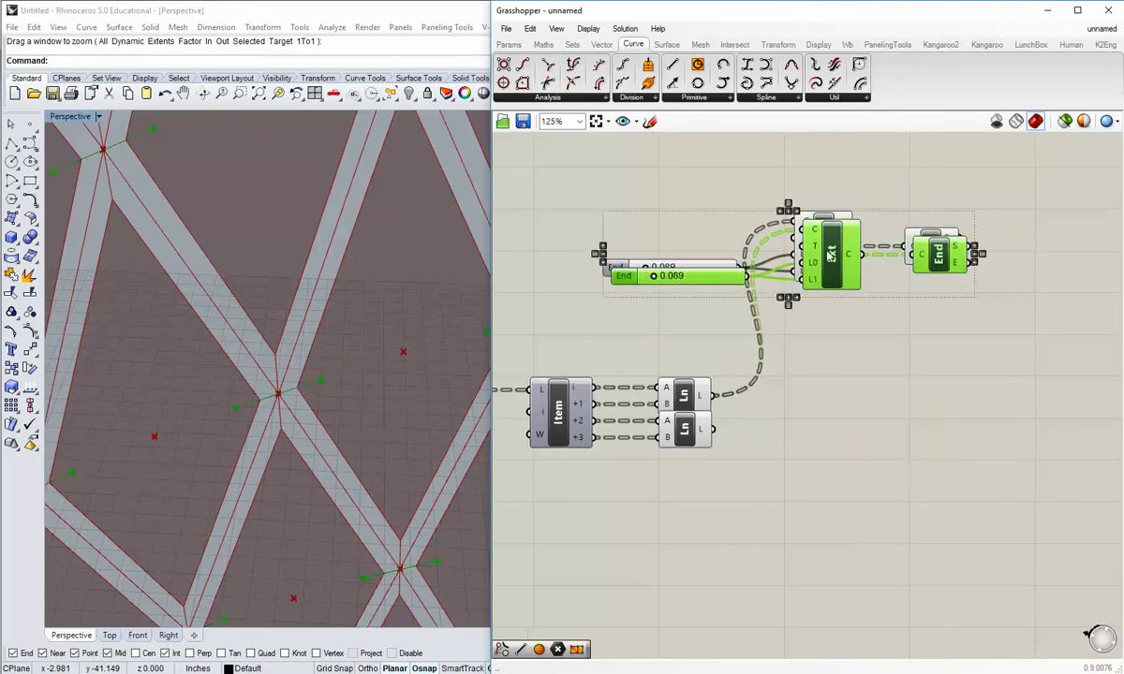
{"action": "left_click_drag", "start_coordinate": [825, 249], "coordinate": [825, 551]}
{"action": "left_click_drag", "start_coordinate": [714, 430], "coordinate": [802, 535]}
{"action": "left_click", "coordinate": [871, 479]}
Set the lower extension slider, which controls the second set of node lines, to 0.159.
{"action": "right_click_drag", "start_coordinate": [316, 433], "coordinate": [333, 422]}
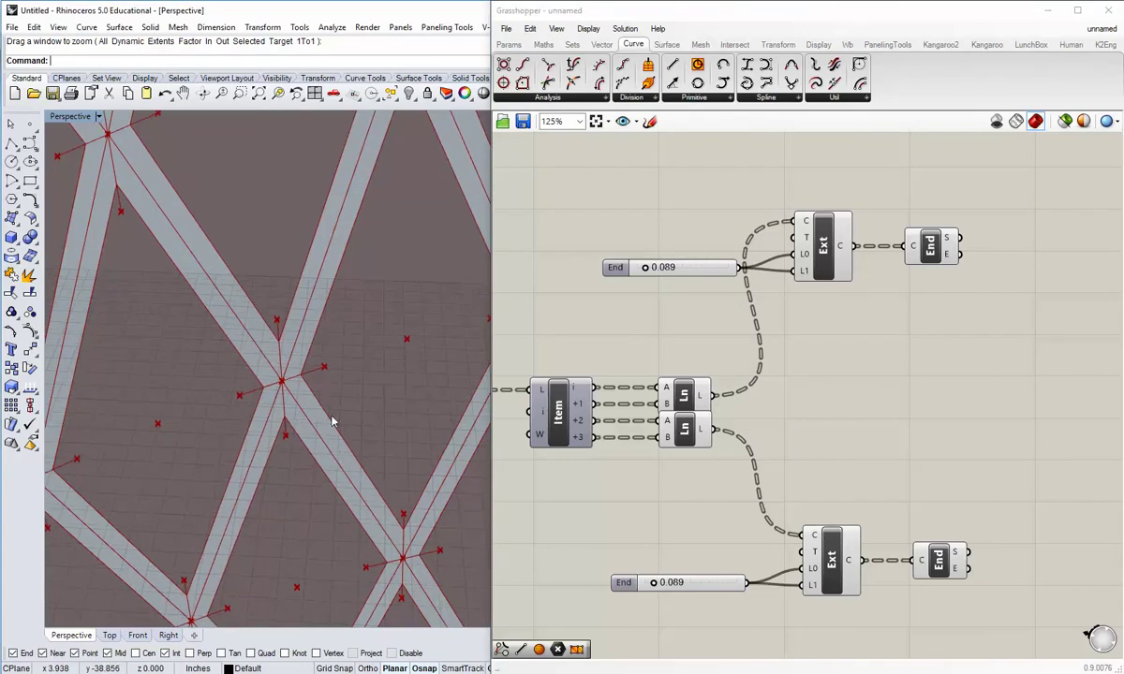
{"action": "right_click_drag", "start_coordinate": [669, 563], "coordinate": [675, 522]}
{"action": "scroll", "coordinate": [679, 518], "scroll_direction": "up", "scroll_amount": 1}
{"action": "left_click_drag", "start_coordinate": [656, 550], "coordinate": [664, 552]}
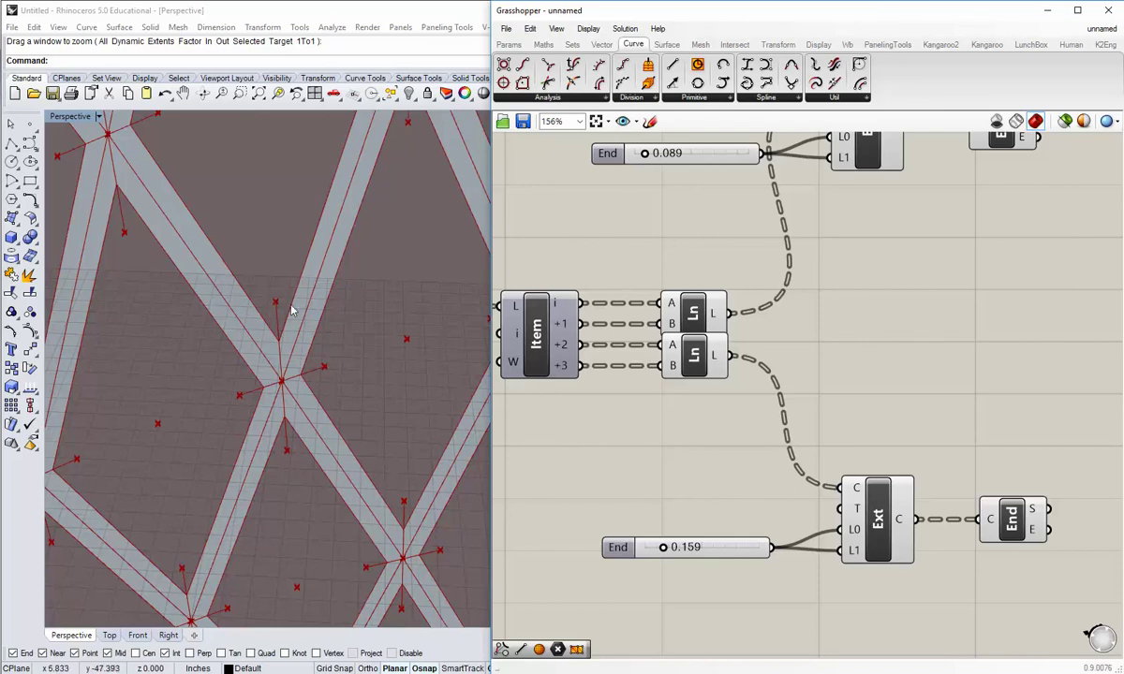
Examine the extended lines and their end points at individual nodes and across the whole diagrid tower.
{"action": "right_click_drag", "start_coordinate": [304, 374], "coordinate": [301, 359], "text": "shift"}
{"action": "scroll", "coordinate": [300, 359], "scroll_direction": "up", "scroll_amount": 6}
{"action": "scroll", "coordinate": [312, 379], "scroll_direction": "down", "scroll_amount": 8}
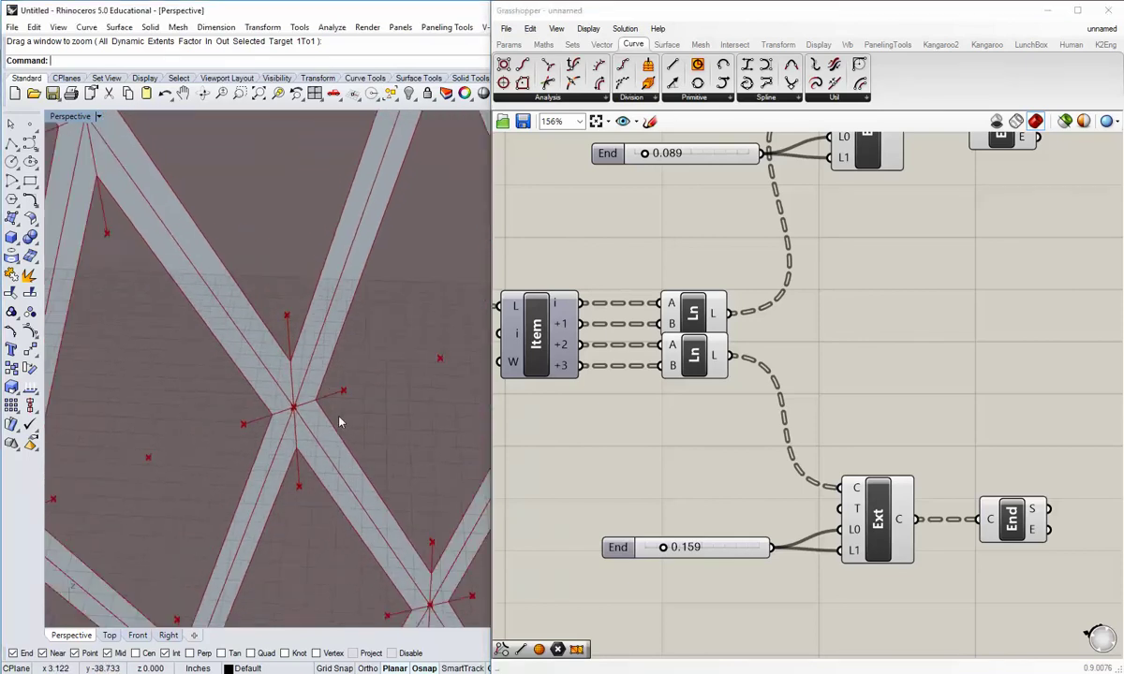
{"action": "right_click_drag", "start_coordinate": [373, 457], "coordinate": [325, 448], "text": "shift"}
{"action": "scroll", "coordinate": [318, 445], "scroll_direction": "up", "scroll_amount": 5}
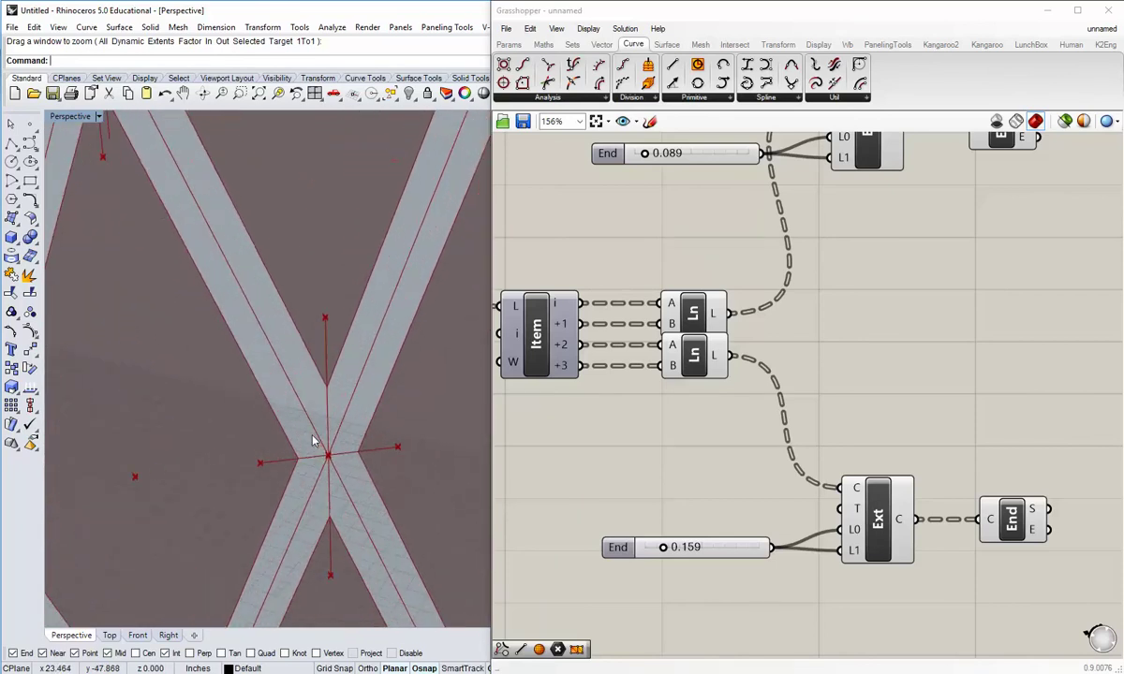
{"action": "scroll", "coordinate": [317, 422], "scroll_direction": "down", "scroll_amount": 4}
{"action": "scroll", "coordinate": [314, 412], "scroll_direction": "up", "scroll_amount": 3}
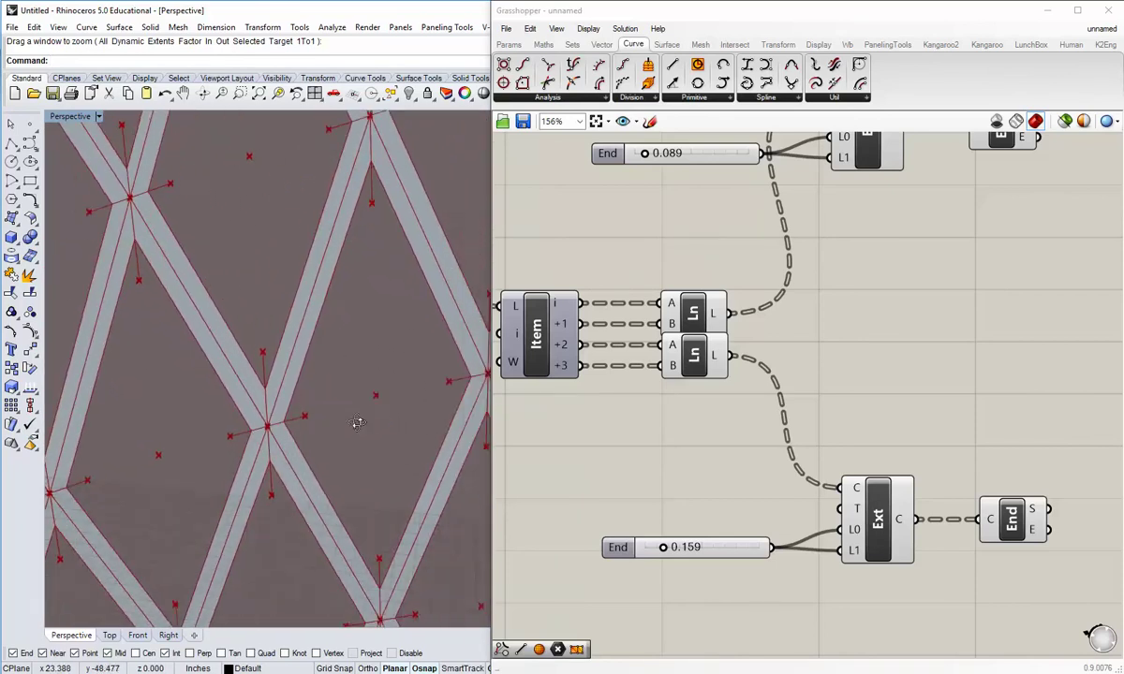
{"action": "scroll", "coordinate": [278, 424], "scroll_direction": "down", "scroll_amount": 8}
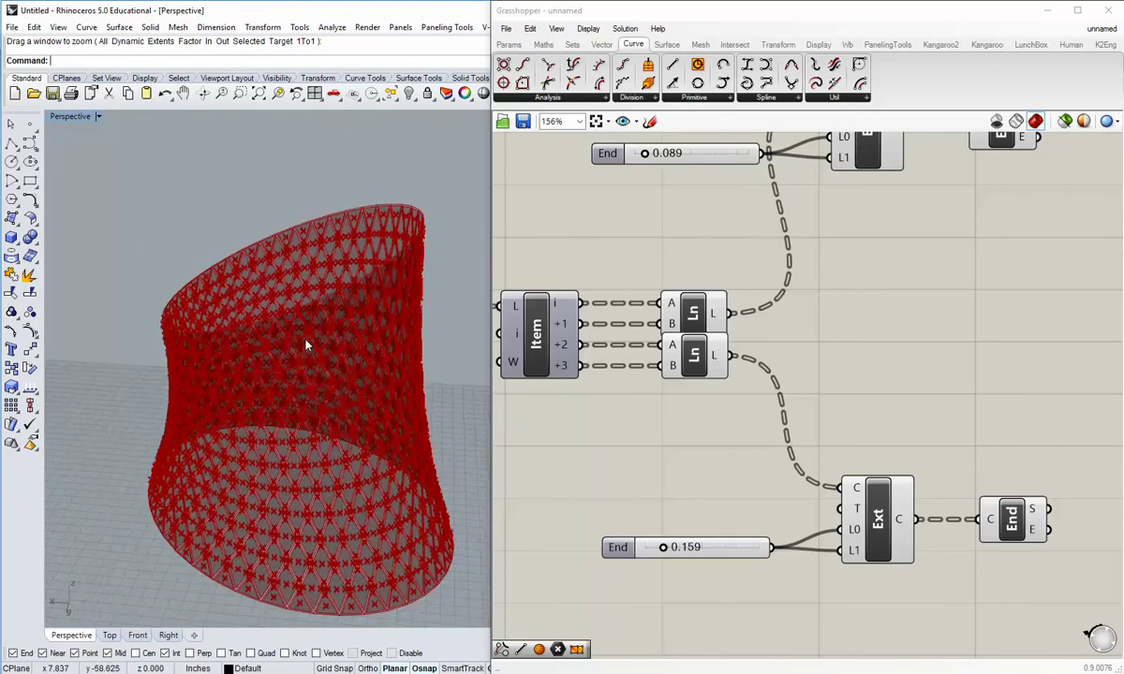
Inspect up close how the extended node lines and end points sit where the diagrid's panel corners meet.
{"action": "right_click_drag", "start_coordinate": [307, 344], "coordinate": [404, 389]}
{"action": "key", "text": "ctrl+w"}
{"action": "left_click_drag", "start_coordinate": [404, 385], "coordinate": [329, 247]}
{"action": "right_click_drag", "start_coordinate": [353, 324], "coordinate": [348, 281], "text": "shift"}
{"action": "scroll", "coordinate": [307, 352], "scroll_direction": "up", "scroll_amount": 5}
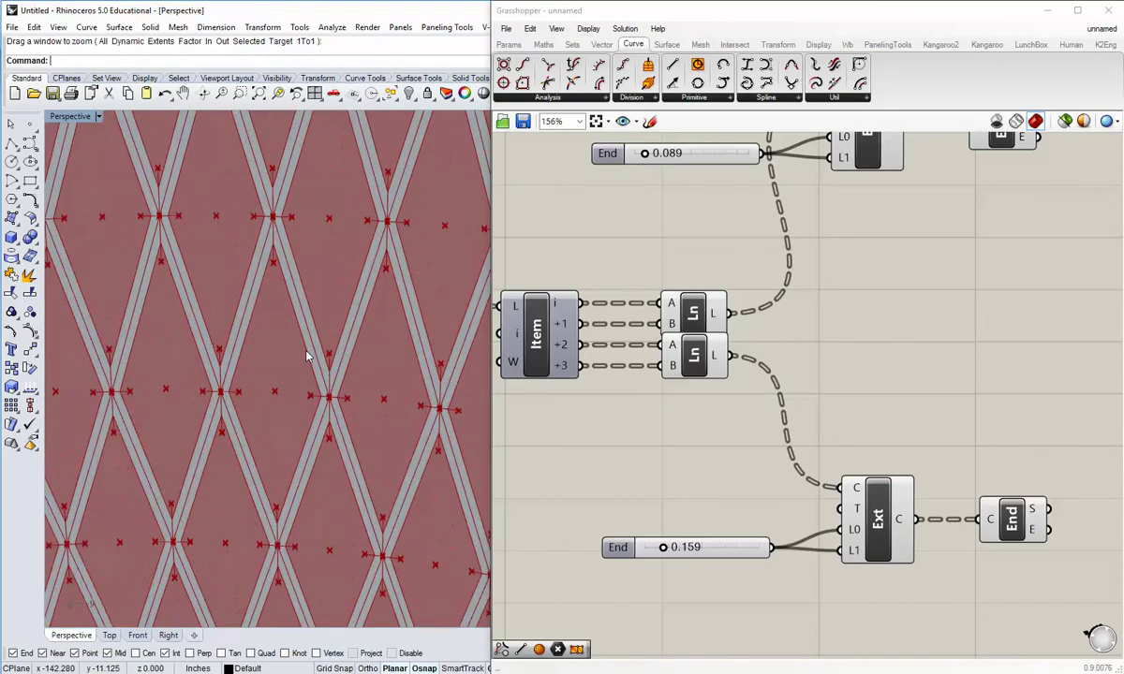
{"action": "right_click_drag", "start_coordinate": [307, 352], "coordinate": [319, 335]}
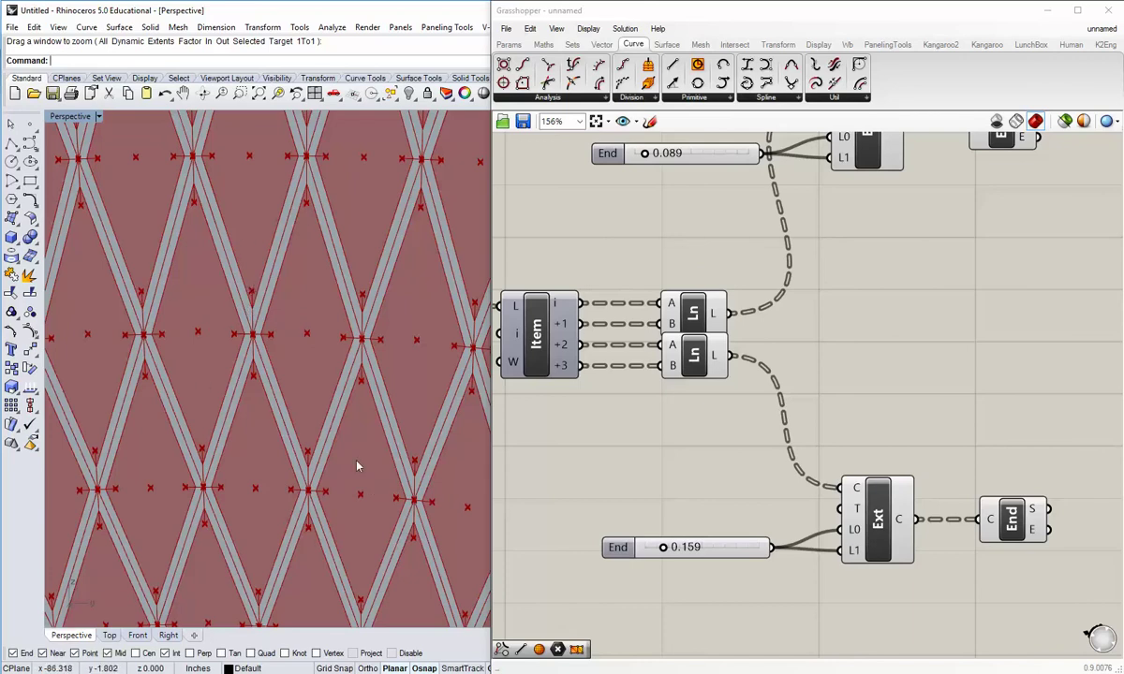
{"action": "right_click_drag", "start_coordinate": [356, 466], "coordinate": [339, 501], "text": "shift"}
{"action": "scroll", "coordinate": [181, 426], "scroll_direction": "down", "scroll_amount": 4}
{"action": "right_click_drag", "start_coordinate": [181, 426], "coordinate": [254, 447]}
{"action": "scroll", "coordinate": [238, 419], "scroll_direction": "up", "scroll_amount": 6}
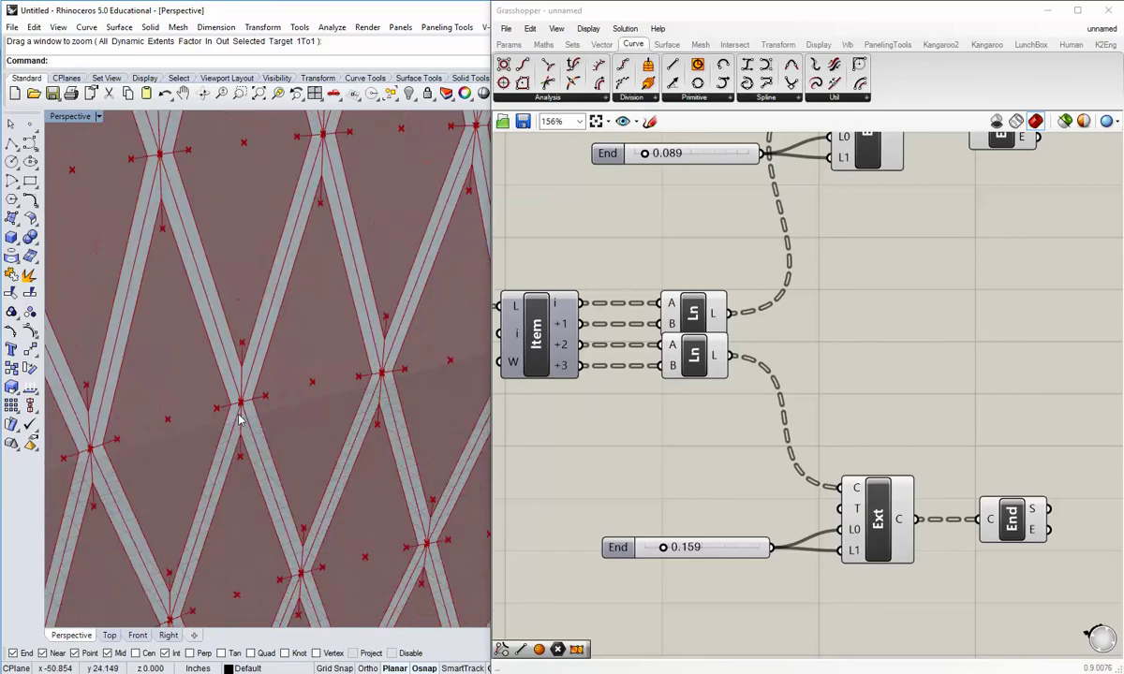
{"action": "scroll", "coordinate": [240, 419], "scroll_direction": "up", "scroll_amount": 4}
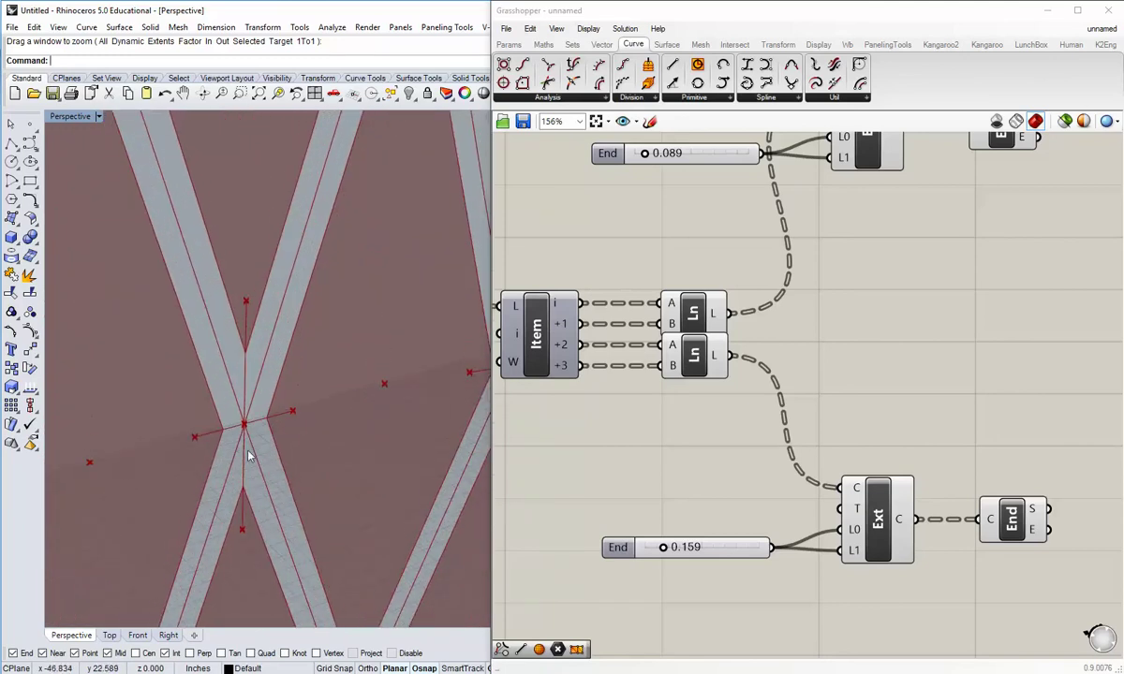
{"action": "scroll", "coordinate": [249, 456], "scroll_direction": "down", "scroll_amount": 6}
{"action": "scroll", "coordinate": [245, 461], "scroll_direction": "up", "scroll_amount": 2}
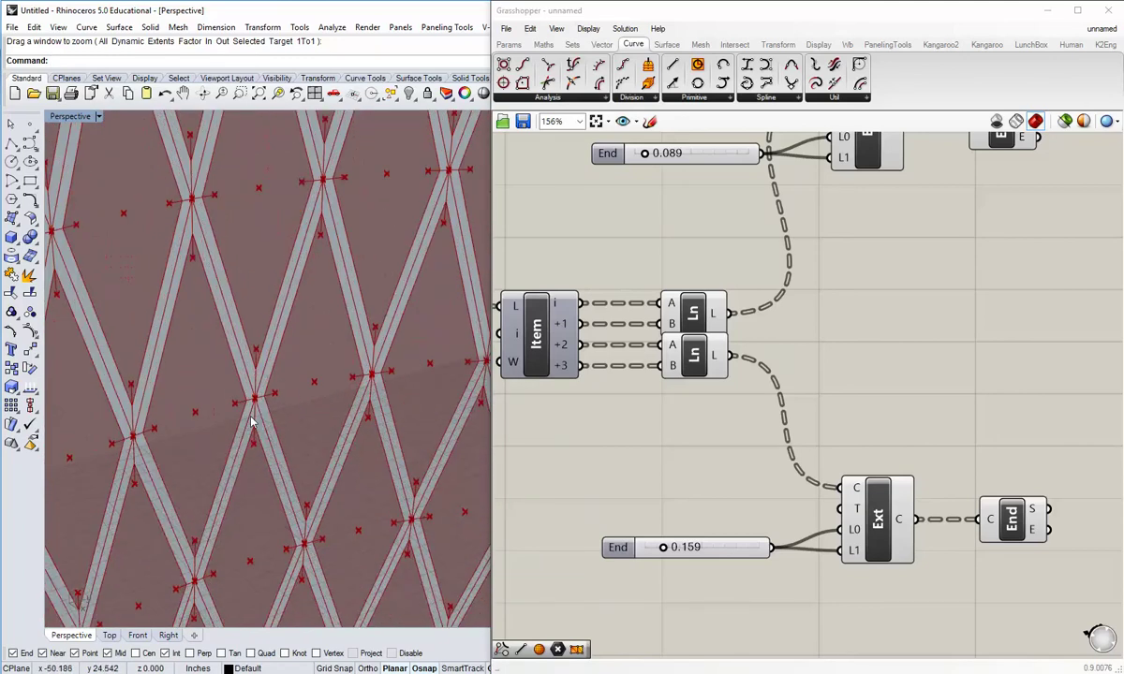
{"action": "scroll", "coordinate": [234, 408], "scroll_direction": "up", "scroll_amount": 3}
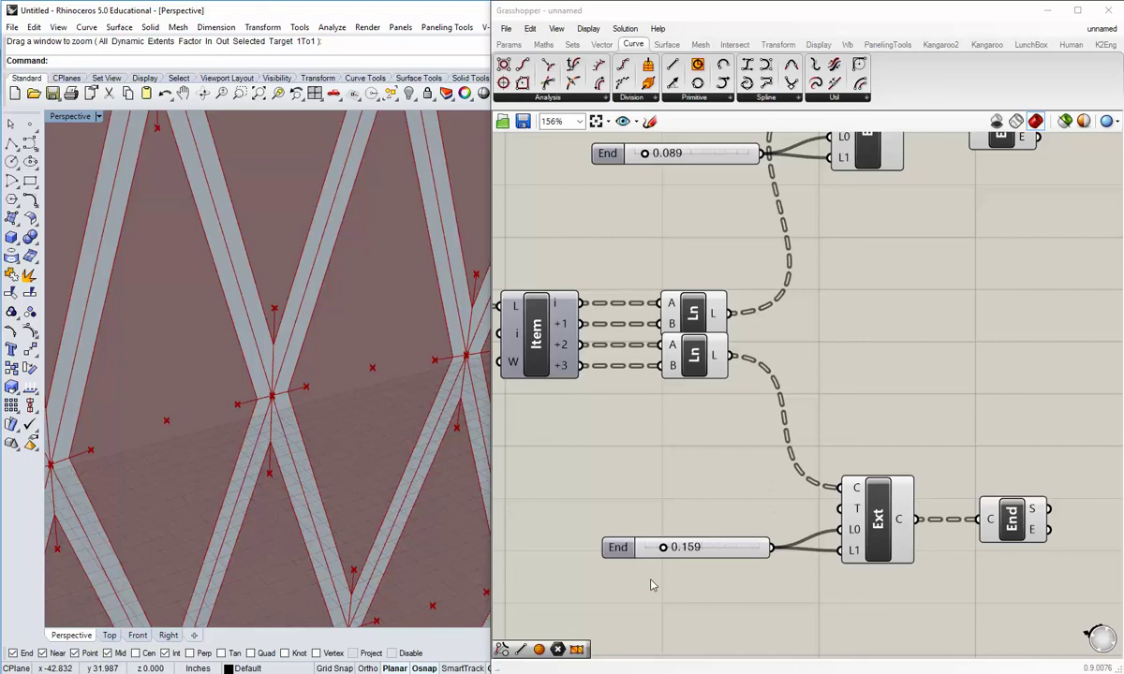
{"action": "scroll", "coordinate": [269, 447], "scroll_direction": "down", "scroll_amount": 5}
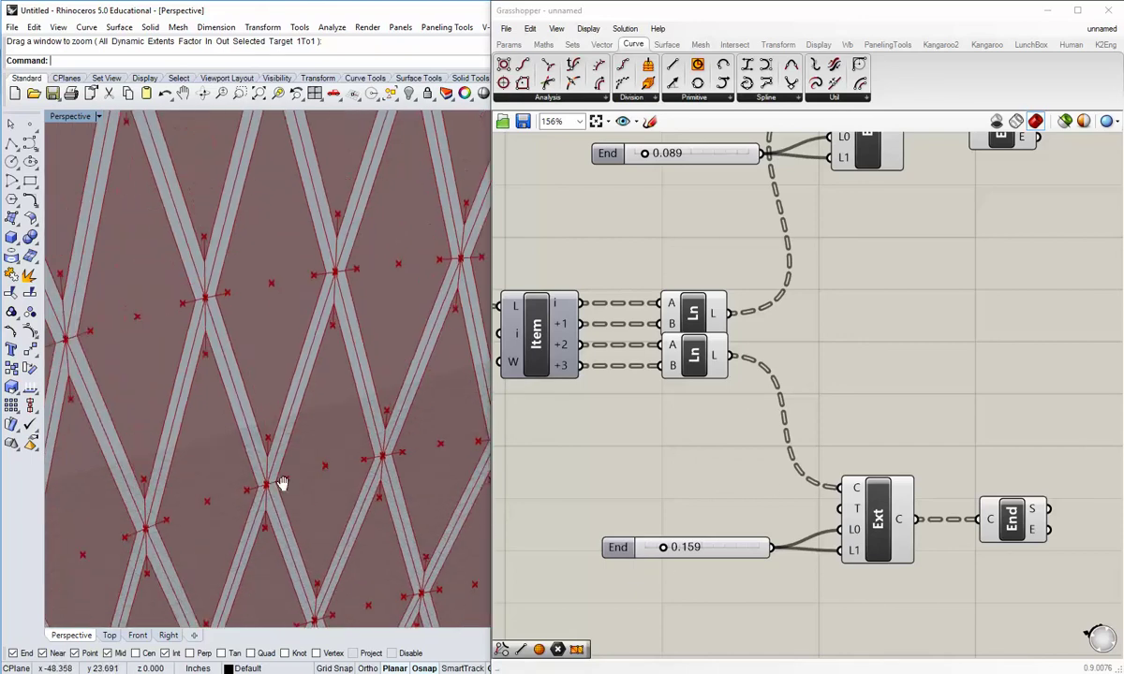
{"action": "right_click_drag", "start_coordinate": [249, 521], "coordinate": [323, 472]}
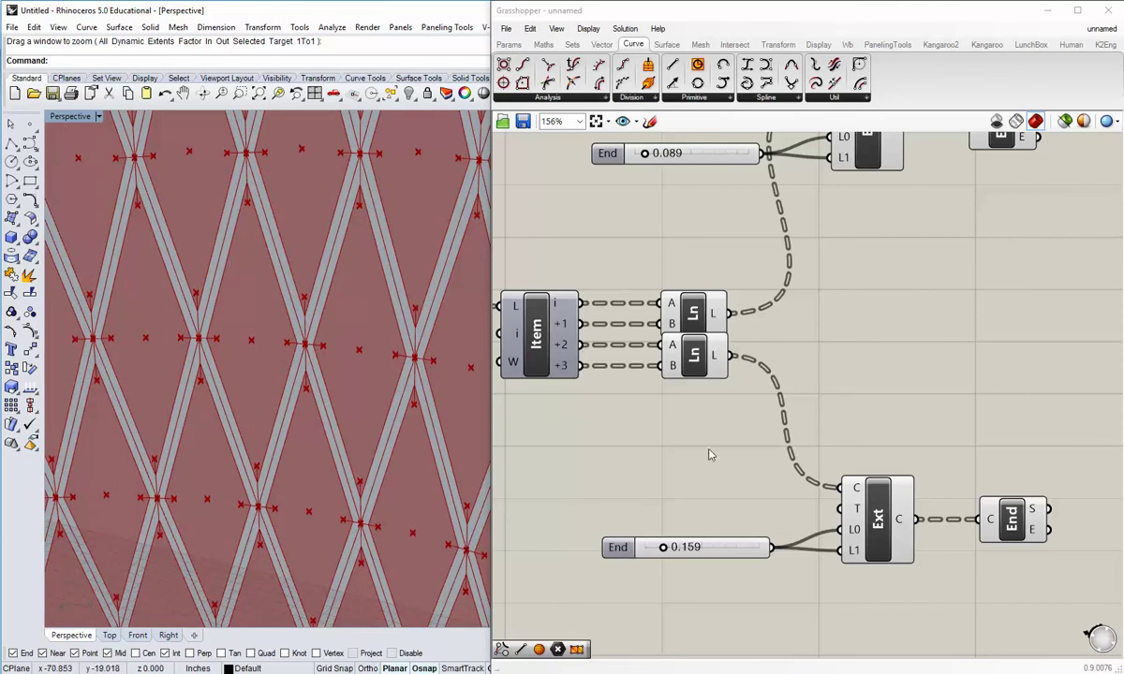
{"action": "right_click_drag", "start_coordinate": [709, 455], "coordinate": [680, 497]}
{"action": "right_click_drag", "start_coordinate": [250, 457], "coordinate": [267, 493]}
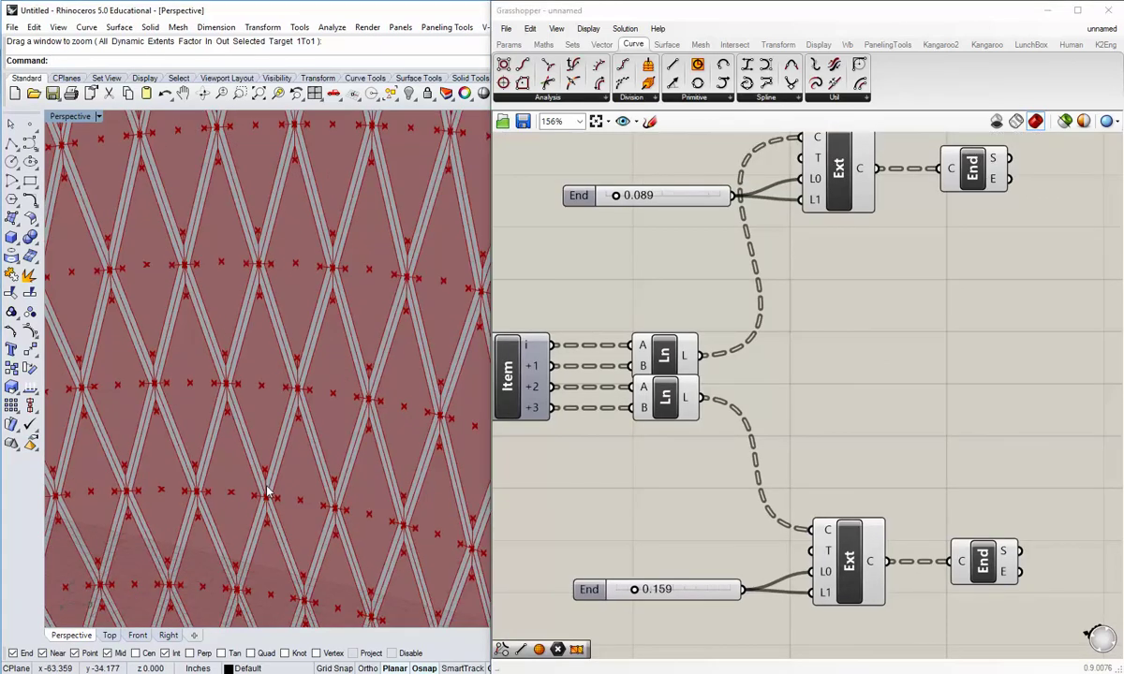
Bake the Mesh Triangulate component's panels to the Default layer.
{"action": "right_click_drag", "start_coordinate": [681, 315], "coordinate": [723, 426]}
{"action": "scroll", "coordinate": [723, 428], "scroll_direction": "down", "scroll_amount": 2}
{"action": "right_click_drag", "start_coordinate": [608, 444], "coordinate": [718, 468]}
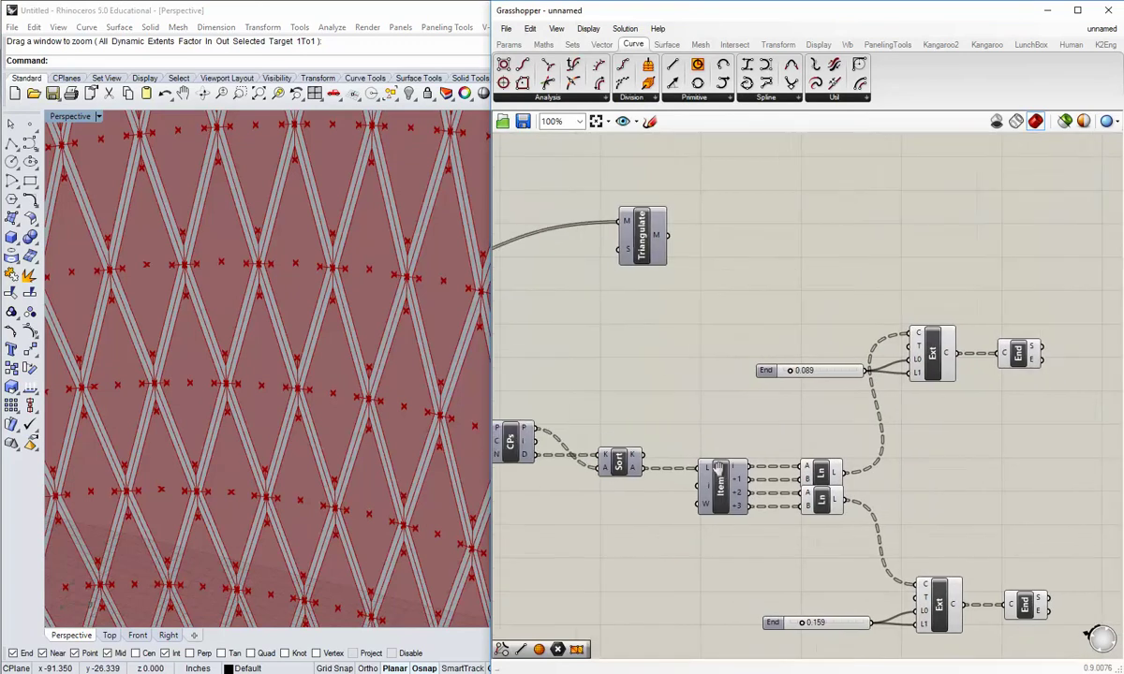
{"action": "right_click_drag", "start_coordinate": [601, 369], "coordinate": [690, 426]}
{"action": "scroll", "coordinate": [740, 329], "scroll_direction": "up", "scroll_amount": 2}
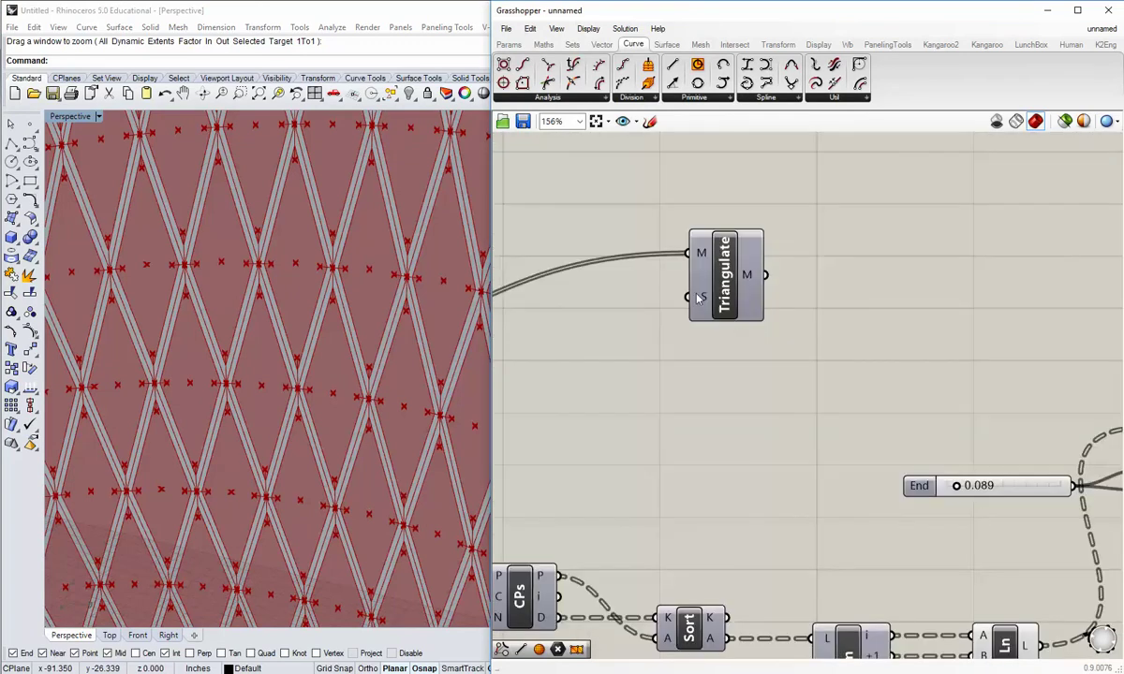
{"action": "scroll", "coordinate": [749, 293], "scroll_direction": "down", "scroll_amount": 1}
{"action": "right_click_drag", "start_coordinate": [740, 305], "coordinate": [632, 305]}
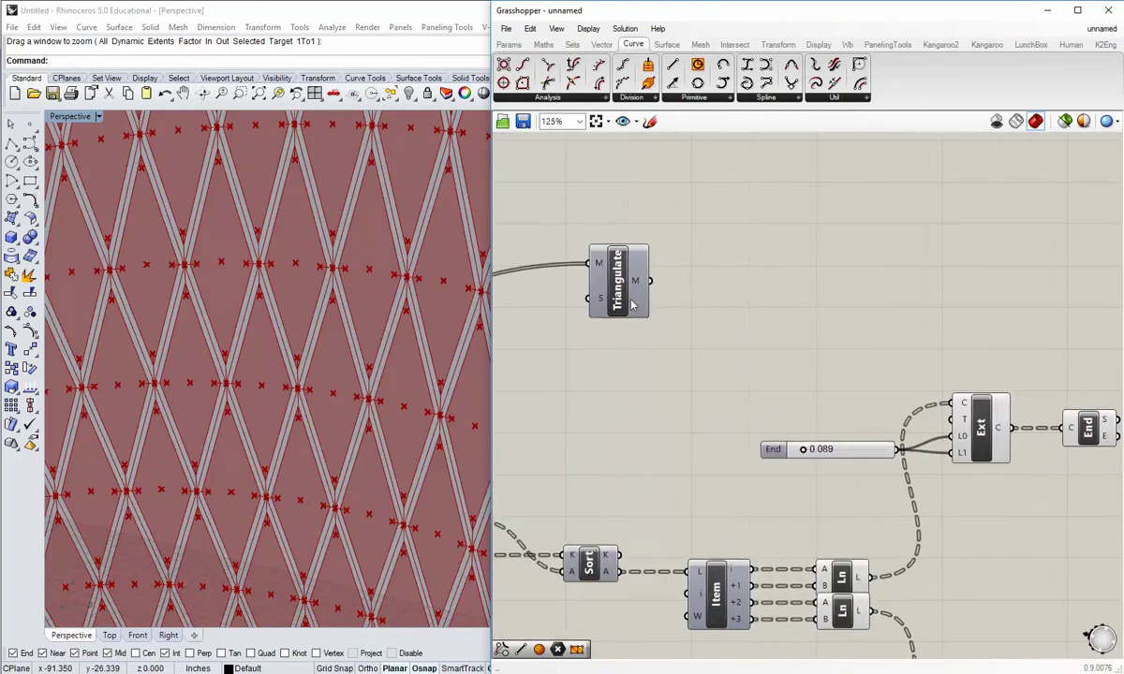
{"action": "left_click", "coordinate": [619, 280]}
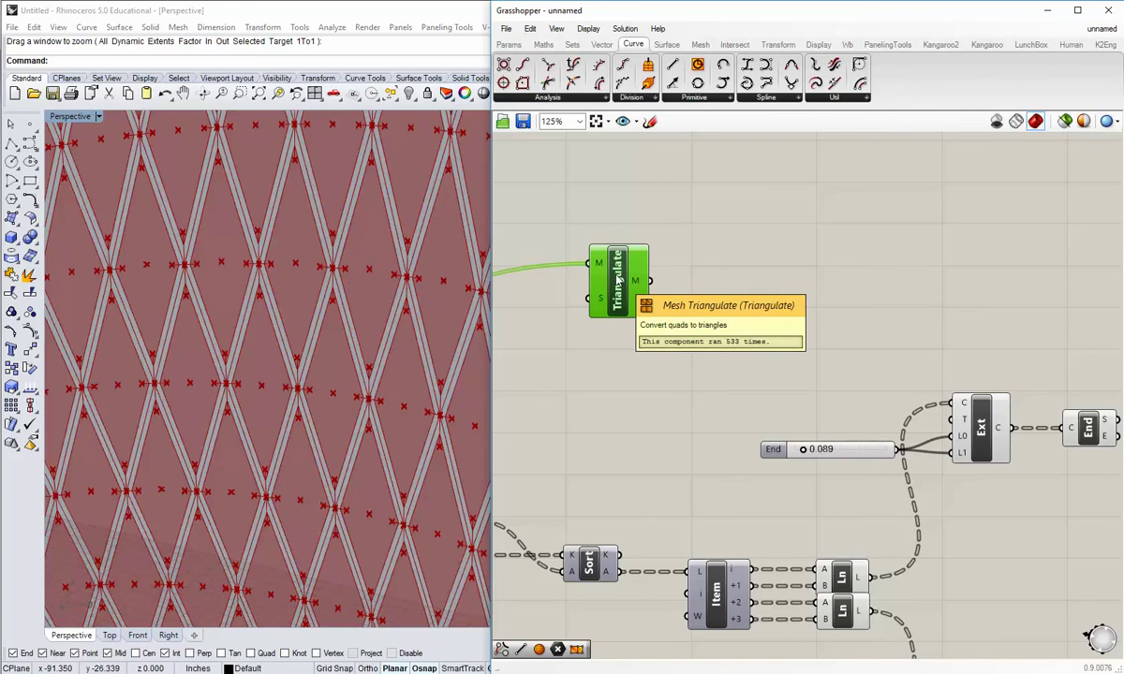
{"action": "right_click", "coordinate": [619, 280]}
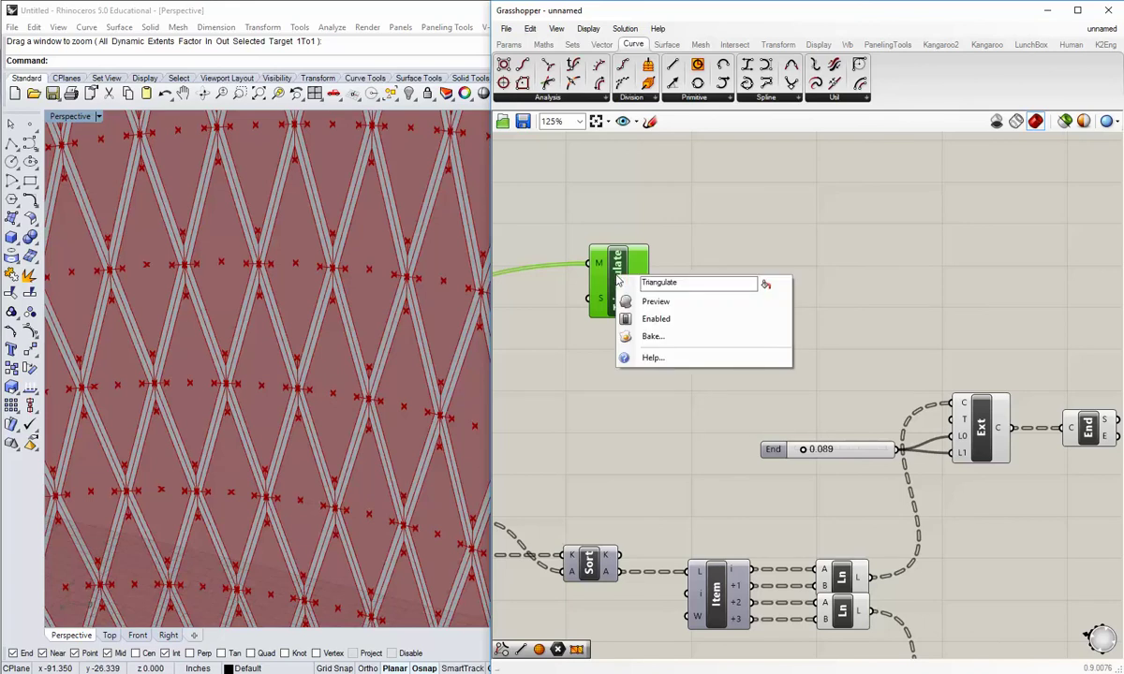
{"action": "left_click", "coordinate": [653, 337]}
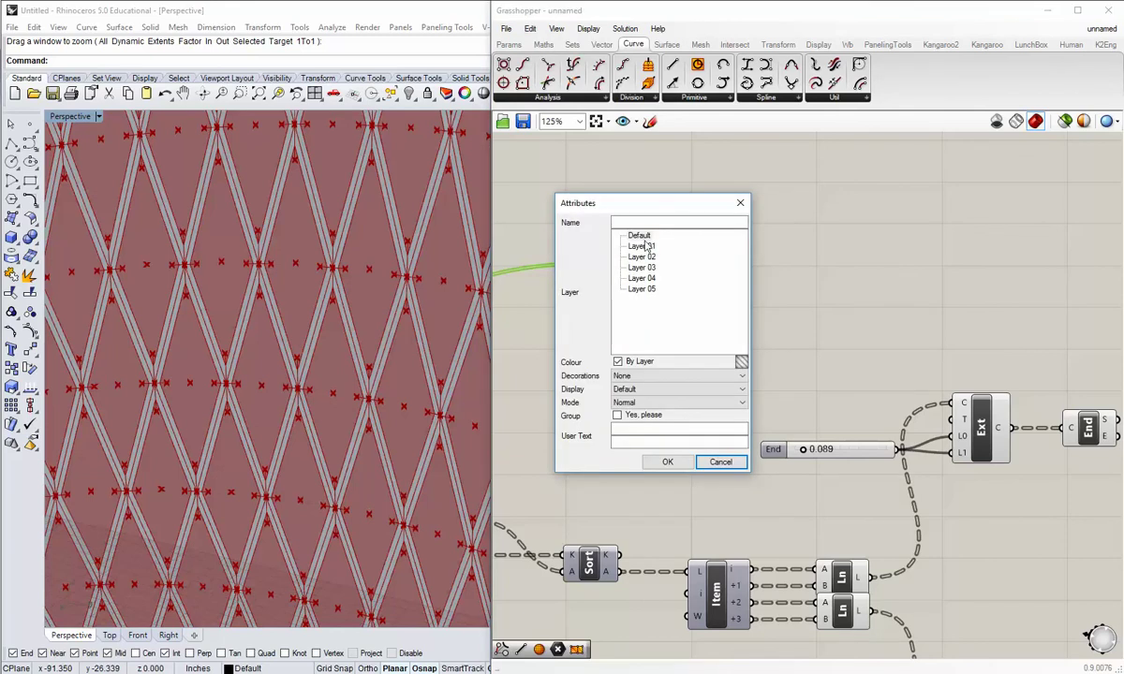
{"action": "left_click", "coordinate": [641, 237]}
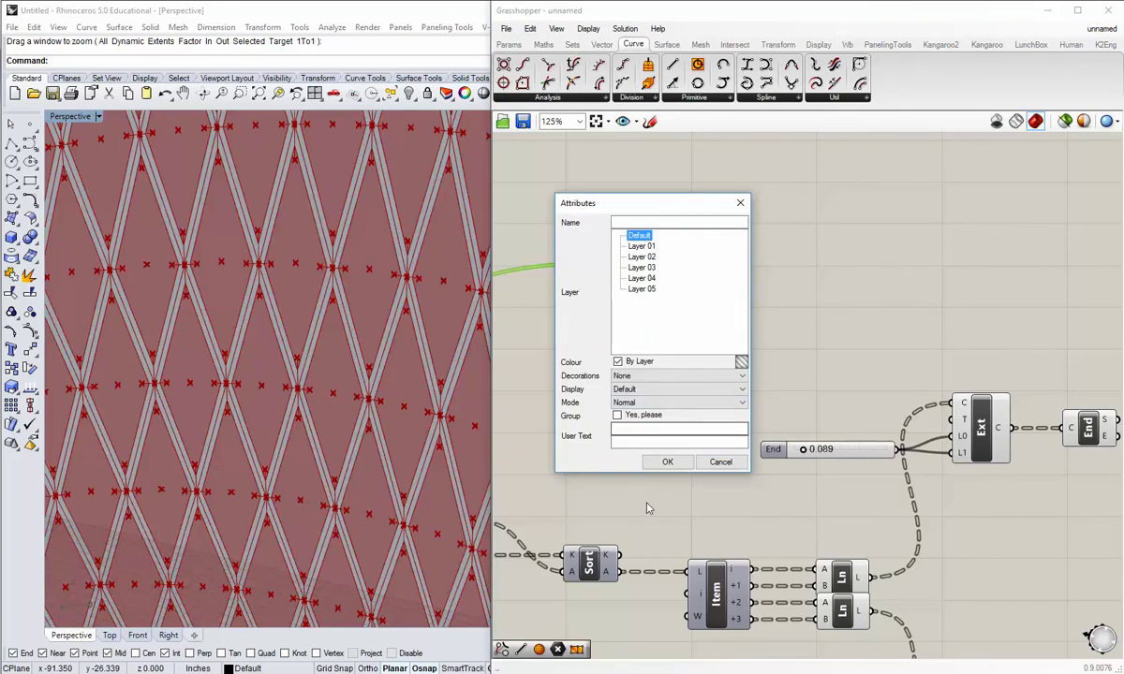
{"action": "left_click", "coordinate": [667, 462]}
{"action": "left_click", "coordinate": [707, 337]}
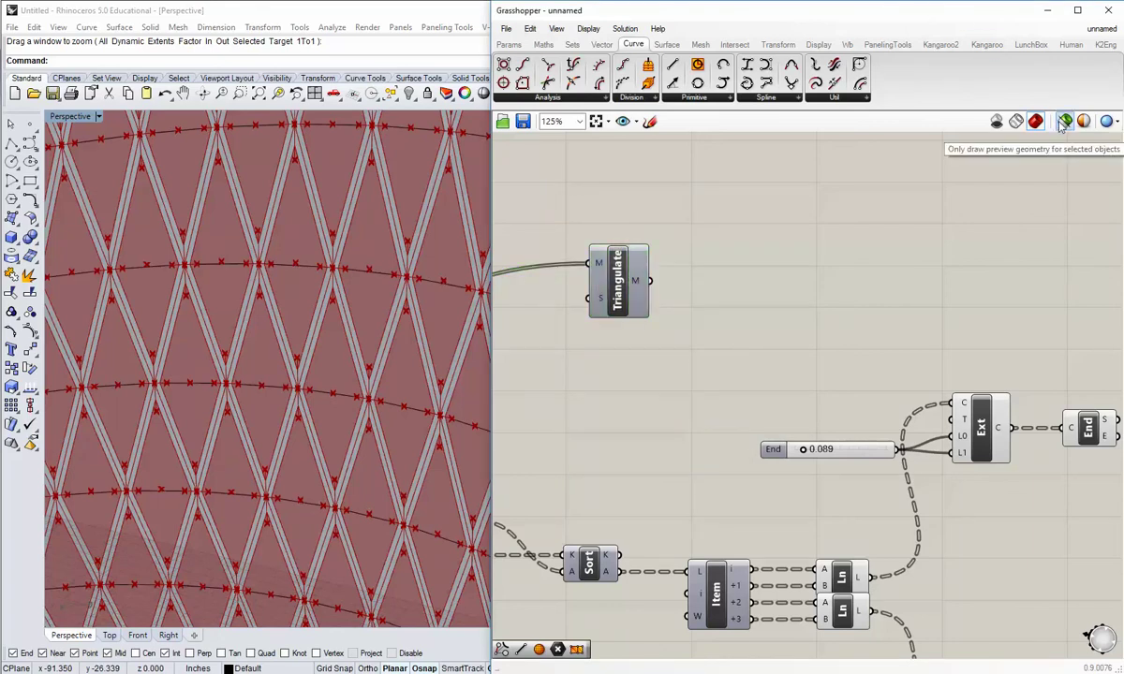
Collapse the Grasshopper window to its title bar and maximize the Rhino window.
{"action": "left_click_drag", "start_coordinate": [844, 11], "coordinate": [897, 16]}
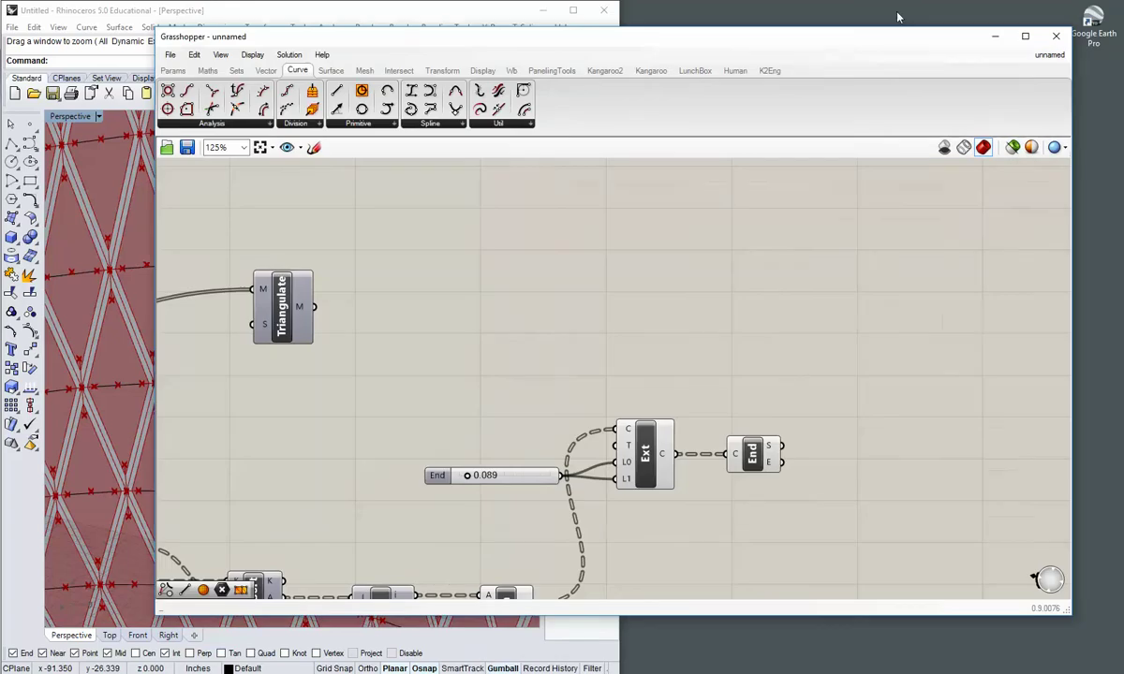
{"action": "double_click", "coordinate": [602, 43]}
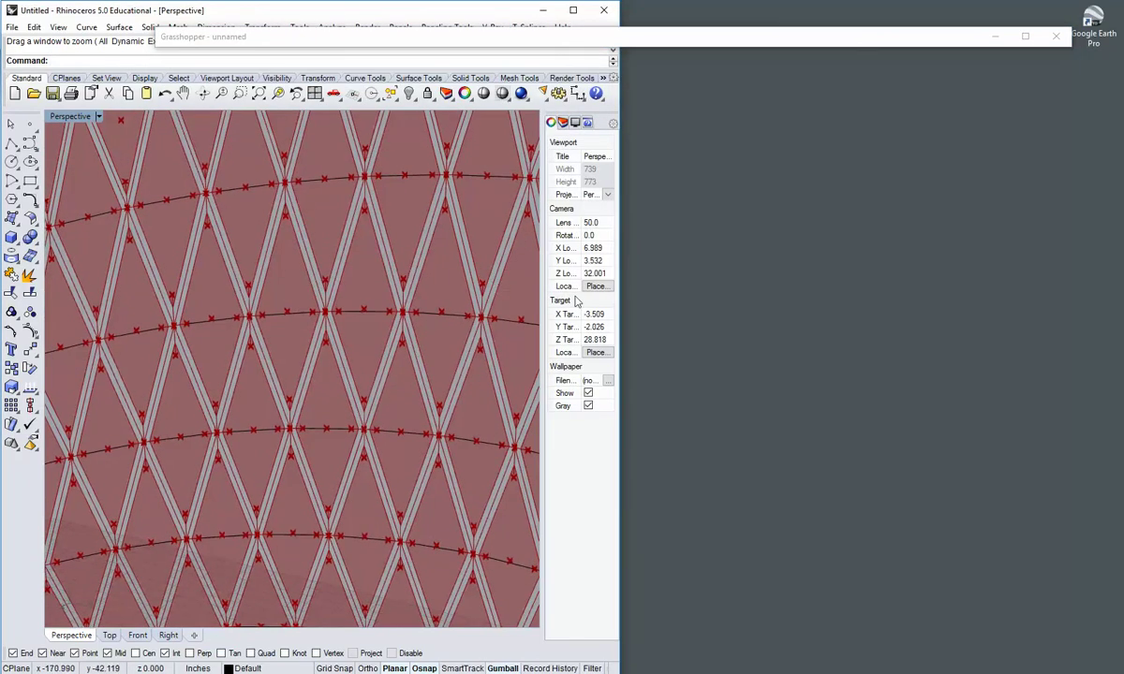
{"action": "left_click_drag", "start_coordinate": [397, 13], "coordinate": [440, 0]}
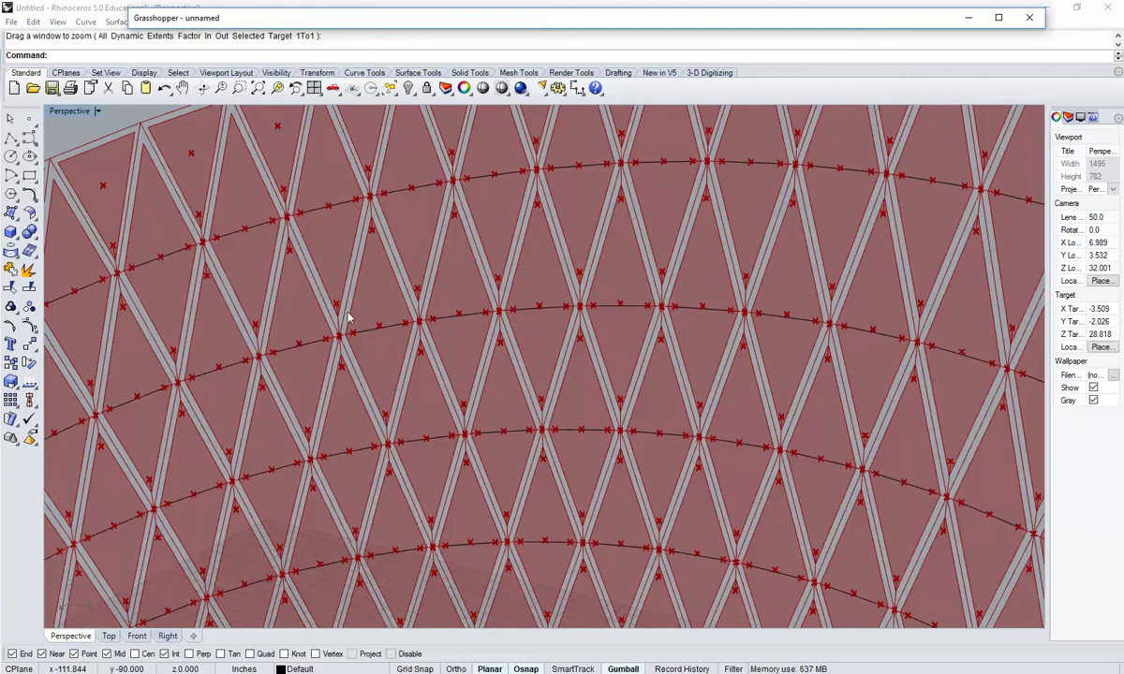
Select all baked panel meshes and move them along the Y axis until they stand clear of the preview tower.
{"action": "scroll", "coordinate": [409, 397], "scroll_direction": "down", "scroll_amount": 5}
{"action": "scroll", "coordinate": [409, 397], "scroll_direction": "down", "scroll_amount": 5}
{"action": "left_click_drag", "start_coordinate": [281, 263], "coordinate": [619, 566]}
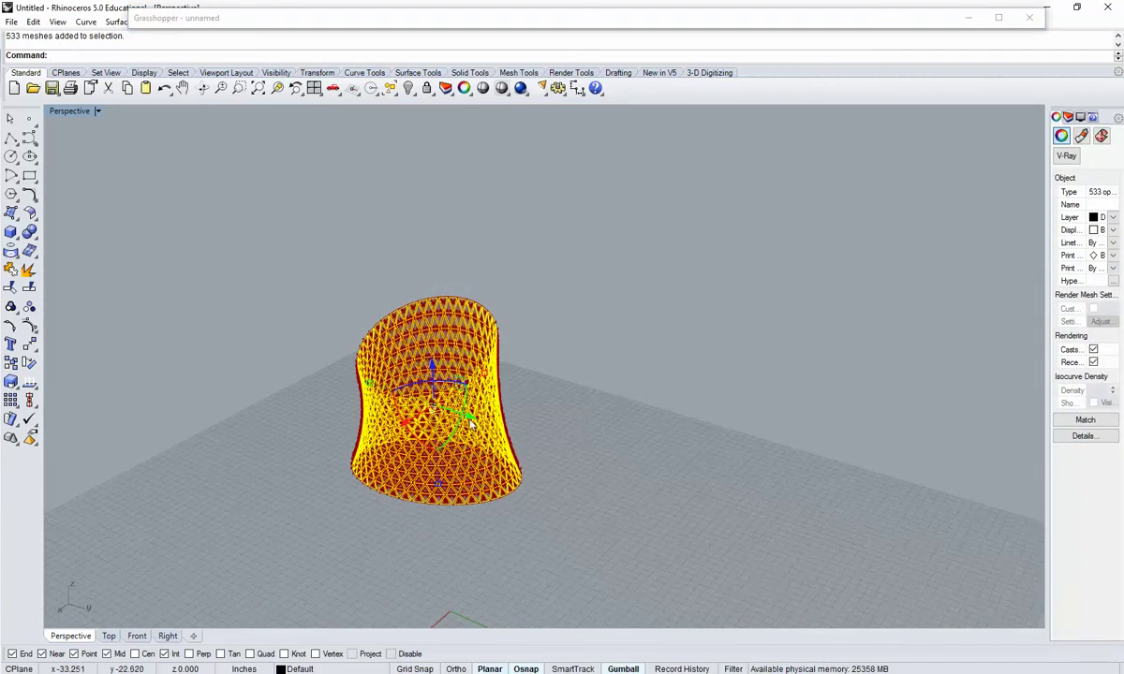
{"action": "left_click_drag", "start_coordinate": [463, 412], "coordinate": [769, 529]}
{"action": "left_click", "coordinate": [850, 552]}
{"action": "right_click_drag", "start_coordinate": [850, 552], "coordinate": [686, 536], "text": "shift"}
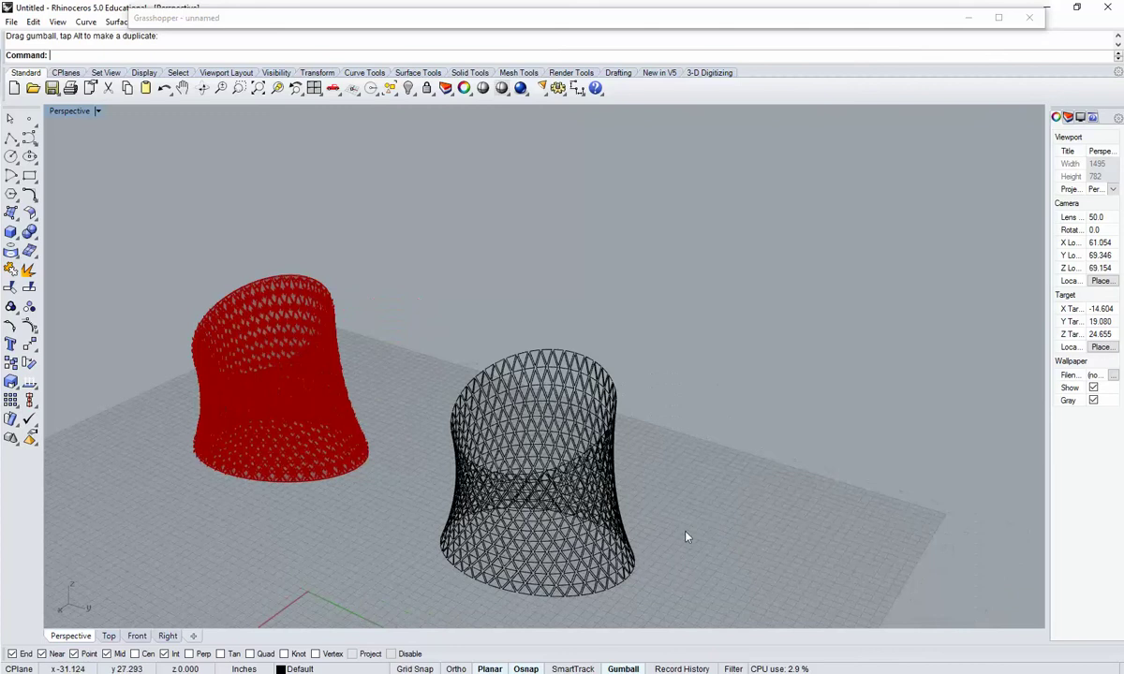
Frame the baked mesh tower and set the Perspective viewport to Shaded display.
{"action": "key", "text": "ctrl+w"}
{"action": "left_click_drag", "start_coordinate": [582, 496], "coordinate": [554, 450]}
{"action": "scroll", "coordinate": [609, 455], "scroll_direction": "down", "scroll_amount": 6}
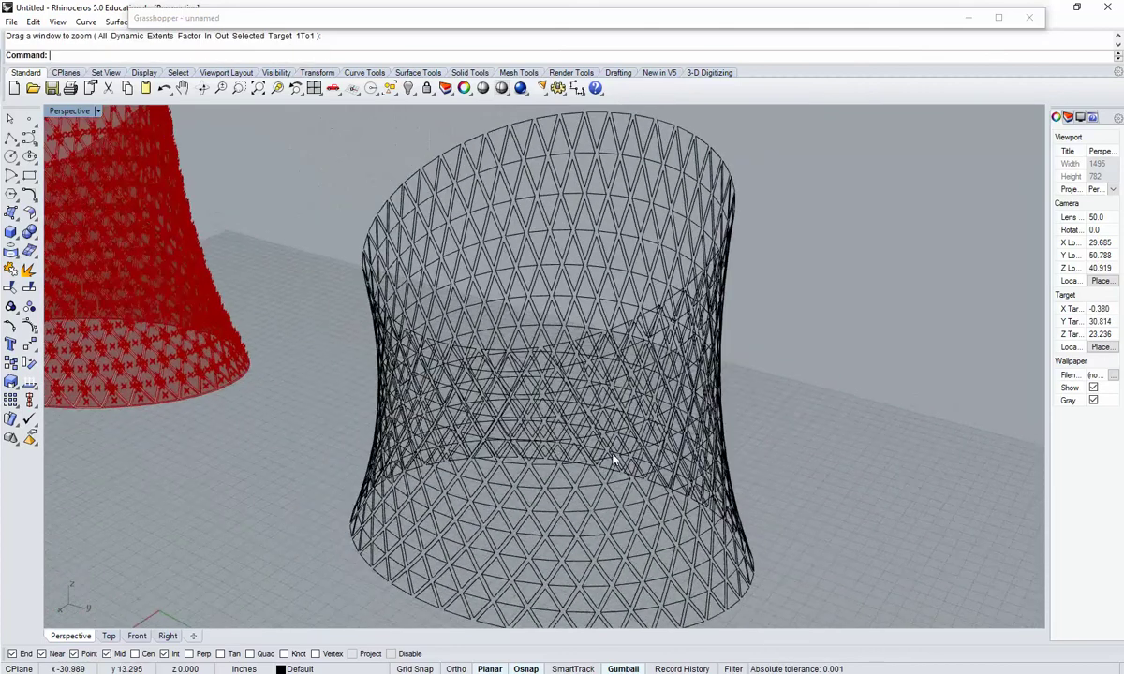
{"action": "right_click_drag", "start_coordinate": [583, 434], "coordinate": [548, 463]}
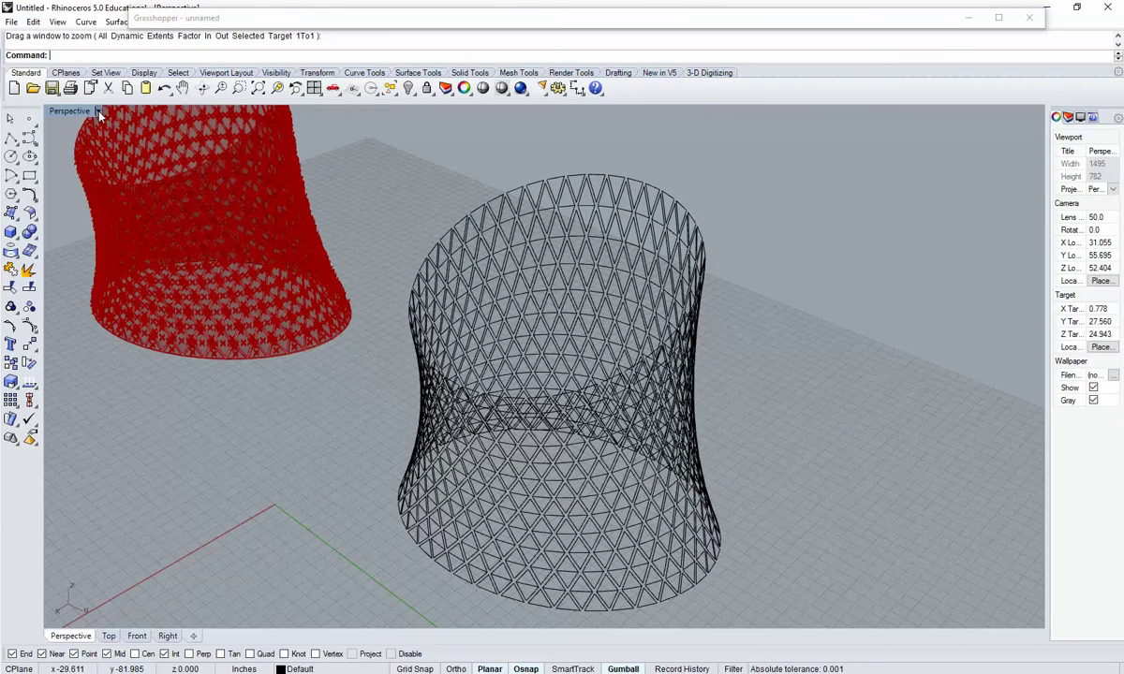
{"action": "left_click", "coordinate": [97, 111]}
{"action": "left_click", "coordinate": [80, 148]}
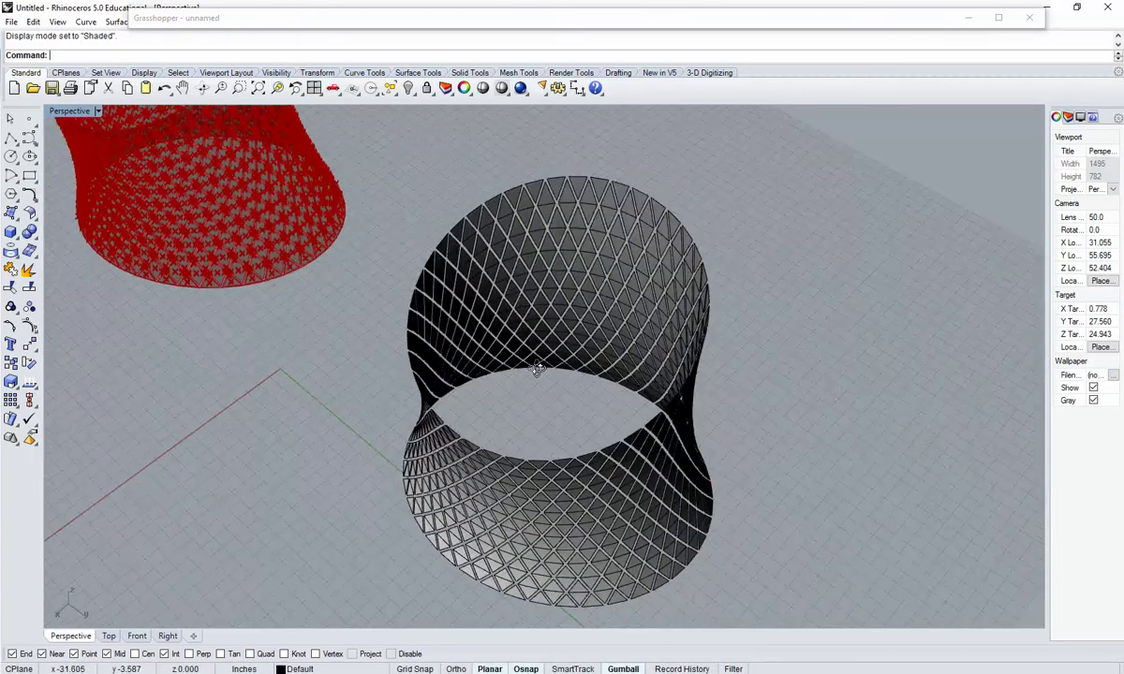
Turn on FlatShade in the Perspective viewport and look up through the baked tower from its base.
{"action": "right_click_drag", "start_coordinate": [536, 369], "coordinate": [625, 285]}
{"action": "scroll", "coordinate": [624, 284], "scroll_direction": "up", "scroll_amount": 8}
{"action": "right_click_drag", "start_coordinate": [547, 320], "coordinate": [535, 477], "text": "shift"}
{"action": "right_click_drag", "start_coordinate": [659, 415], "coordinate": [429, 430]}
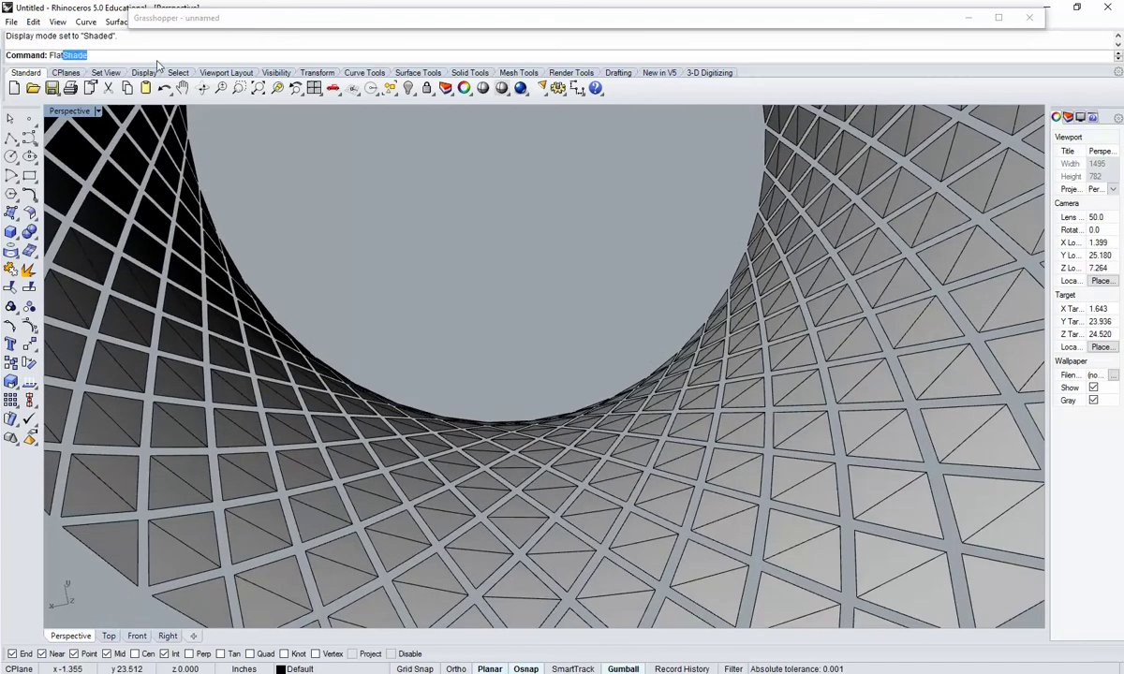
{"action": "key", "text": "Return"}
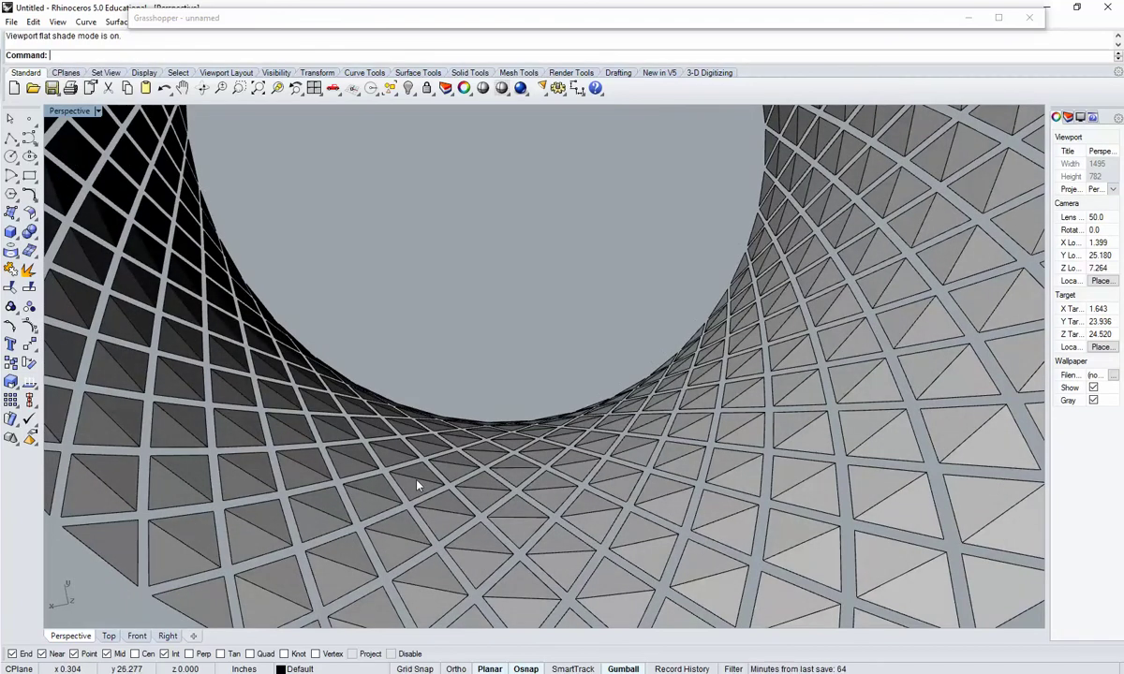
{"action": "right_click_drag", "start_coordinate": [390, 449], "coordinate": [440, 460]}
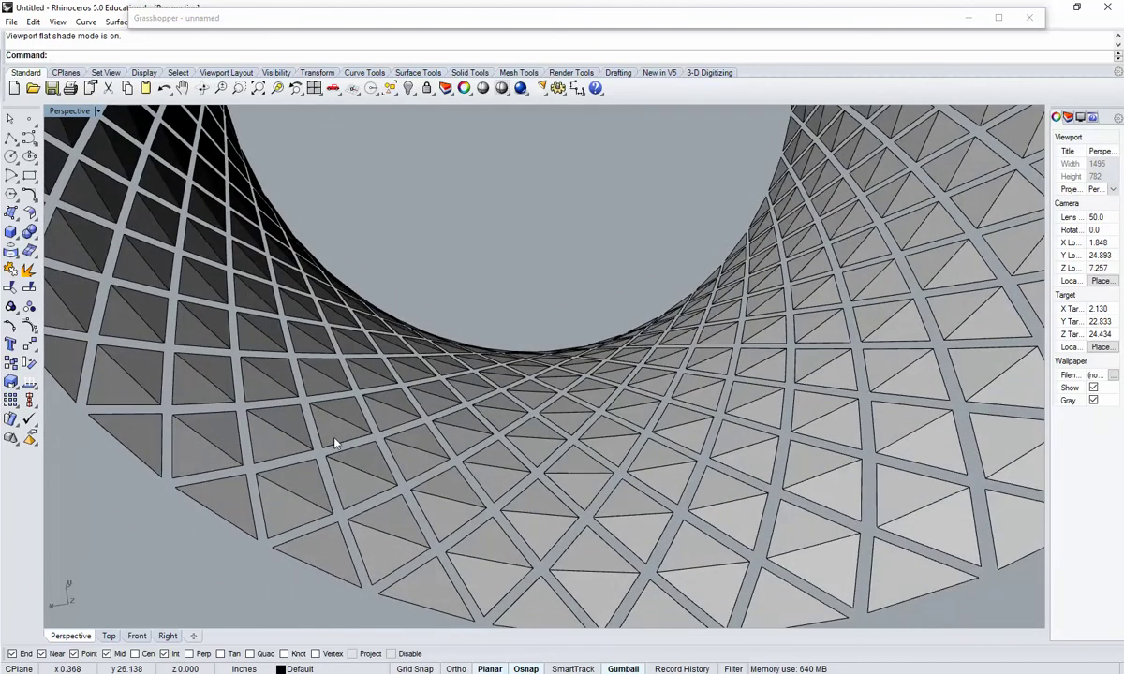
{"action": "right_click_drag", "start_coordinate": [334, 443], "coordinate": [583, 440]}
Set the Perspective viewport to Rendered display and view the faceted panels from inside the tower.
{"action": "left_click", "coordinate": [99, 112]}
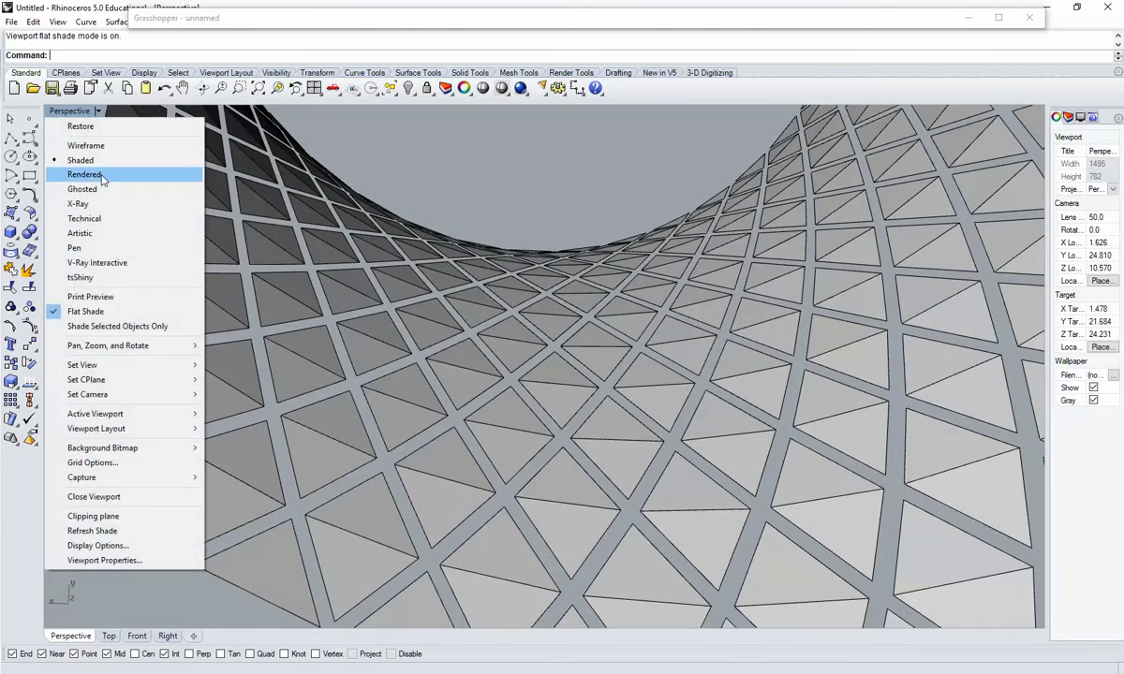
{"action": "left_click", "coordinate": [86, 174]}
{"action": "right_click_drag", "start_coordinate": [539, 412], "coordinate": [595, 364]}
Switch to the browser to compare the model with the reference photo of the building's atrium, then minimize the browser.
{"action": "key", "text": "alt+Tab"}
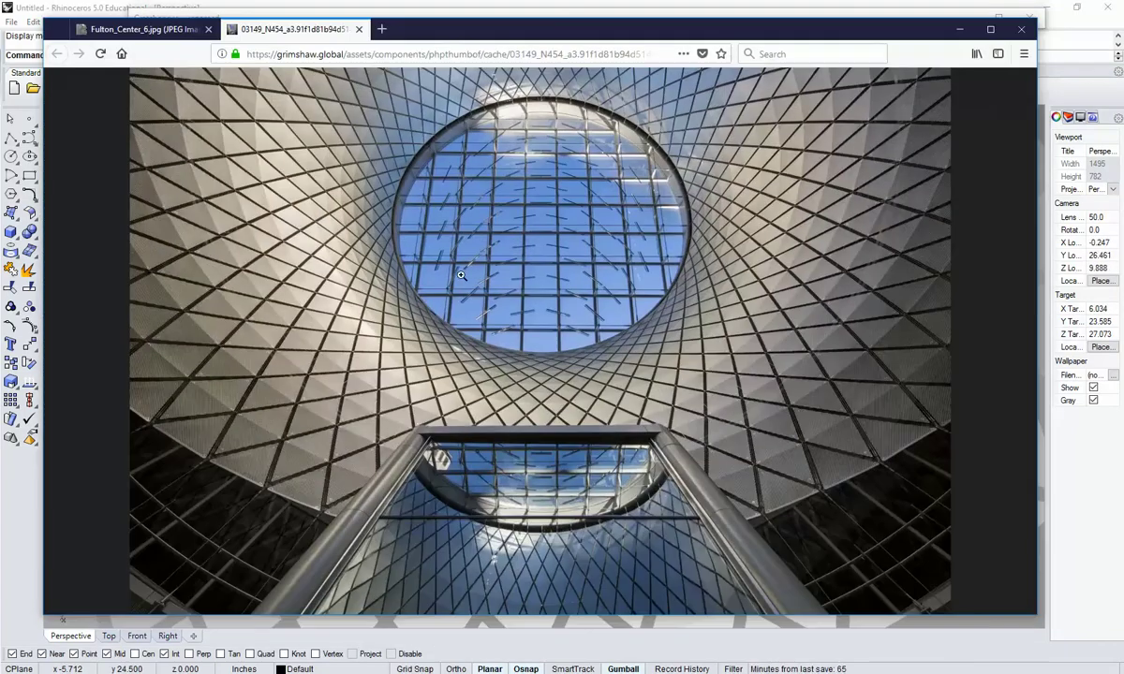
{"action": "mouse_move", "coordinate": [499, 30]}
{"action": "left_mouse_down"}
{"action": "mouse_move", "coordinate": [501, 101]}
{"action": "mouse_move", "coordinate": [505, 49]}
{"action": "left_mouse_up"}
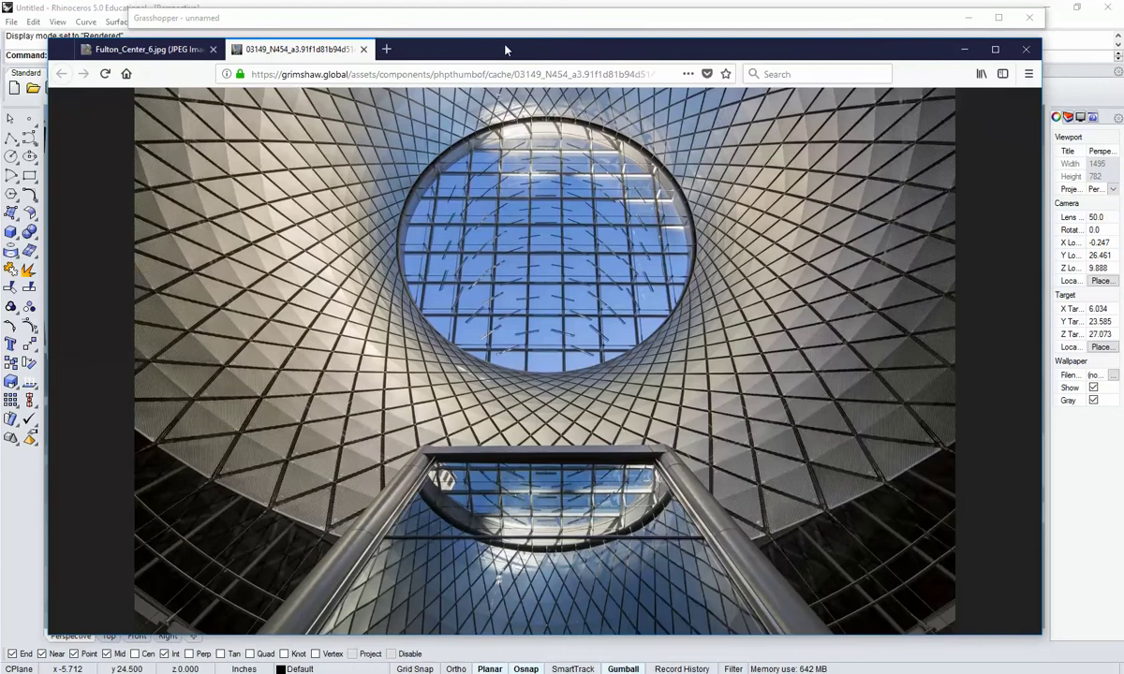
{"action": "left_click", "coordinate": [964, 52]}
Return to the Grasshopper preview tower and frame the node lines and points on its inner surface.
{"action": "right_click_drag", "start_coordinate": [406, 239], "coordinate": [524, 428]}
{"action": "scroll", "coordinate": [417, 463], "scroll_direction": "down", "scroll_amount": 6}
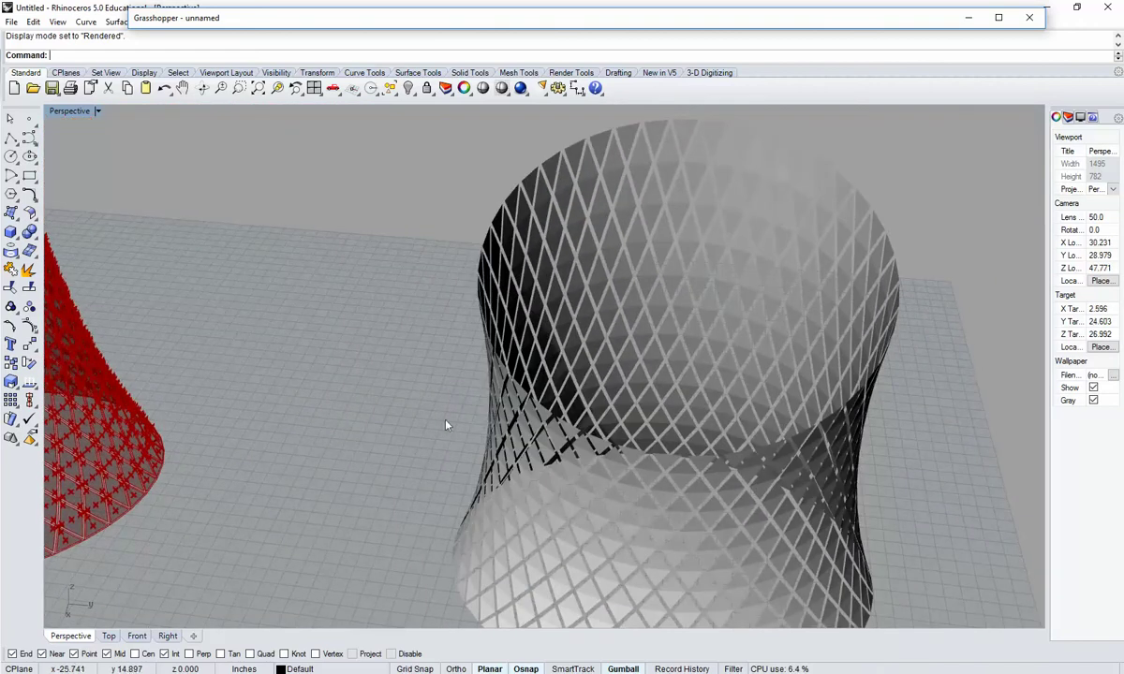
{"action": "right_click_drag", "start_coordinate": [173, 375], "coordinate": [571, 444], "text": "shift"}
{"action": "key", "text": "ctrl+w"}
{"action": "left_click_drag", "start_coordinate": [421, 451], "coordinate": [308, 317]}
{"action": "scroll", "coordinate": [307, 317], "scroll_direction": "up", "scroll_amount": 15}
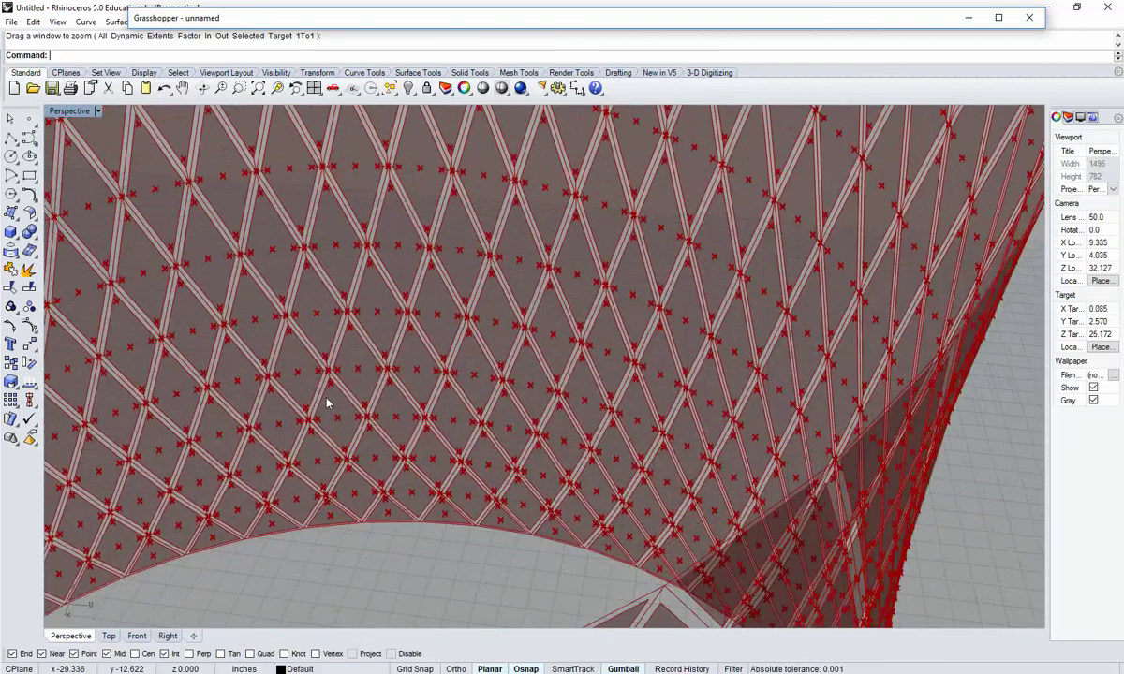